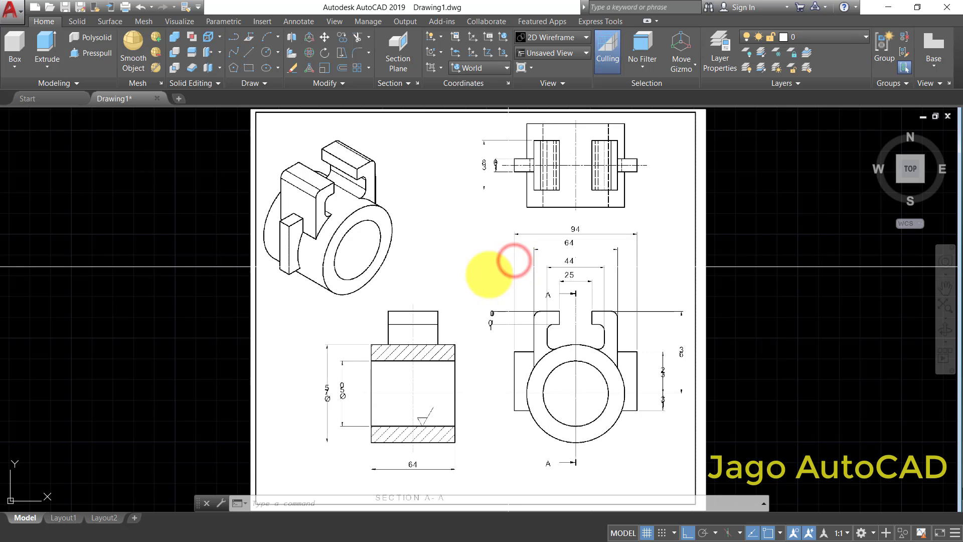
- Draw a circle with a diameter of 50 in the empty area beside the reference drawing
scroll(457, 300, "down", 2)
middle_click_drag(403, 330, 496, 297)
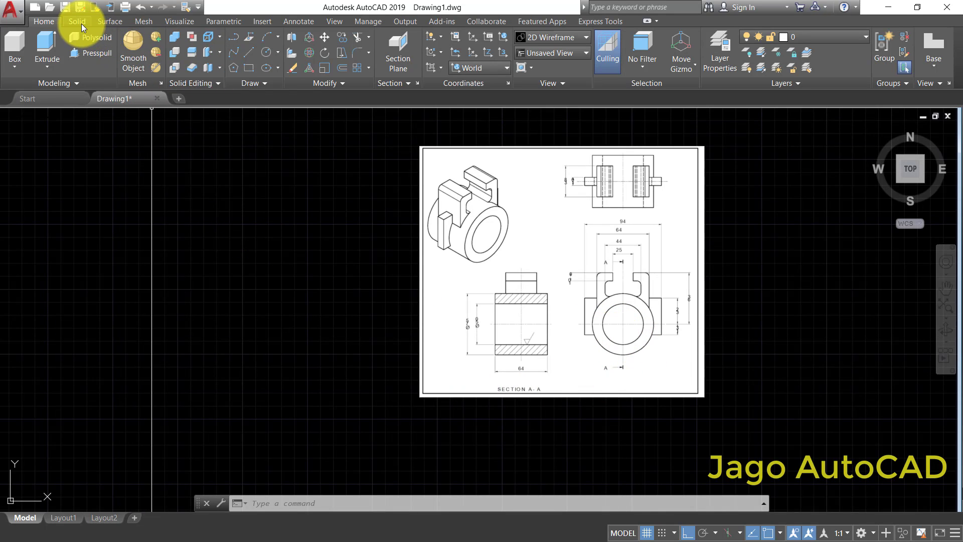
left_click(265, 52)
scroll(254, 289, "up", 2)
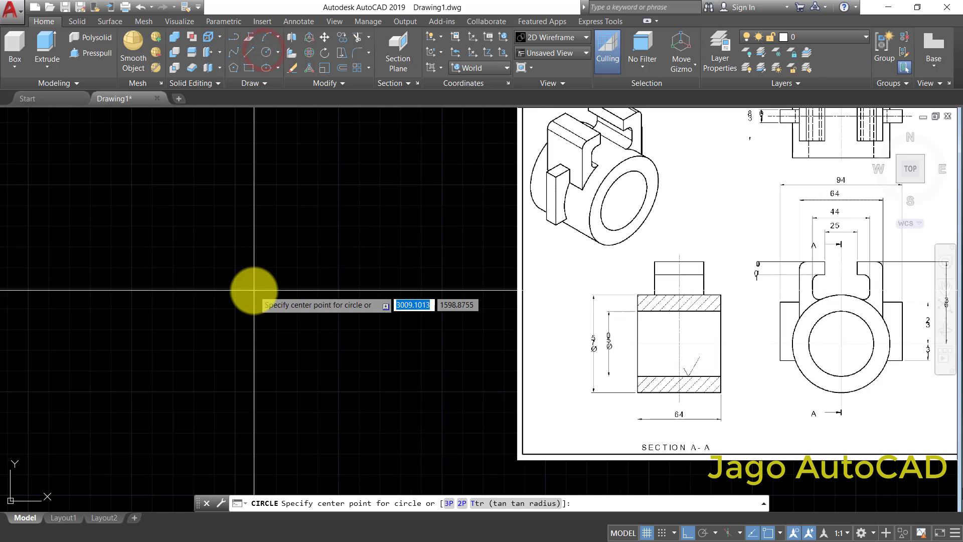
left_click(222, 265)
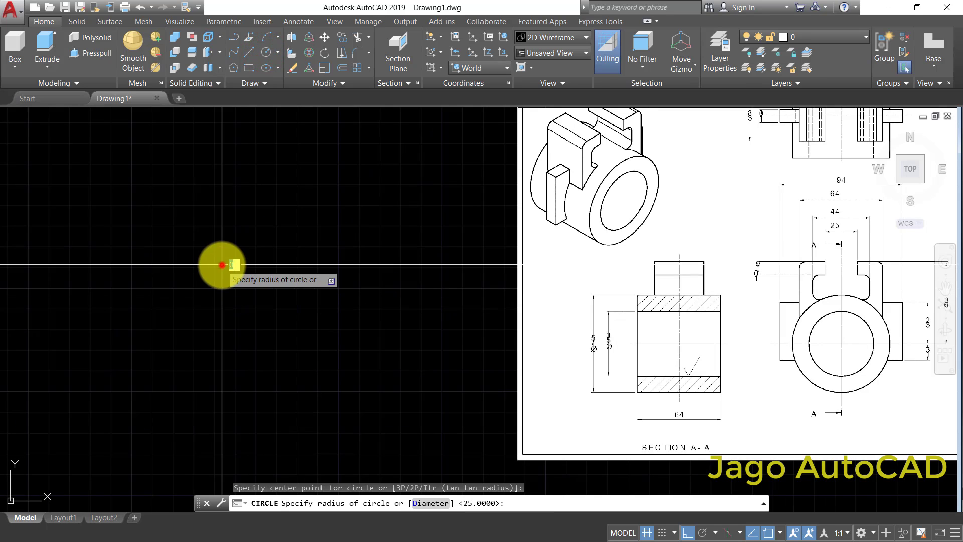
type("d")
right_click(262, 296)
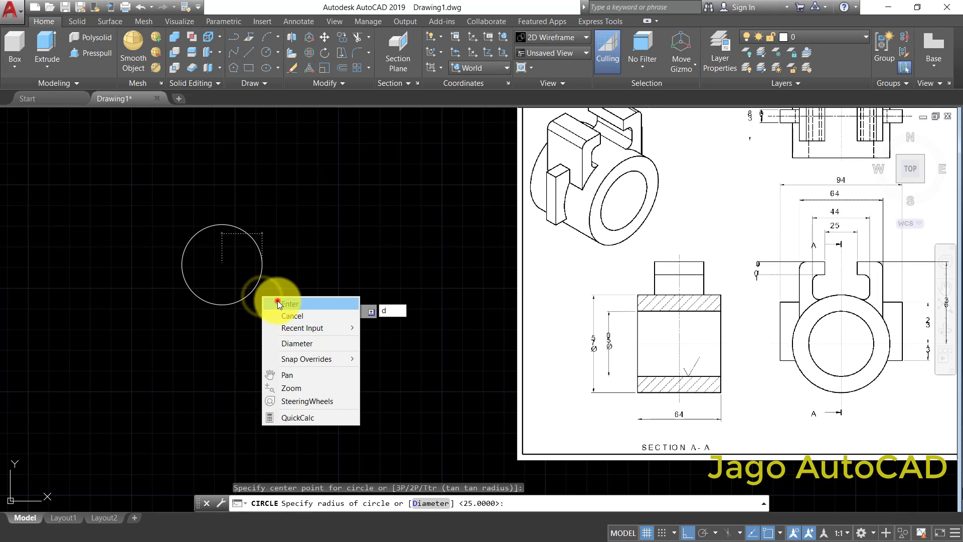
left_click(278, 301)
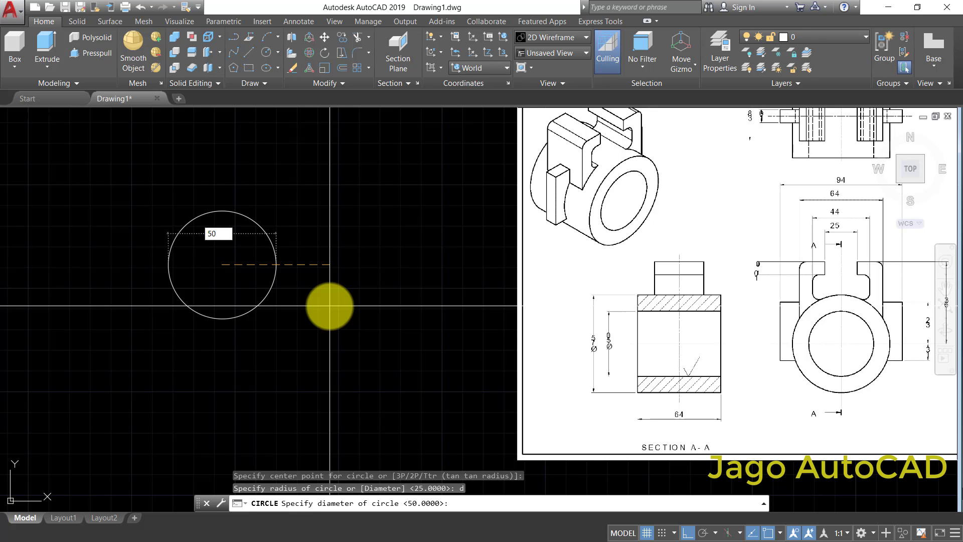
key("Return")
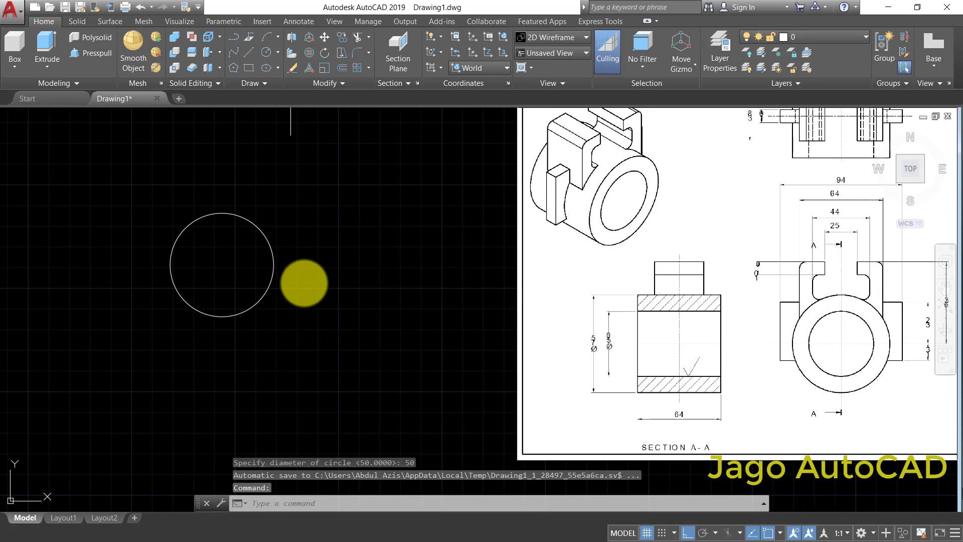
- Draw a concentric circle with a diameter of 75 around the 50-diameter circle
middle_click_drag(304, 284, 337, 297)
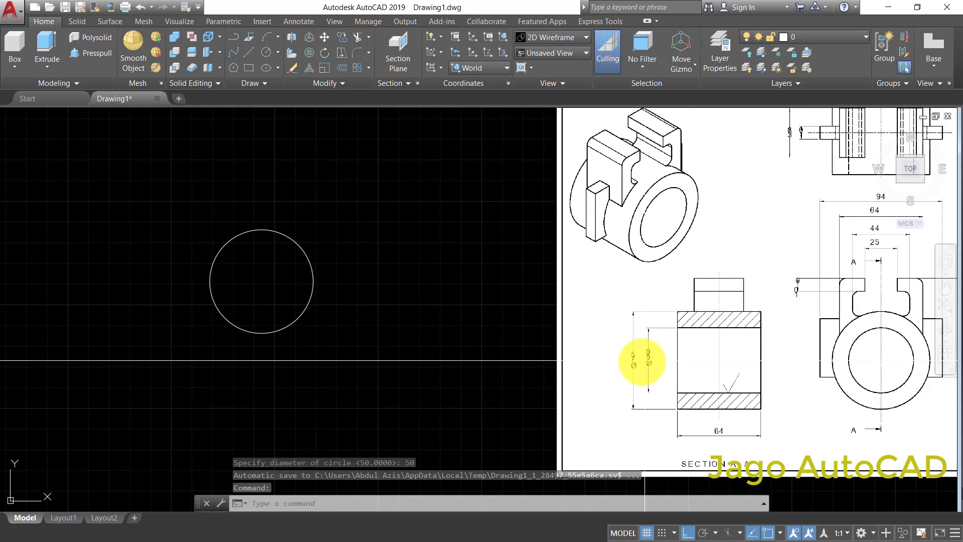
scroll(632, 357, "up", 4)
scroll(579, 350, "down", 6)
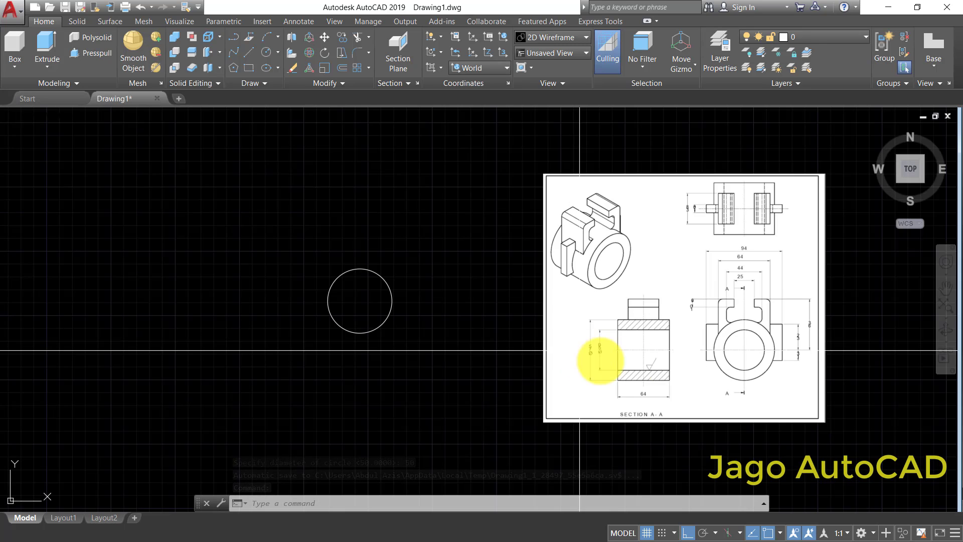
scroll(702, 353, "up", 2)
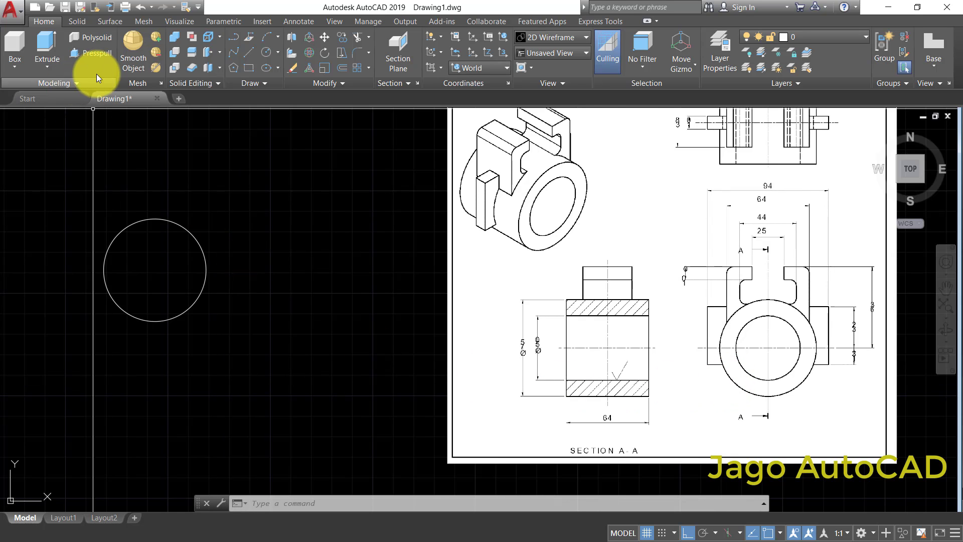
left_click(266, 51)
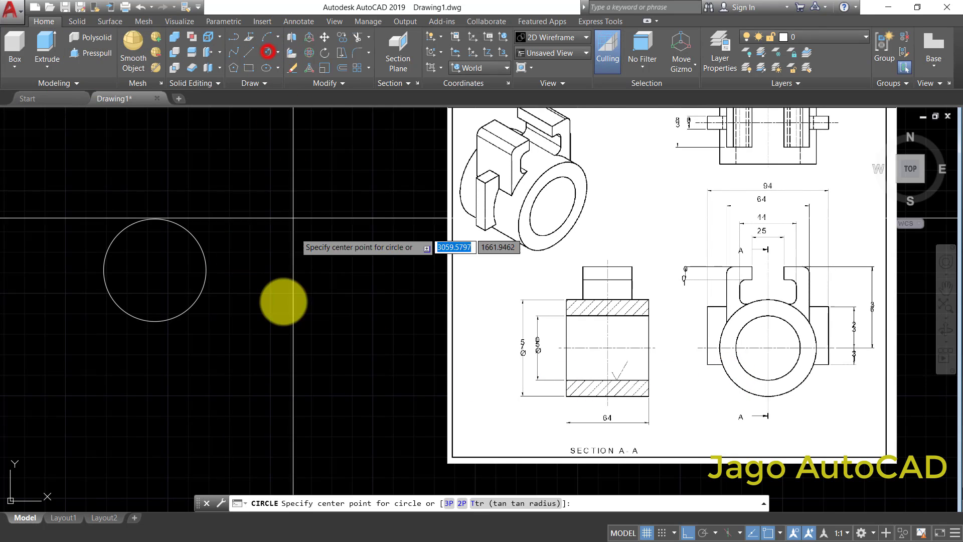
left_click(155, 271)
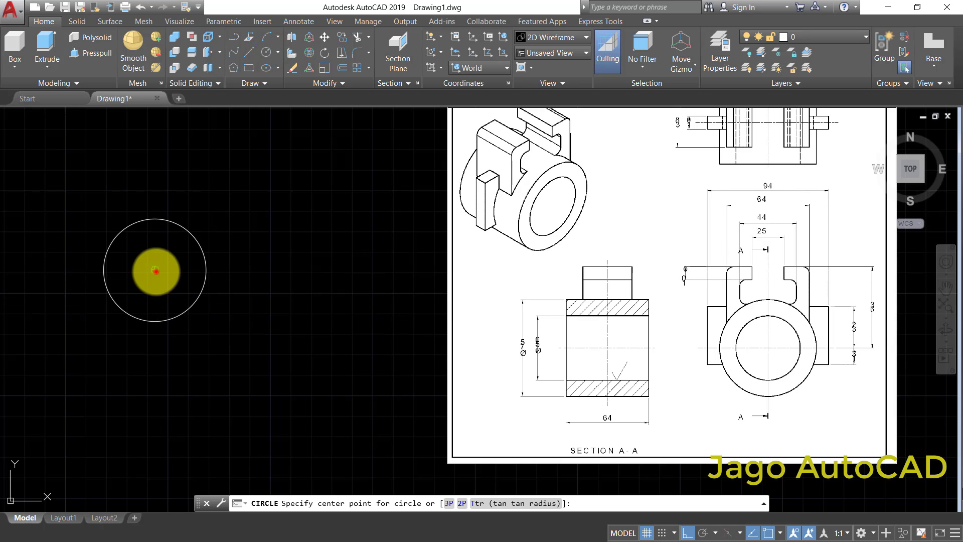
right_click(253, 338)
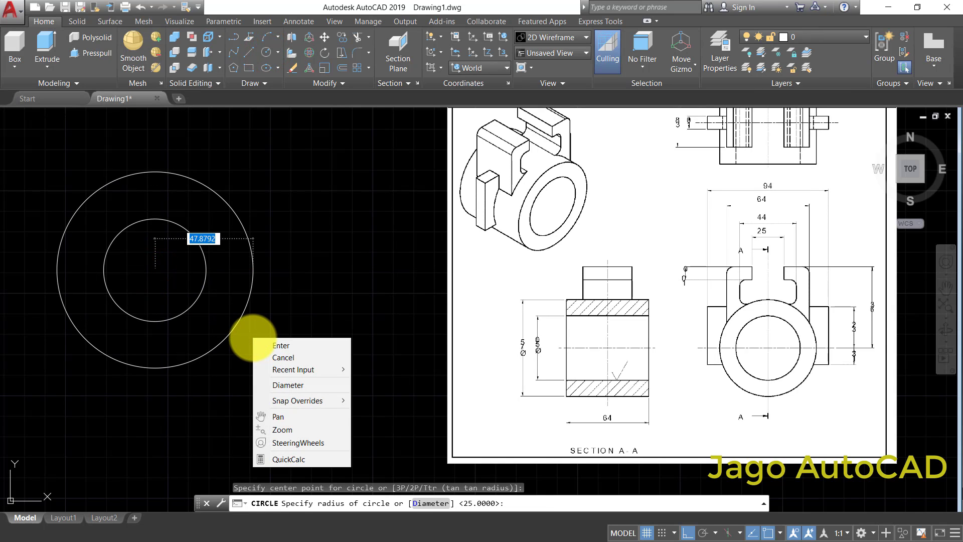
key("Escape")
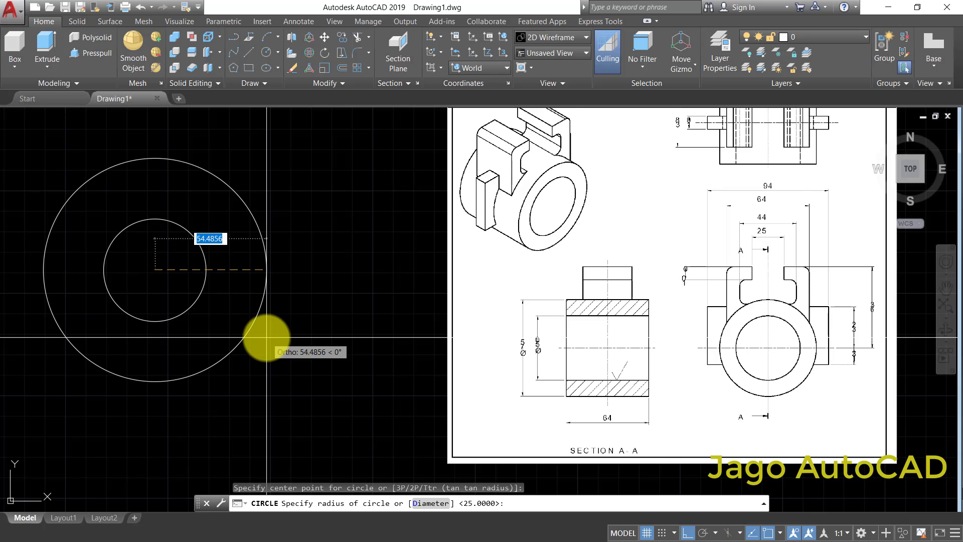
right_click(266, 338)
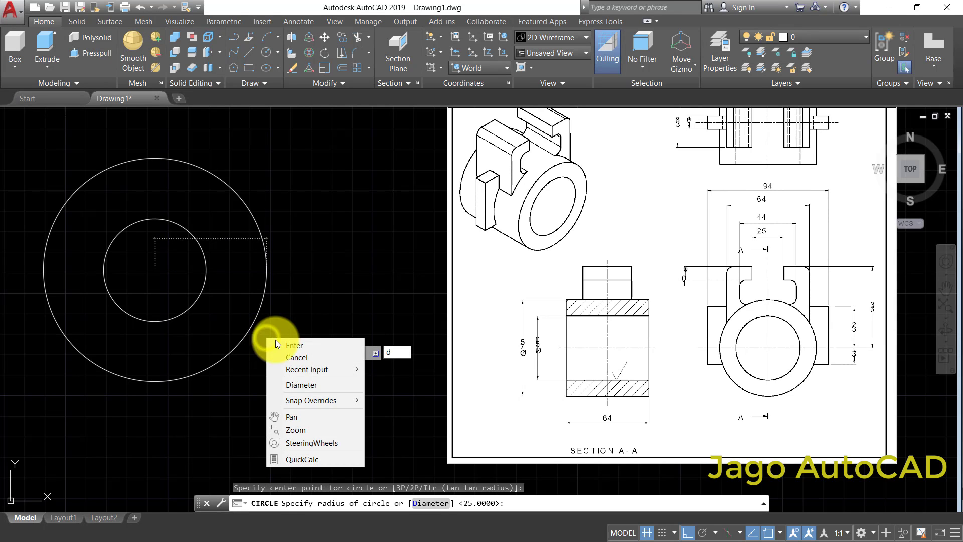
left_click(285, 343)
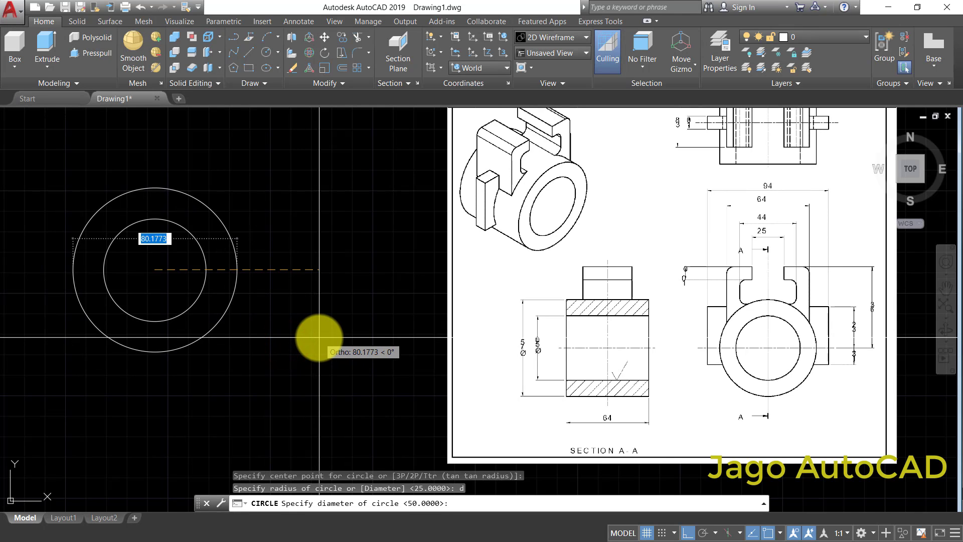
key("Return")
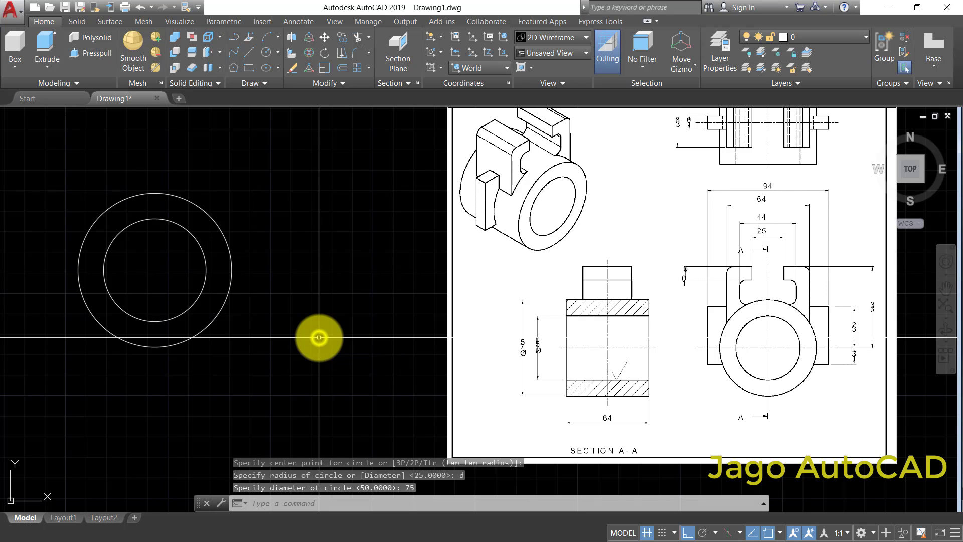
- Examine the reference drawing's section and front views, especially the height dimensions of the side lugs relative to the circle centre
scroll(301, 294, "down", 2)
middle_click_drag(226, 290, 231, 305)
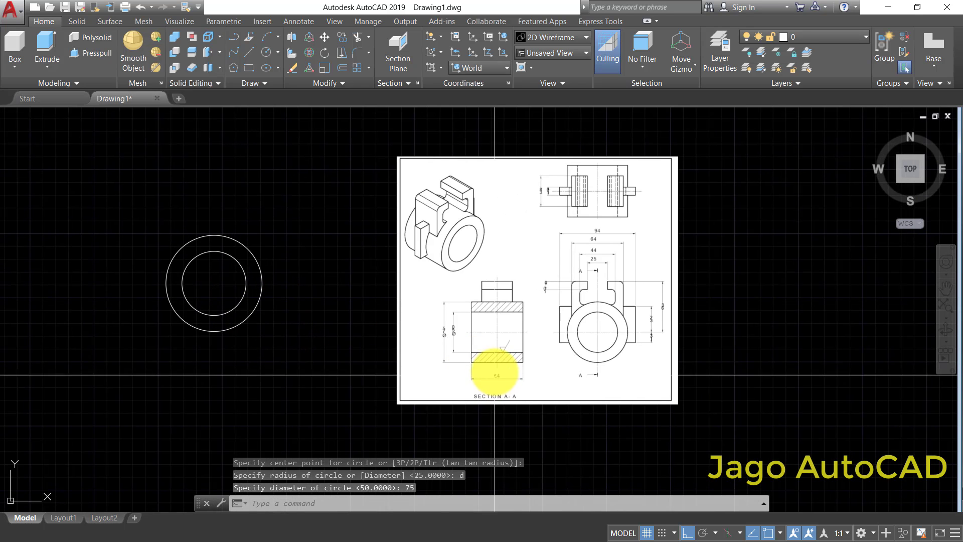
scroll(439, 336, "up", 4)
scroll(429, 314, "down", 2)
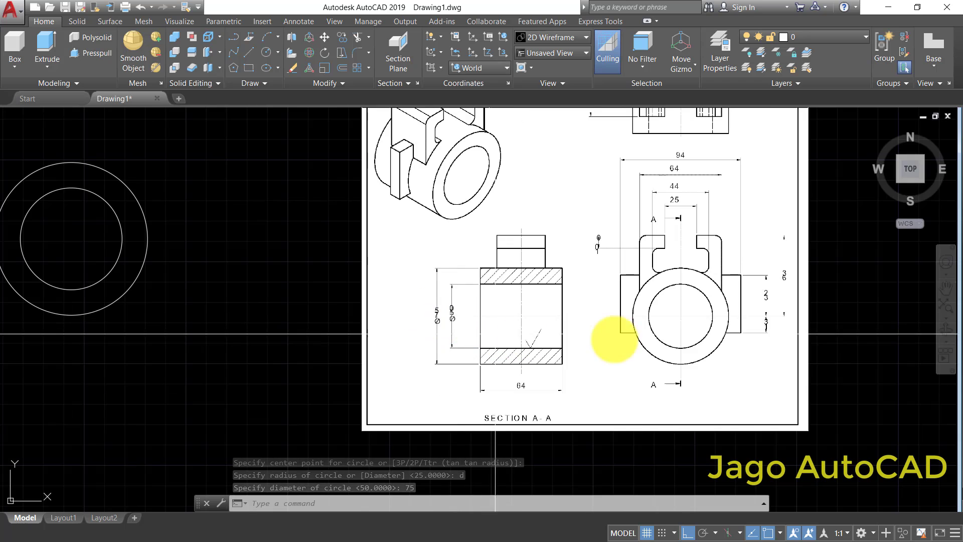
scroll(625, 338, "down", 2)
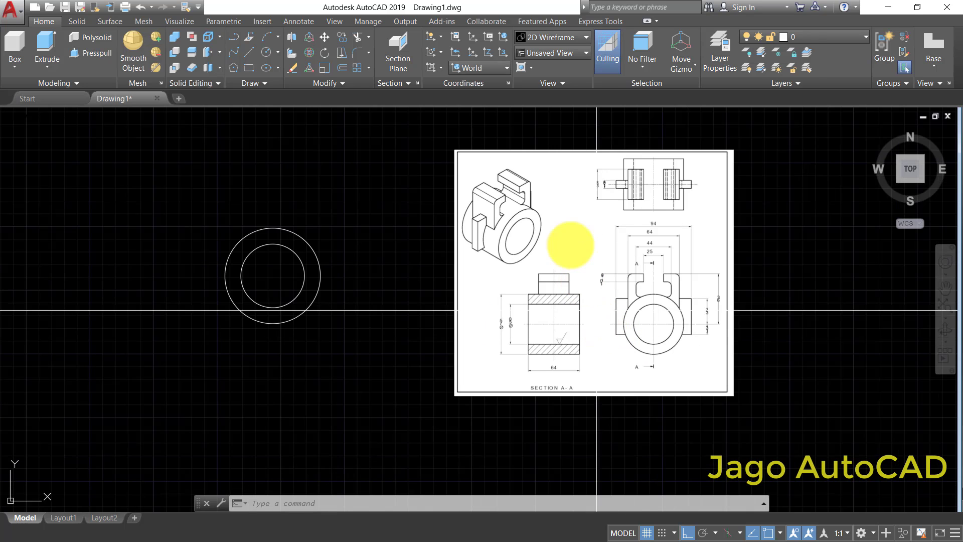
scroll(484, 230, "up", 2)
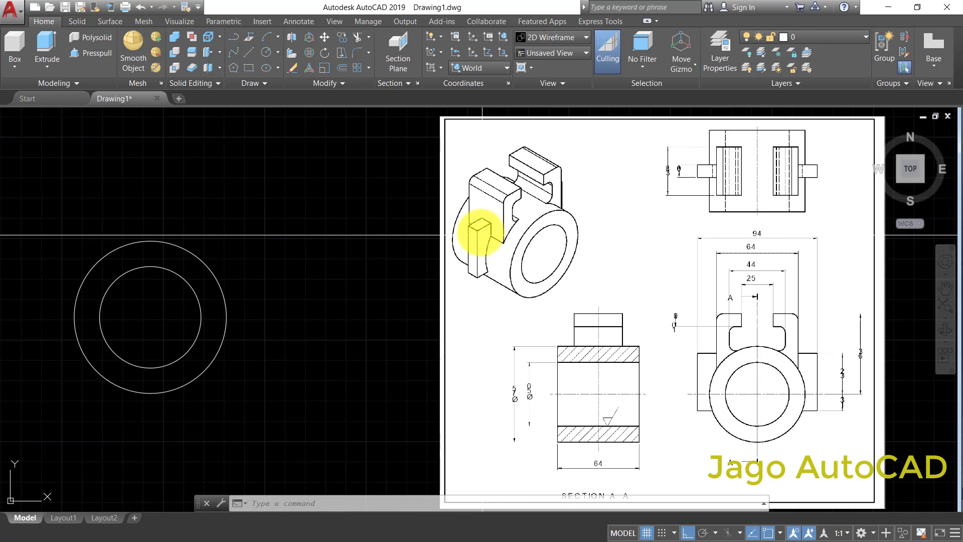
scroll(478, 227, "down", 2)
middle_click_drag(609, 276, 556, 268)
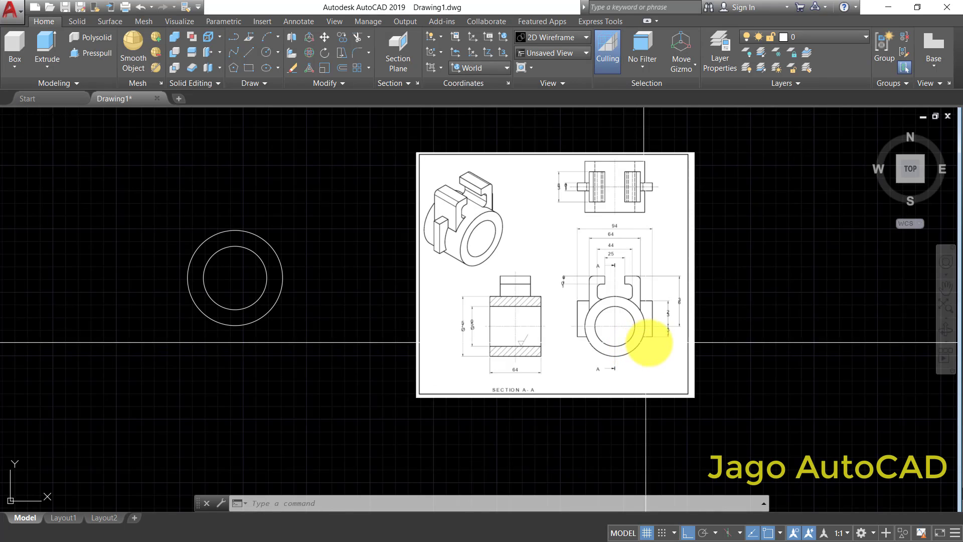
scroll(650, 343, "up", 4)
scroll(649, 343, "down", 4)
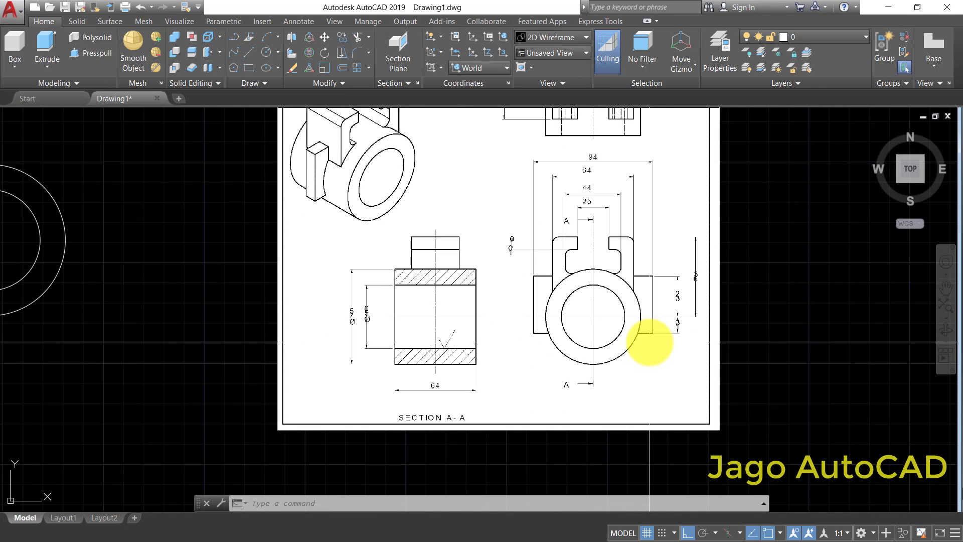
scroll(646, 335, "up", 4)
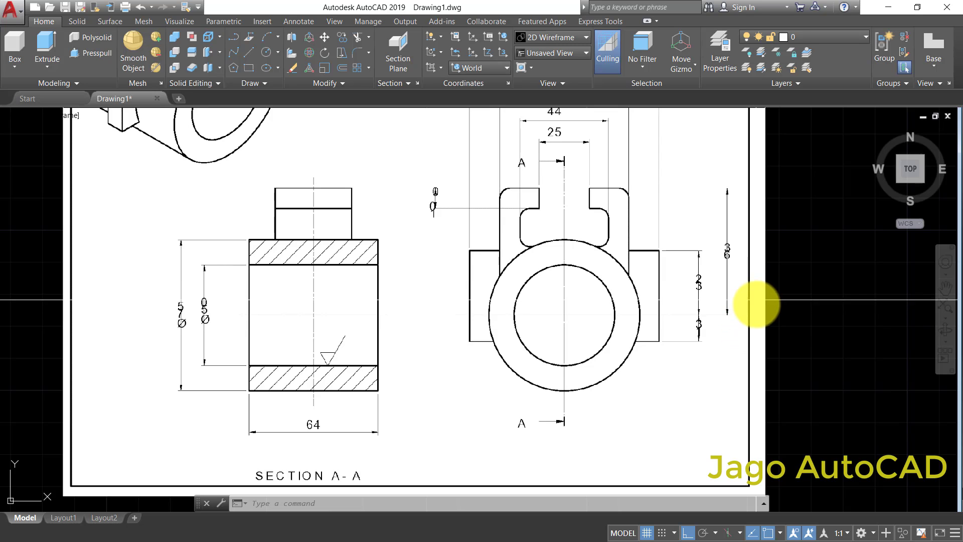
scroll(756, 303, "up", 4)
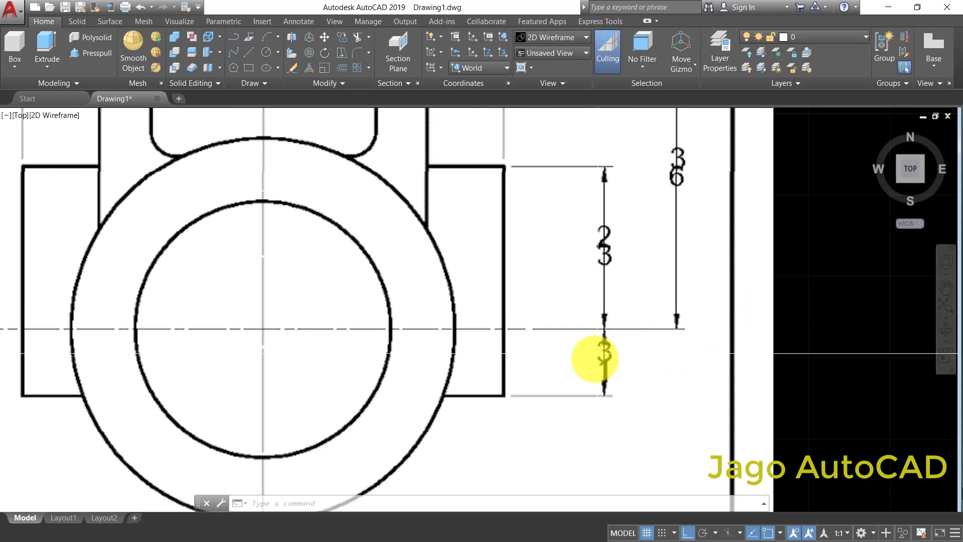
scroll(612, 232, "down", 6)
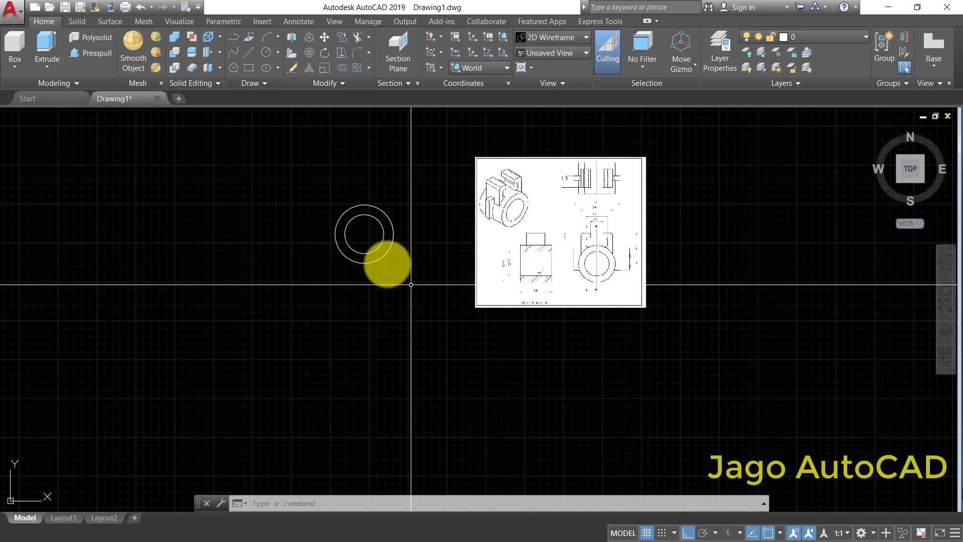
- Draw a horizontal line across the outer circle from its left quadrant to its right quadrant
scroll(436, 252, "up", 2)
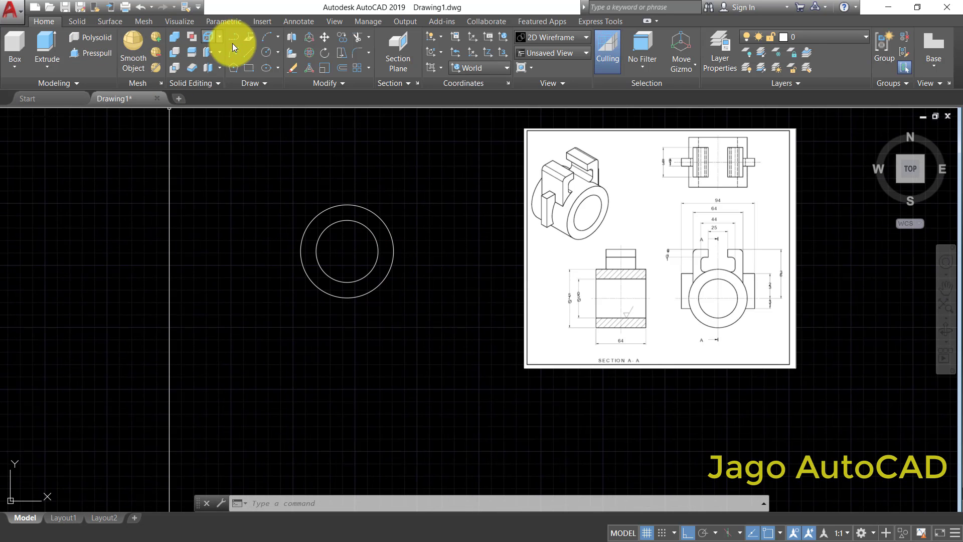
left_click(246, 55)
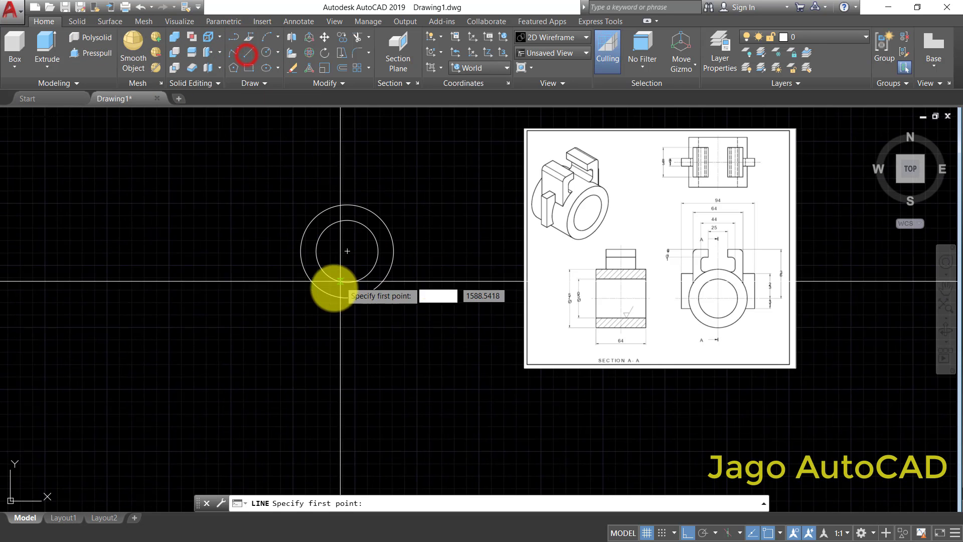
left_click(301, 250)
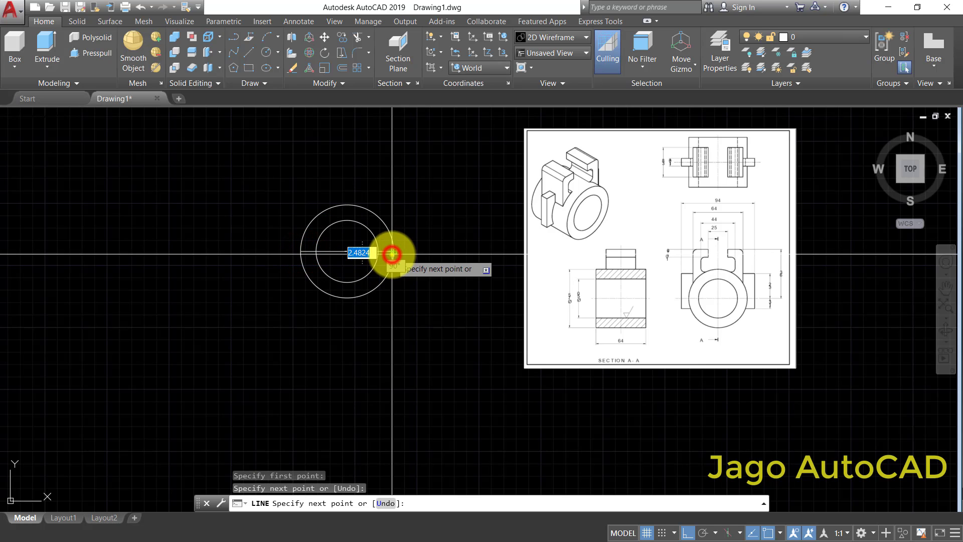
right_click(392, 253)
left_click(408, 260)
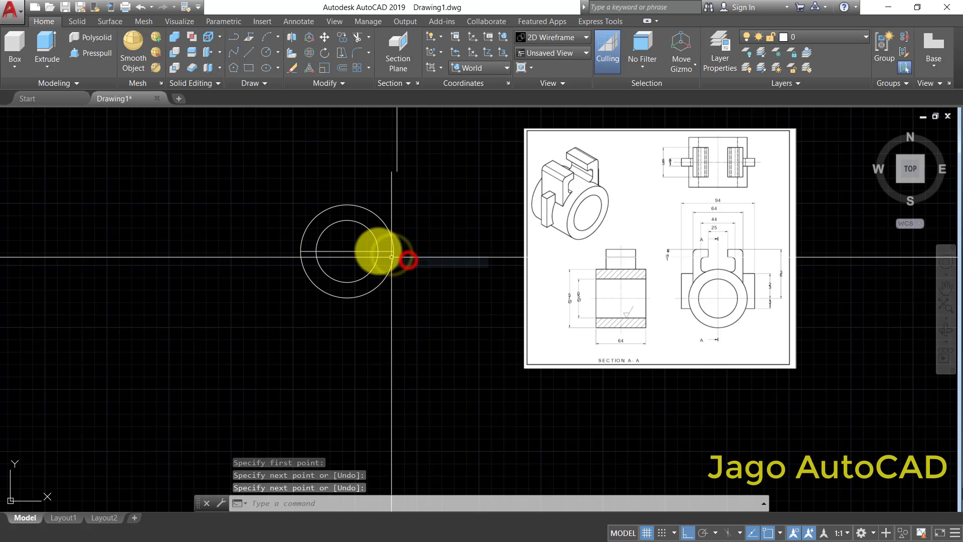
- Draw a vertical line across the outer circle from its top quadrant to its bottom quadrant
right_click(380, 185)
left_click(384, 190)
left_click(348, 205)
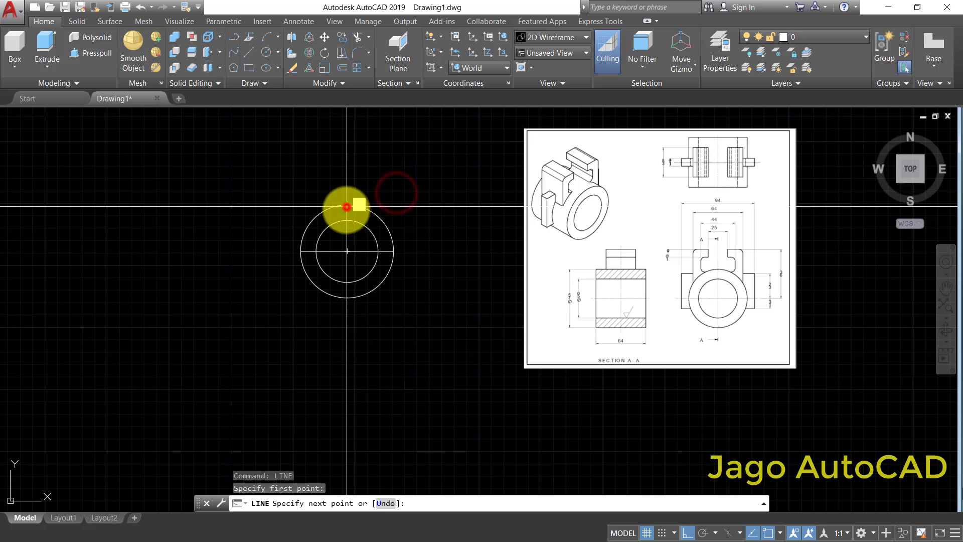
left_click(348, 296)
right_click(350, 295)
left_click(371, 305)
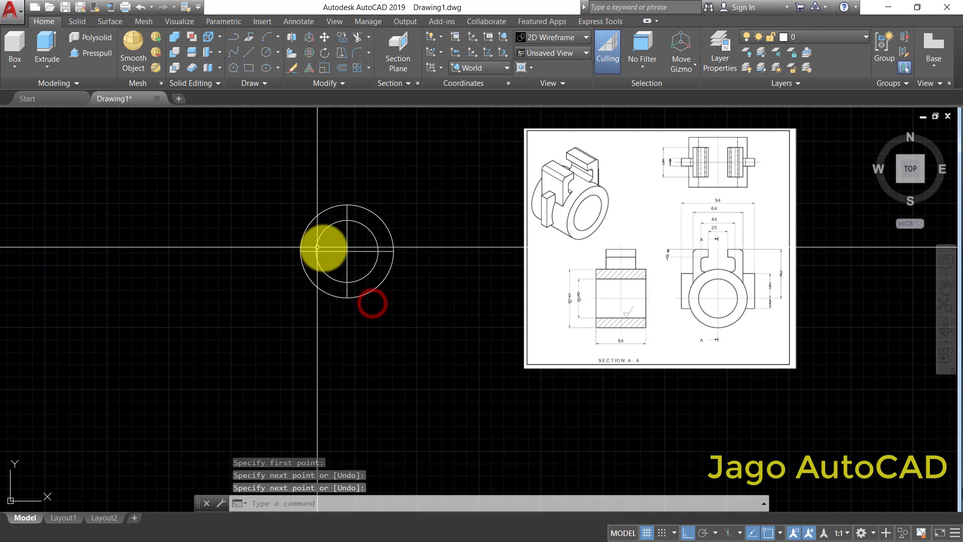
- Offset the horizontal centre line downward by a distance of 3
scroll(366, 259, "up", 3)
scroll(361, 265, "down", 3)
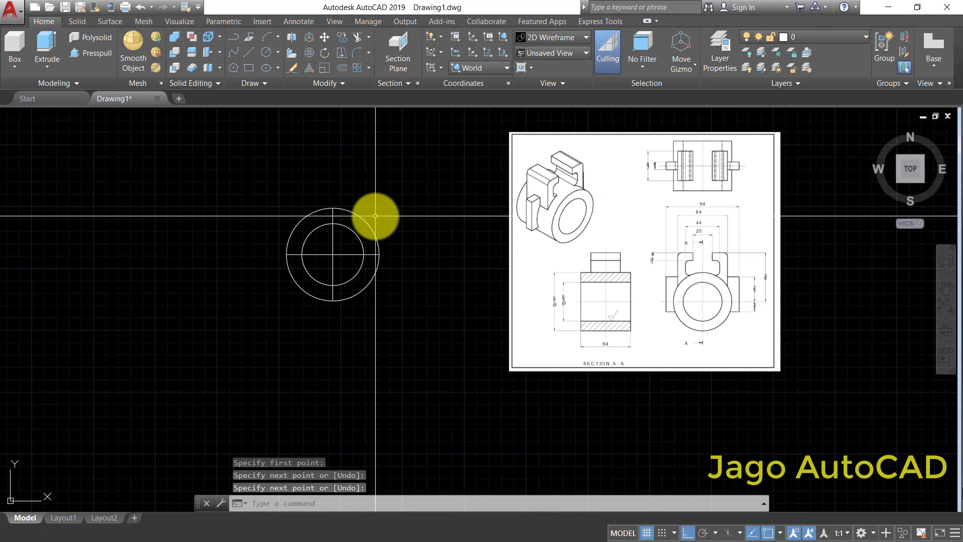
left_click(342, 71)
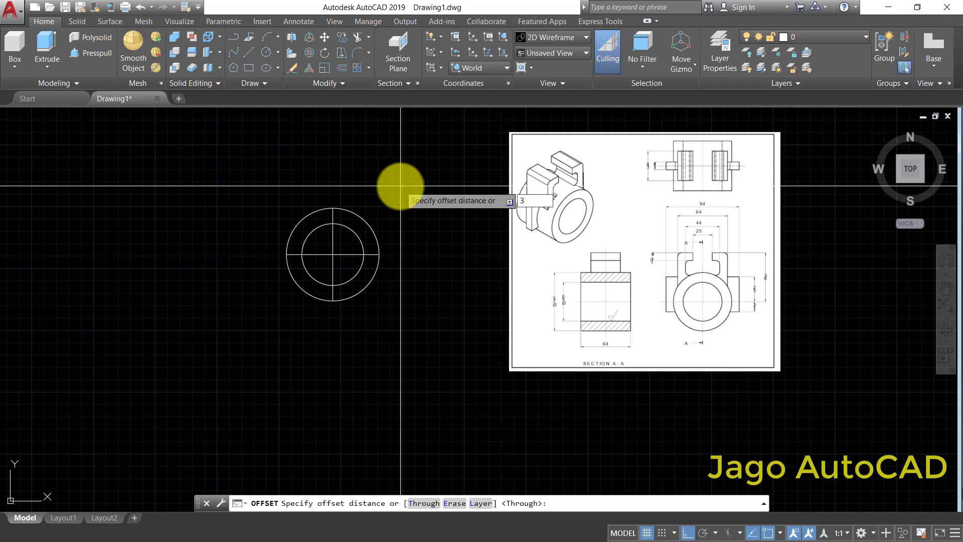
right_click(401, 185)
left_click(415, 197)
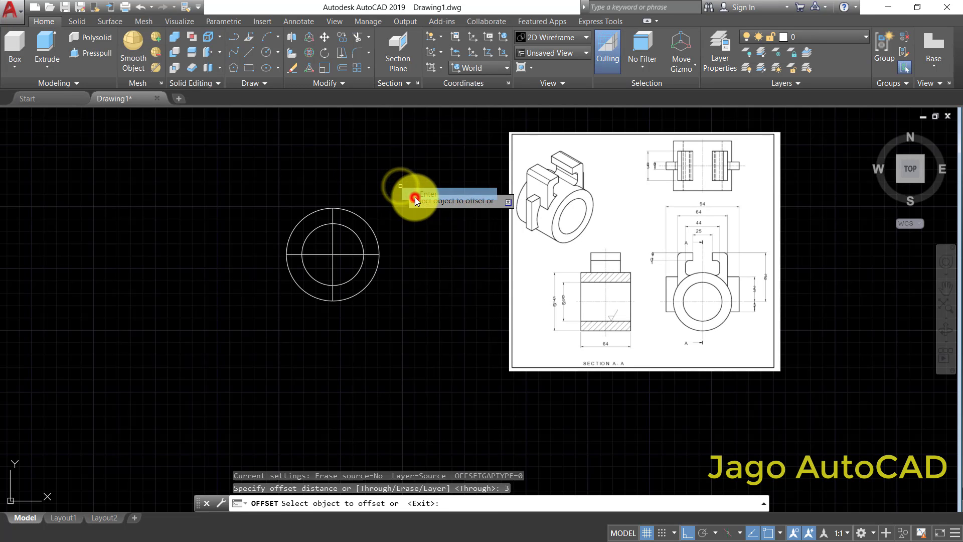
left_click(298, 254)
left_click(273, 354)
key("Escape")
scroll(286, 258, "up", 4)
scroll(290, 262, "down", 4)
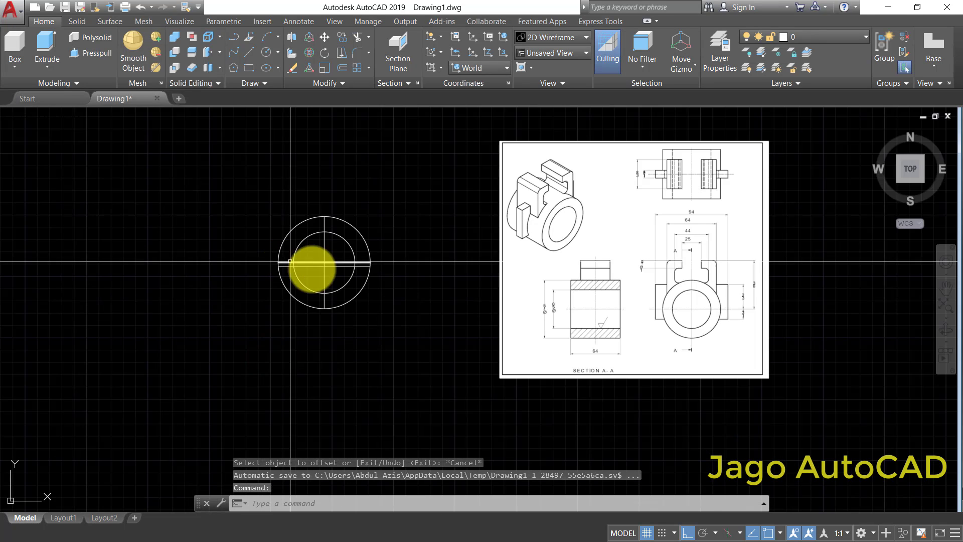
- Offset the horizontal centre line upward by a distance of 23
scroll(728, 321, "up", 5)
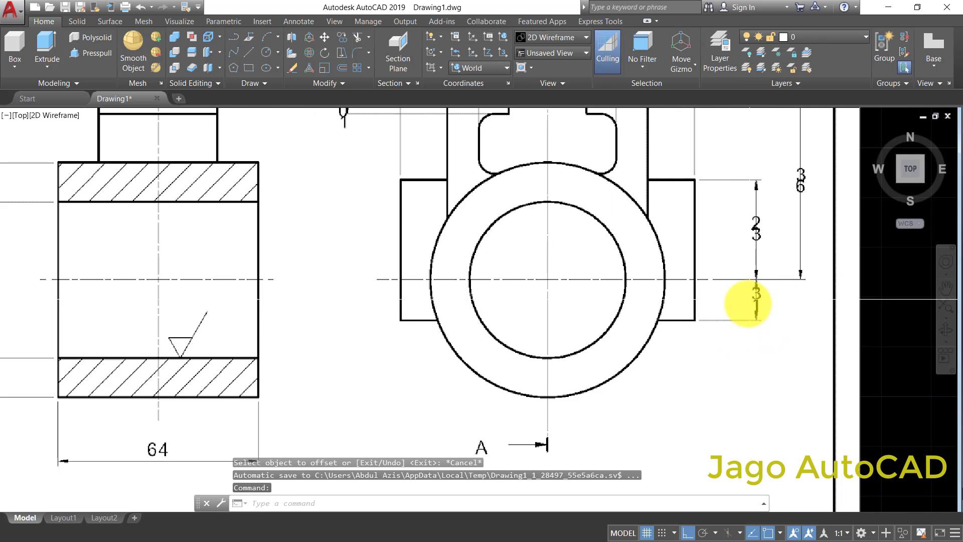
scroll(747, 303, "down", 6)
scroll(295, 257, "up", 3)
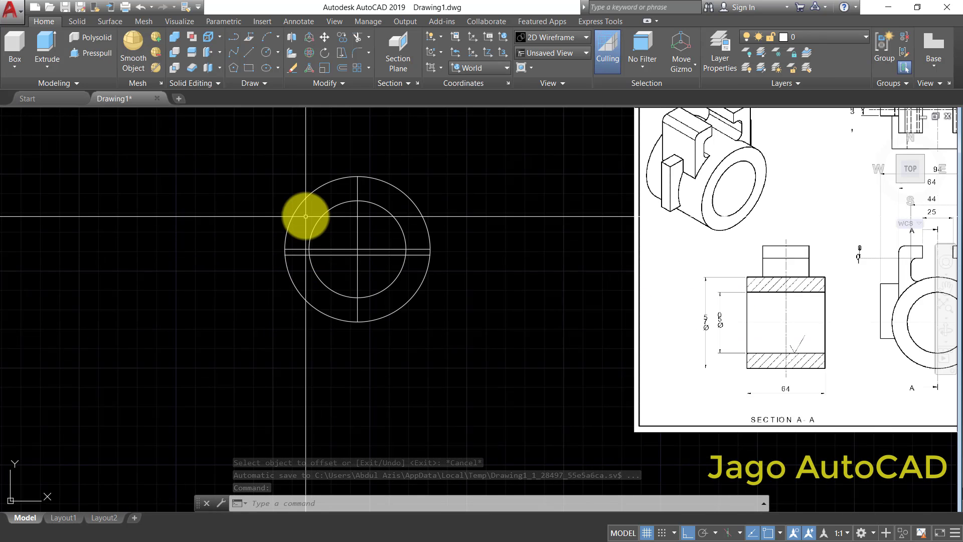
left_click(343, 68)
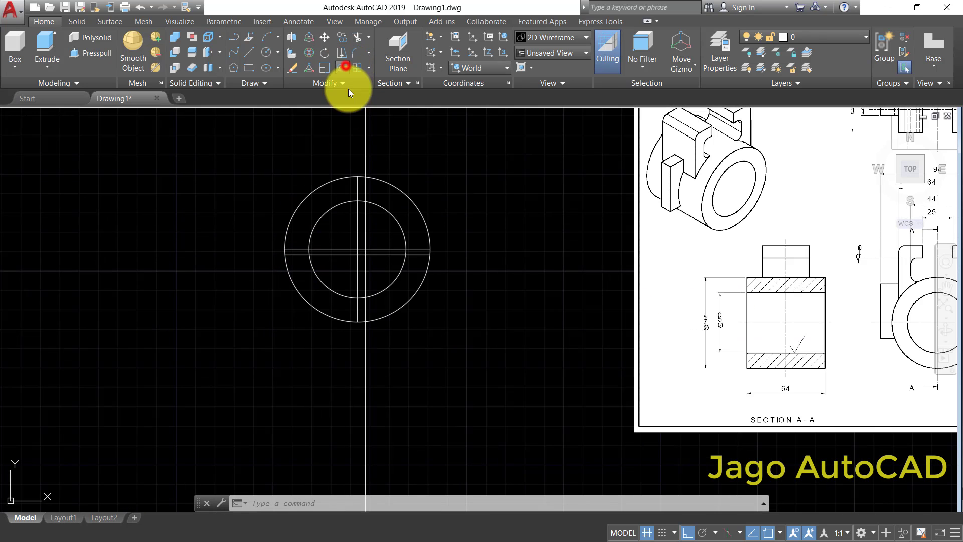
type("23")
right_click(492, 238)
left_click(504, 245)
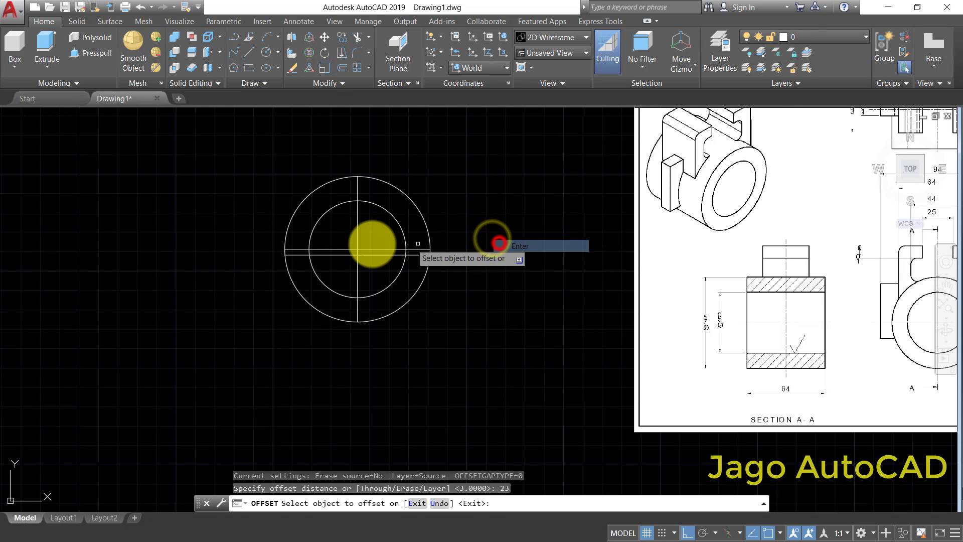
left_click(296, 249)
left_click(259, 193)
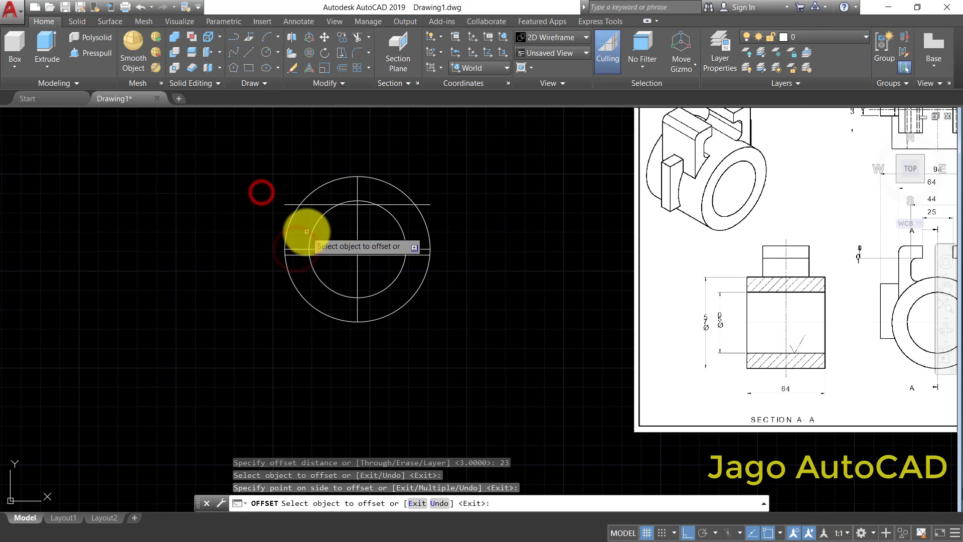
key("Escape")
- Offset the vertical centre line to both sides by a distance of 94/2
scroll(351, 252, "down", 2)
scroll(737, 261, "up", 2)
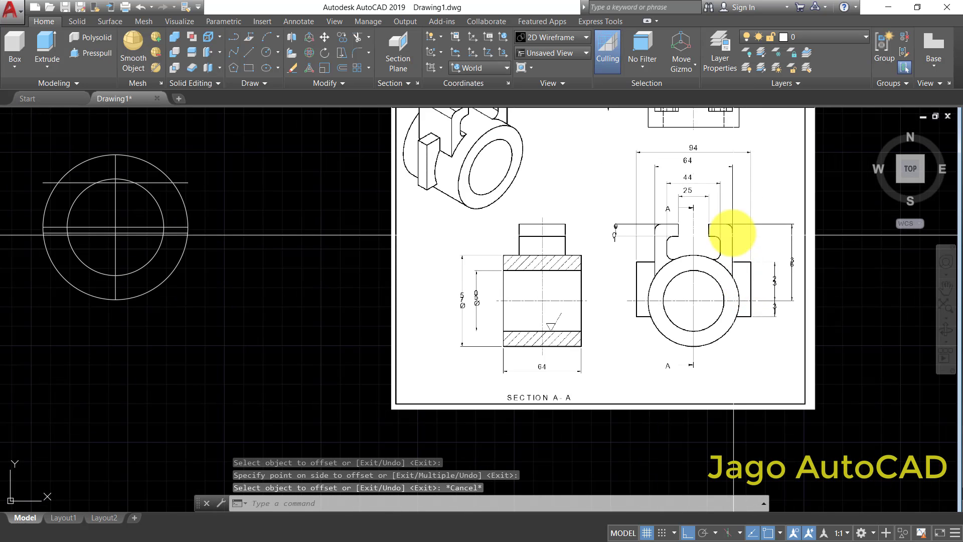
scroll(672, 201, "up", 1)
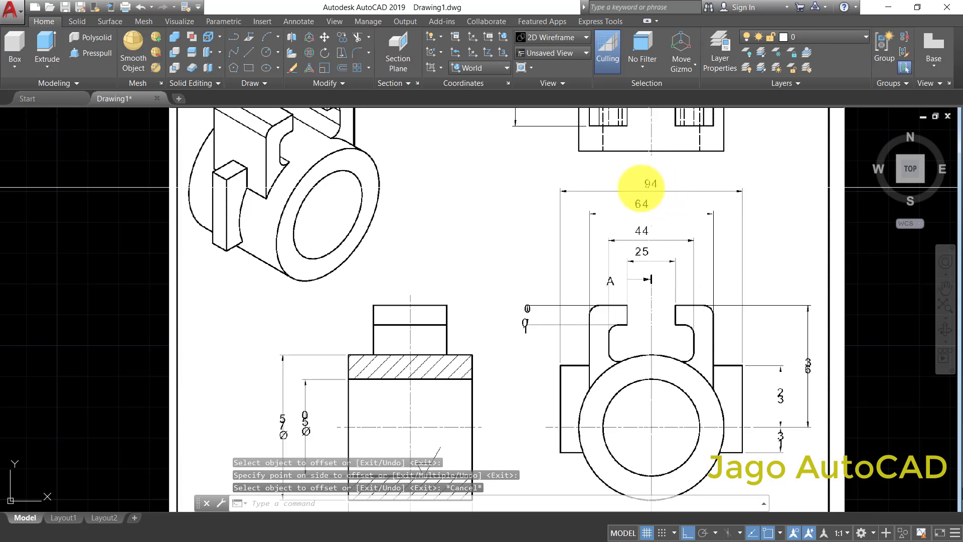
scroll(668, 204, "down", 3)
scroll(430, 206, "up", 4)
middle_click_drag(485, 220, 416, 233)
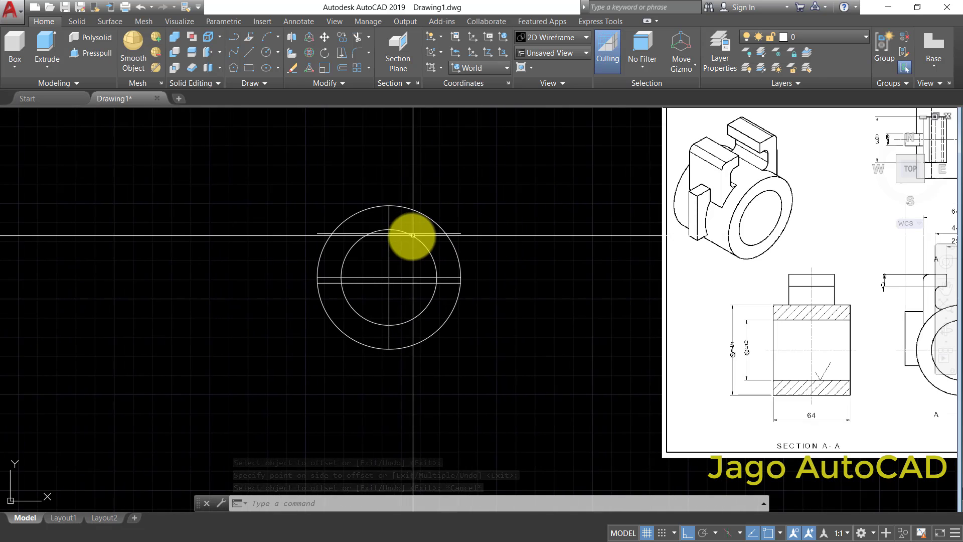
left_click(343, 69)
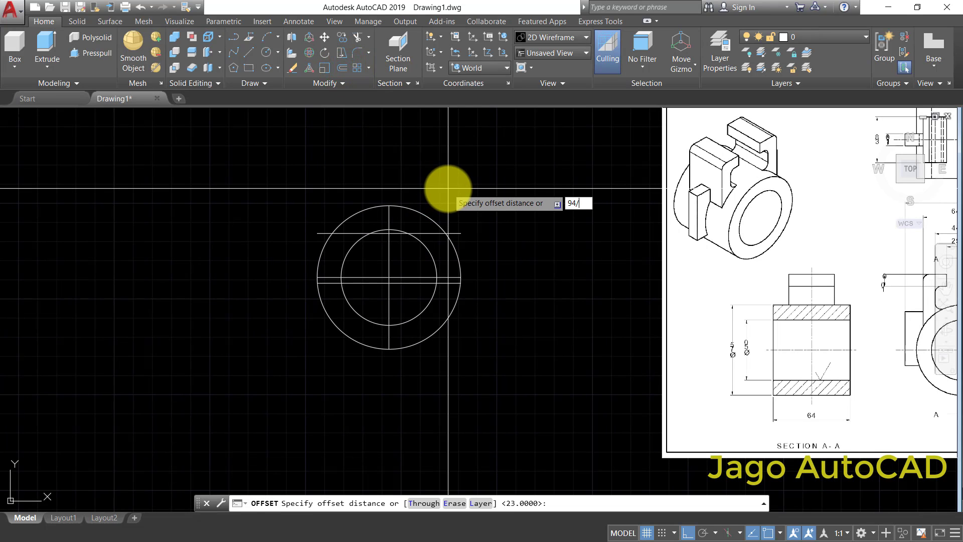
right_click(448, 189)
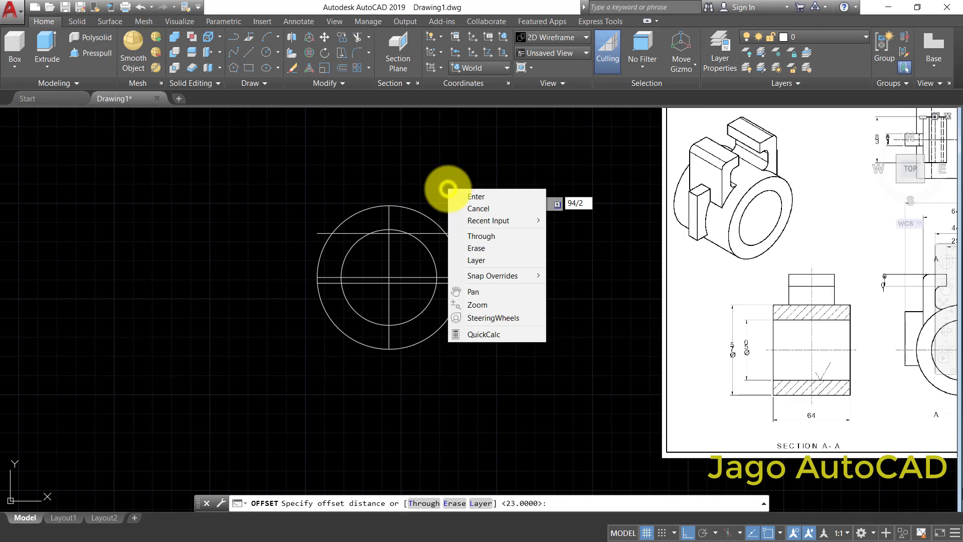
left_click(480, 192)
left_click(389, 261)
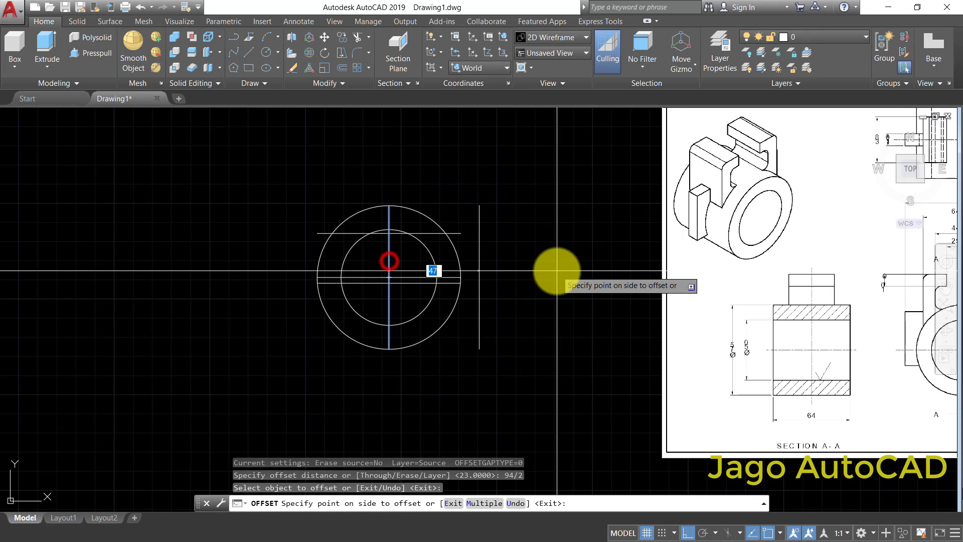
left_click(557, 271)
left_click(390, 268)
left_click(246, 285)
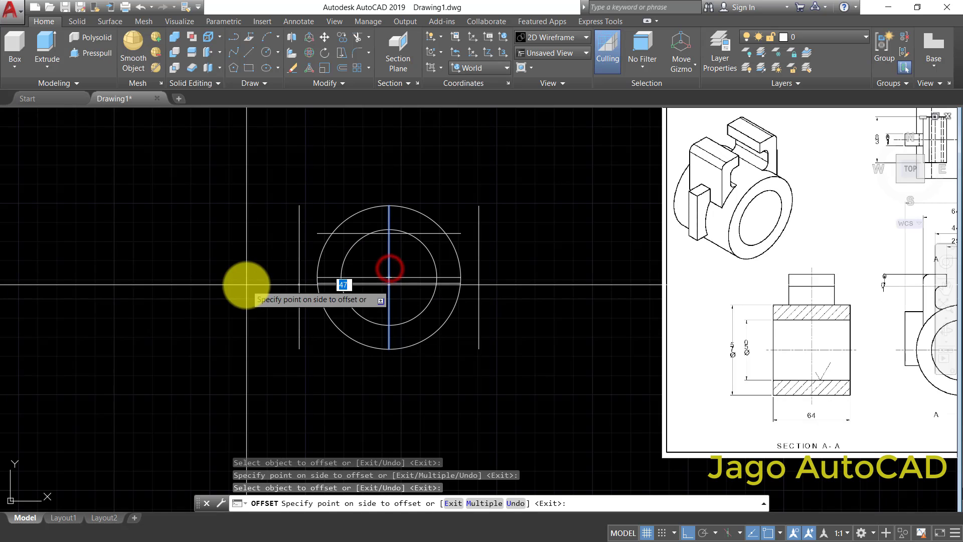
right_click(506, 273)
left_click(534, 280)
- Examine the reference front view's width dimensions for the upper arms and side lugs
scroll(534, 279, "down", 4)
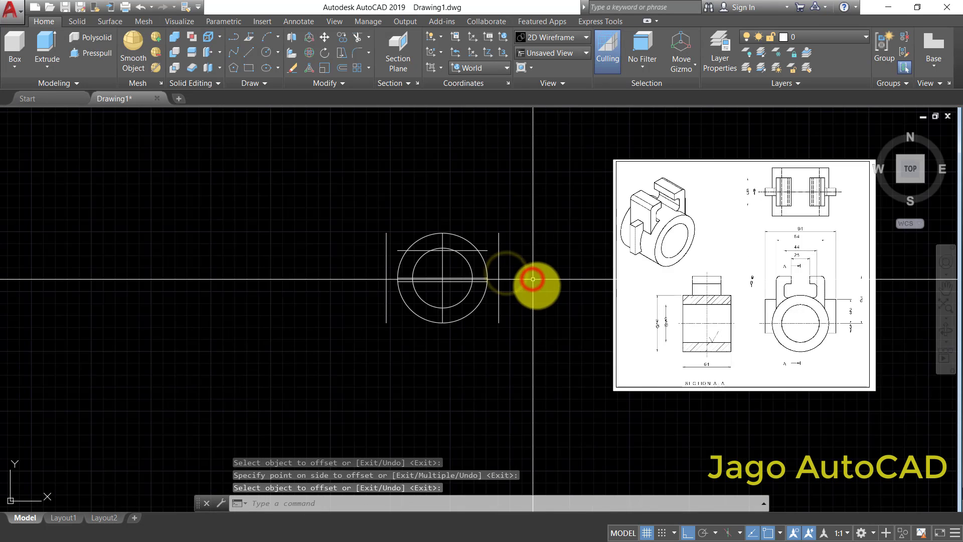
scroll(688, 284, "up", 4)
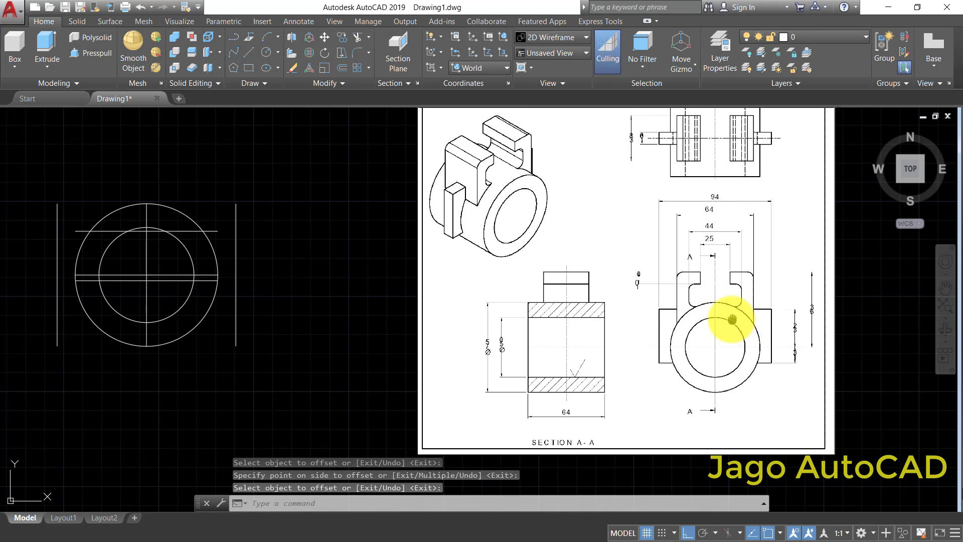
middle_click_drag(732, 319, 711, 323)
scroll(695, 345, "down", 2)
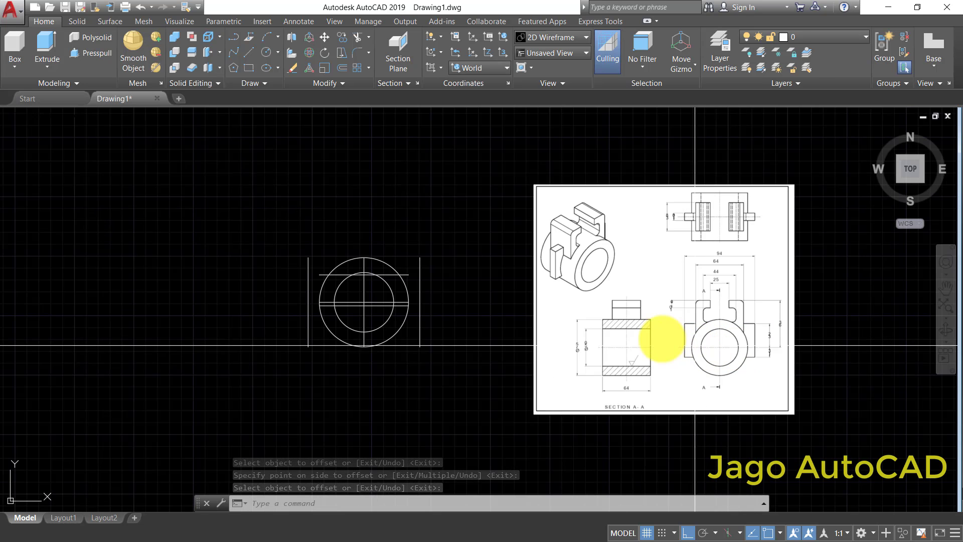
scroll(695, 346, "up", 2)
middle_click_drag(773, 313, 736, 311)
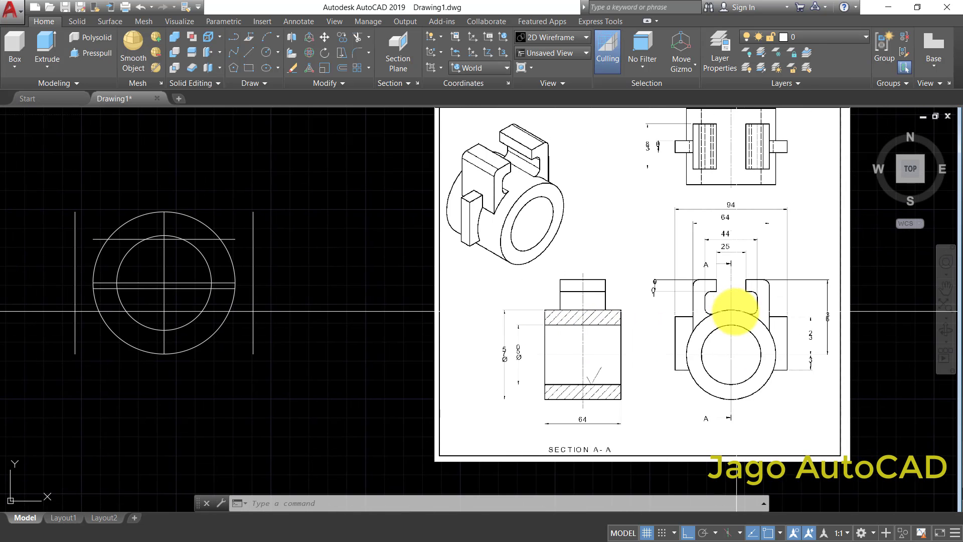
scroll(760, 297, "up", 2)
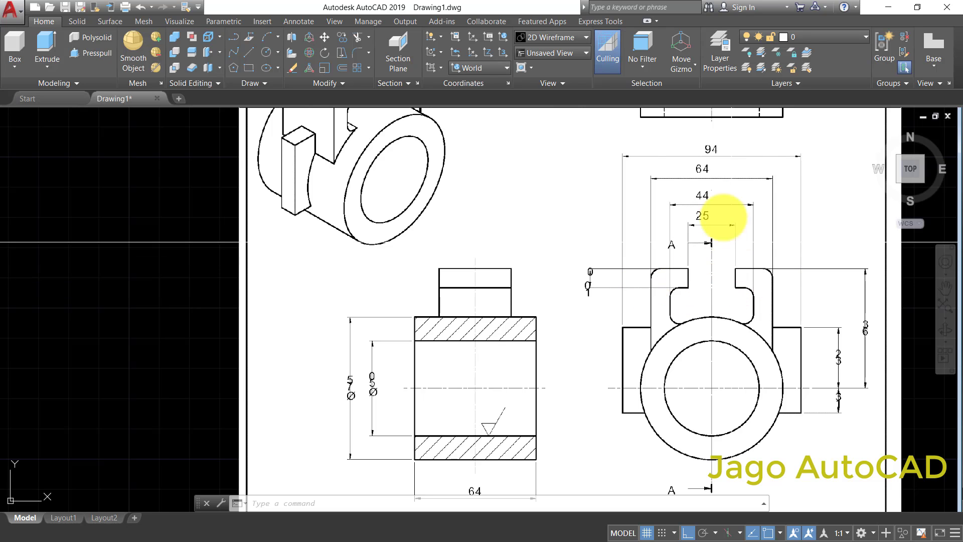
scroll(702, 179, "down", 4)
- Offset the vertical centre line to the left and right by a distance of 64/2
scroll(366, 198, "up", 2)
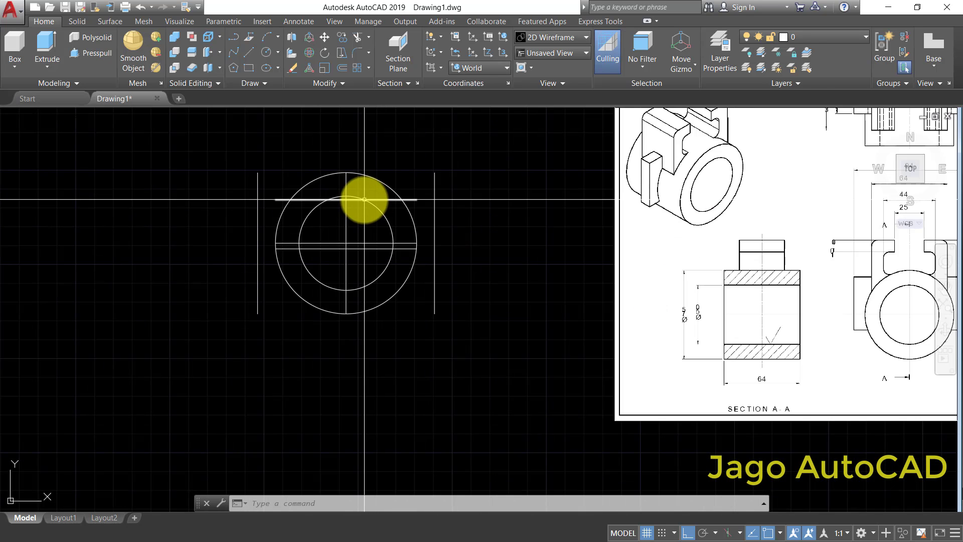
middle_click_drag(462, 236, 463, 254)
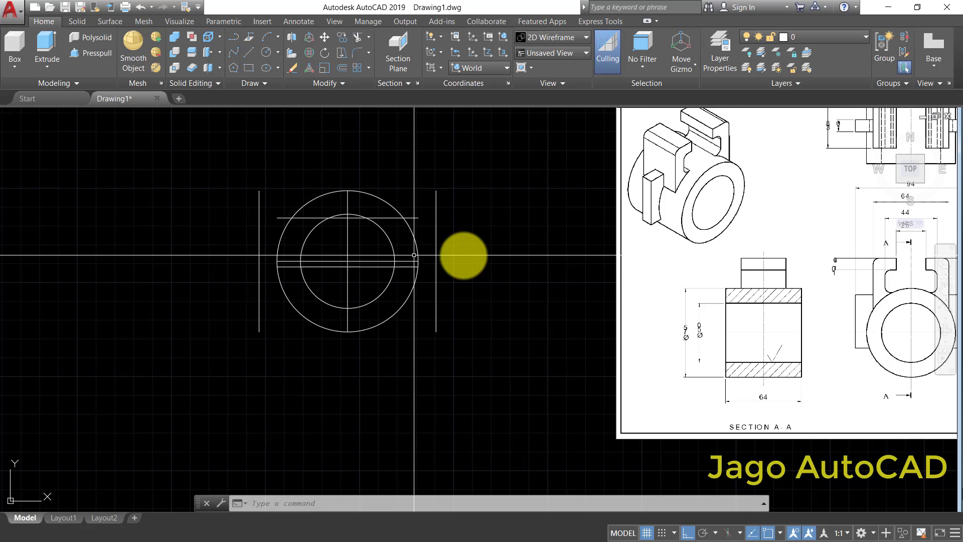
left_click(347, 67)
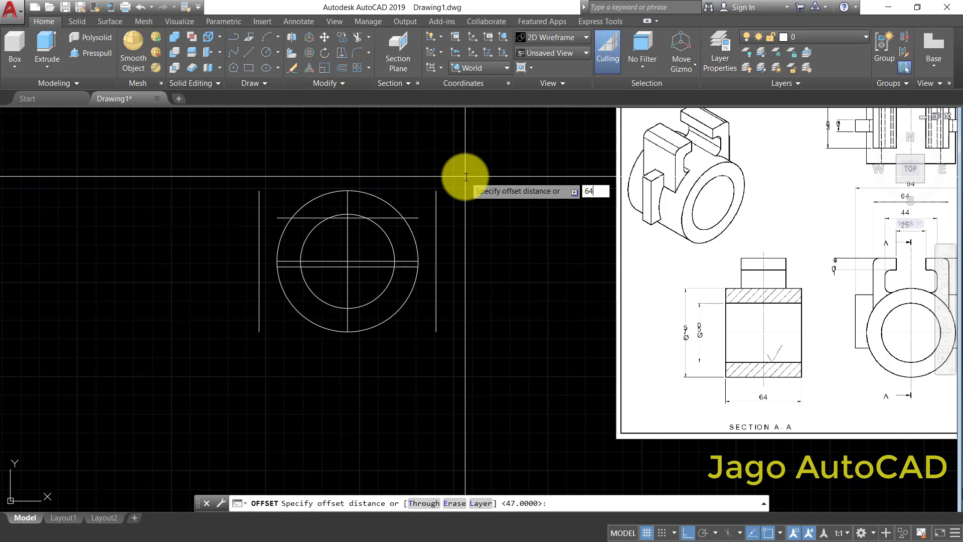
type("64/2")
right_click(467, 177)
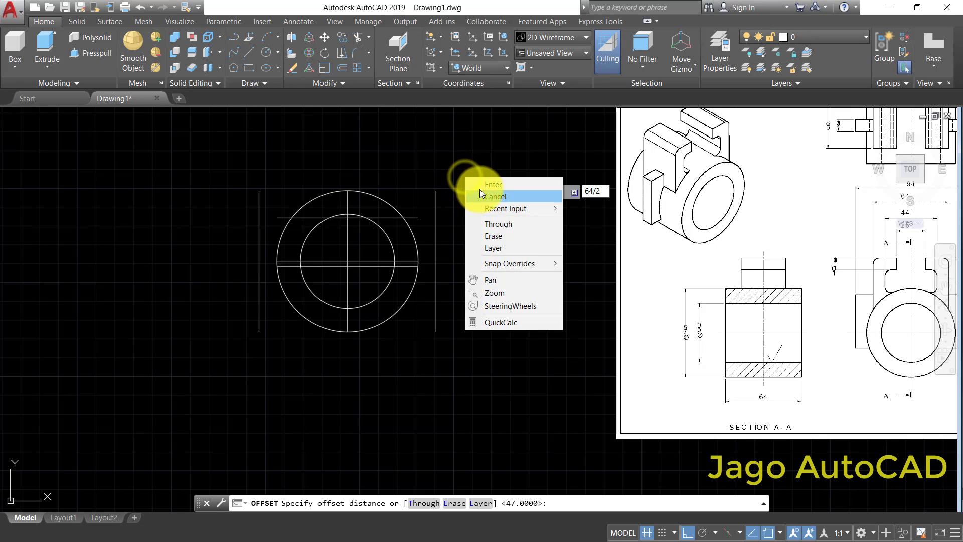
left_click(480, 188)
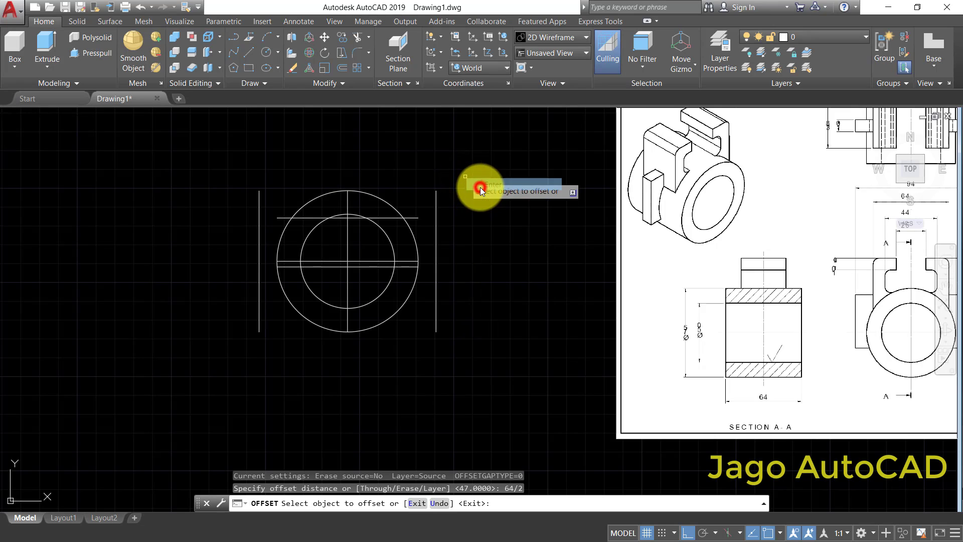
left_click(348, 241)
left_click(336, 242)
left_click(347, 248)
left_click(367, 250)
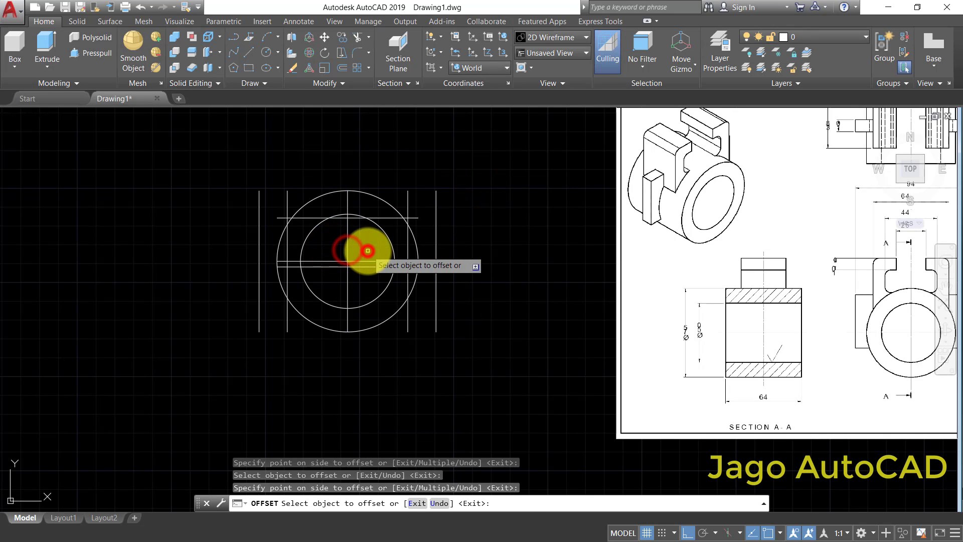
scroll(368, 250, "down", 4)
right_click(515, 274)
left_click(526, 273)
- Offset the horizontal centre line upward by a distance of 63 to mark the top of the arms
scroll(527, 275, "up", 4)
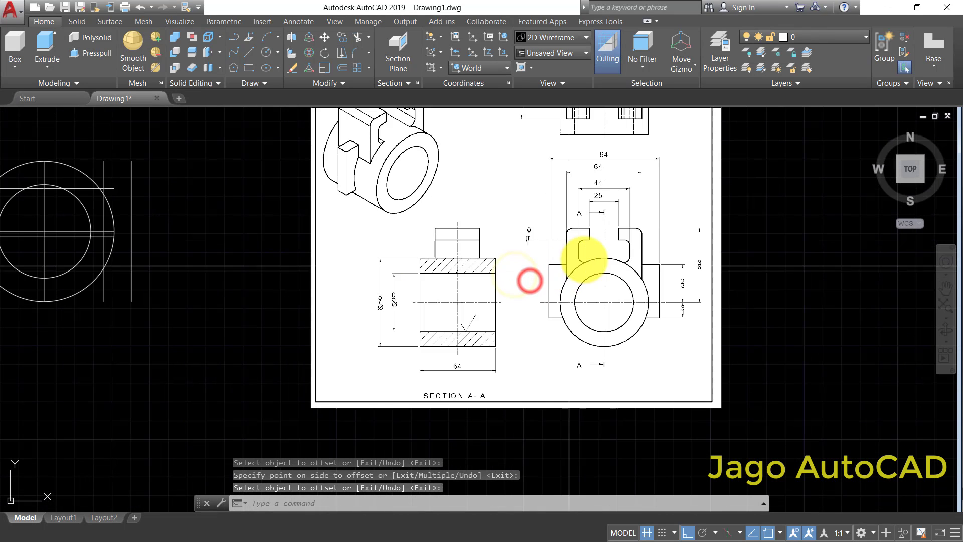
scroll(622, 181, "up", 2)
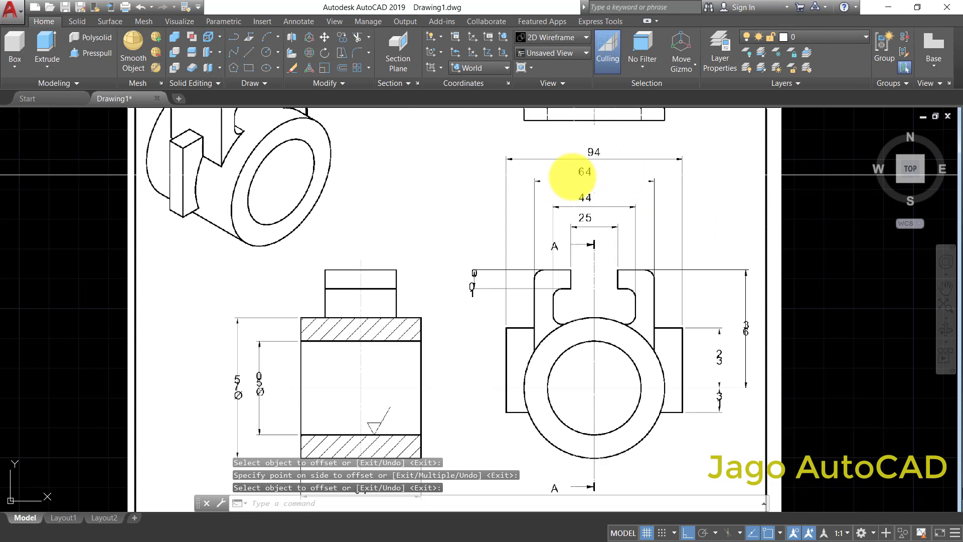
scroll(750, 400, "up", 2)
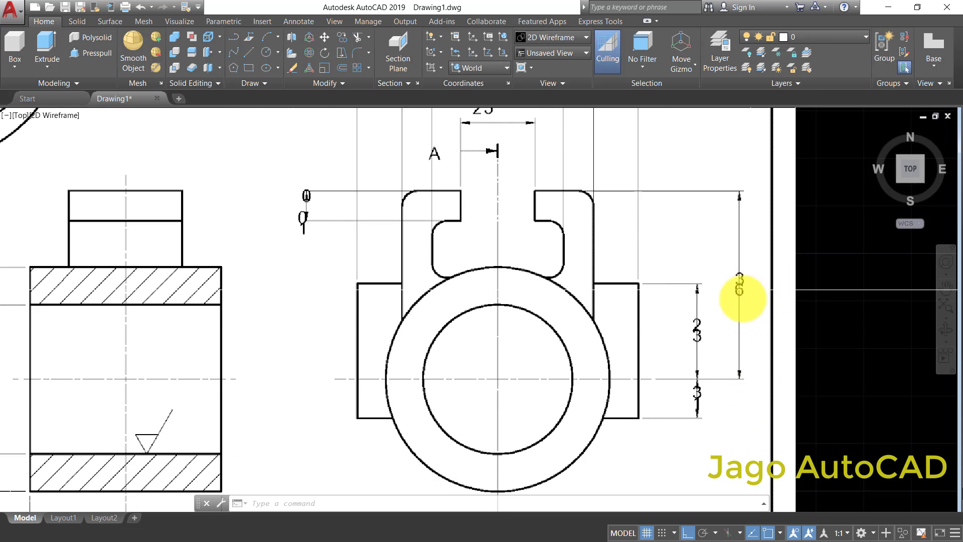
scroll(742, 289, "down", 5)
scroll(387, 301, "up", 3)
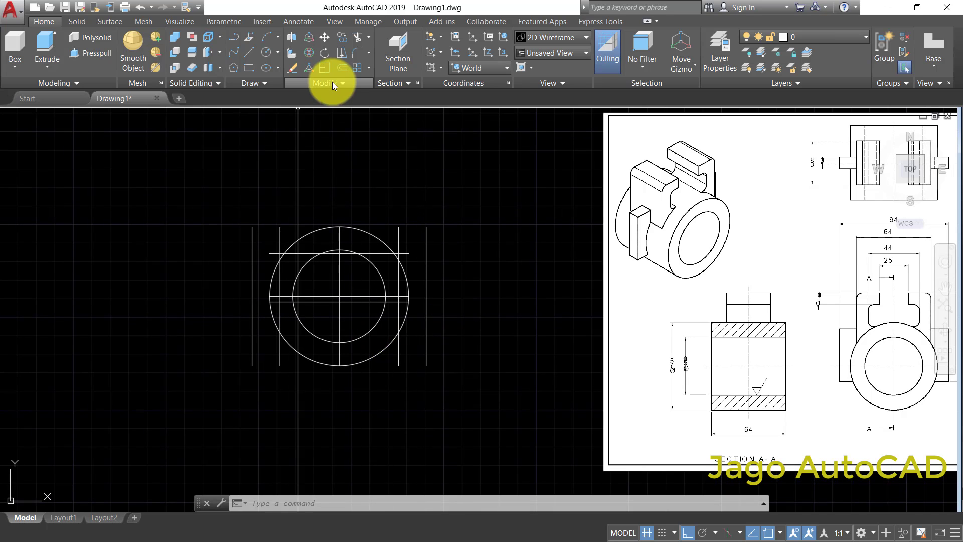
left_click(345, 69)
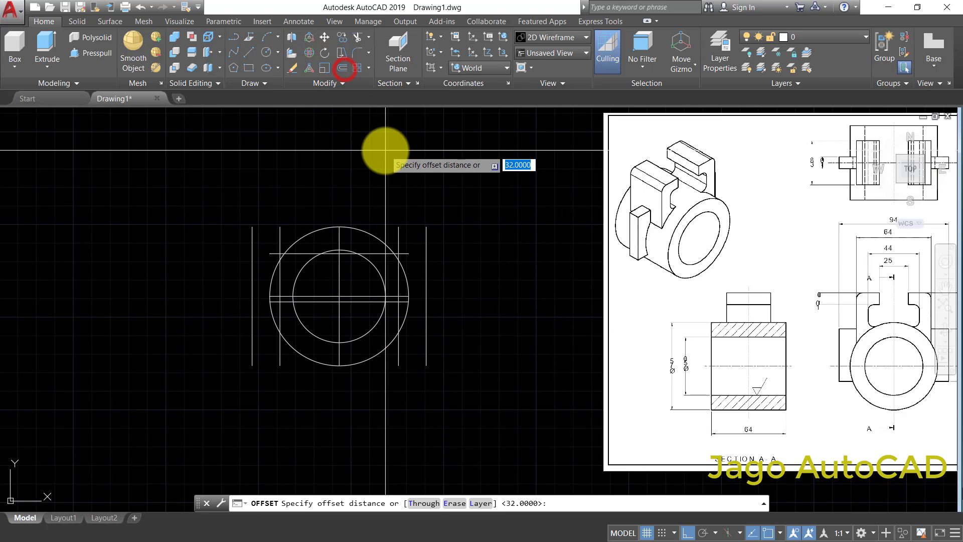
scroll(385, 150, "up", 2)
right_click(386, 151)
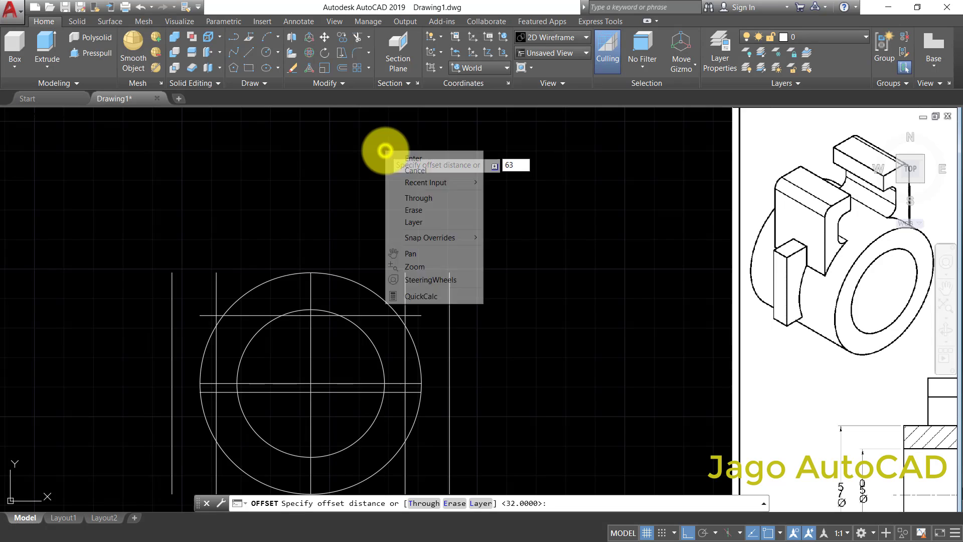
left_click(401, 156)
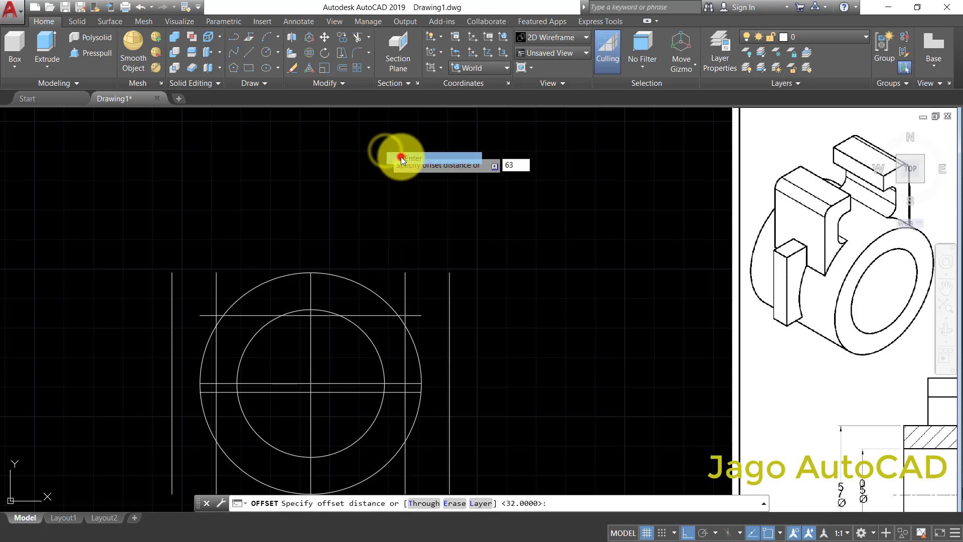
left_click(338, 383)
left_click(363, 199)
scroll(360, 207, "down", 1)
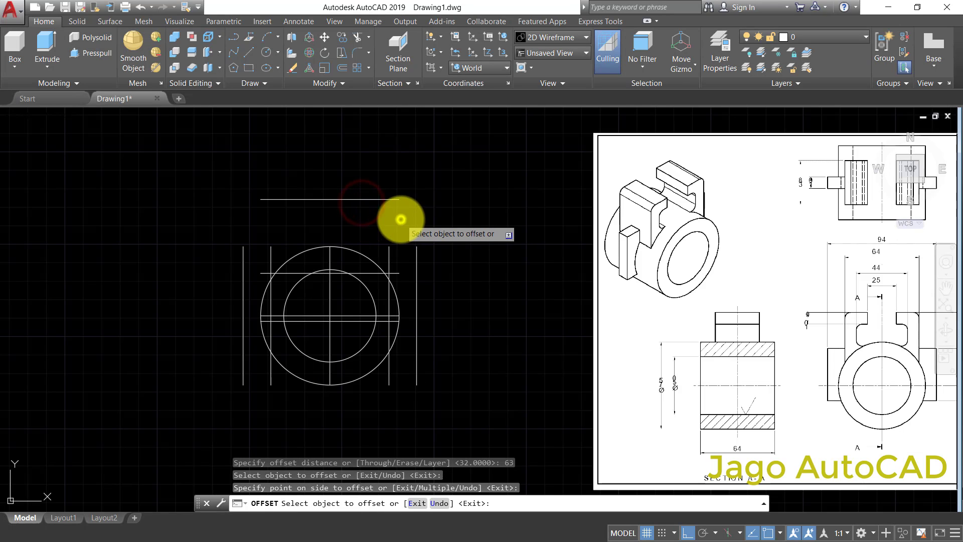
right_click(401, 219)
left_click(416, 219)
- Extend the two inner vertical arm lines upward to the top horizontal line
middle_click_drag(452, 224, 437, 217)
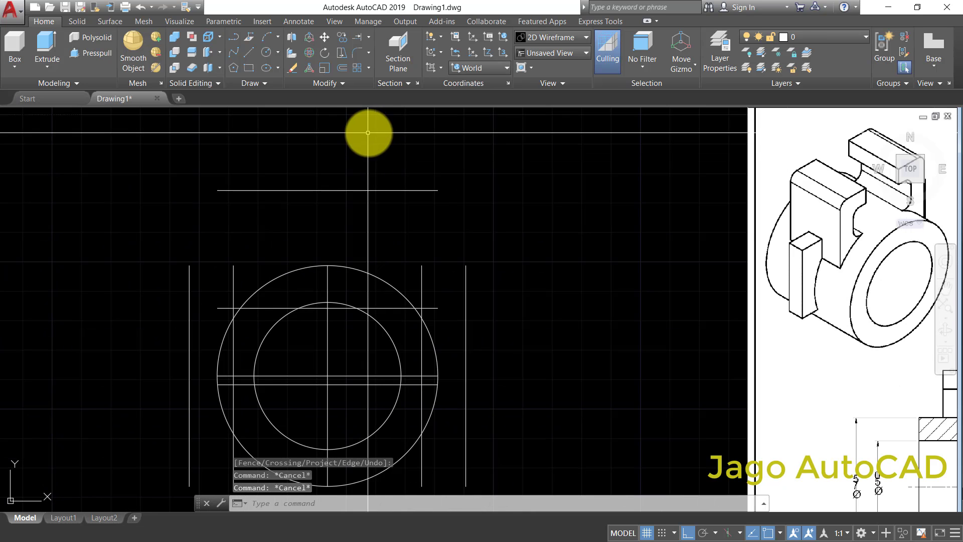
left_click(369, 38)
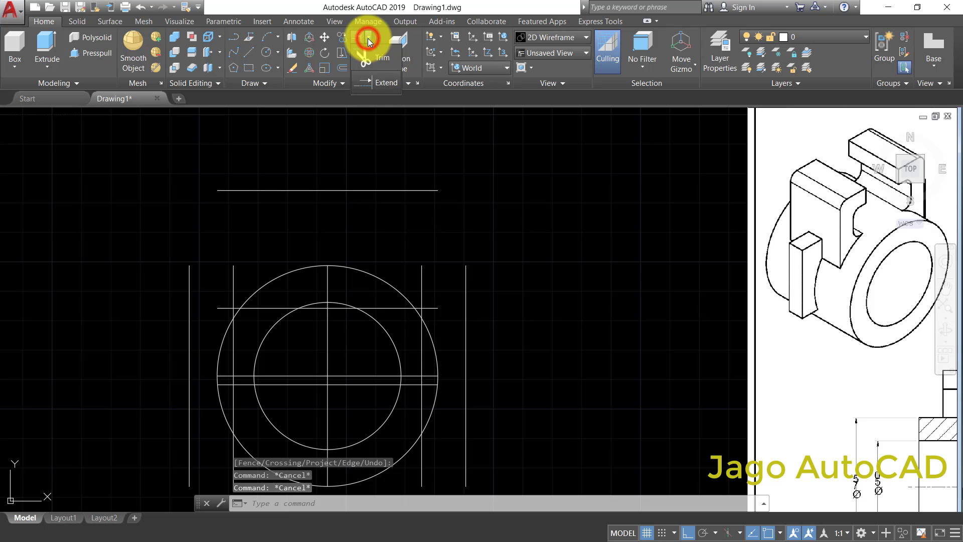
left_click(378, 83)
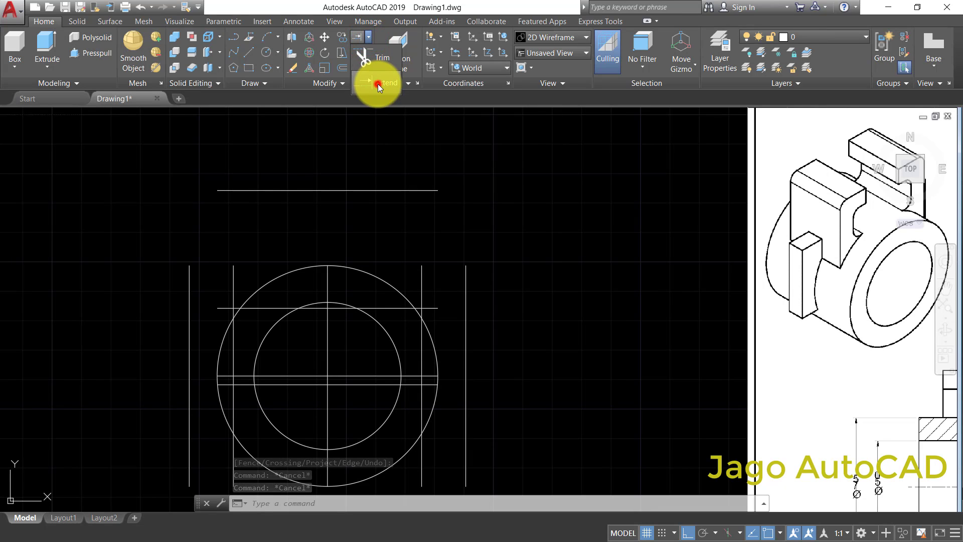
left_click(385, 182)
left_click(336, 216)
key("Return")
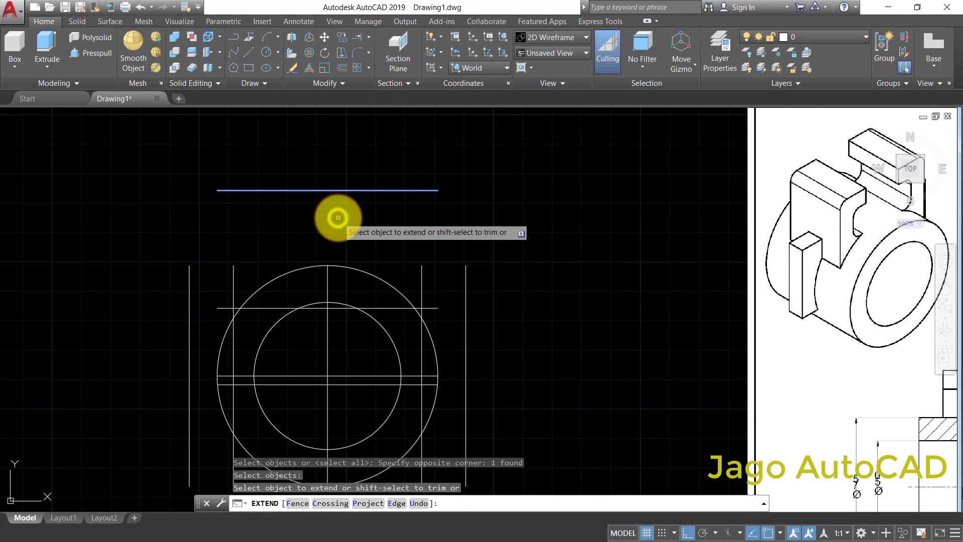
left_click(420, 266)
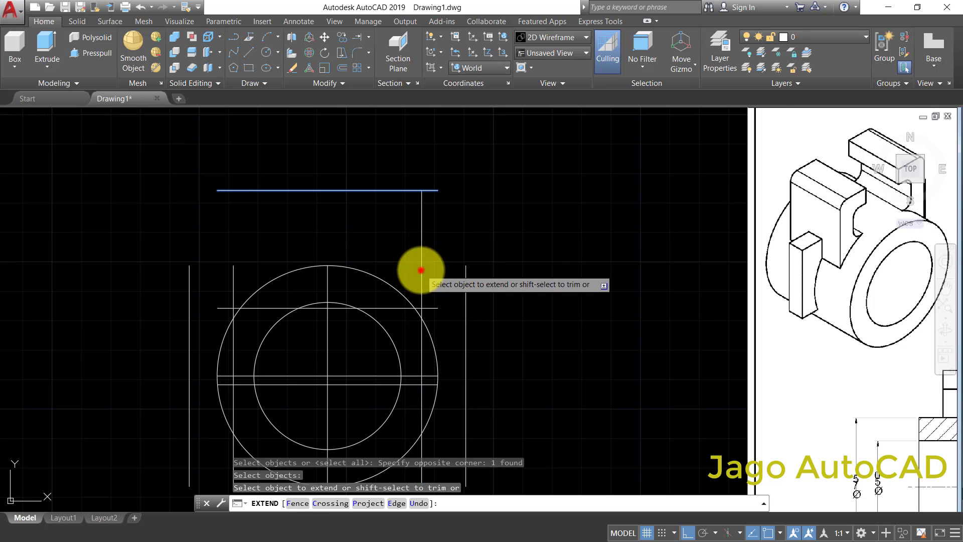
left_click(233, 271)
right_click(320, 216)
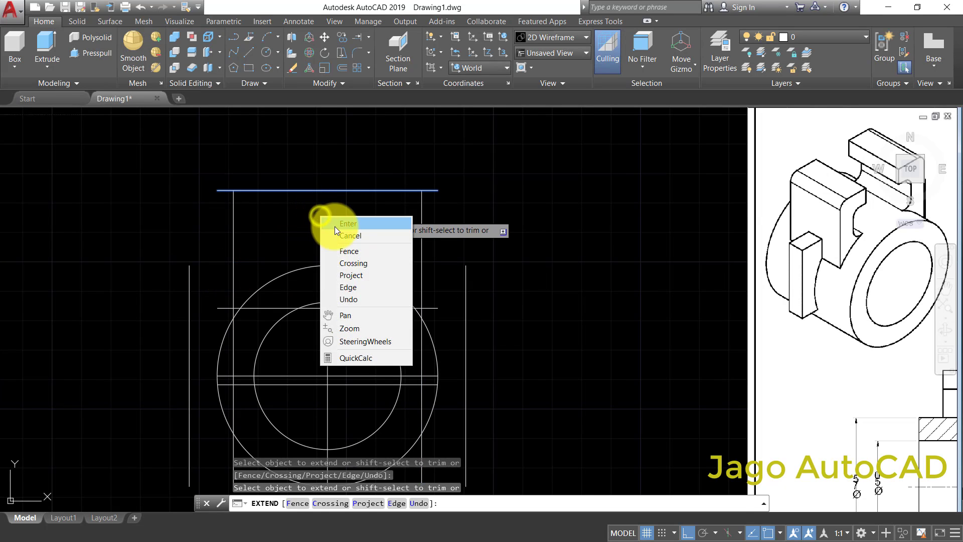
left_click(336, 227)
- Extend the lower offset horizontal line at both ends to the two outermost vertical lines
middle_click_drag(806, 297, 718, 279)
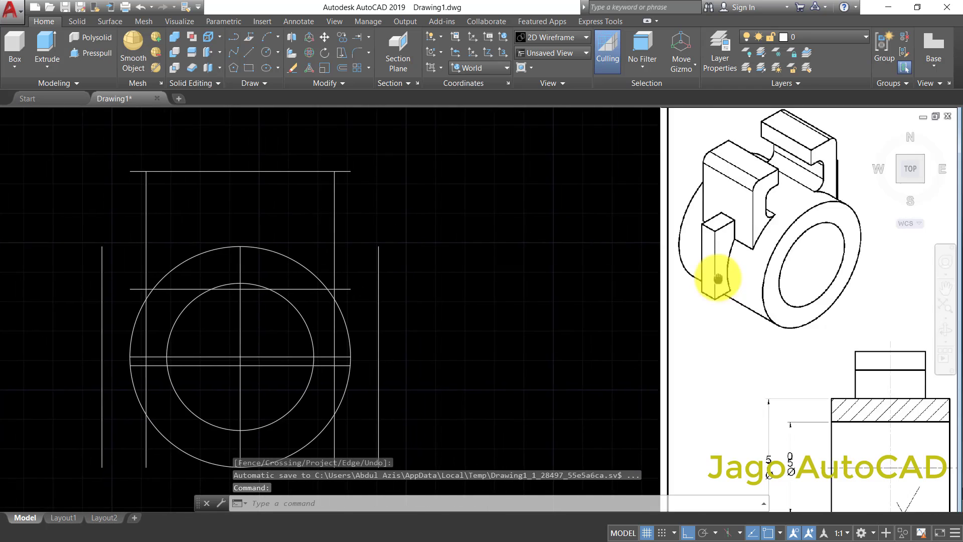
scroll(718, 280, "down", 1)
middle_click_drag(772, 303, 624, 276)
middle_click_drag(692, 305, 688, 300)
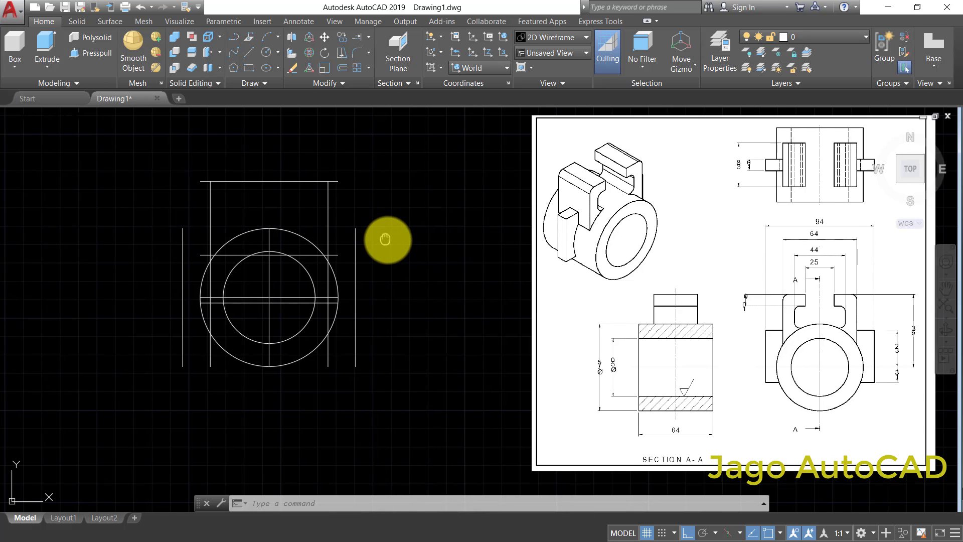
middle_click_drag(386, 238, 396, 240)
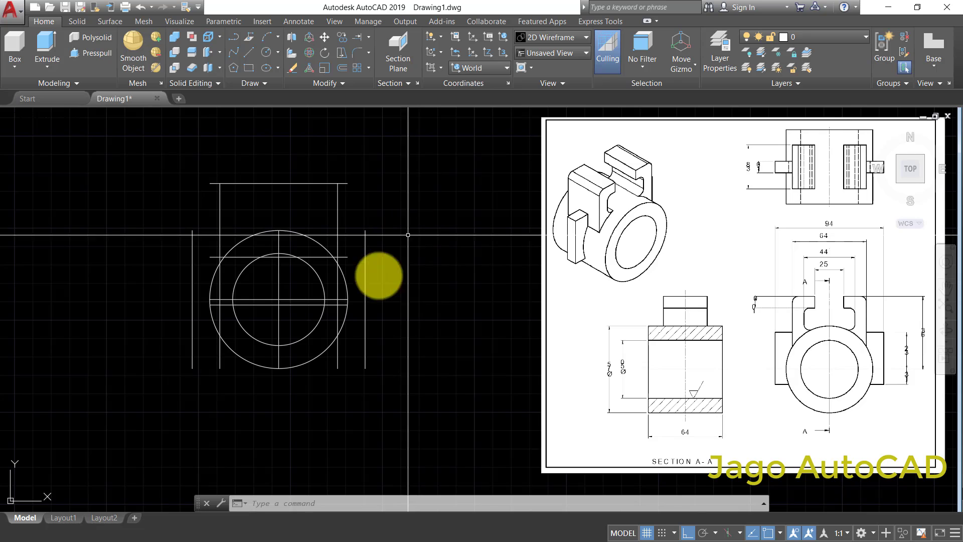
mouse_move(203, 296)
middle_mouse_down()
mouse_move(243, 295)
mouse_move(245, 315)
middle_mouse_up()
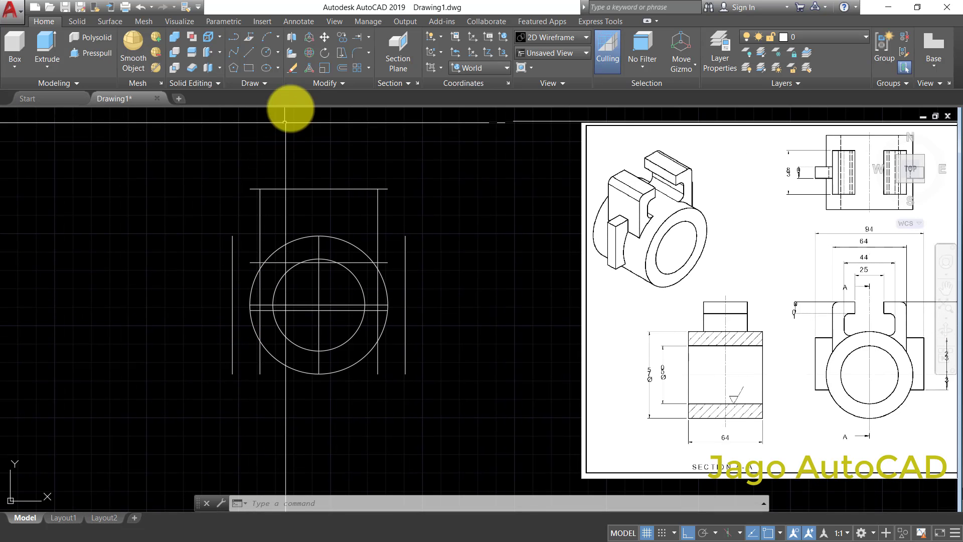
left_click(357, 37)
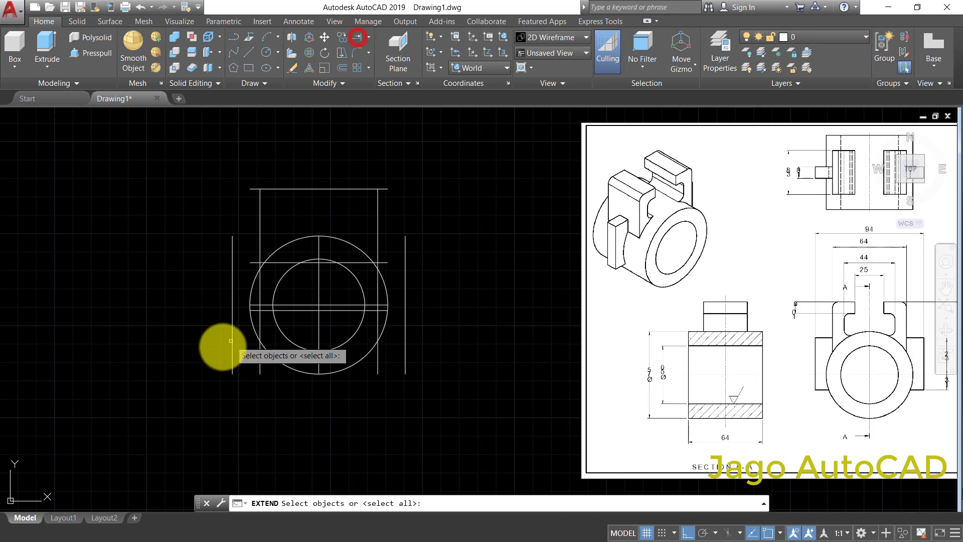
left_click(238, 308)
left_click(208, 338)
left_click(424, 334)
left_click(399, 347)
right_click(452, 342)
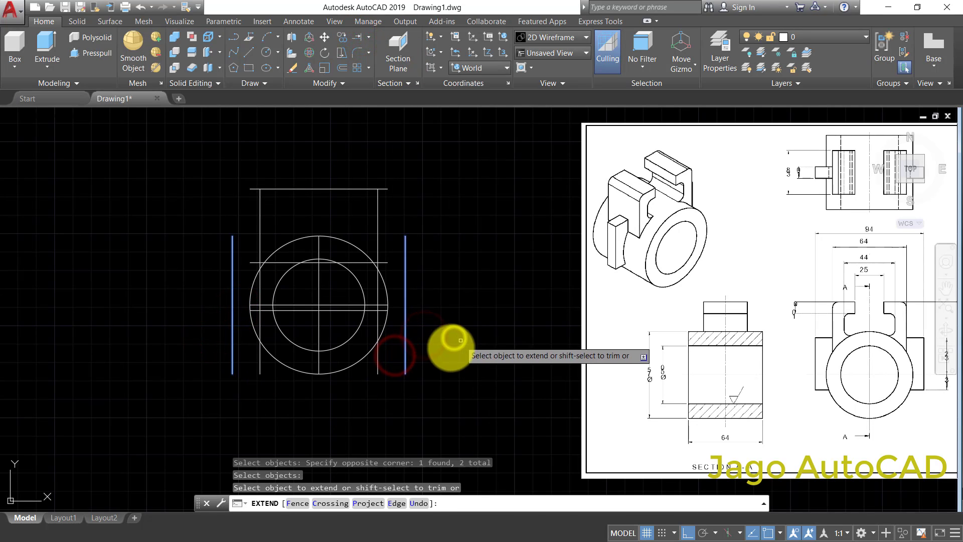
scroll(385, 314, "up", 4)
left_click(376, 302)
scroll(377, 303, "down", 2)
scroll(178, 308, "up", 2)
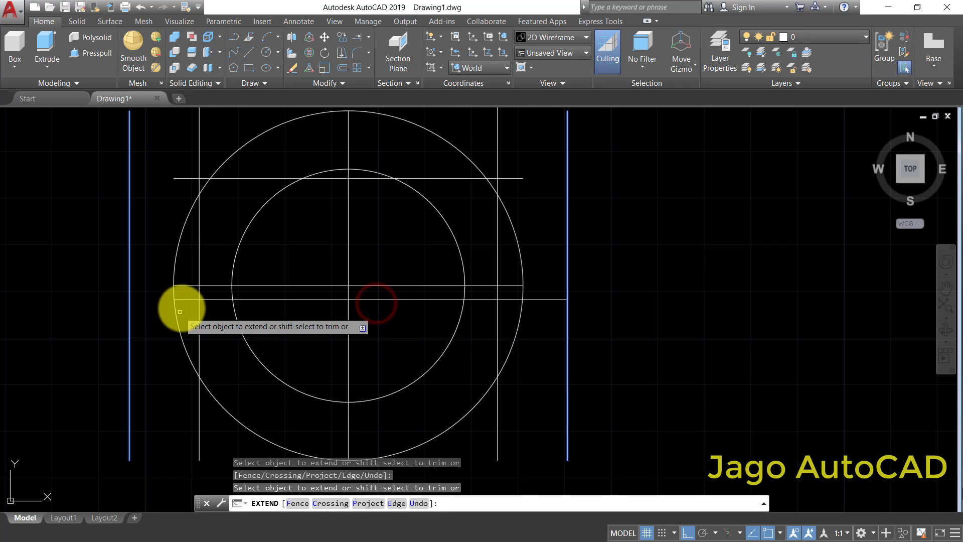
left_click(182, 301)
- Extend the horizontal line crossing the upper part of the circles to both outermost vertical lines
middle_click_drag(221, 233, 234, 298)
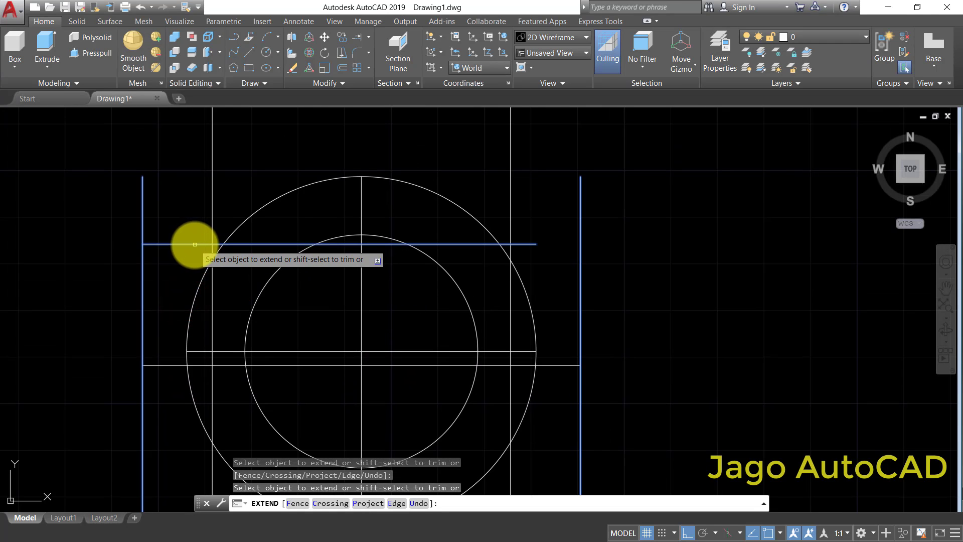
left_click(194, 244)
left_click(526, 245)
scroll(530, 248, "down", 2)
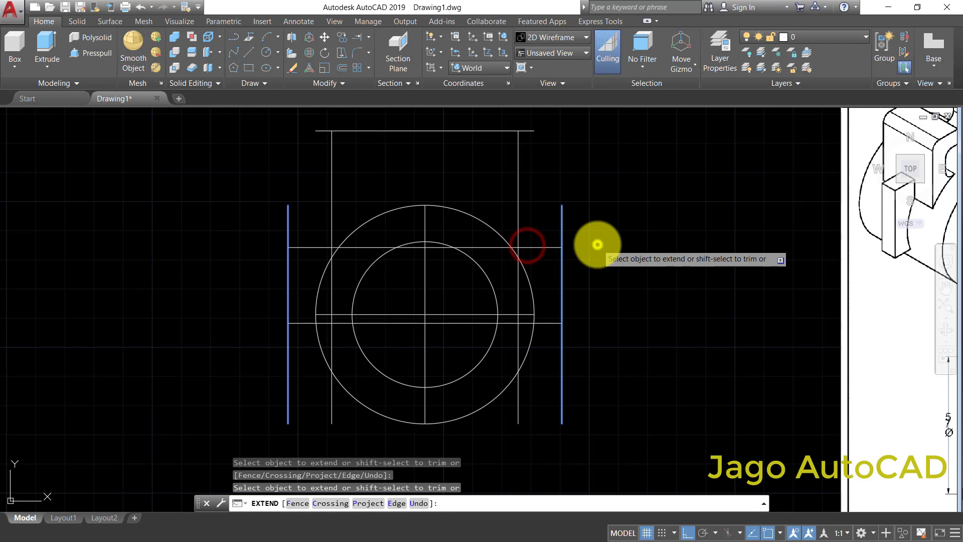
right_click(608, 247)
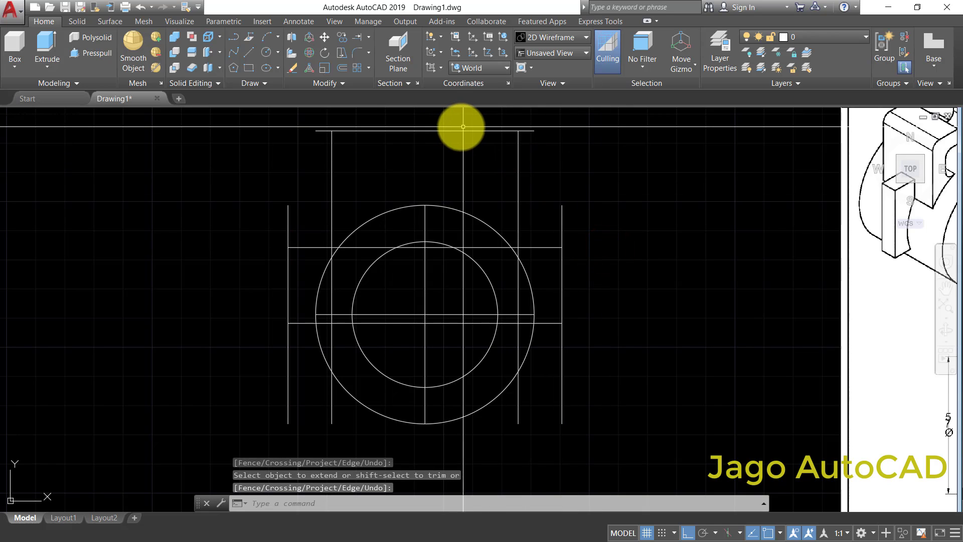
- Trim the right outermost vertical line above and below the two horizontal lug lines, using the lug outline as cutting edges
left_click(369, 38)
left_click(369, 53)
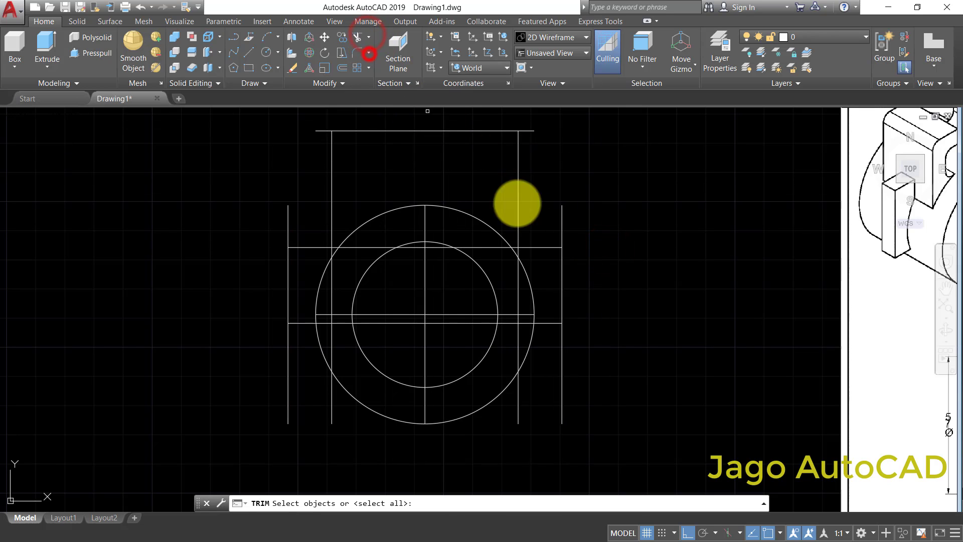
left_click(569, 238)
left_click(548, 261)
left_click(576, 295)
left_click(553, 353)
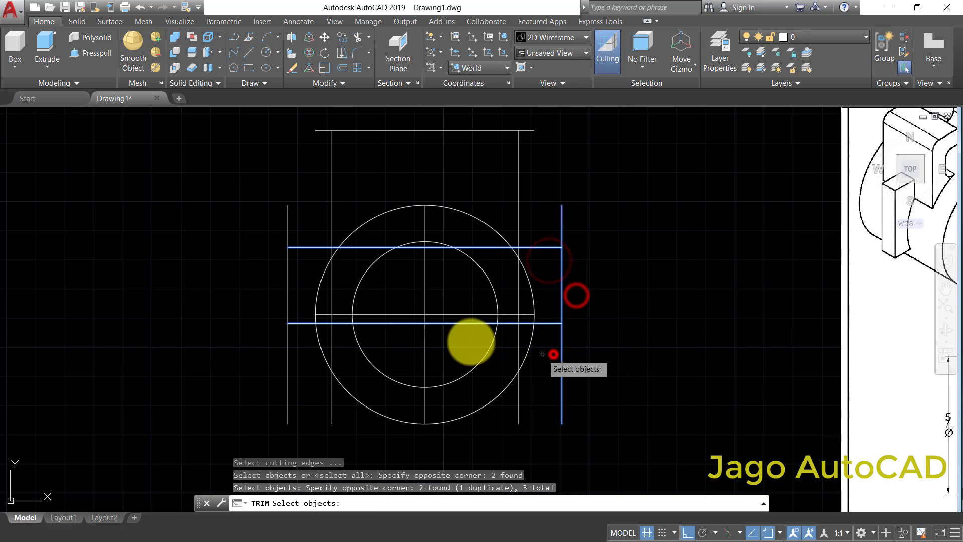
left_click(304, 229)
left_click(251, 393)
left_click(559, 254)
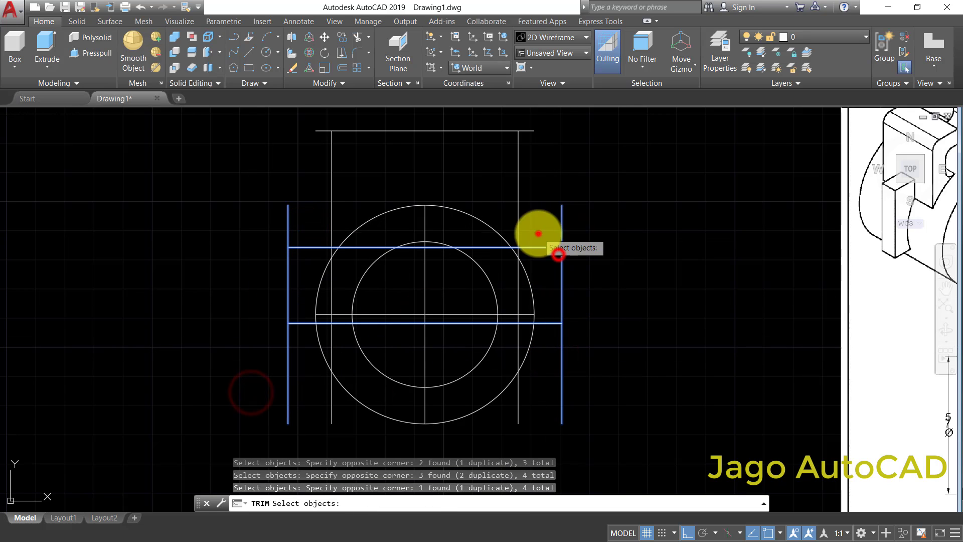
left_click(538, 232)
right_click(628, 232)
left_click(579, 385)
left_click(554, 397)
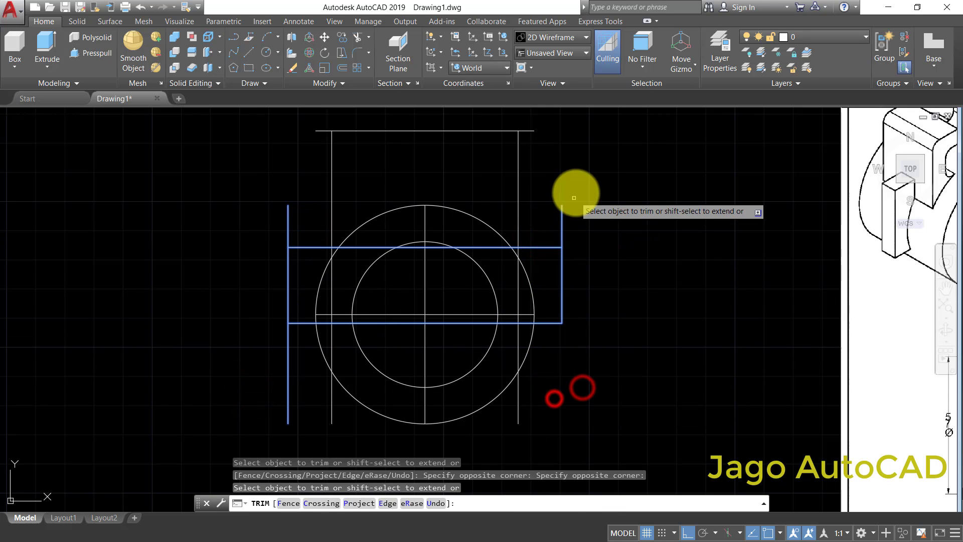
left_click(575, 193)
left_click(557, 210)
- Trim the left outermost vertical line above and below the two horizontal lug lines
left_click(299, 212)
left_click(271, 239)
left_click(295, 351)
left_click(272, 367)
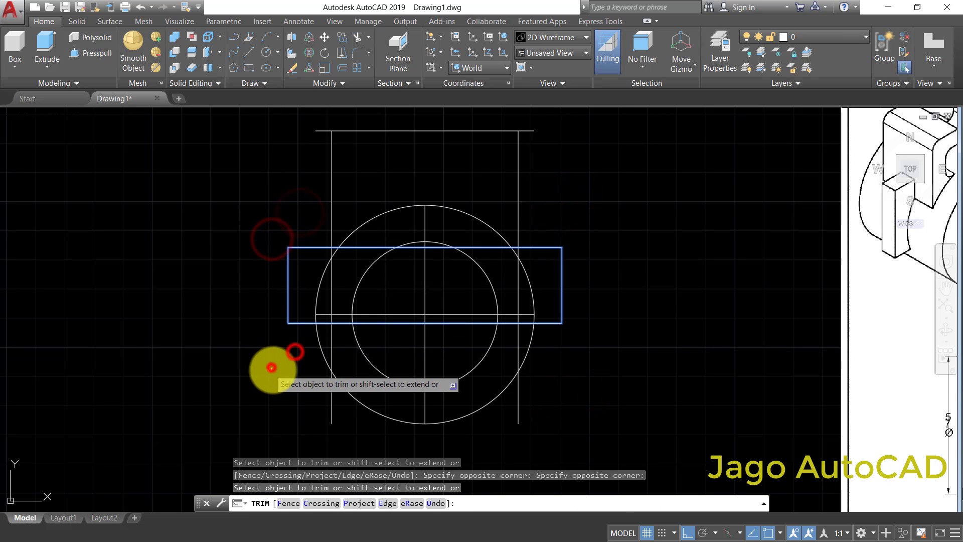
- Trim the lower ends of both vertical arm lines back to the lower lug line
left_click(321, 411)
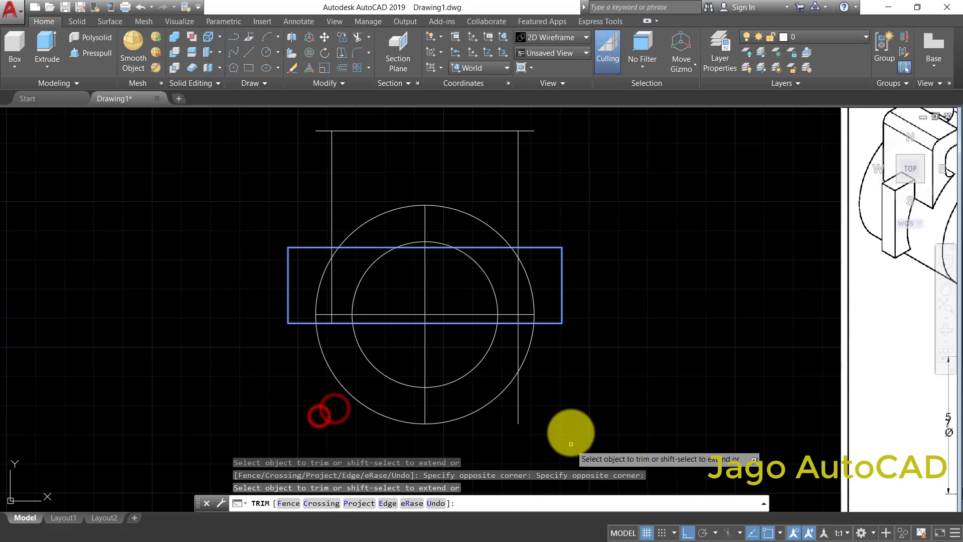
left_click(550, 415)
left_click(517, 440)
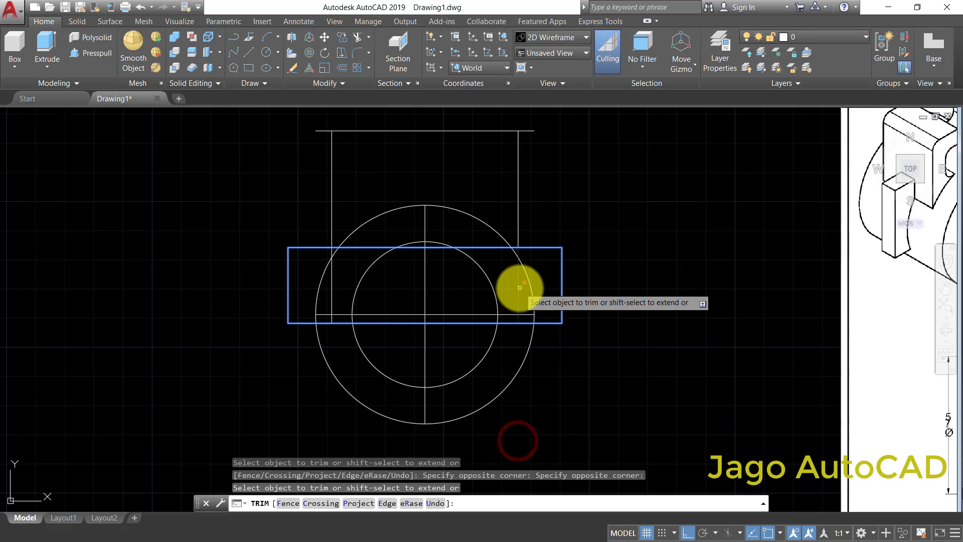
right_click(616, 265)
left_click(633, 267)
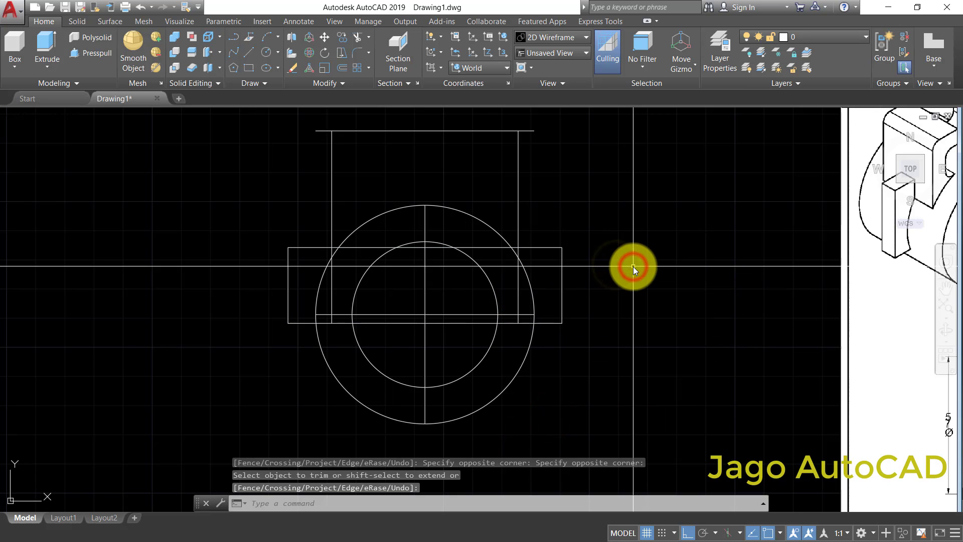
- Trim away the upper and lower lug lines between the two vertical arm lines
right_click(623, 230)
left_click(643, 239)
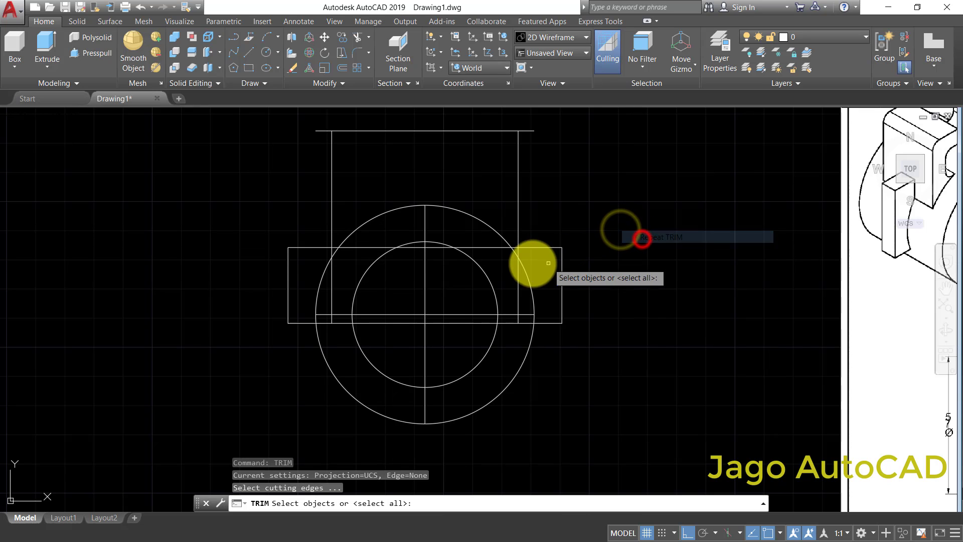
scroll(529, 263, "up", 4)
left_click(531, 168)
left_click(495, 177)
scroll(436, 200, "down", 3)
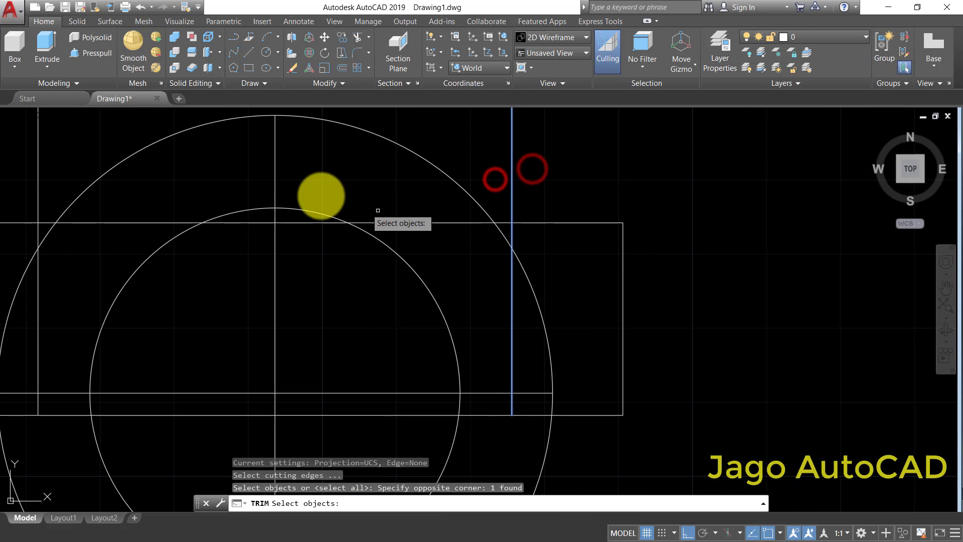
left_click(193, 129)
left_click(154, 154)
right_click(569, 215)
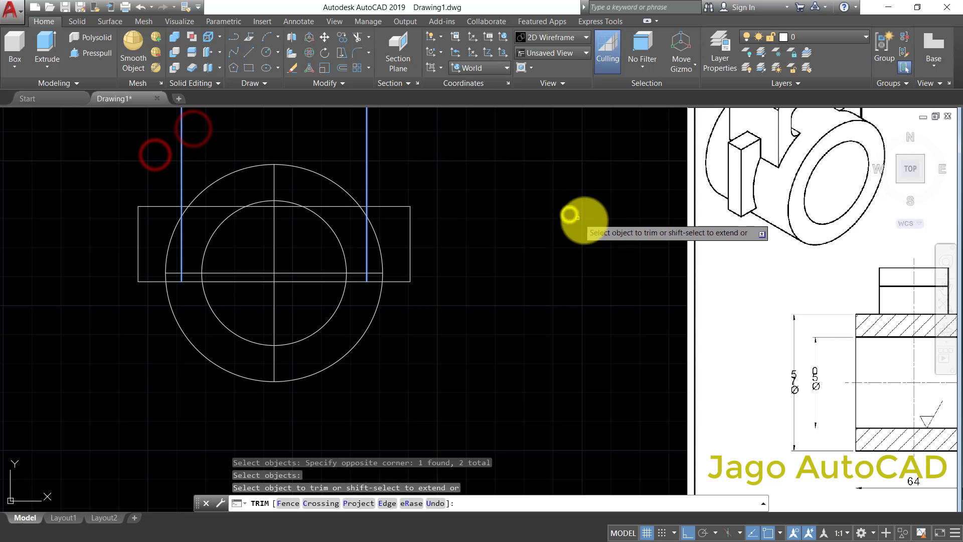
middle_click_drag(508, 230, 631, 296)
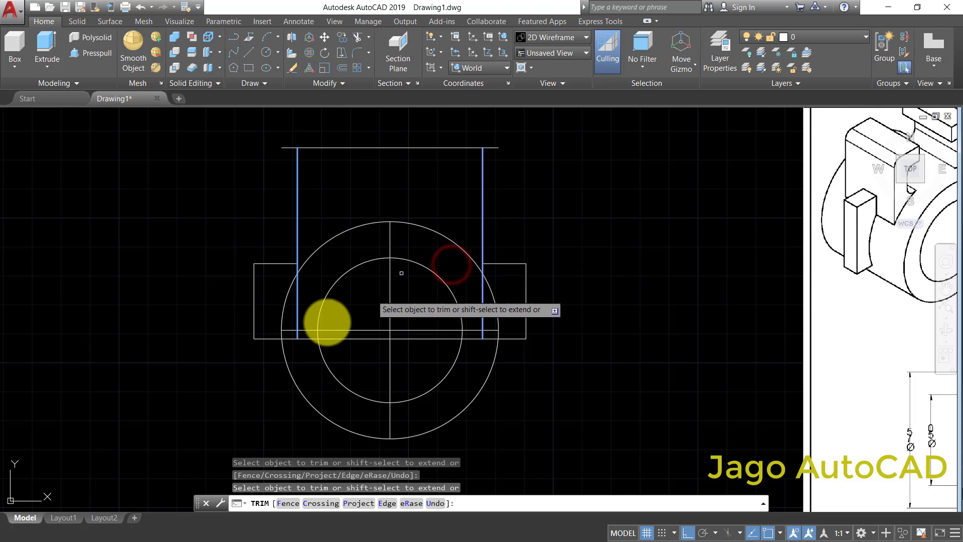
left_click(307, 340)
right_click(585, 307)
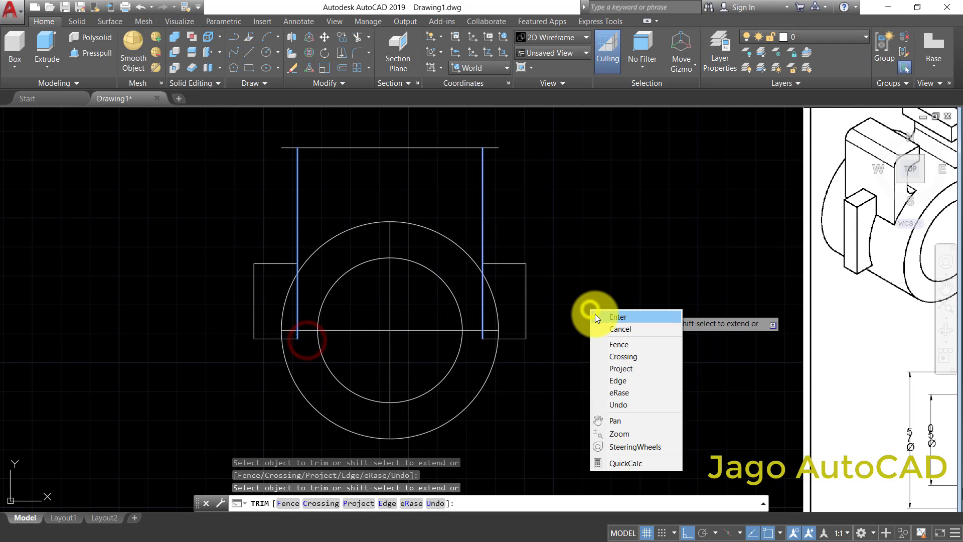
left_click(595, 314)
- Trim the parts of both lower lug lines that lie inside the outer circle
right_click(536, 364)
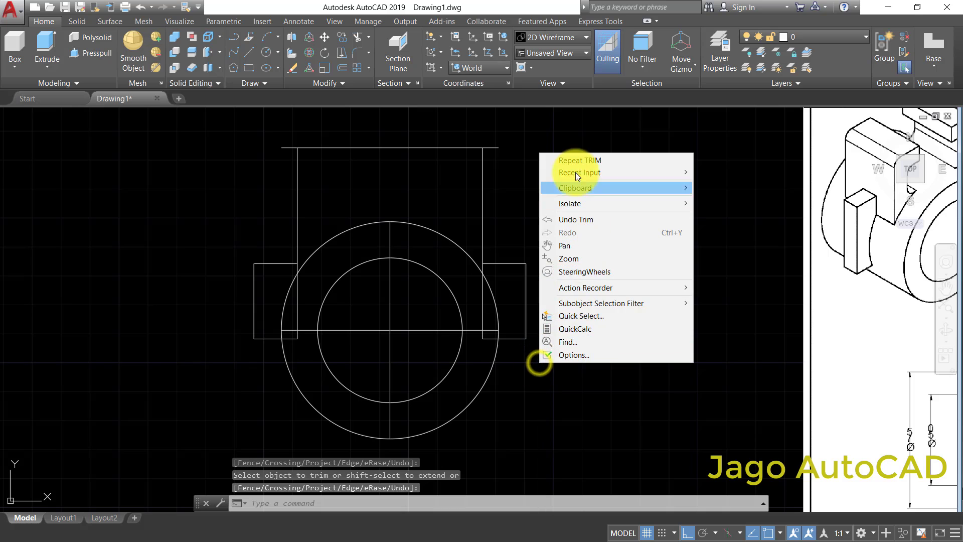
left_click(574, 162)
left_click(487, 376)
left_click(453, 398)
left_click(475, 373)
right_click(475, 372)
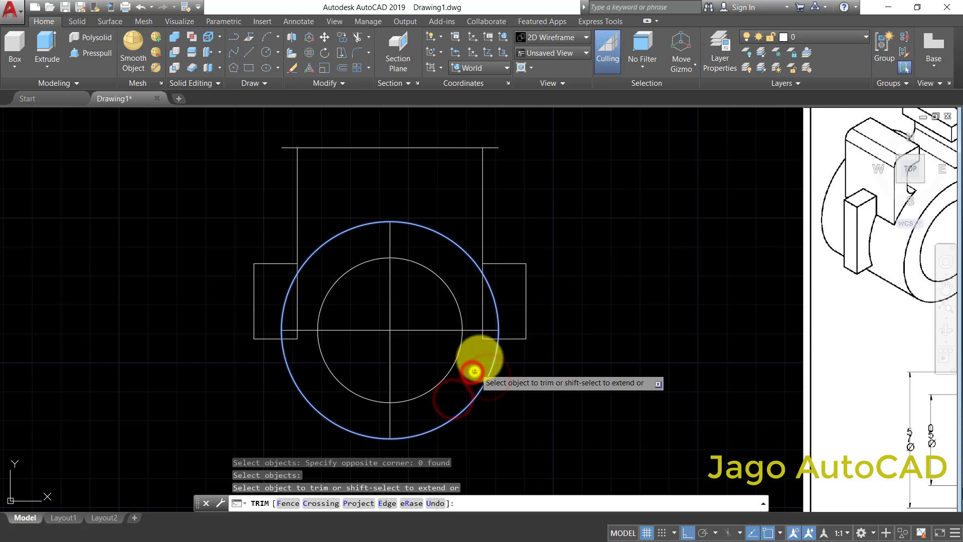
left_click(488, 340)
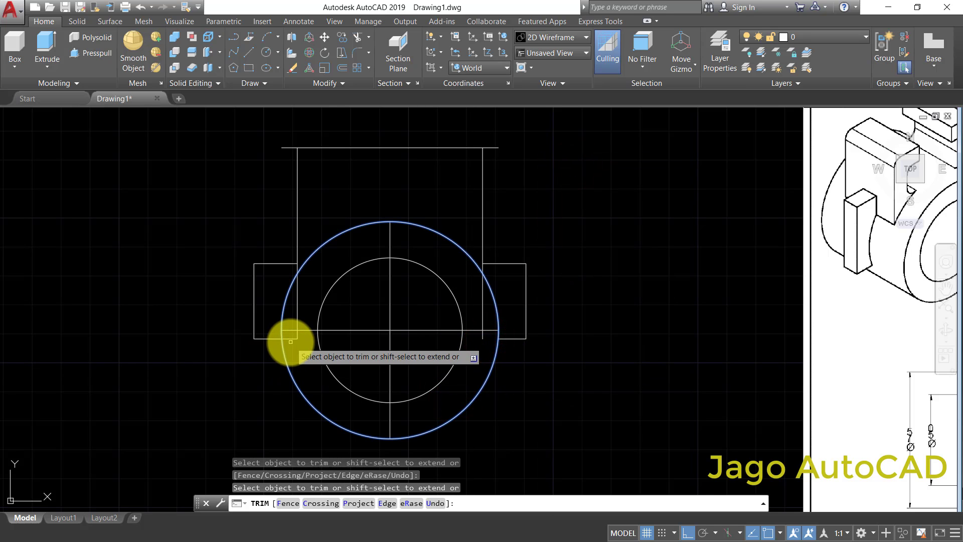
left_click(290, 339)
right_click(595, 254)
left_click(602, 257)
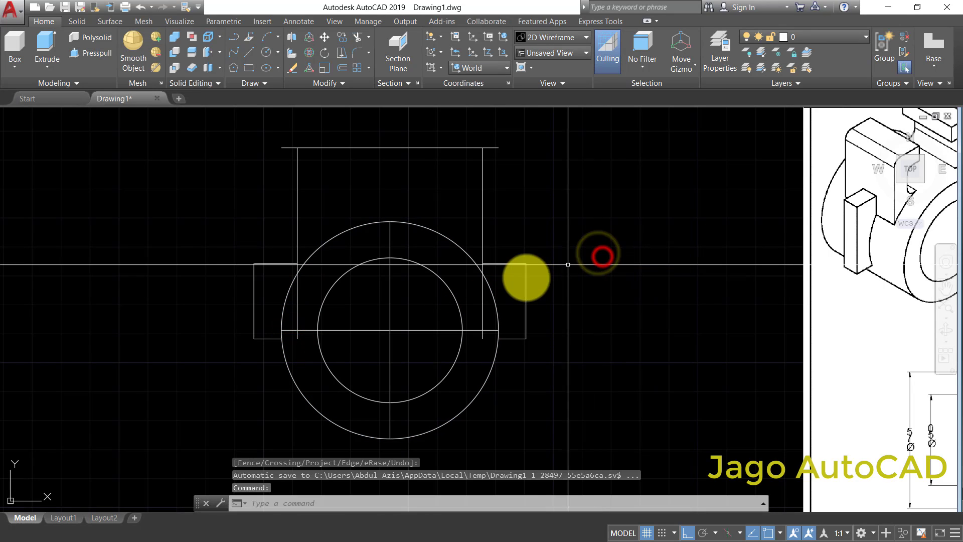
- Trim the lower ends of both vertical arm lines inside the outer circle, using the circle as the cutting edge
right_click(600, 274)
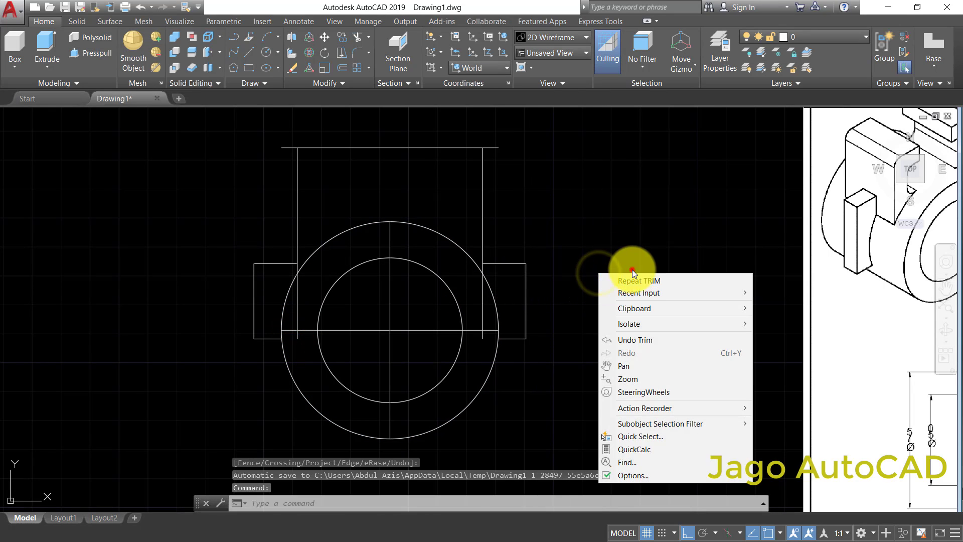
left_click(633, 270)
right_click(629, 270)
left_click(652, 275)
left_click(499, 292)
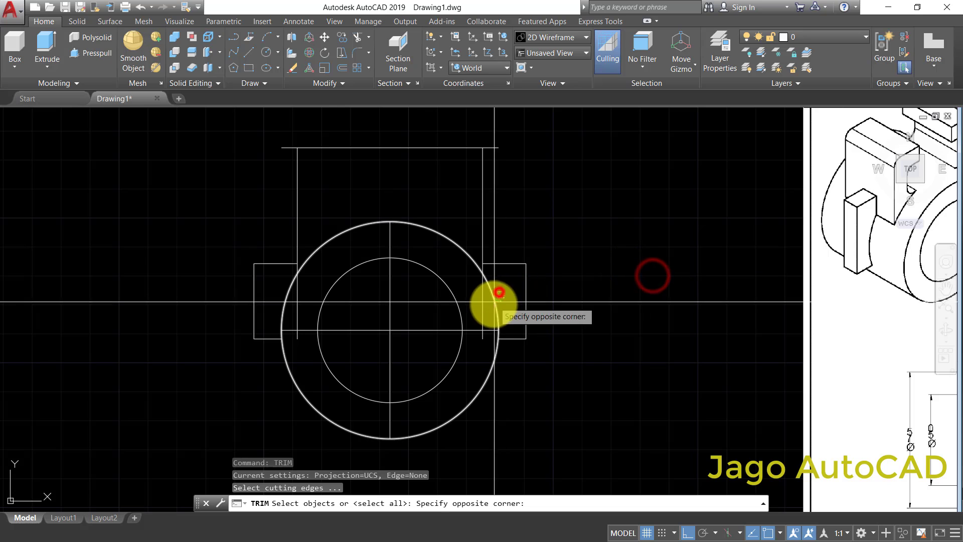
left_click(623, 284)
right_click(623, 284)
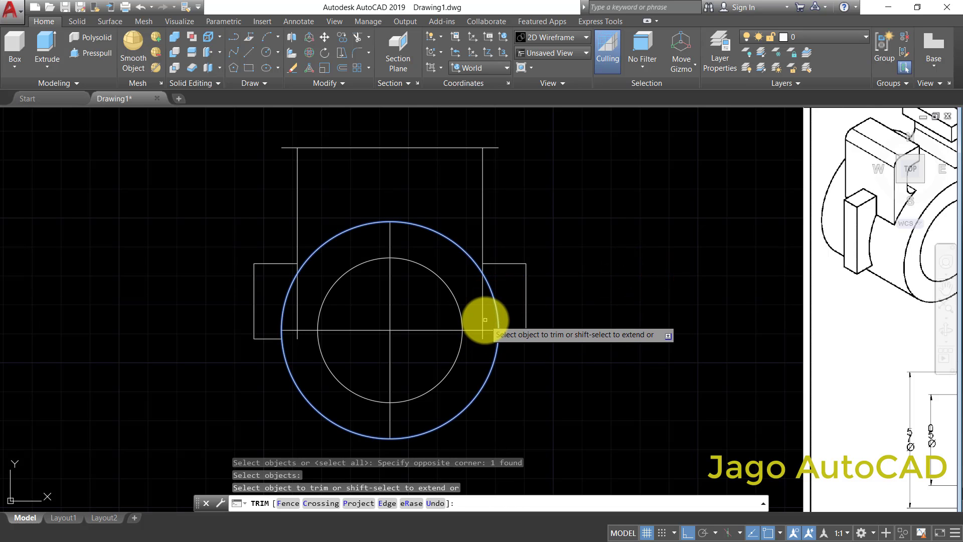
left_click(484, 318)
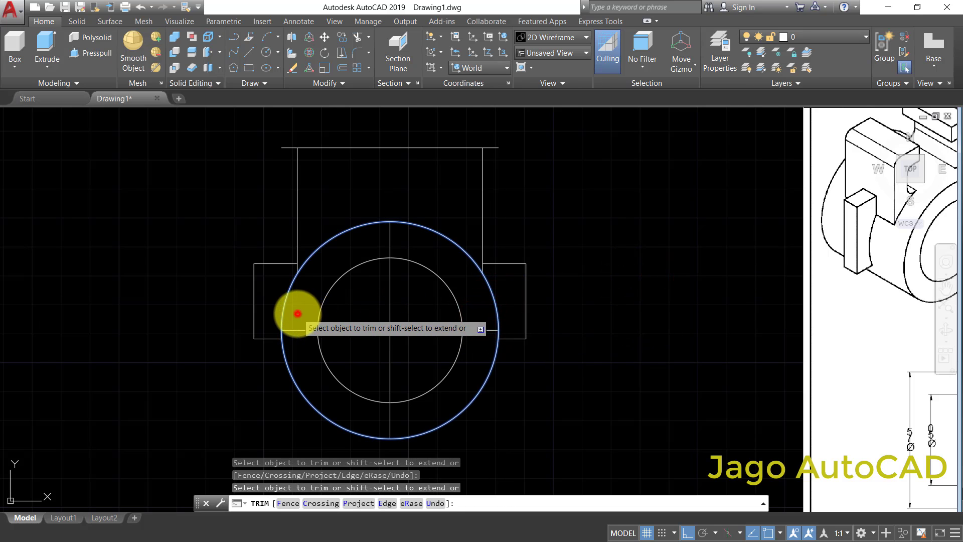
left_click(297, 313)
key("Escape")
- Offset the circles' vertical centre line by 44/2 to both sides
scroll(585, 301, "down", 4)
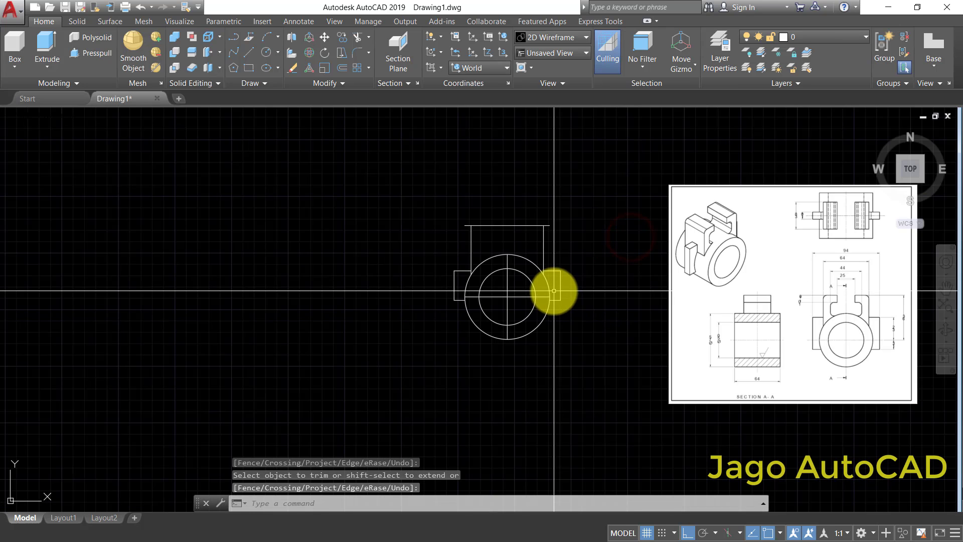
scroll(763, 323, "up", 3)
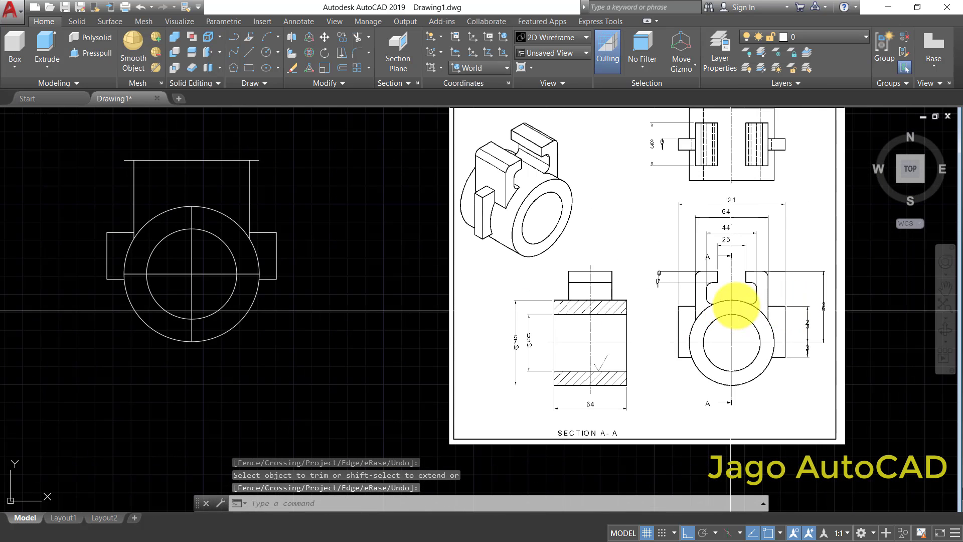
scroll(733, 309, "up", 3)
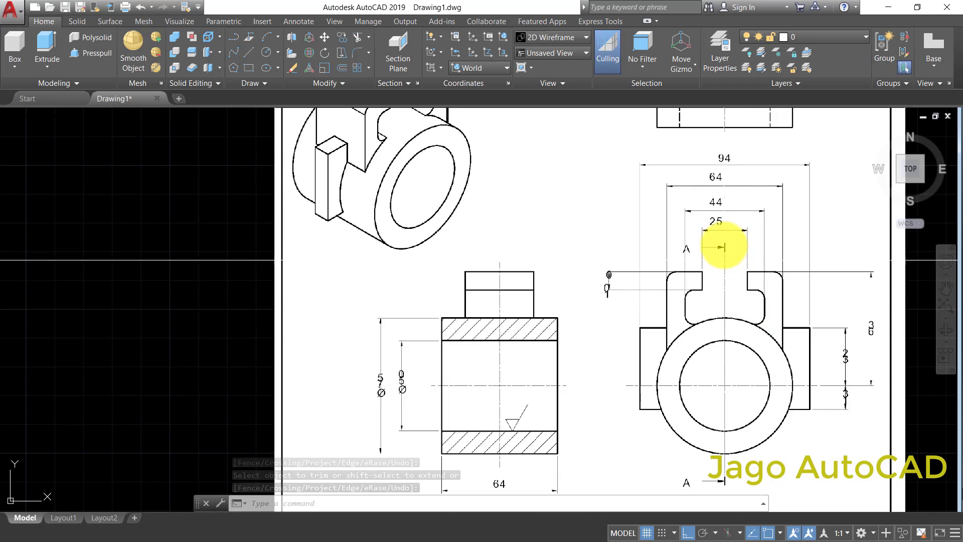
scroll(720, 221, "down", 6)
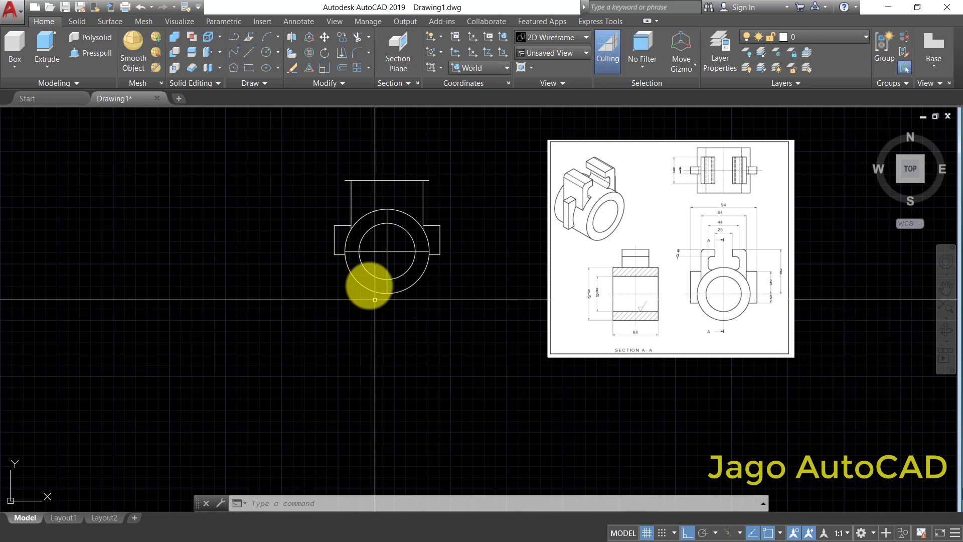
scroll(439, 254, "up", 4)
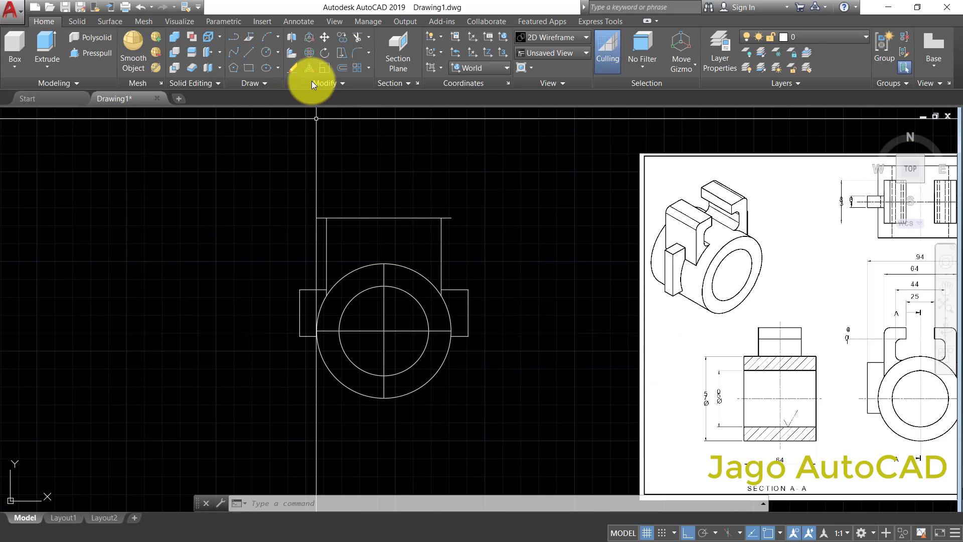
left_click(354, 69)
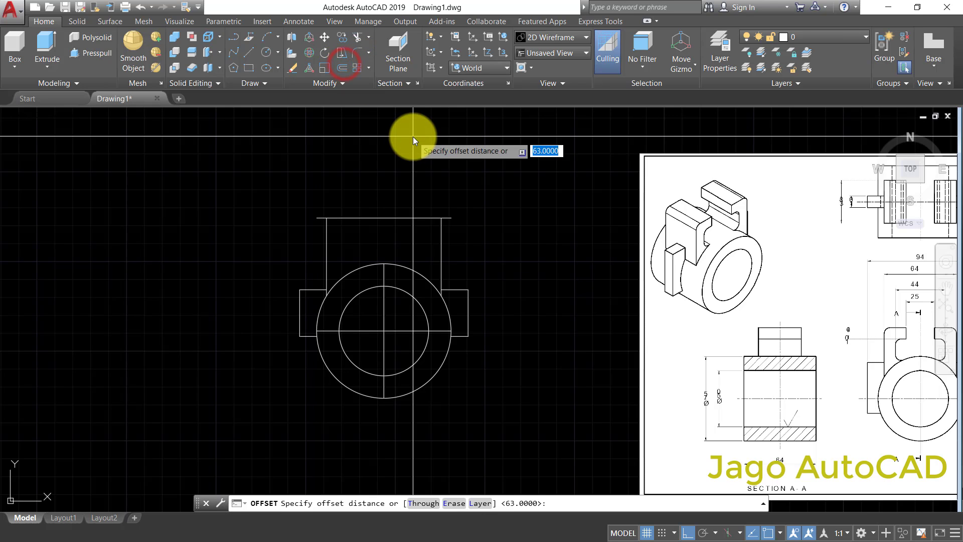
type("44/2")
right_click(414, 136)
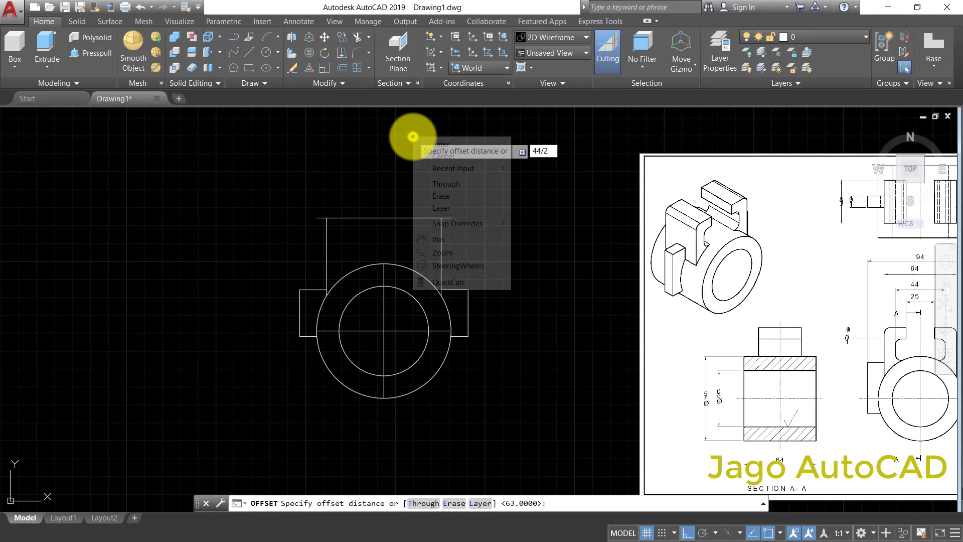
left_click(425, 141)
left_click(384, 311)
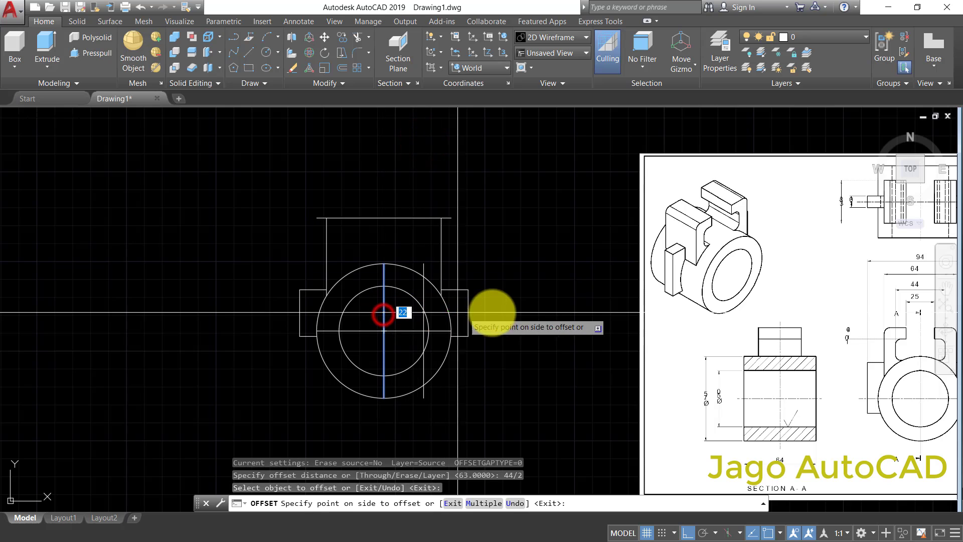
left_click(508, 308)
left_click(382, 319)
left_click(153, 353)
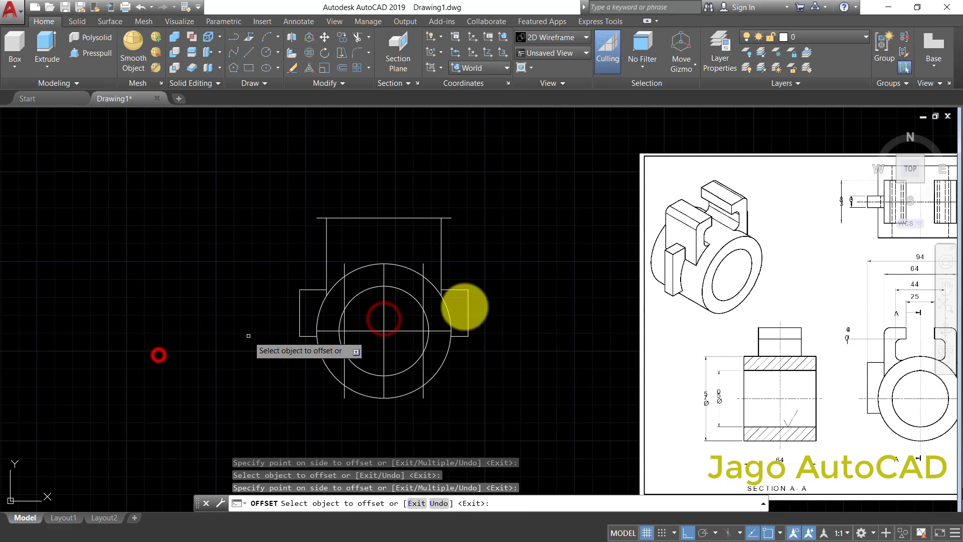
right_click(516, 244)
left_click(525, 249)
- Offset the circles' vertical centre line by 25/2 to both sides for the slot opening
middle_click_drag(549, 253, 477, 243)
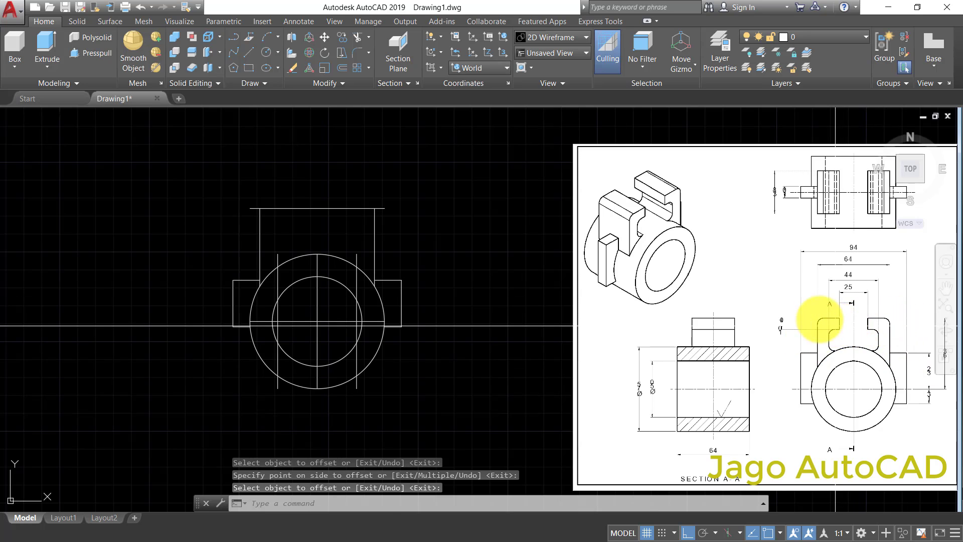
middle_click_drag(836, 326, 816, 312)
scroll(843, 331, "up", 3)
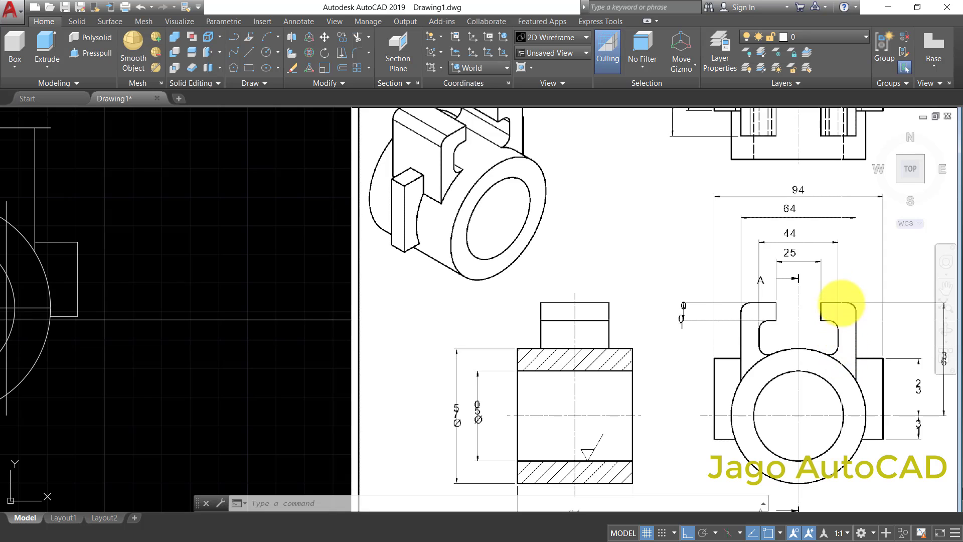
scroll(816, 277, "down", 2)
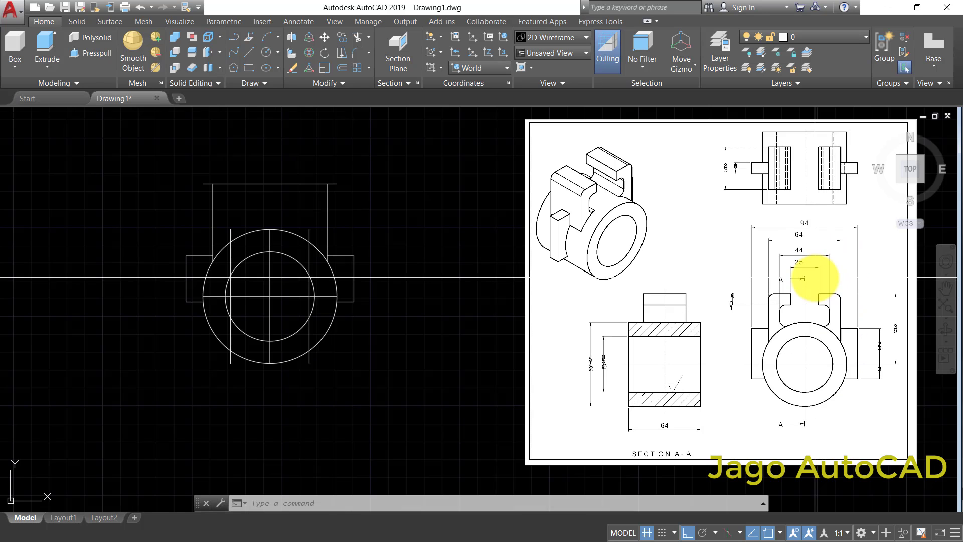
scroll(824, 287, "up", 2)
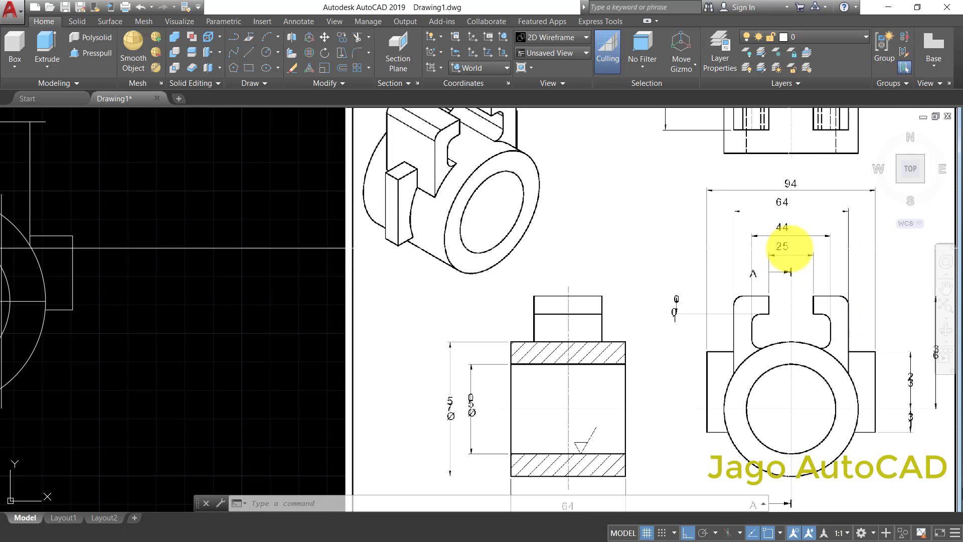
scroll(493, 273, "down", 3)
scroll(468, 225, "up", 3)
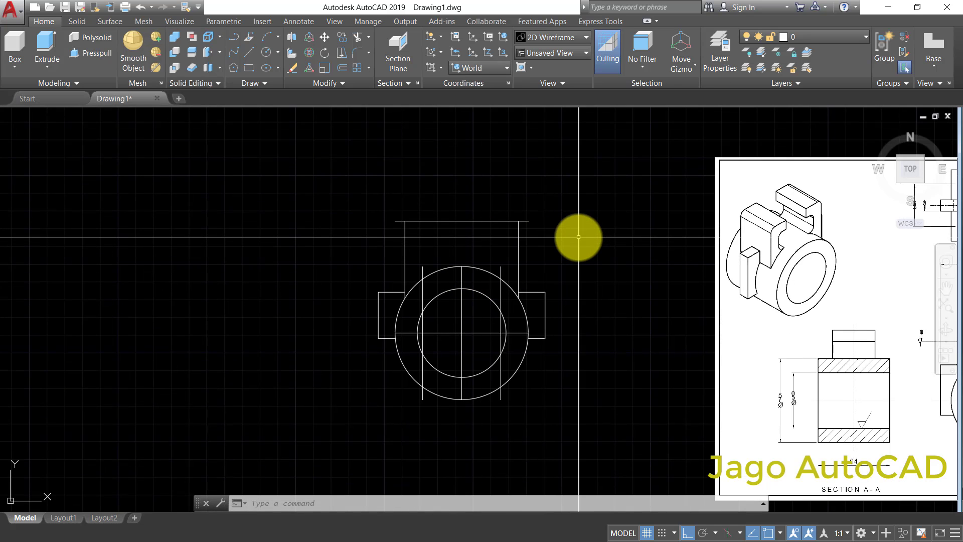
left_click(341, 68)
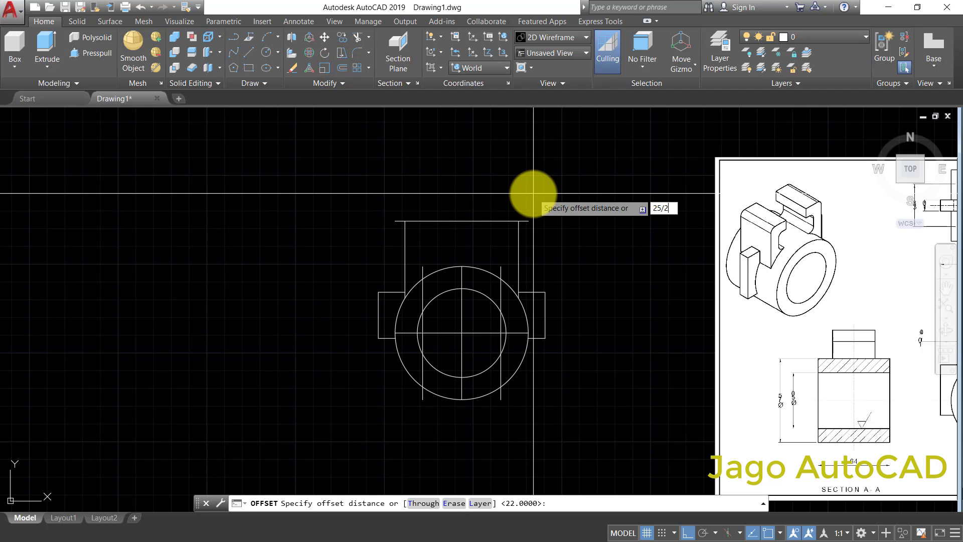
right_click(546, 196)
left_click(561, 202)
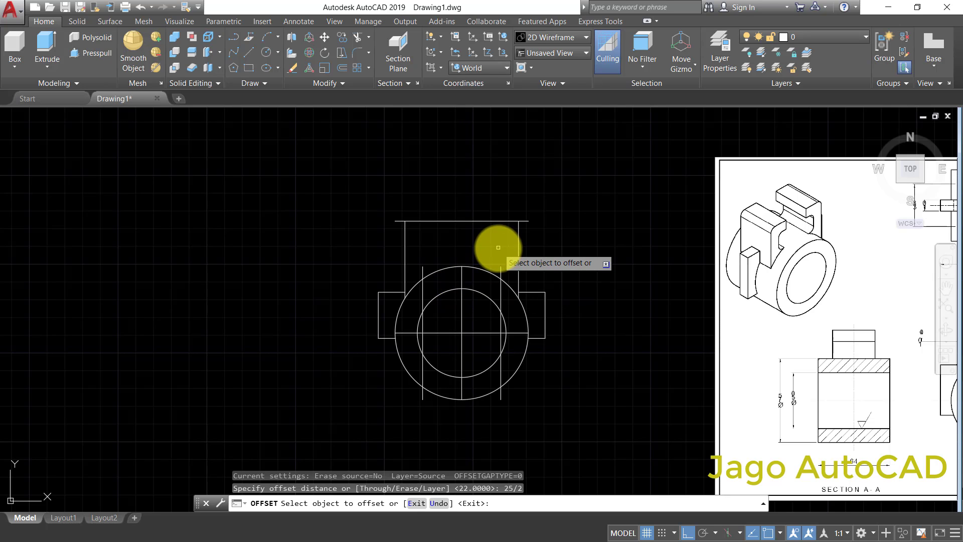
left_click(462, 276)
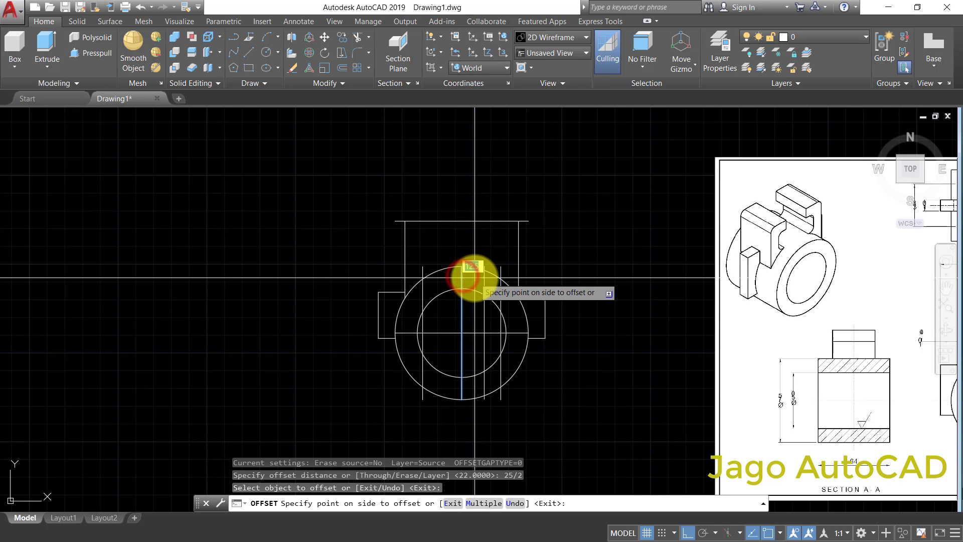
left_click(474, 277)
left_click(462, 279)
left_click(450, 280)
scroll(453, 290, "down", 2)
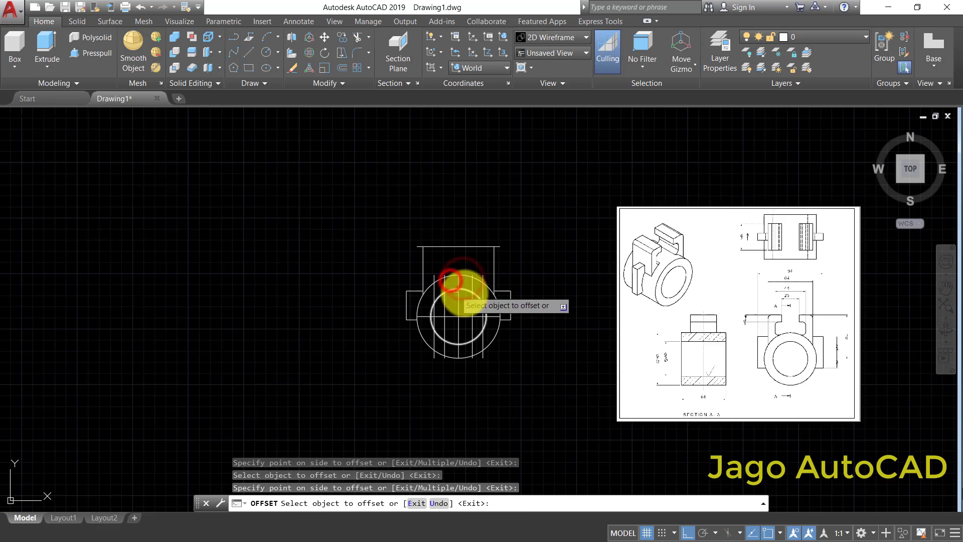
right_click(540, 256)
left_click(551, 262)
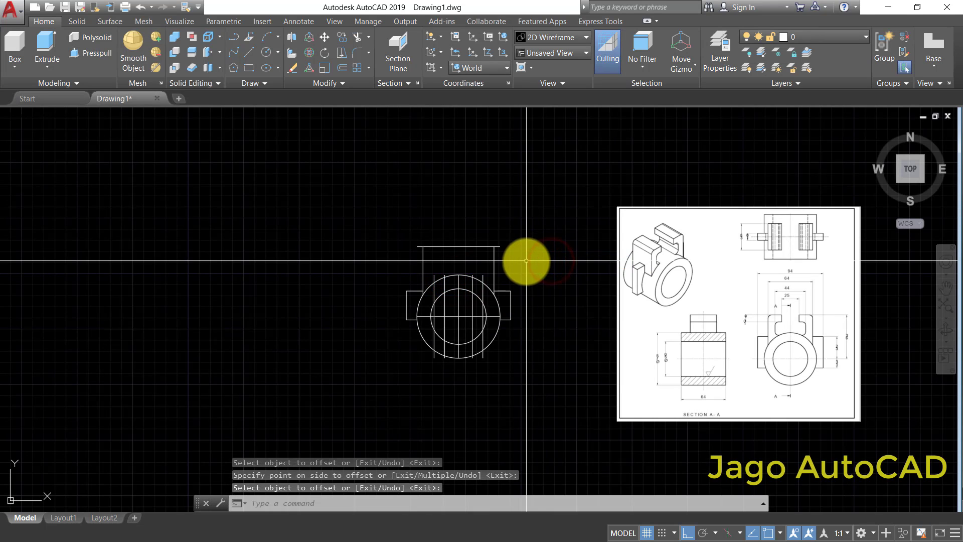
- Offset the top horizontal line of the arms downward by 10
scroll(761, 331, "up", 4)
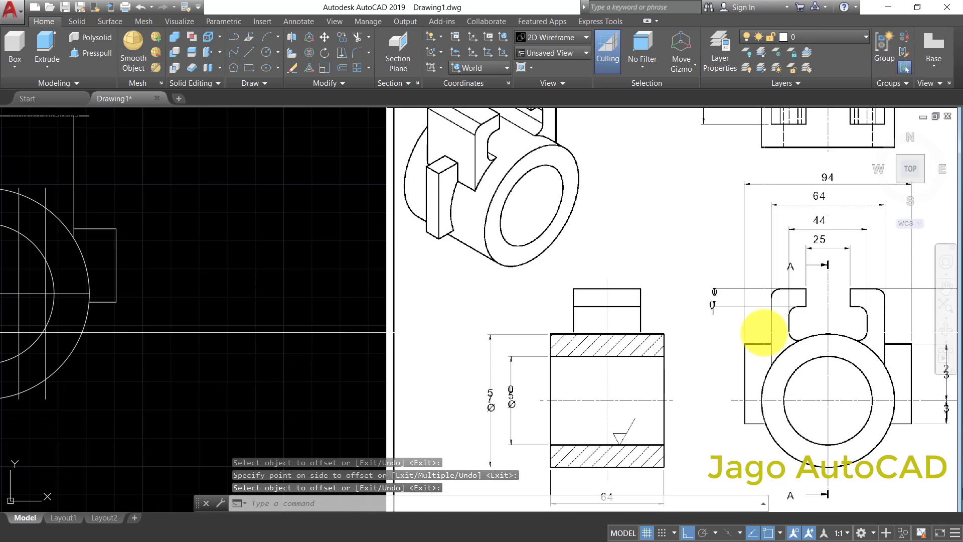
scroll(695, 311, "up", 2)
scroll(709, 303, "down", 6)
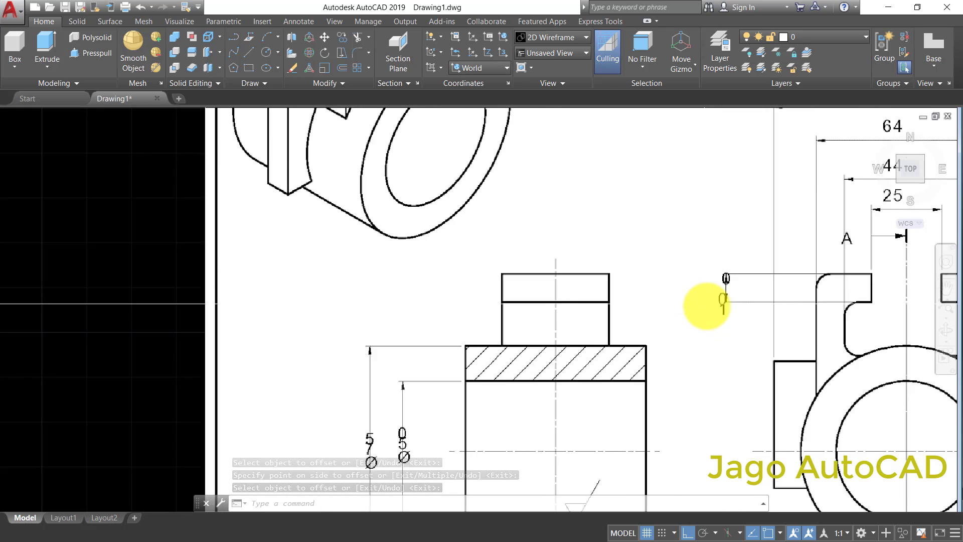
middle_click_drag(383, 287, 387, 296)
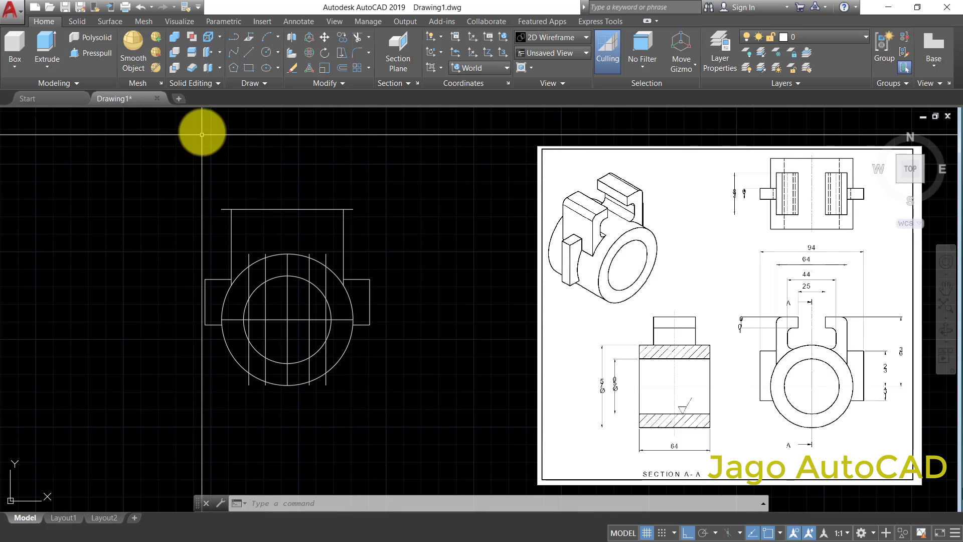
left_click(342, 68)
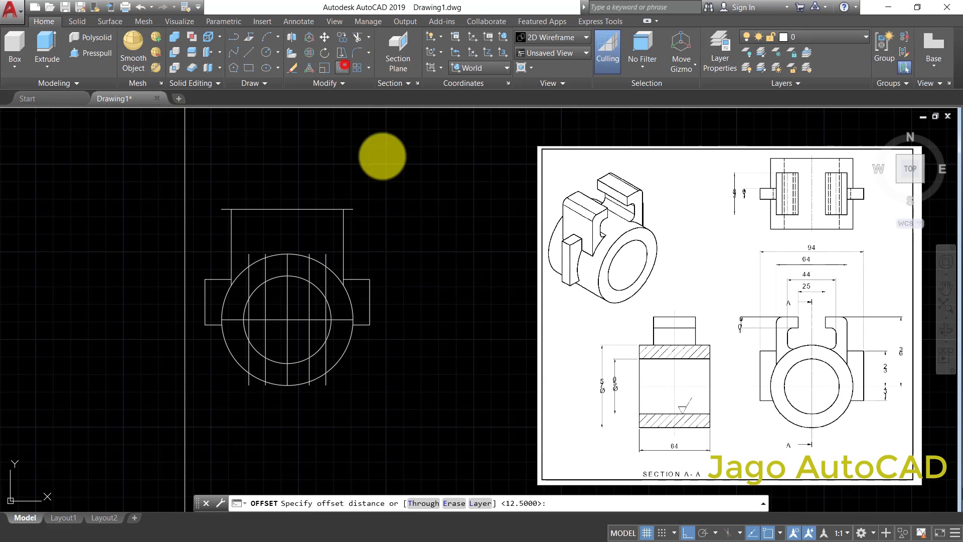
right_click(393, 194)
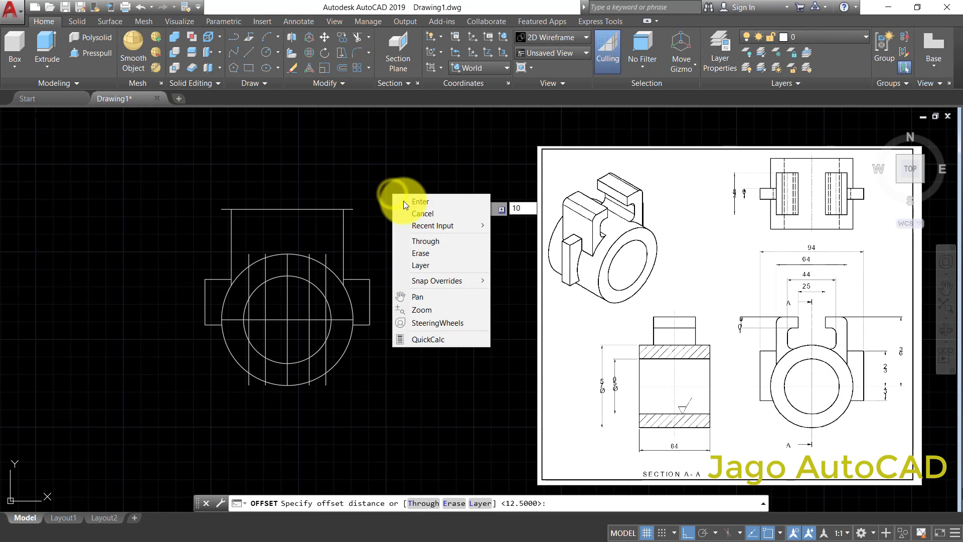
left_click(399, 202)
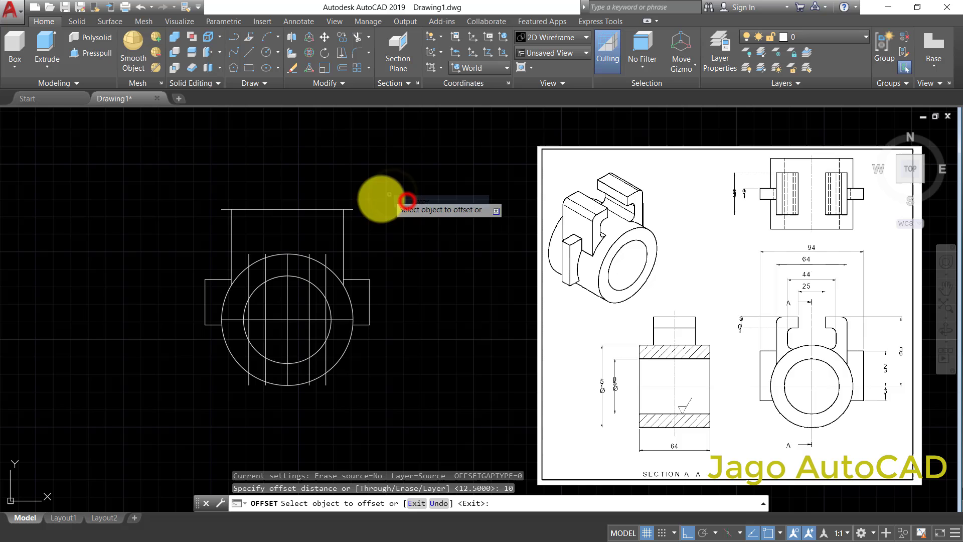
left_click(326, 209)
left_click(324, 217)
right_click(279, 237)
left_click(295, 237)
- Extend the two vertical lines of the 25 wide slot opening up to the top horizontal line of the arms
scroll(273, 241, "up", 2)
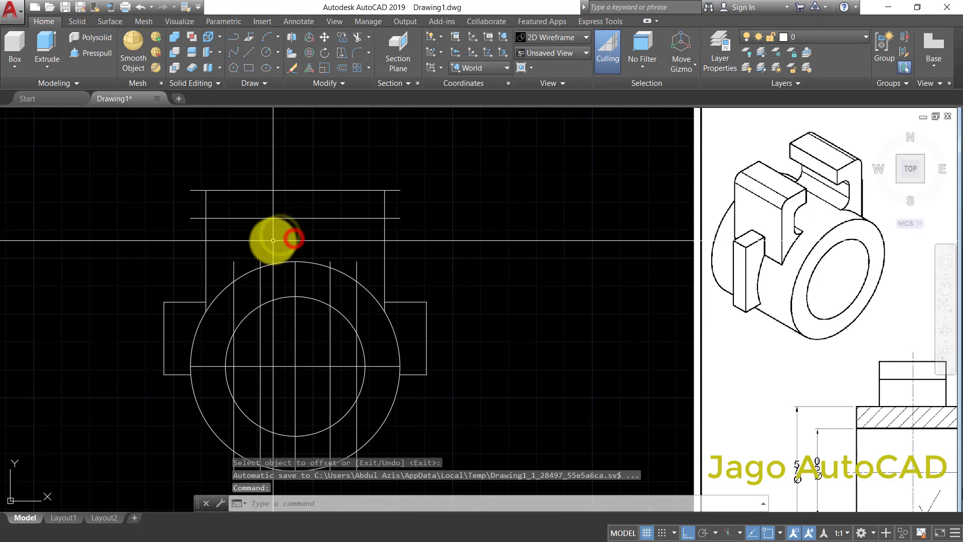
scroll(273, 240, "up", 2)
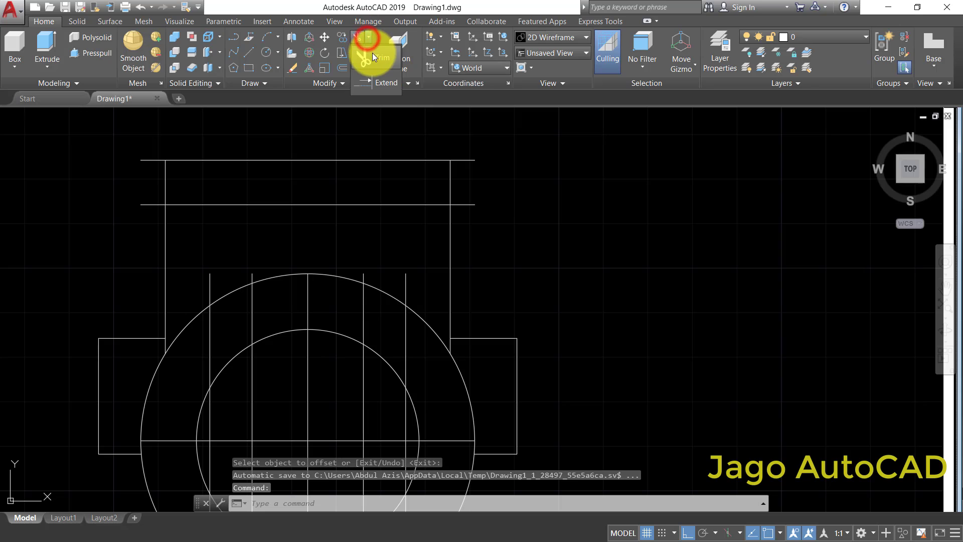
left_click(377, 81)
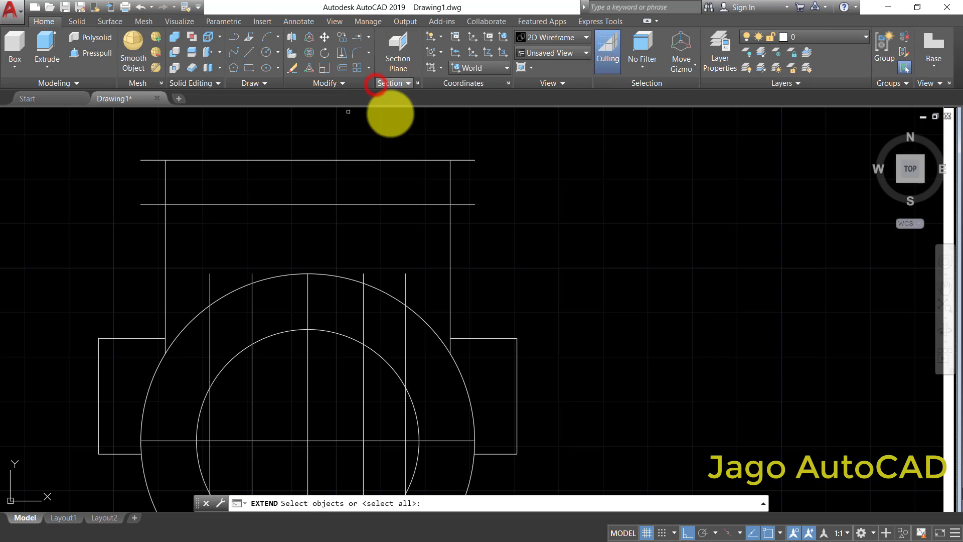
left_click(393, 136)
left_click(348, 165)
right_click(478, 186)
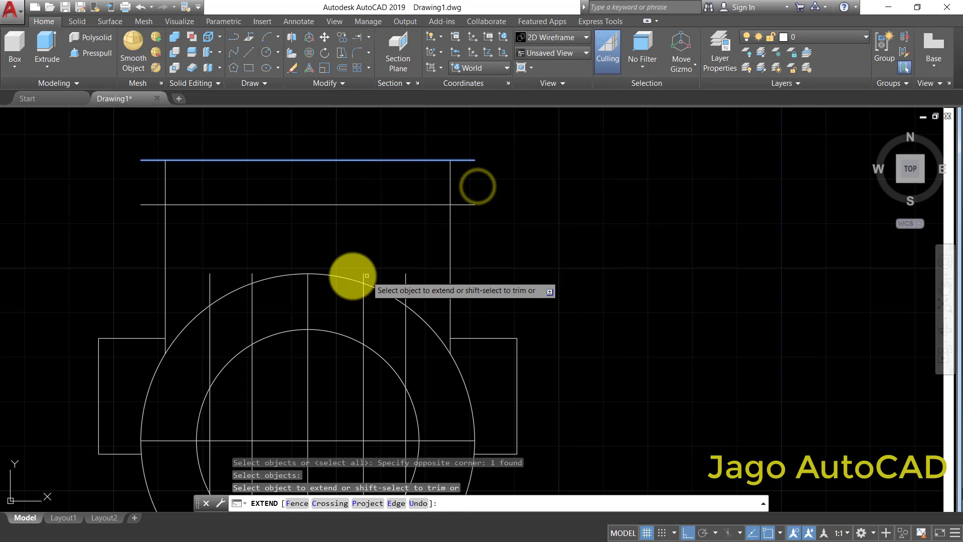
left_click(379, 264)
left_click(370, 273)
left_click(256, 270)
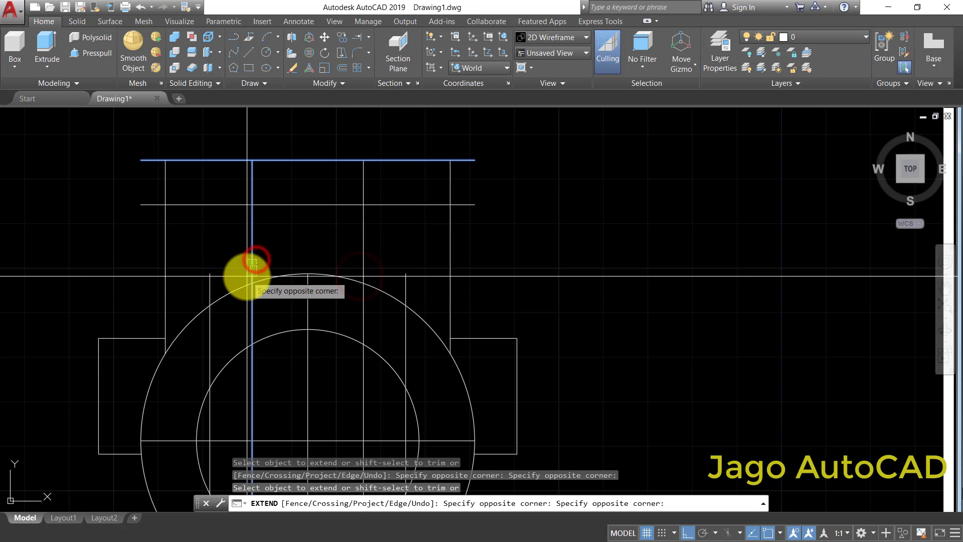
left_click(246, 276)
scroll(438, 257, "down", 2)
right_click(520, 218)
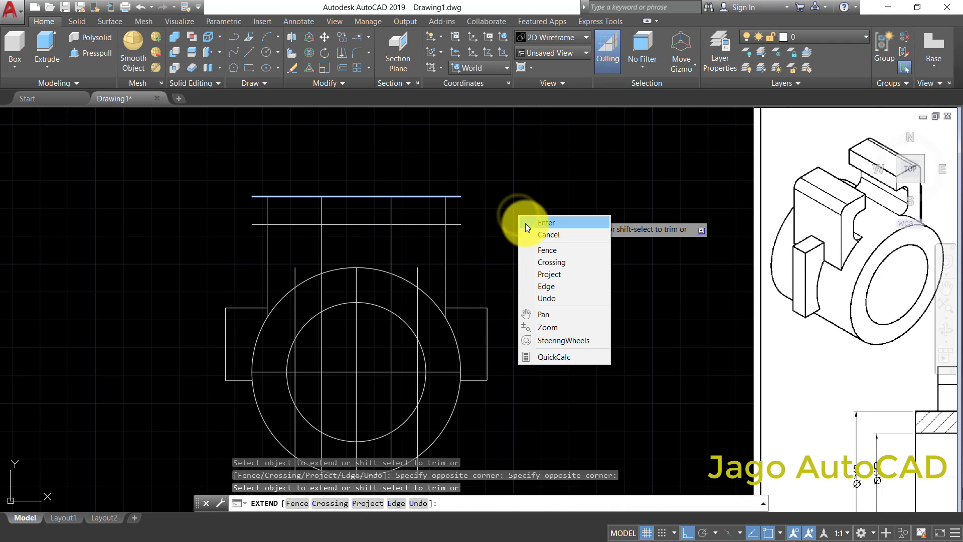
left_click(548, 226)
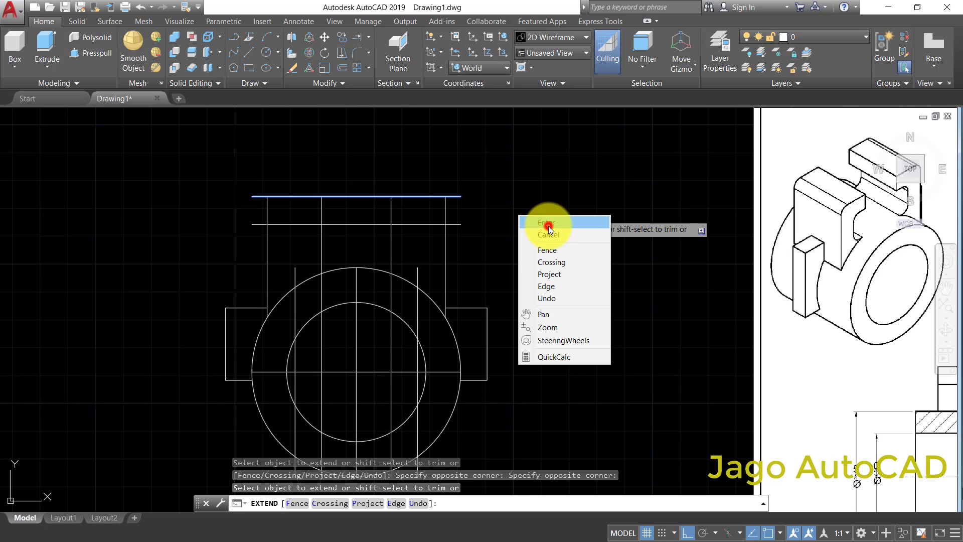
- Extend the two vertical lines of the 44 wide slot up to the lower horizontal offset line
right_click(517, 230)
left_click(525, 234)
left_click(435, 237)
left_click(420, 214)
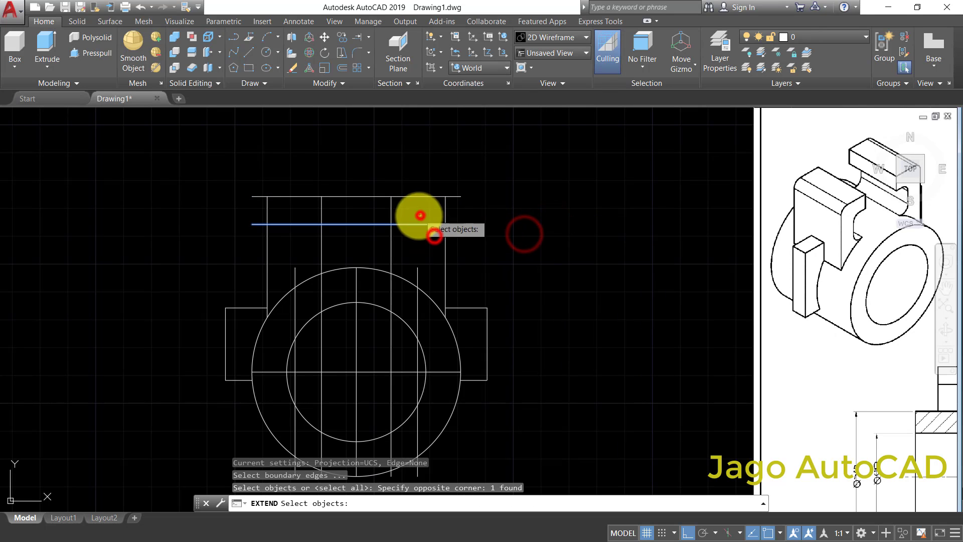
right_click(477, 242)
left_click(417, 265)
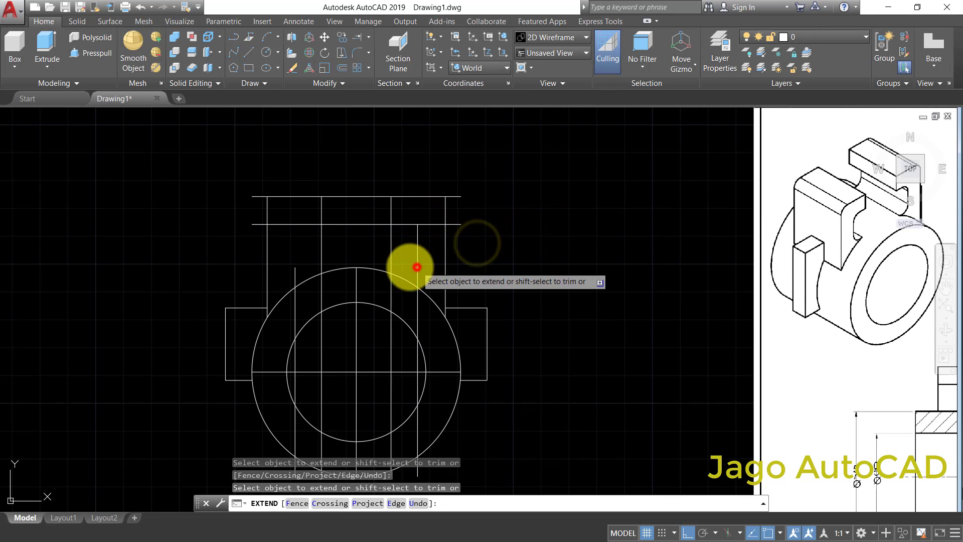
left_click(296, 270)
right_click(592, 217)
left_click(609, 224)
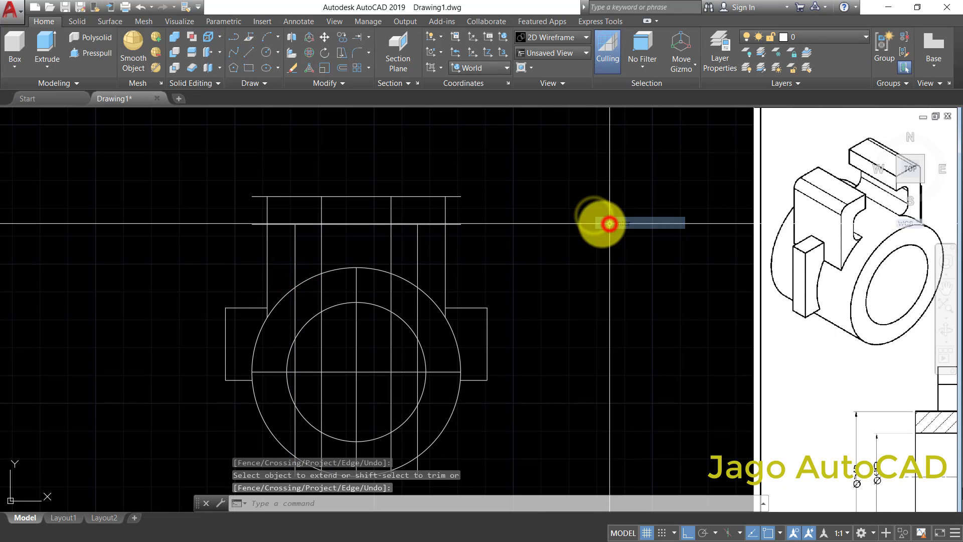
- Trim both horizontal arm lines where they overhang the outer arm edges and where they cross the central slot opening
left_click(368, 37)
left_click(375, 62)
left_click(517, 169)
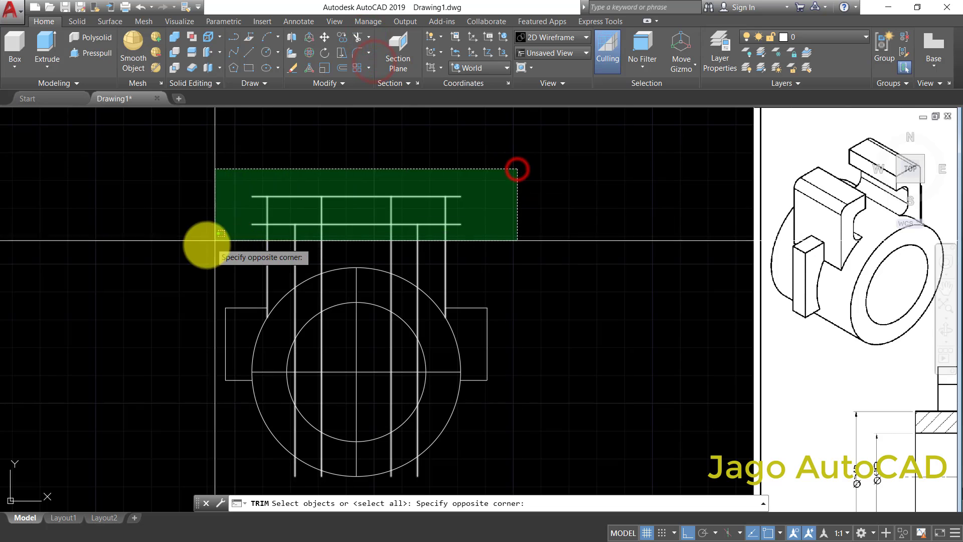
left_click(215, 241)
key("Return")
left_click(499, 168)
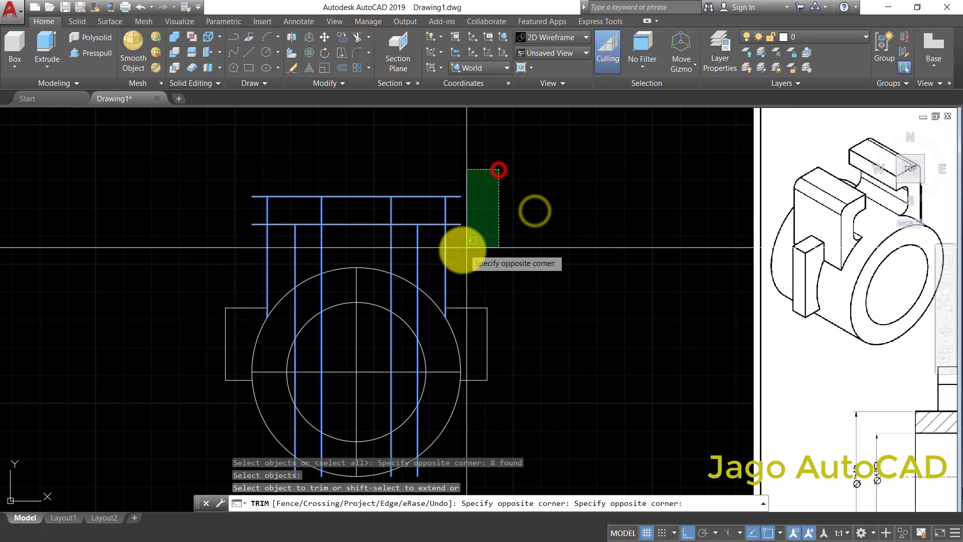
left_click(454, 256)
left_click(265, 189)
left_click(234, 243)
left_click(375, 174)
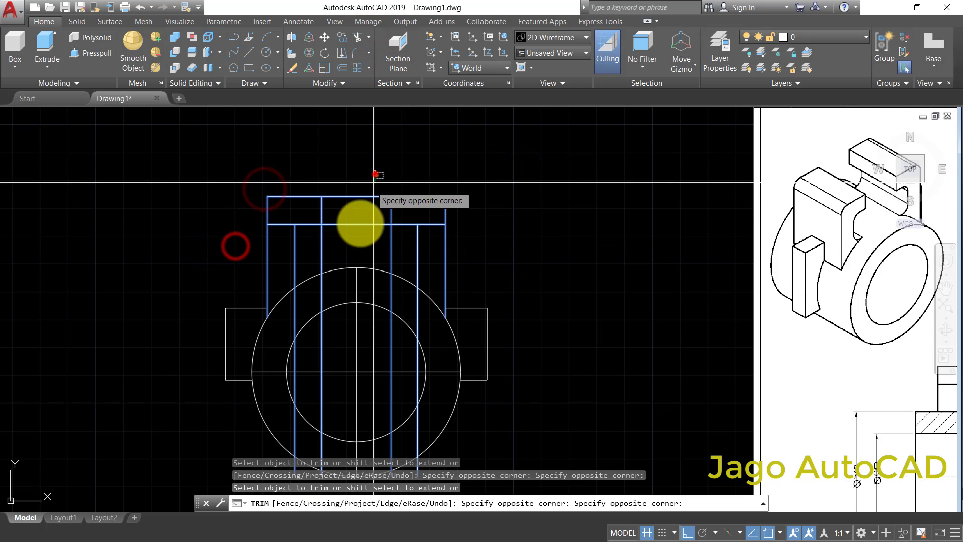
left_click(351, 255)
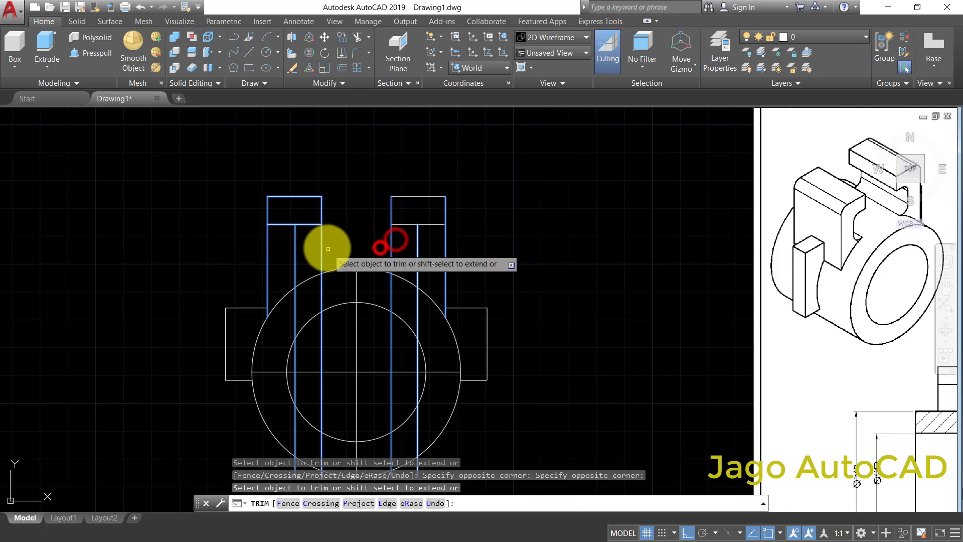
- Trim the excess inner vertical and horizontal segments on the left arm to leave its hook outline
left_click(312, 248)
left_click(284, 221)
left_click(280, 242)
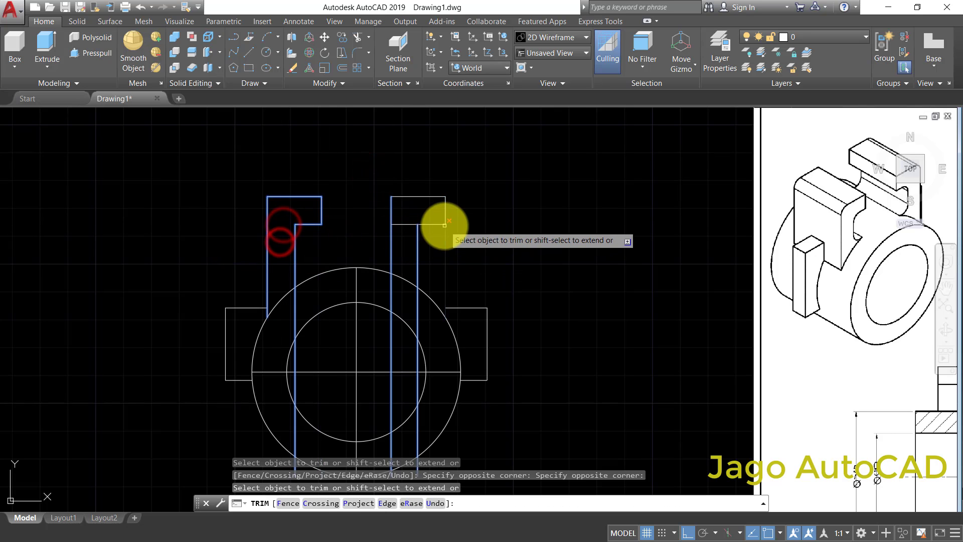
left_click(402, 237)
left_click(409, 243)
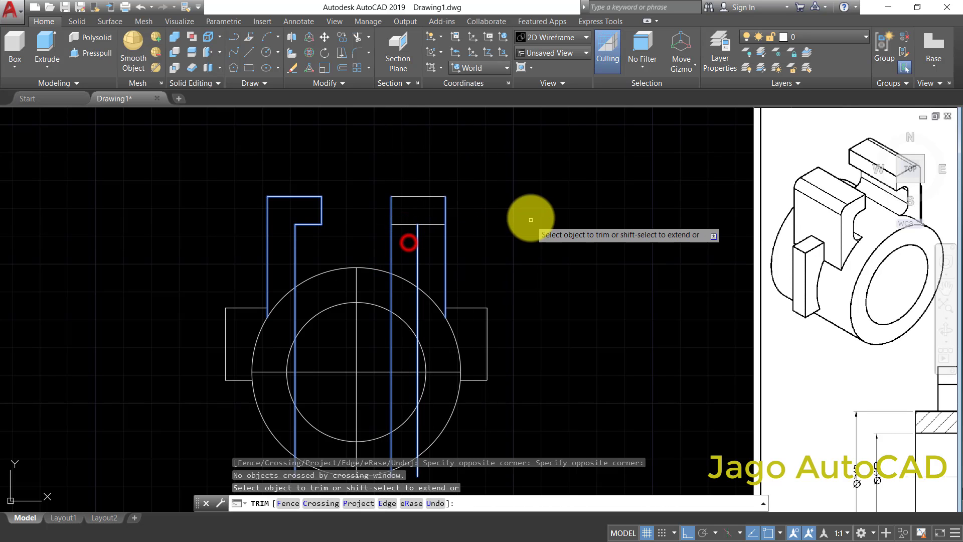
- Trim the right arm's slot-opening line below the hook and the horizontal segment inside the arm, using the arm lines as cutting edges
right_click(534, 223)
left_click(538, 226)
right_click(537, 224)
left_click(539, 227)
scroll(419, 230, "up", 2)
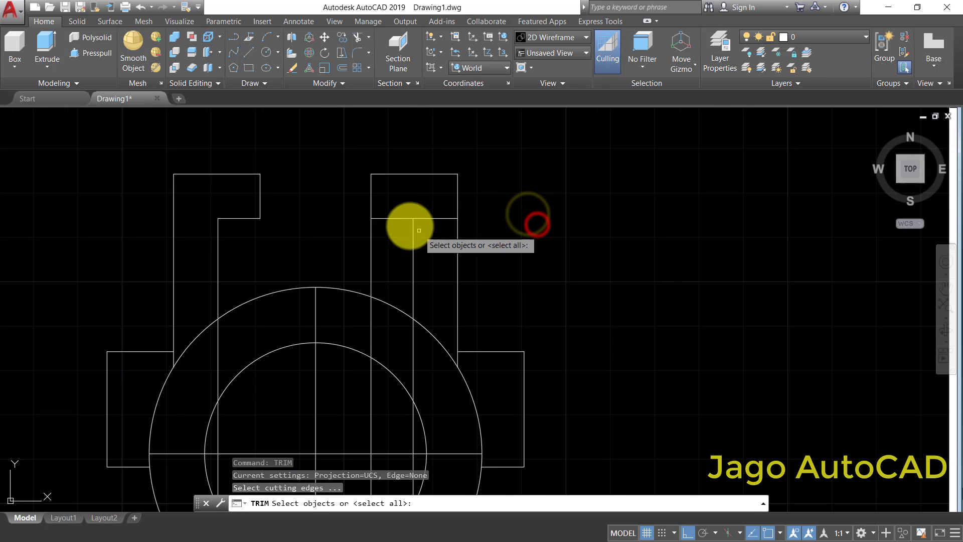
left_click(392, 207)
left_click(358, 243)
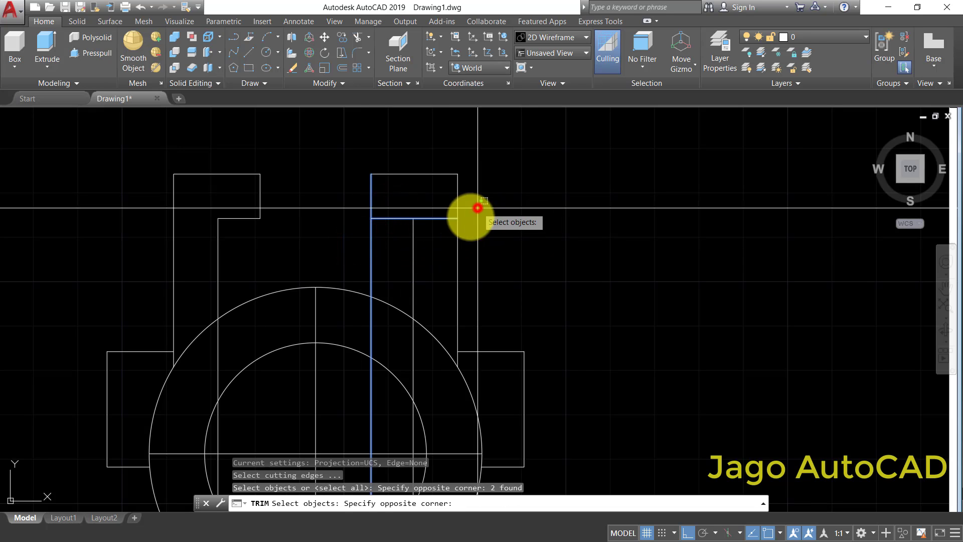
left_click(359, 241)
right_click(532, 223)
left_click(391, 236)
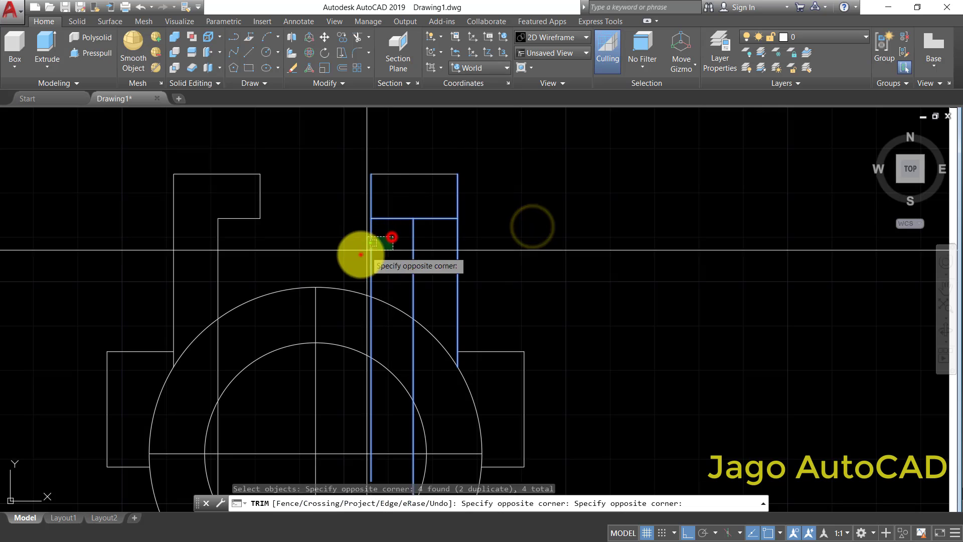
left_click(361, 255)
left_click(437, 234)
left_click(430, 204)
right_click(532, 178)
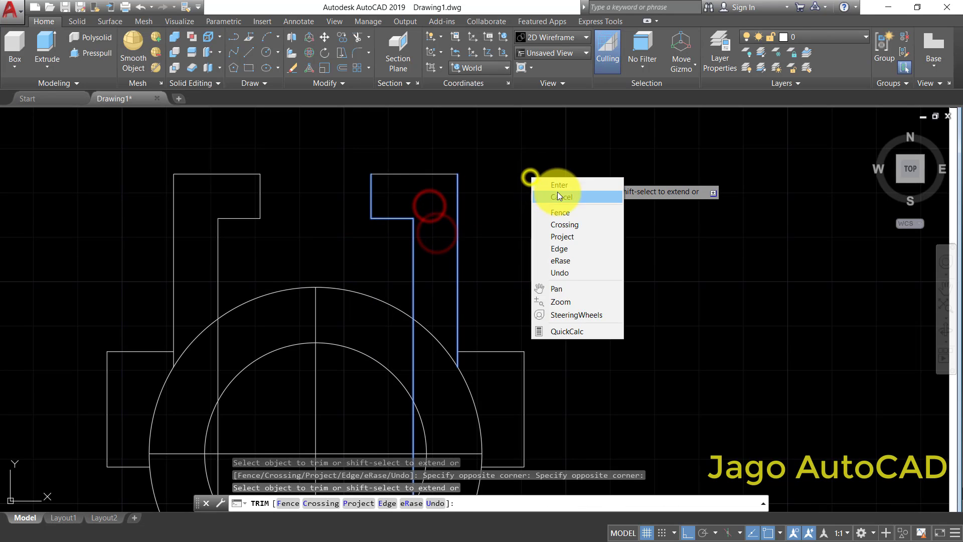
left_click(561, 182)
- Trim the two 44 wide slot lines inside and below the outer circle, using the circle as the cutting edge
scroll(561, 183, "down", 4)
scroll(467, 242, "up", 2)
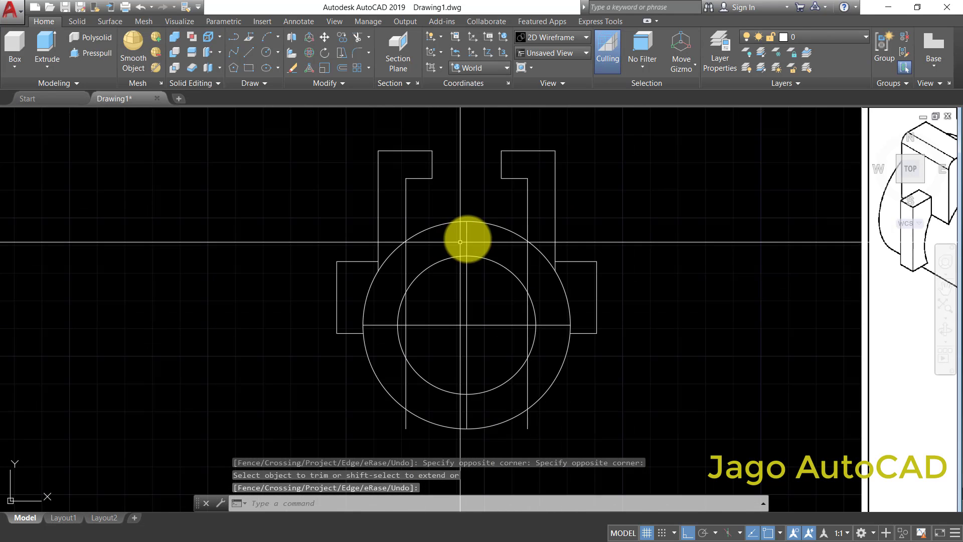
key("space")
key("Escape")
right_click(602, 203)
left_click(611, 207)
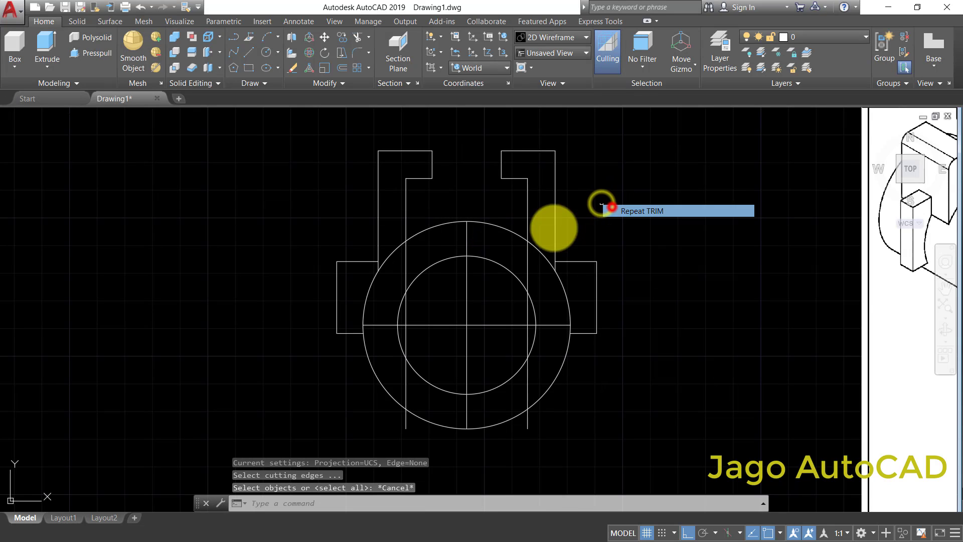
left_click(515, 225)
left_click(497, 243)
right_click(513, 253)
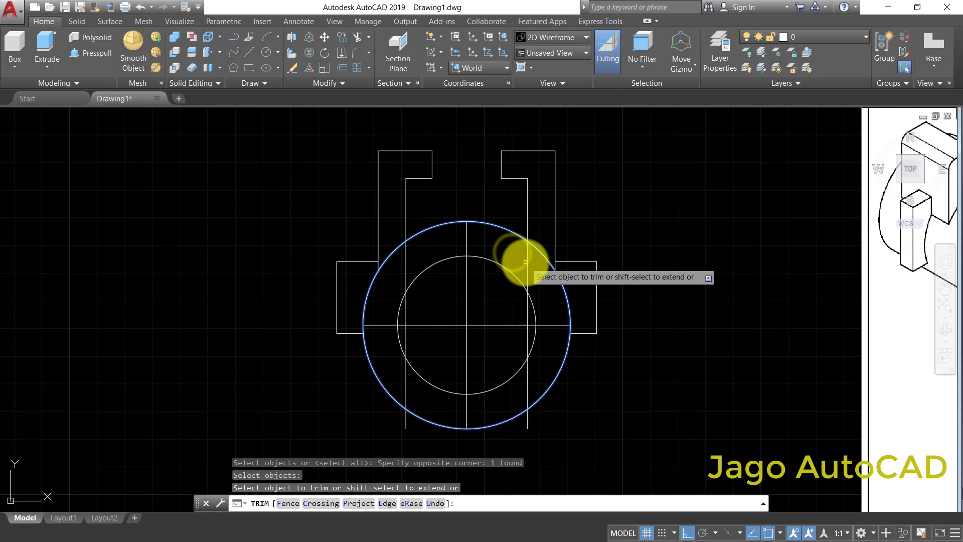
left_click(530, 426)
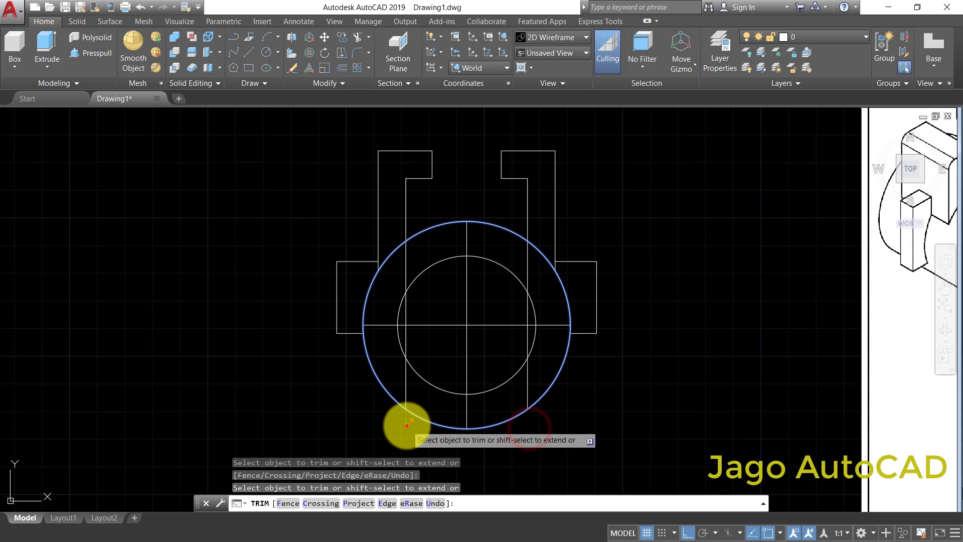
left_click(407, 425)
left_click(405, 387)
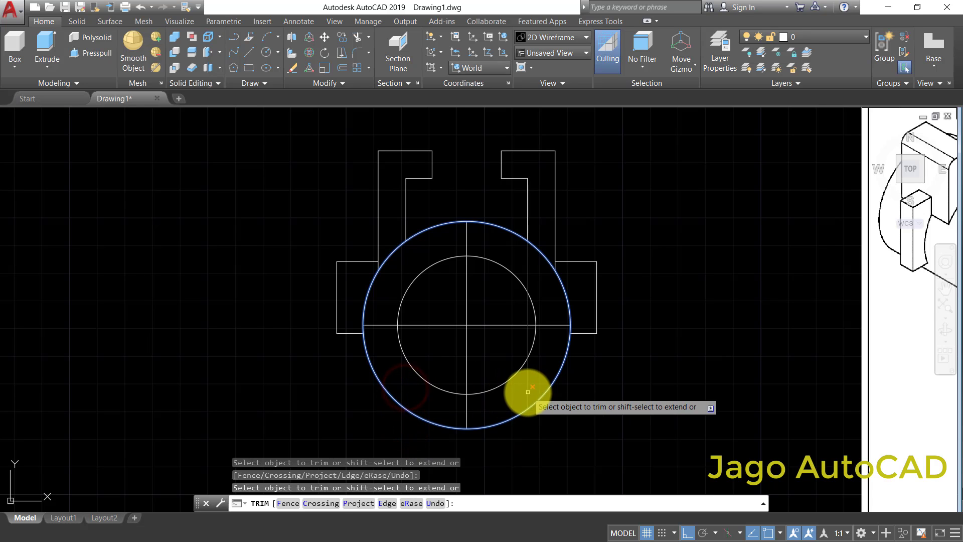
left_click(528, 391)
scroll(536, 393, "down", 2)
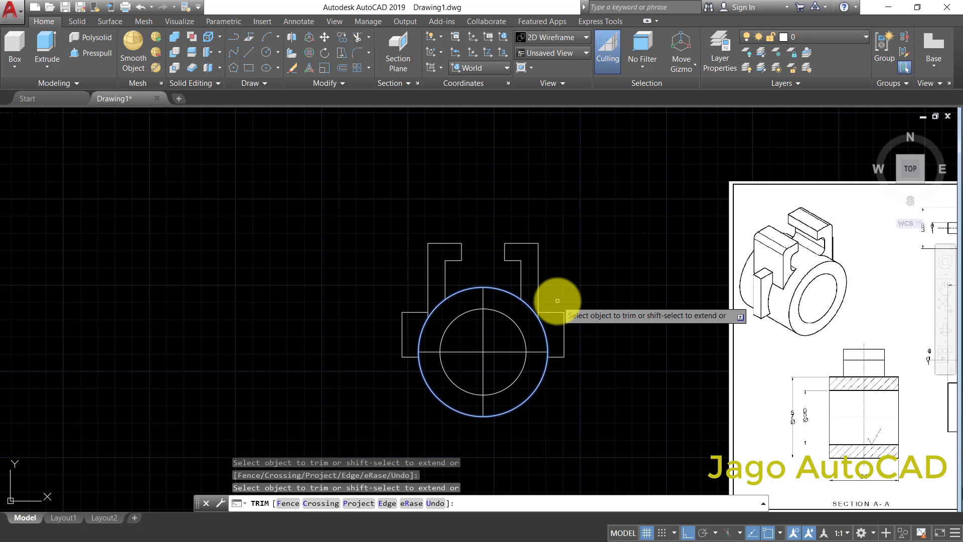
right_click(566, 244)
left_click(580, 249)
- Examine the reference drawing's front, top and isometric views for the arms' rounded corners, slot dimensions and depths
scroll(627, 266, "down", 2)
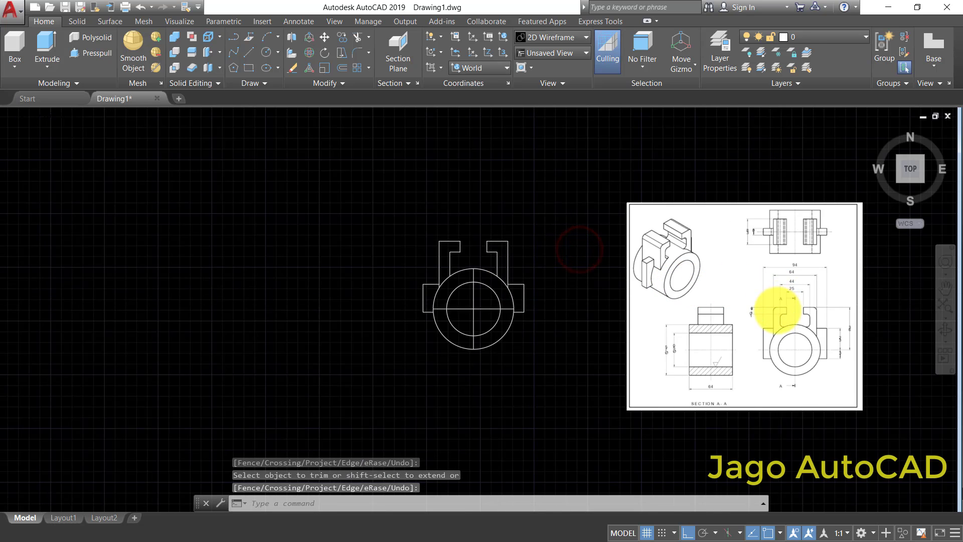
scroll(776, 309, "up", 4)
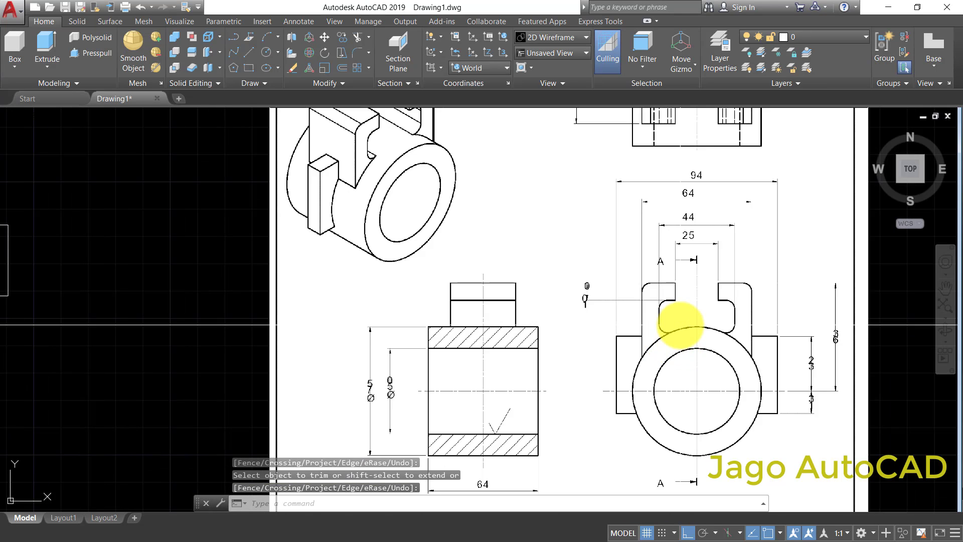
middle_click_drag(680, 343, 669, 435)
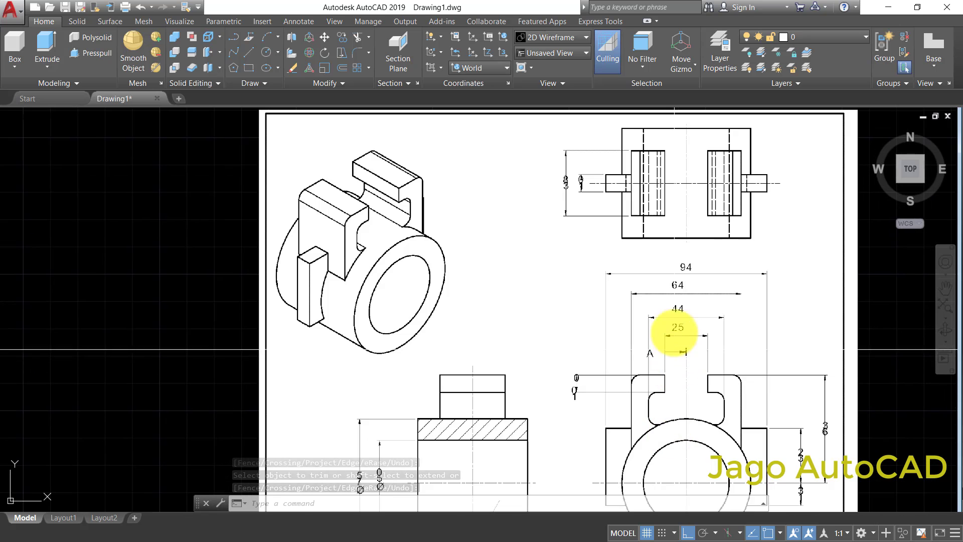
middle_click_drag(673, 314, 612, 264)
scroll(553, 190, "up", 2)
scroll(553, 213, "up", 2)
scroll(553, 213, "down", 4)
scroll(611, 260, "up", 2)
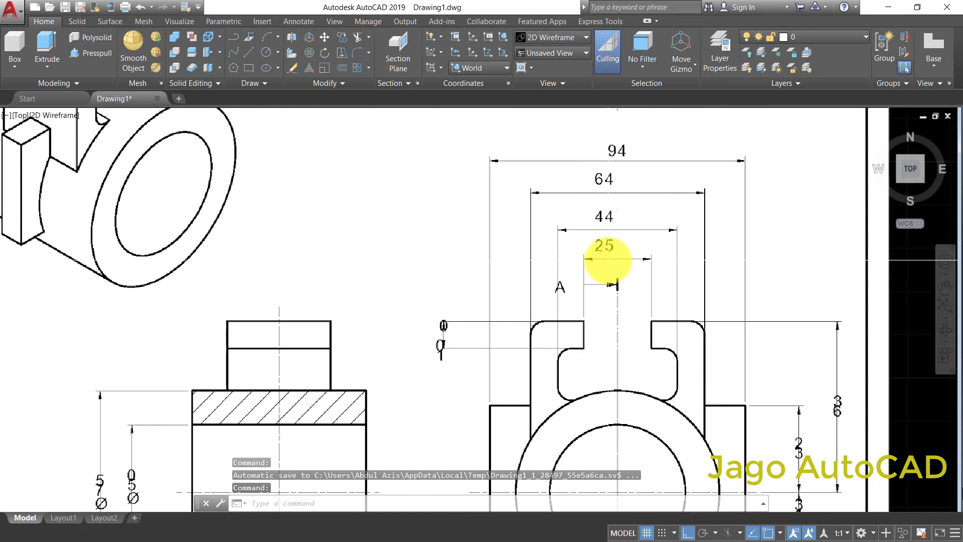
scroll(611, 260, "down", 2)
middle_click_drag(613, 325, 610, 298)
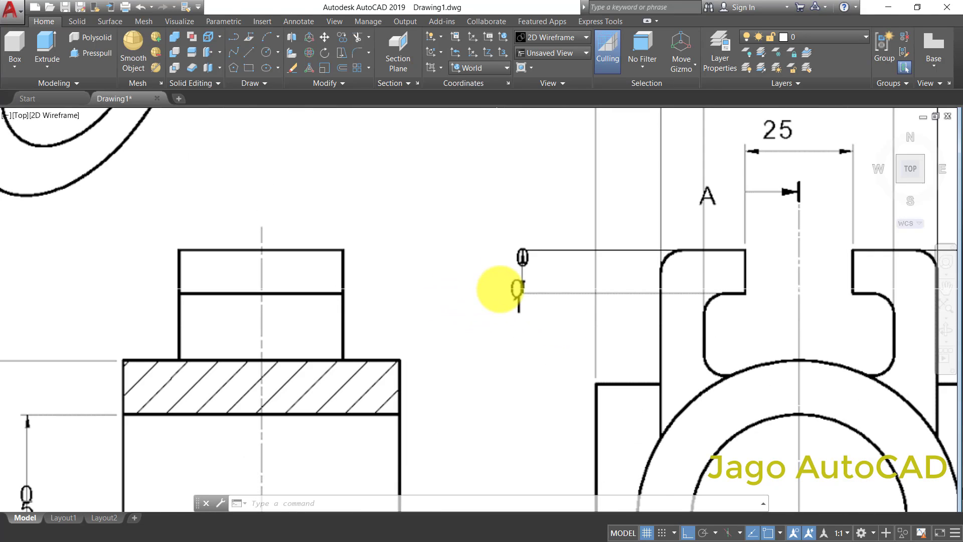
scroll(514, 306, "down", 5)
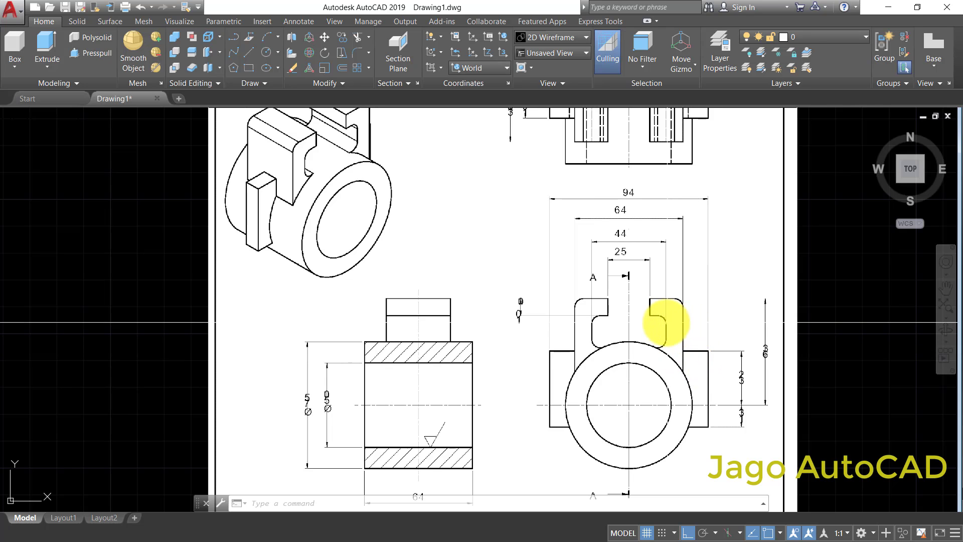
scroll(494, 354, "down", 3)
scroll(591, 172, "up", 5)
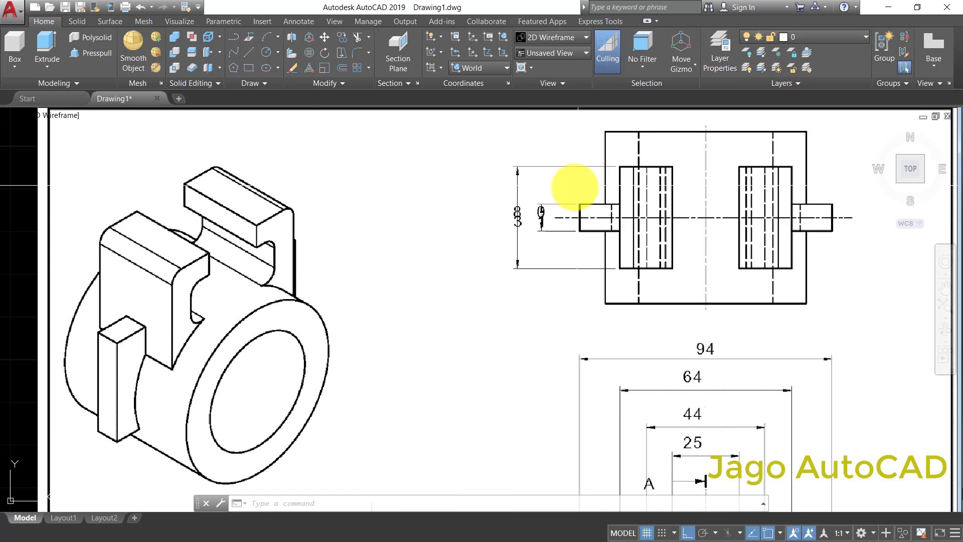
scroll(575, 186, "down", 4)
scroll(630, 316, "up", 5)
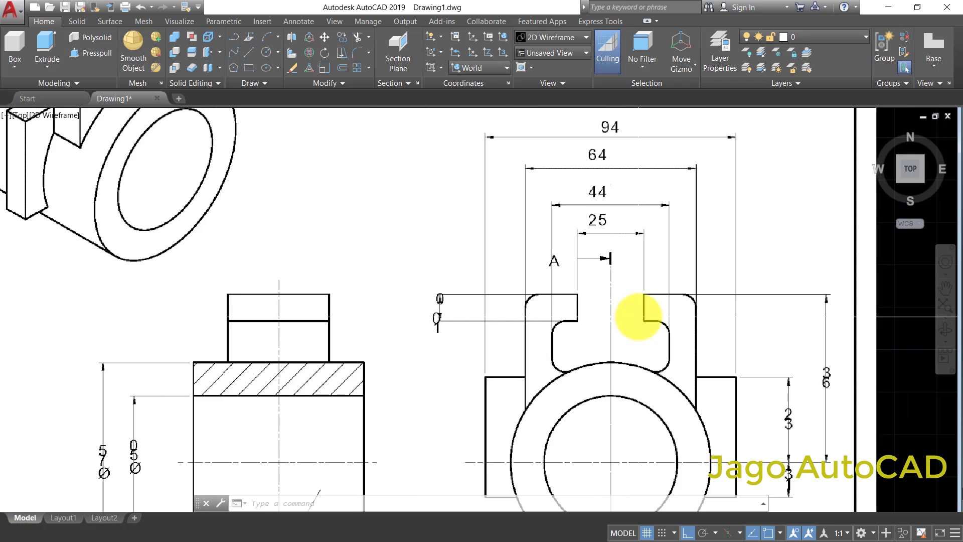
scroll(638, 316, "down", 4)
scroll(662, 328, "up", 2)
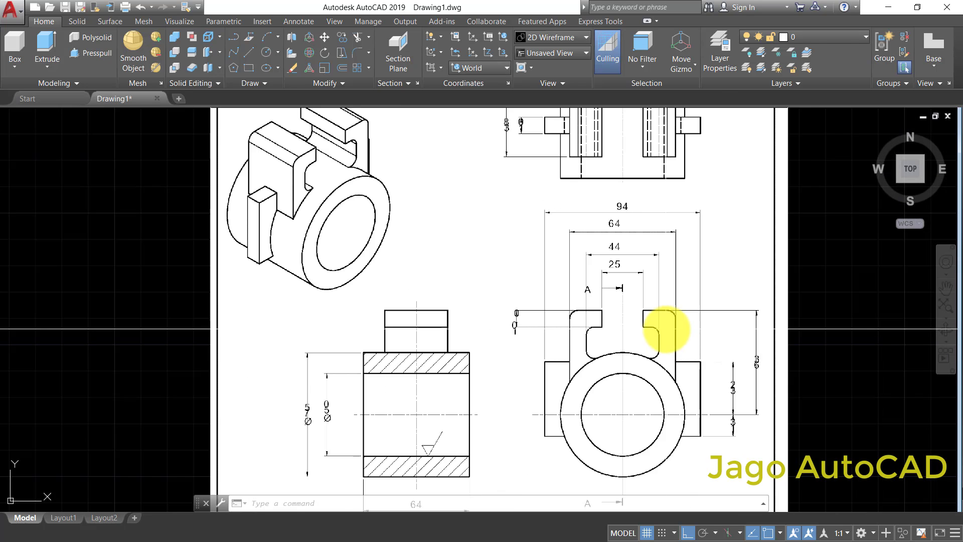
- Compare the reference drawing's isometric and top views with the drawn front-view profile
scroll(677, 252, "down", 3)
scroll(591, 200, "up", 5)
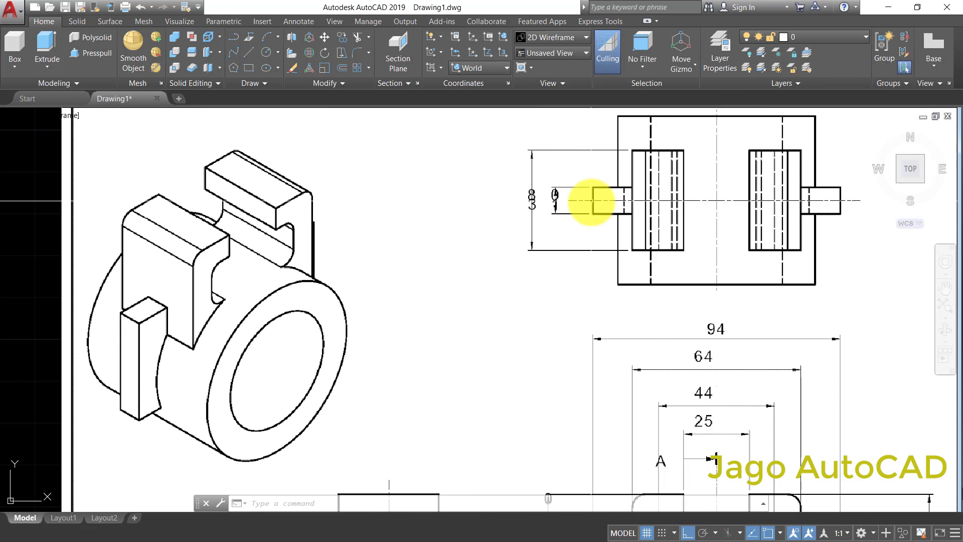
scroll(591, 202, "down", 5)
middle_click_drag(430, 280, 484, 264)
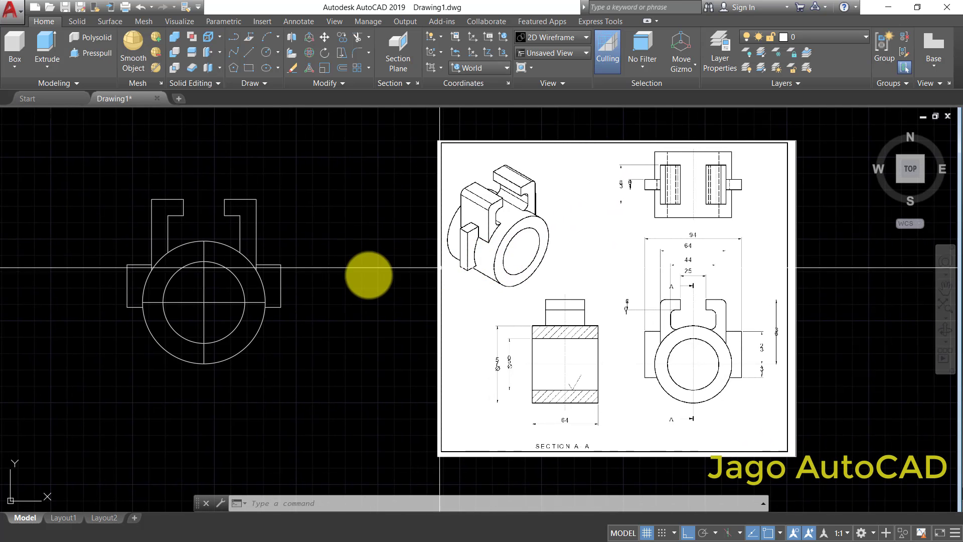
middle_click_drag(382, 280, 418, 288)
scroll(287, 257, "up", 2)
scroll(317, 257, "up", 4)
scroll(471, 296, "down", 4)
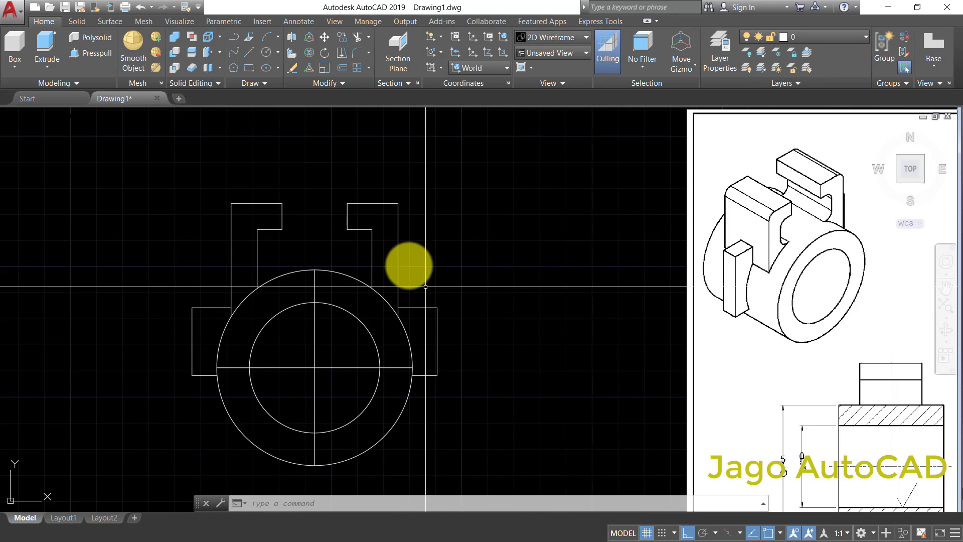
- Fillet the outer upper corners of the right and left arms with a radius of 6
scroll(417, 271, "up", 3)
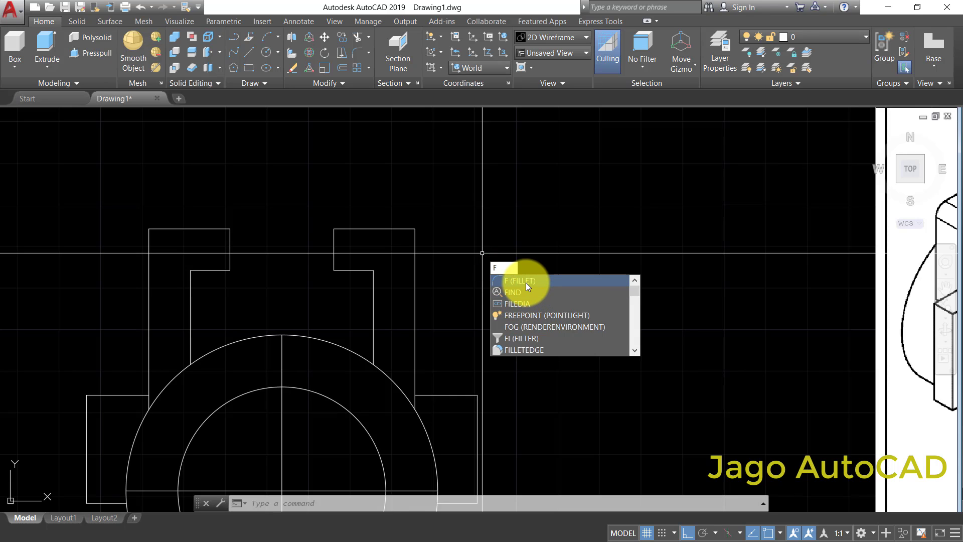
left_click(526, 282)
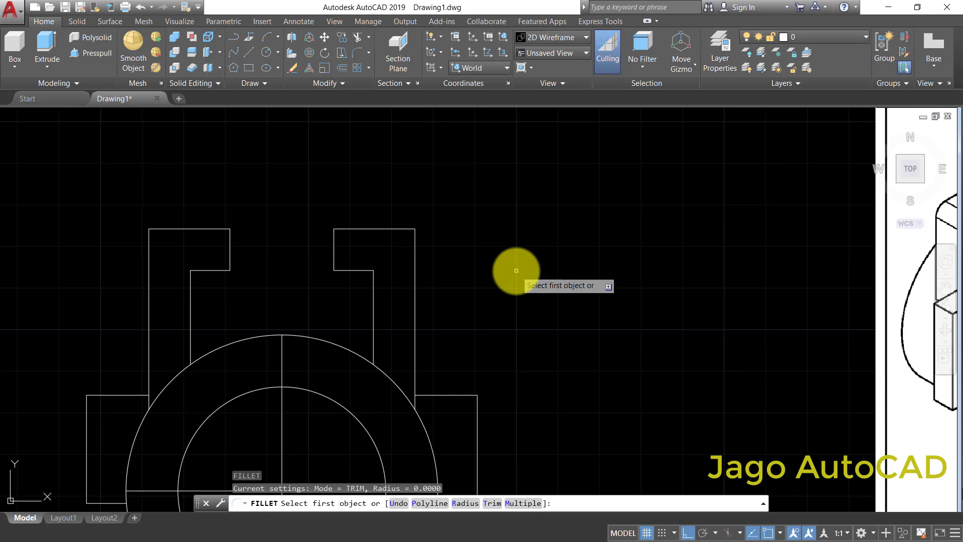
left_click(462, 503)
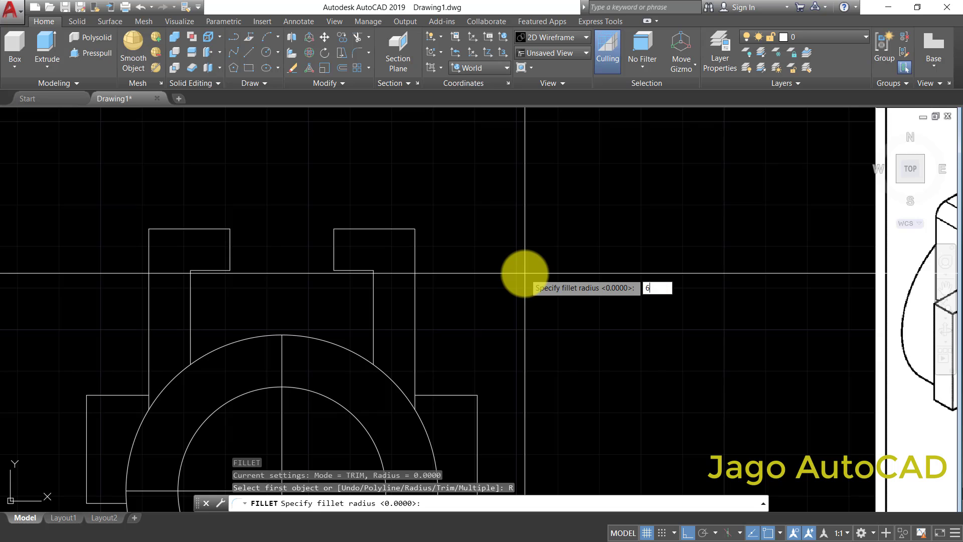
key("Return")
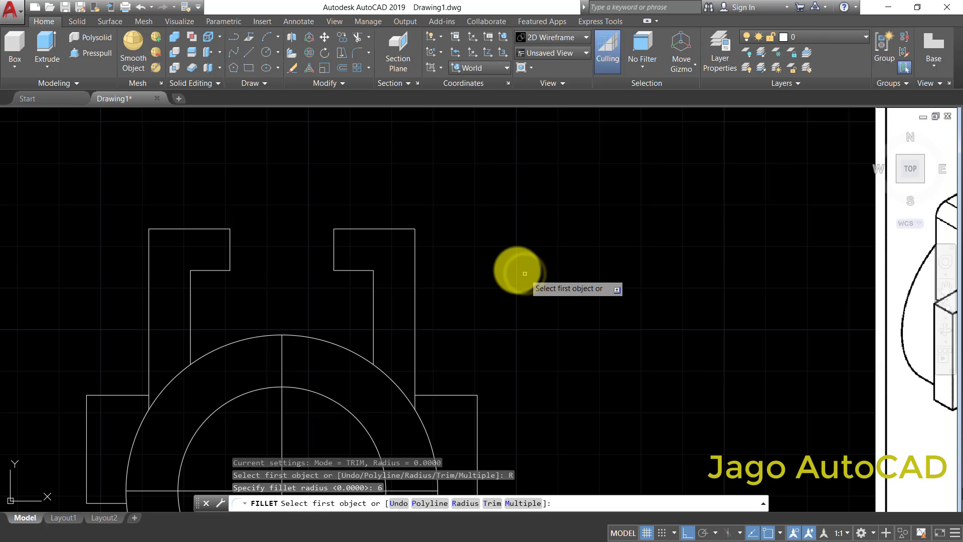
left_click(416, 247)
left_click(398, 230)
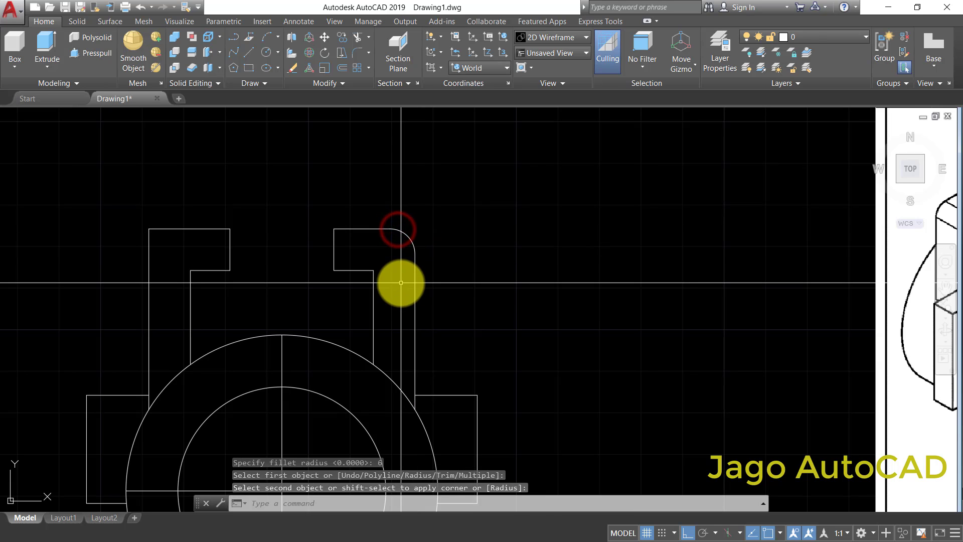
right_click(483, 257)
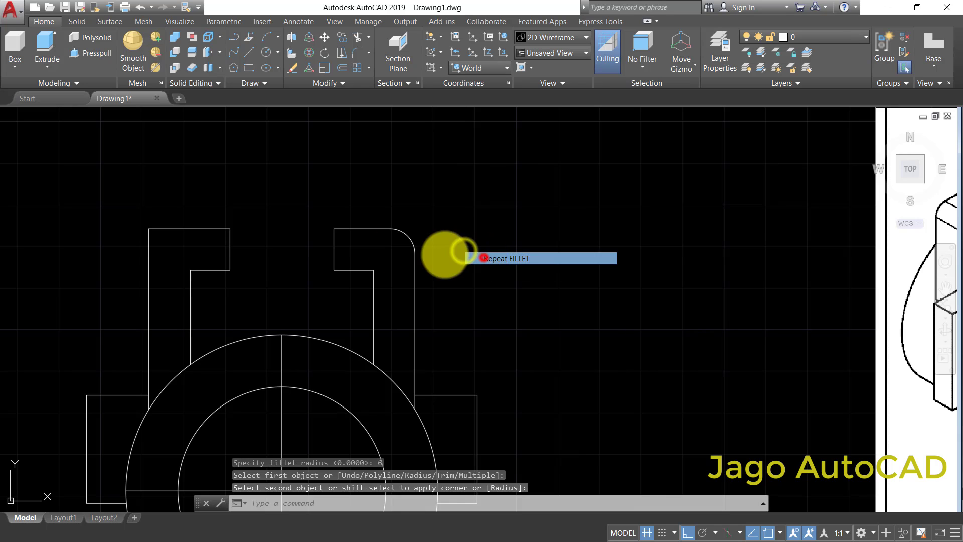
left_click(151, 243)
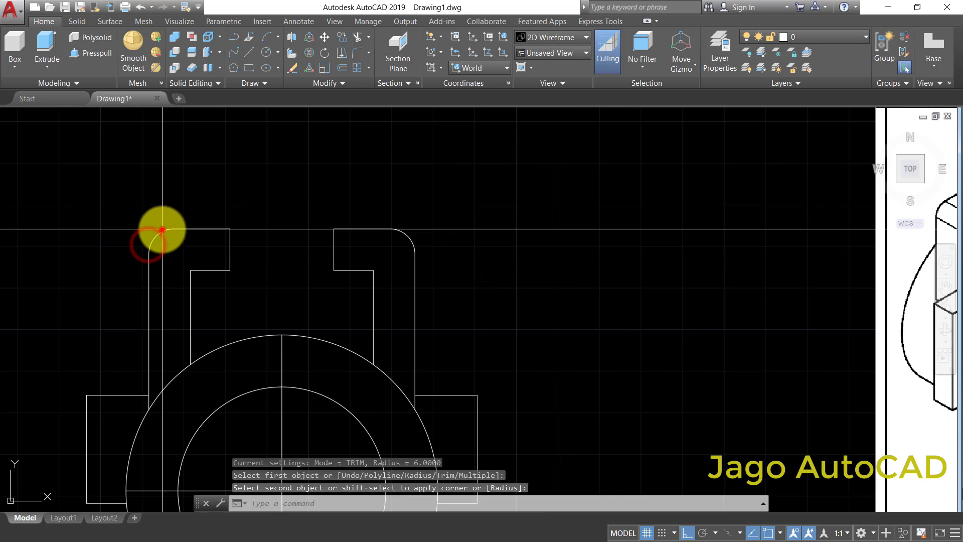
left_click(162, 229)
- Fillet the right arm's inner corner beneath its hook with a radius of 4
right_click(300, 222)
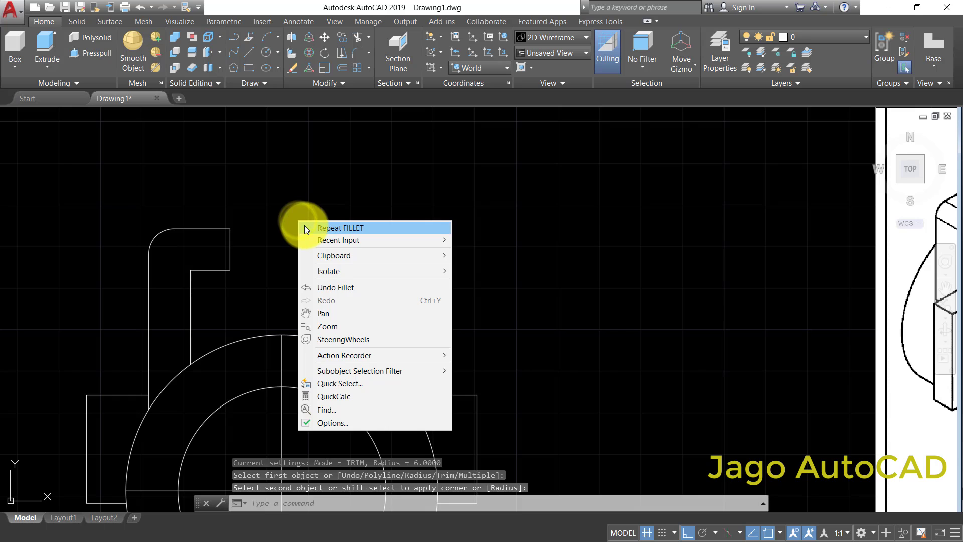
left_click(342, 228)
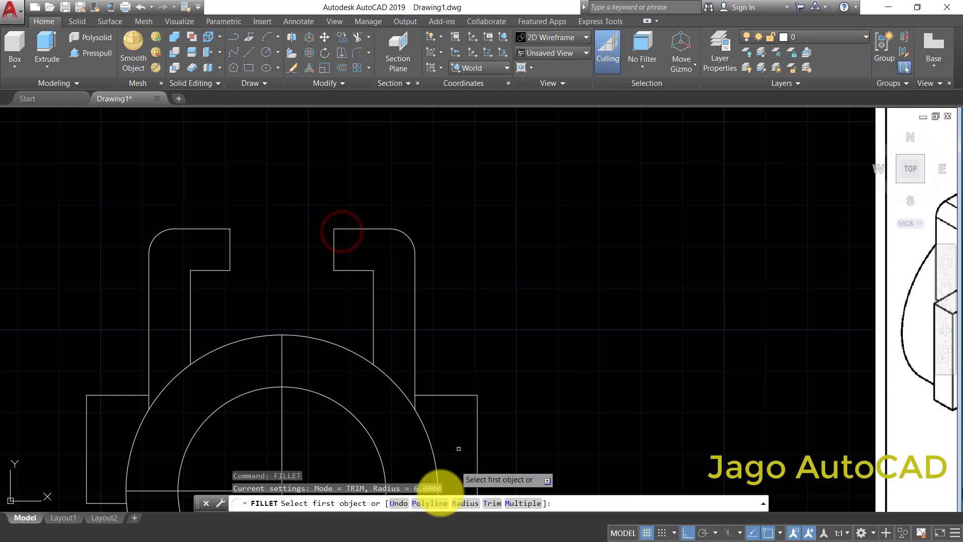
left_click(464, 503)
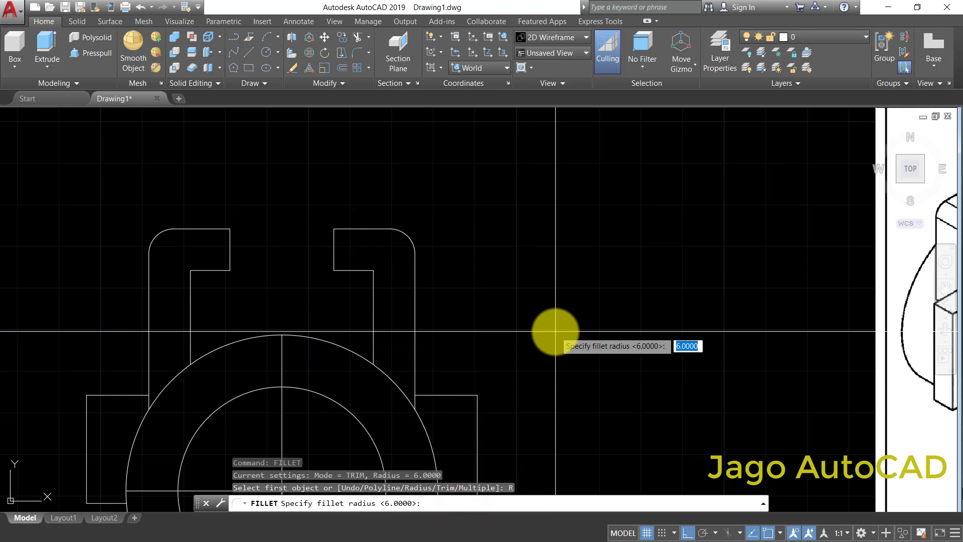
key("Return")
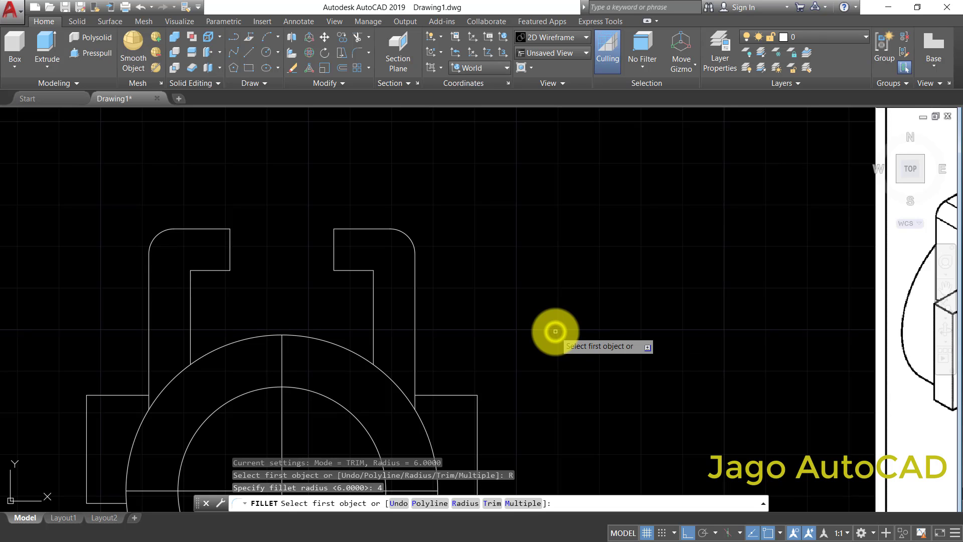
left_click(372, 282)
left_click(366, 271)
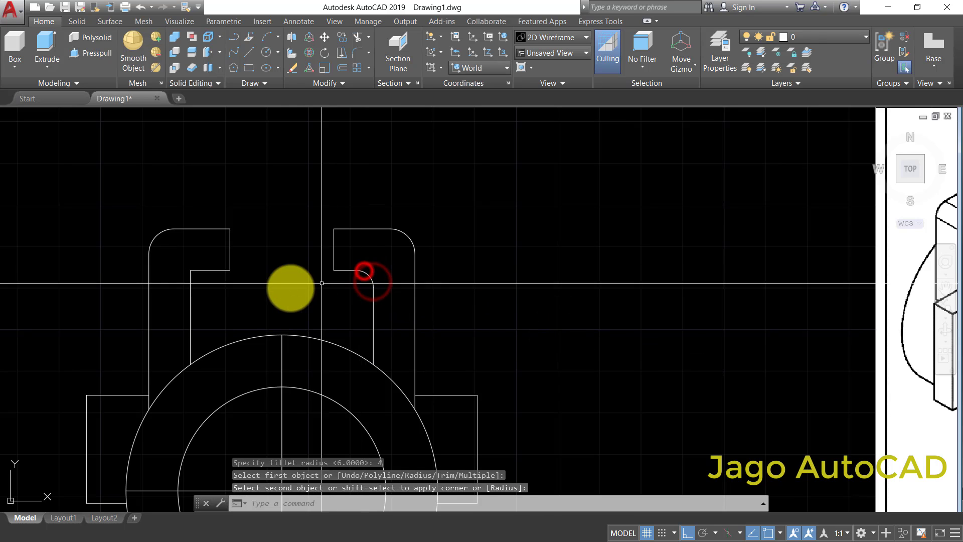
- Fillet the left arm's matching inner corner beneath its hook with the same radius of 4
key("Return")
key("Escape")
right_click(228, 285)
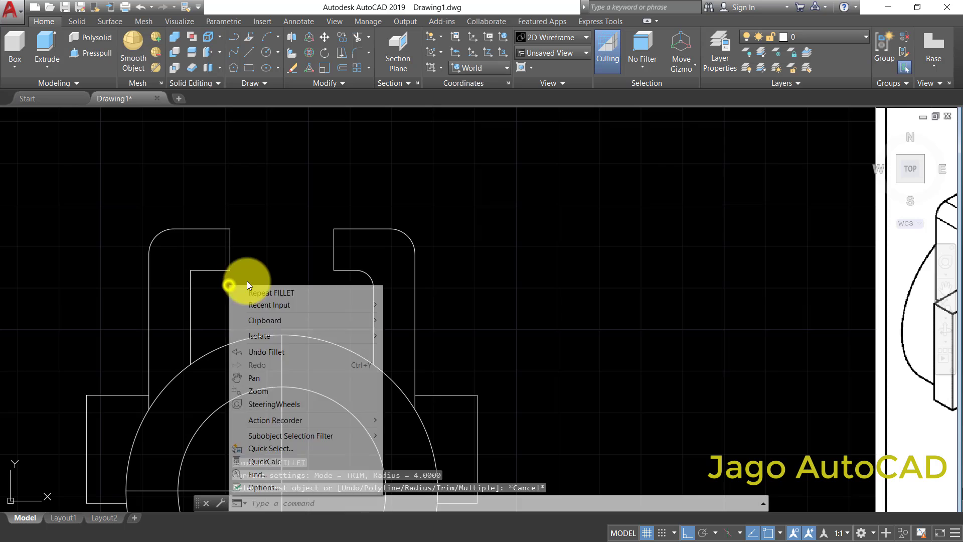
left_click(276, 293)
left_click(190, 280)
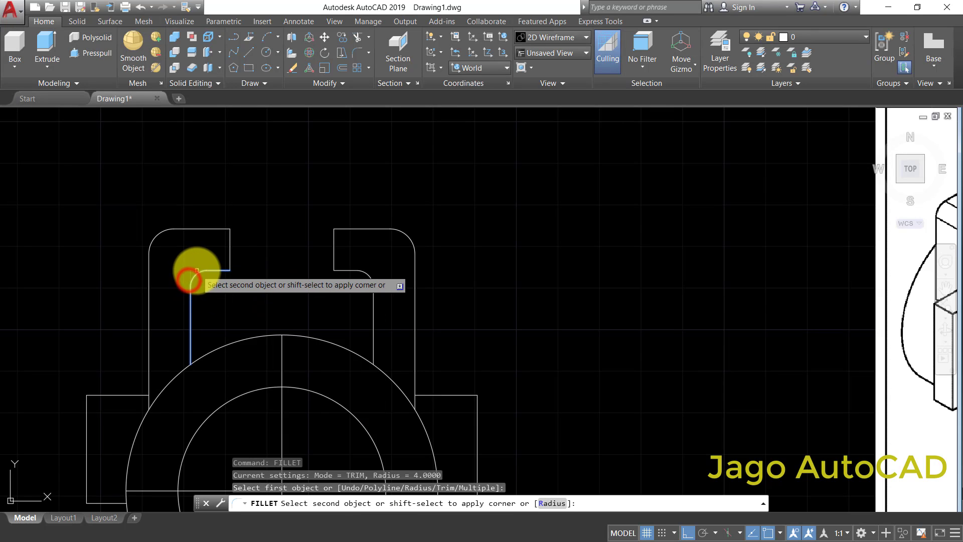
left_click(196, 271)
- Examine in the reference front view how the arms' inner sides meet the ring, and compare it with the drawn profile
scroll(293, 309, "down", 3)
scroll(286, 309, "down", 3)
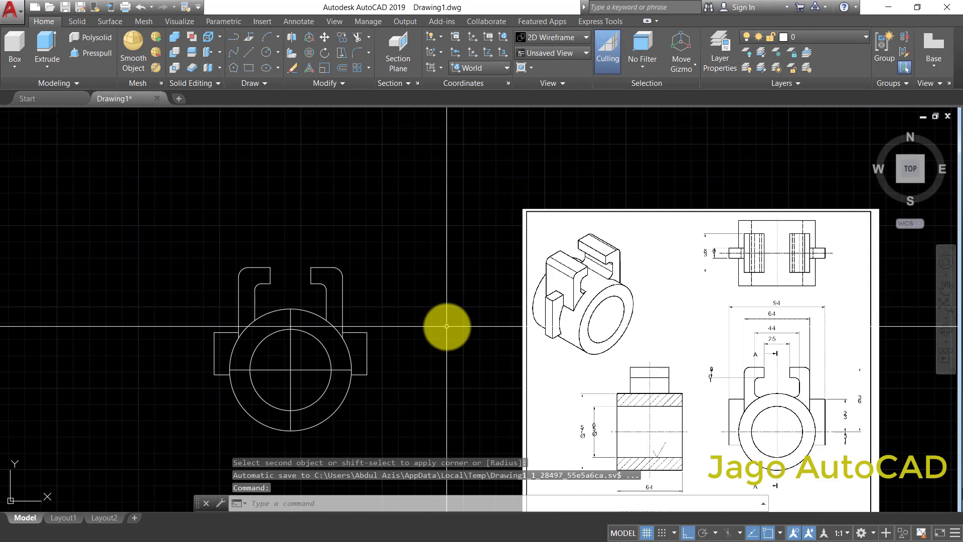
scroll(742, 397, "up", 5)
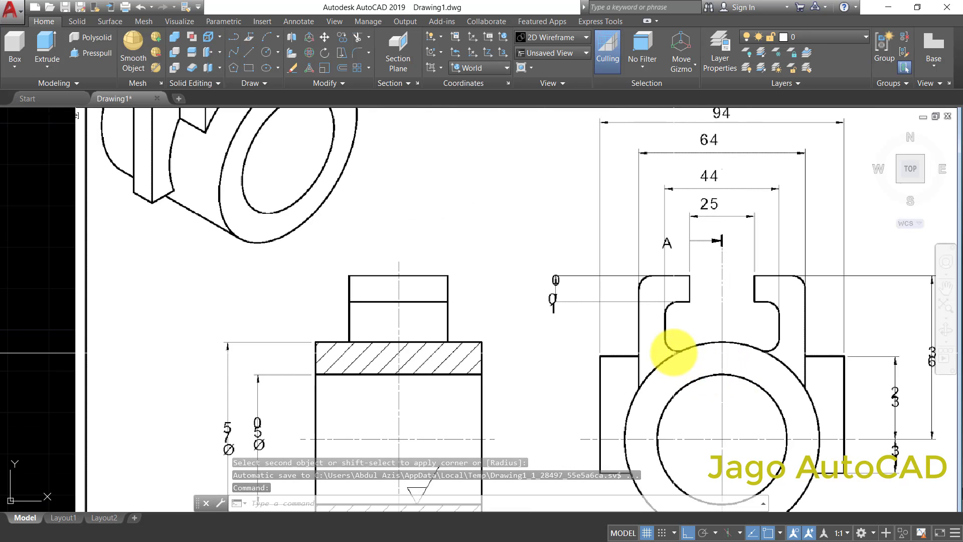
scroll(675, 353, "down", 3)
scroll(211, 269, "up", 4)
middle_click_drag(211, 269, 236, 310)
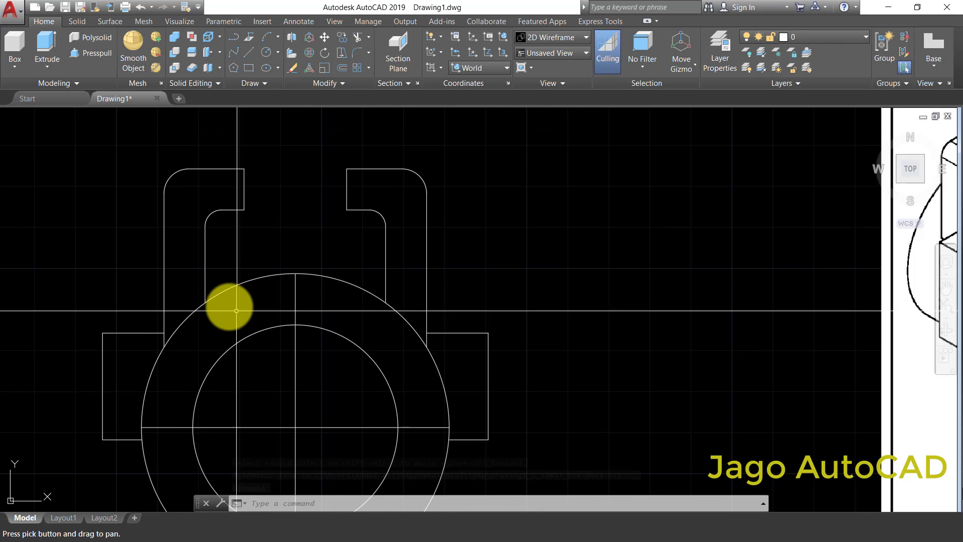
scroll(232, 305, "up", 2)
scroll(232, 277, "down", 2)
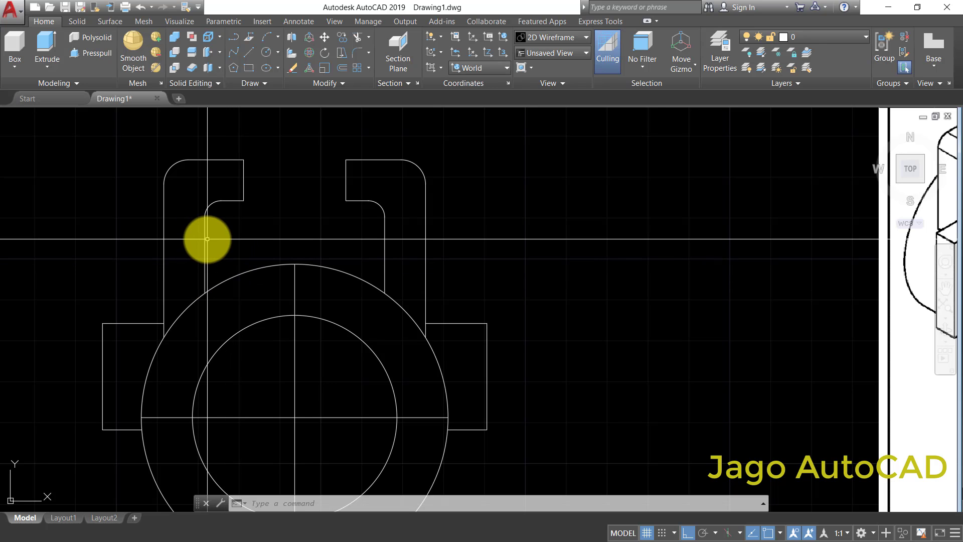
scroll(209, 240, "down", 1)
scroll(187, 333, "up", 1)
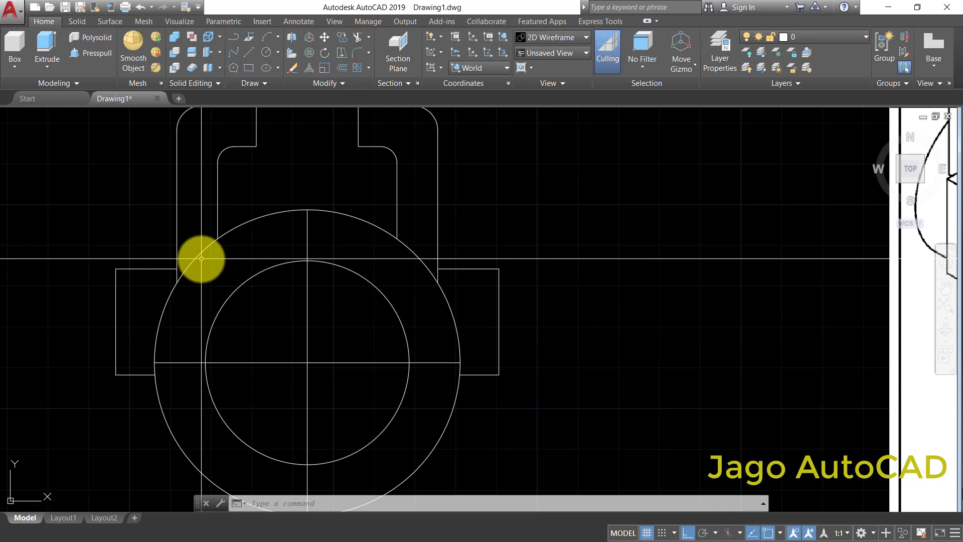
scroll(210, 262, "down", 1)
scroll(201, 224, "up", 1)
scroll(231, 236, "down", 1)
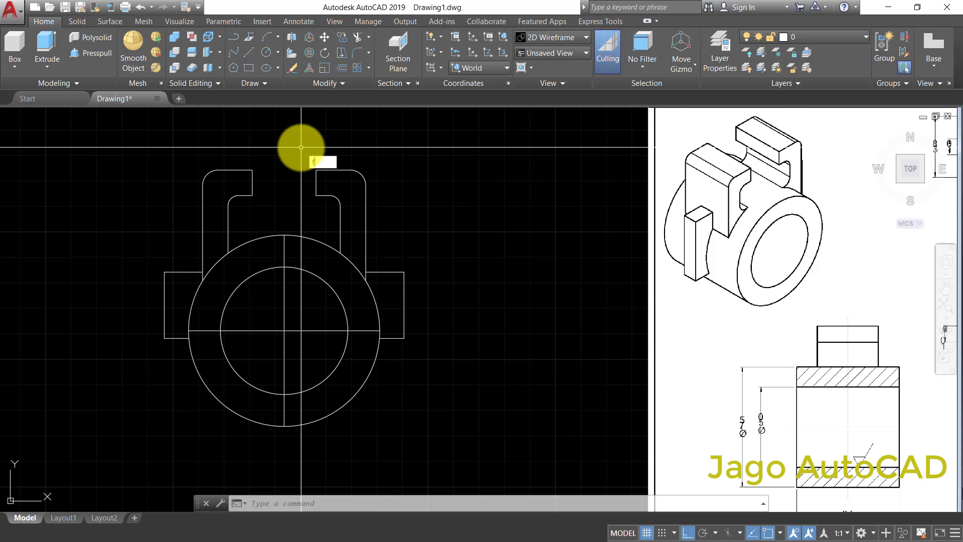
- Fillet the inner vertical line of both arms to the outer circle with a radius of 4
key("Return")
scroll(228, 258, "up", 2)
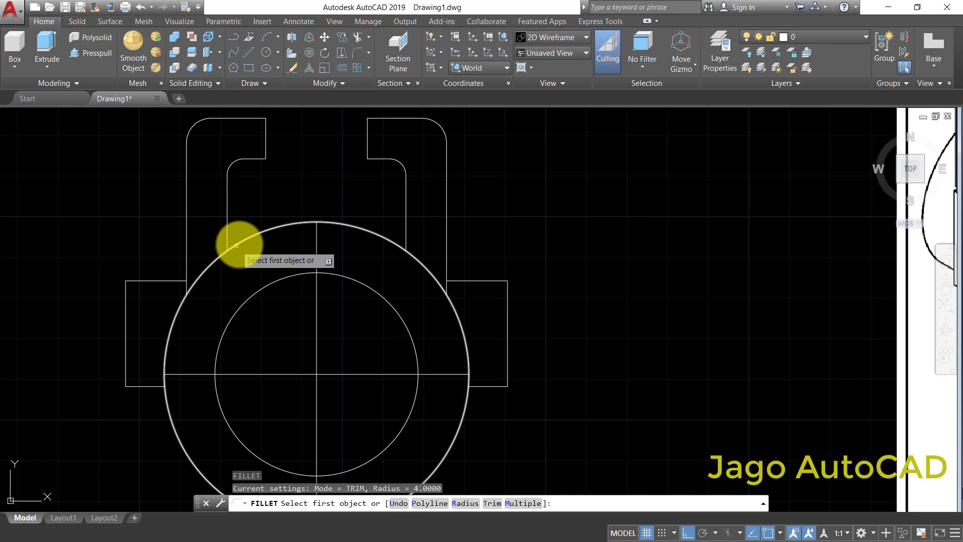
left_click(239, 244)
left_click(229, 235)
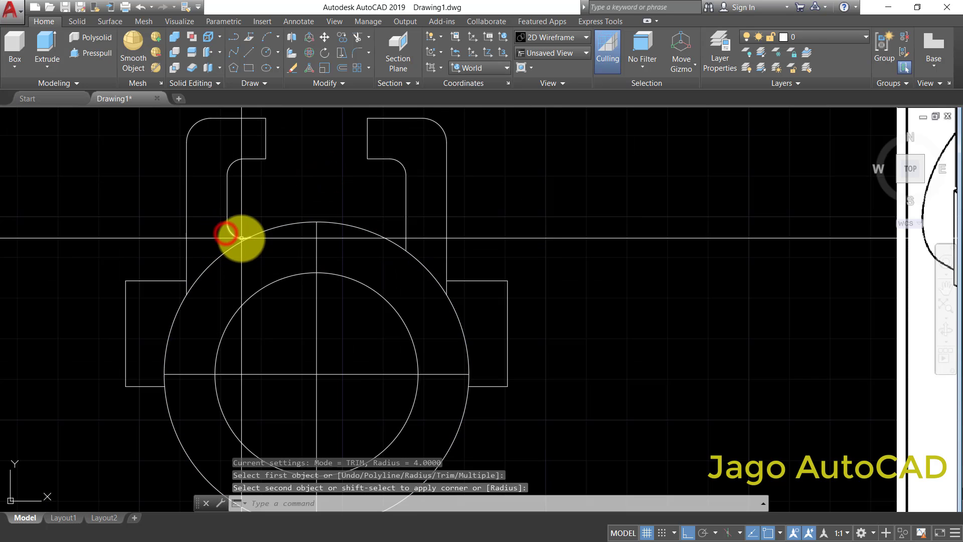
key("Return")
left_click(385, 237)
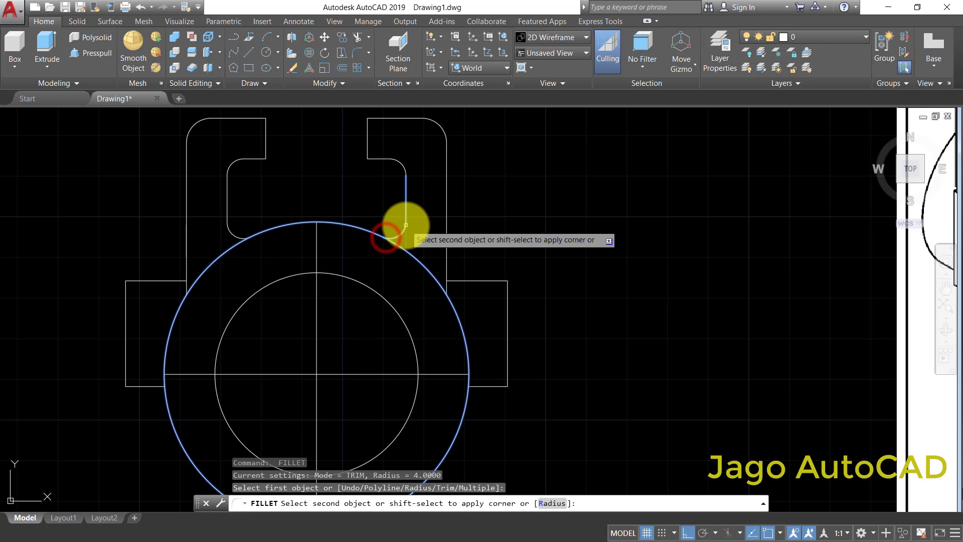
left_click(406, 225)
- Check the profile against the reference front view and examine section A-A for the ring's length and diameters
scroll(451, 266, "down", 4)
middle_click_drag(496, 262, 424, 308)
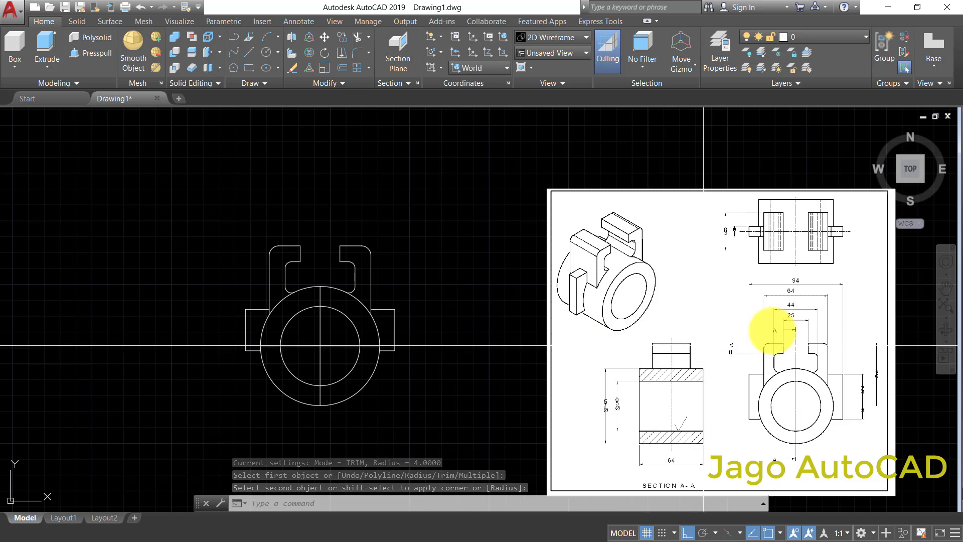
middle_click_drag(761, 322, 689, 282)
scroll(687, 316, "up", 3)
scroll(683, 331, "down", 3)
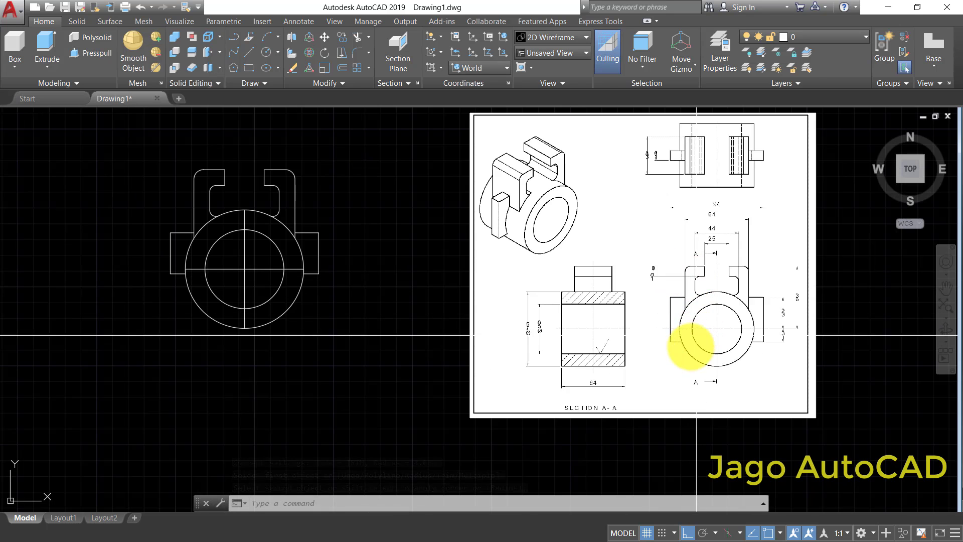
middle_click_drag(684, 349, 624, 316)
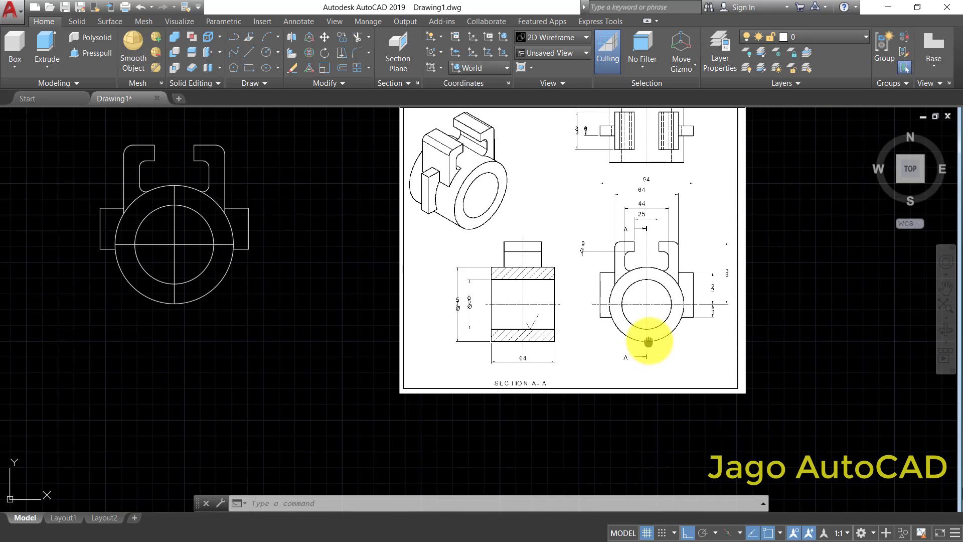
scroll(679, 338, "down", 2)
scroll(359, 247, "up", 3)
scroll(389, 260, "down", 1)
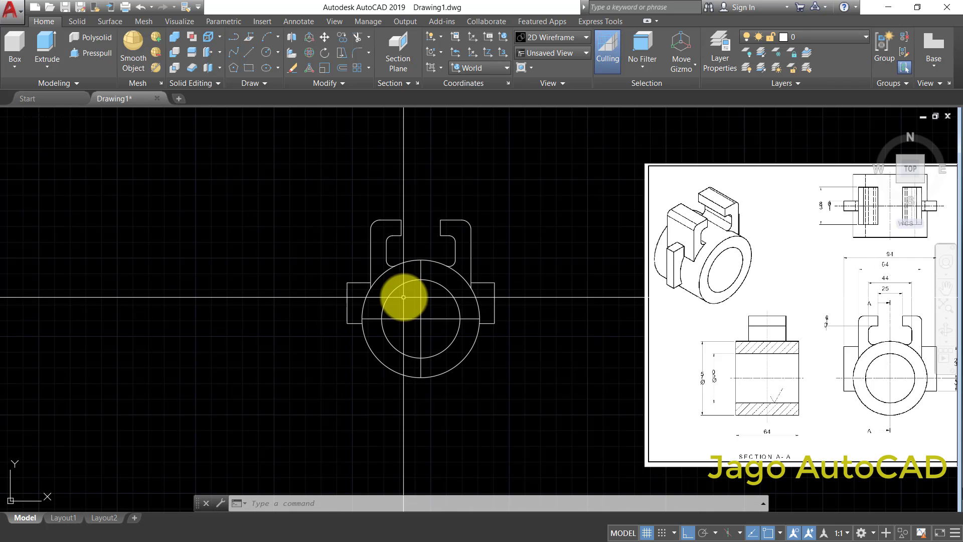
scroll(450, 329, "down", 1)
scroll(445, 305, "up", 2)
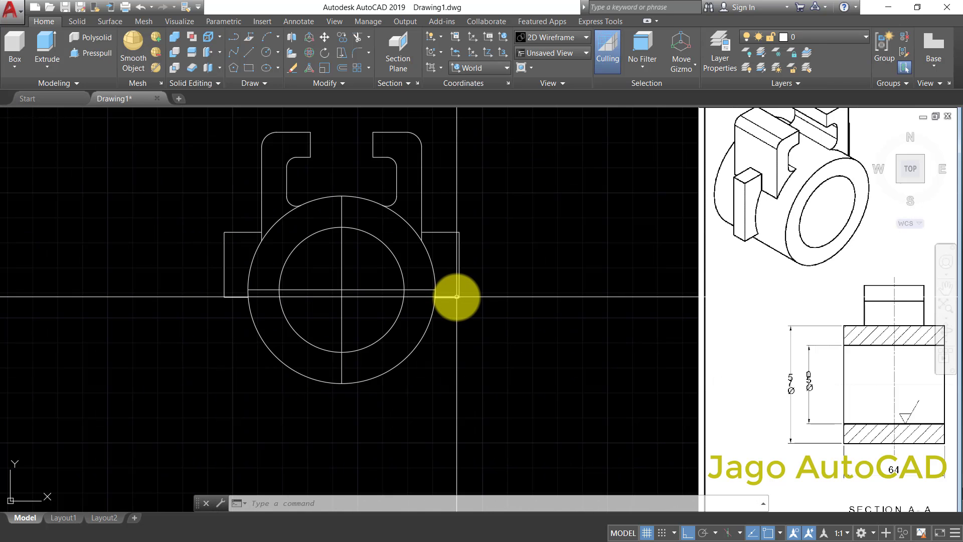
scroll(366, 301, "down", 3)
scroll(386, 301, "up", 1)
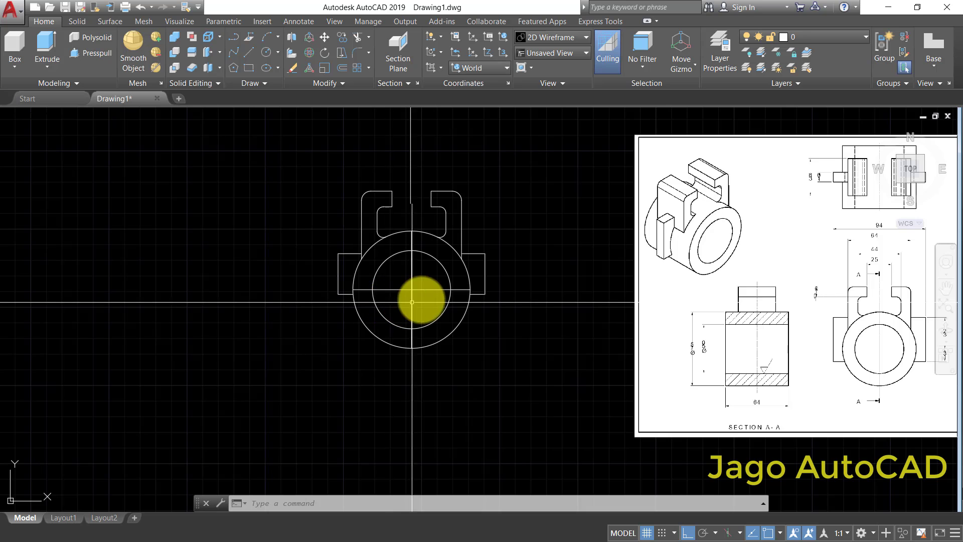
scroll(386, 254, "up", 2)
scroll(372, 246, "down", 2)
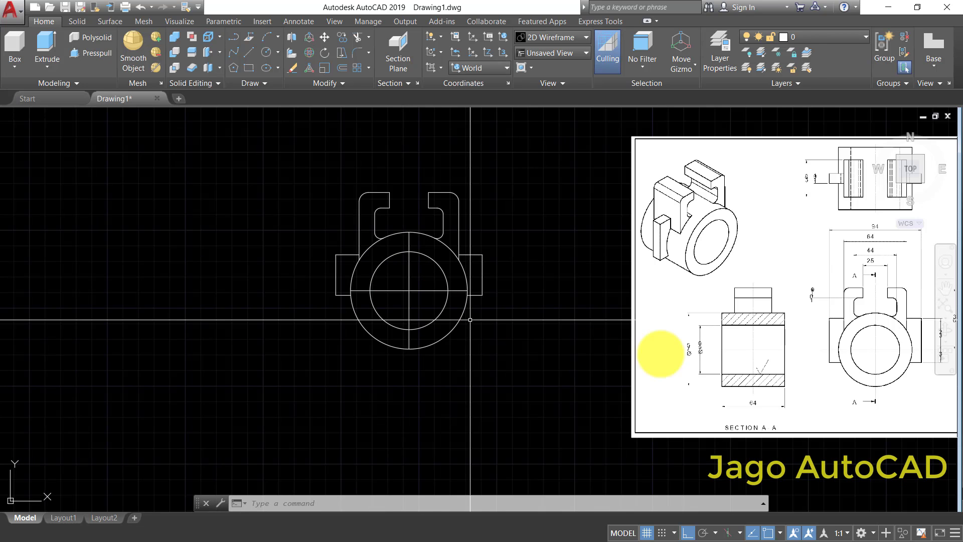
middle_click_drag(742, 349, 641, 307)
scroll(605, 308, "up", 4)
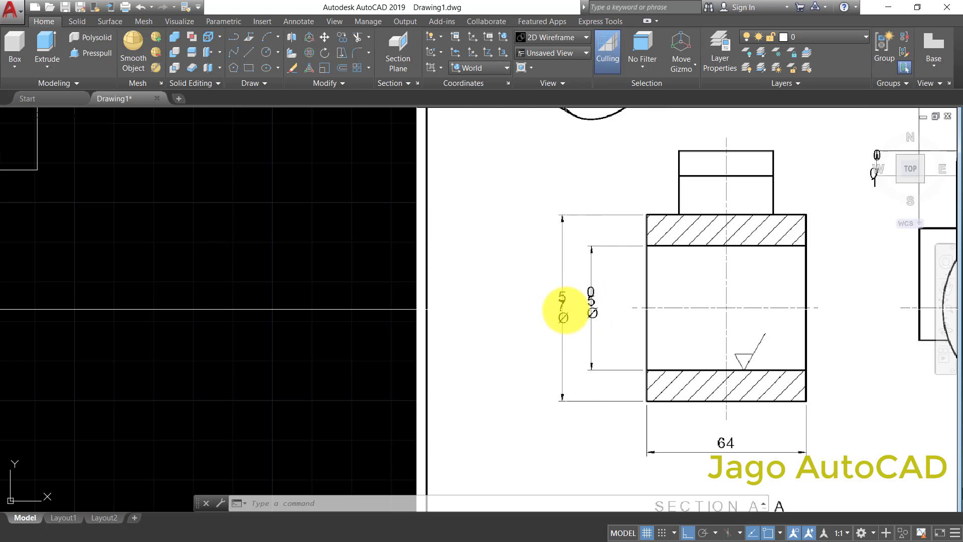
scroll(563, 308, "down", 1)
scroll(664, 409, "up", 1)
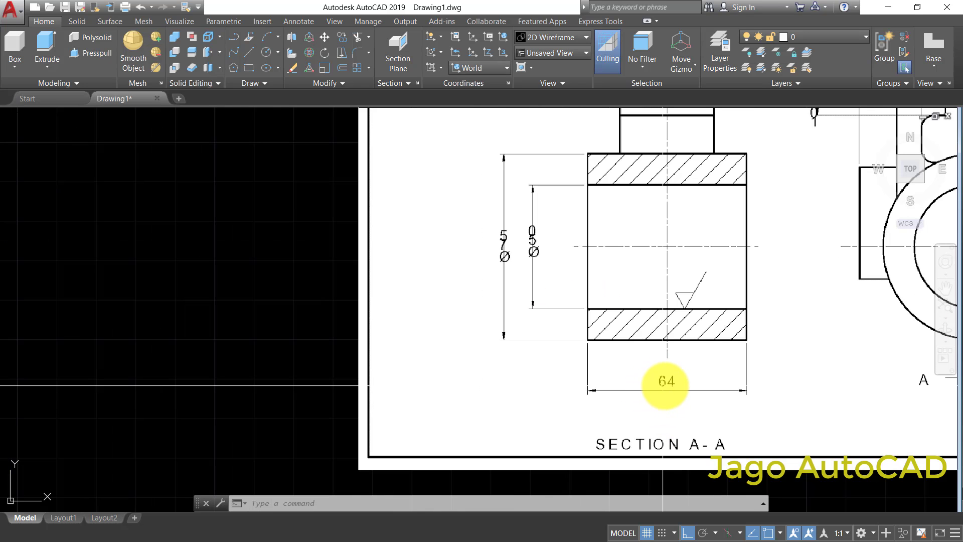
- Switch the model from the top view to the SW Isometric view
scroll(665, 385, "down", 4)
middle_click_drag(383, 267, 409, 280)
scroll(378, 292, "up", 2)
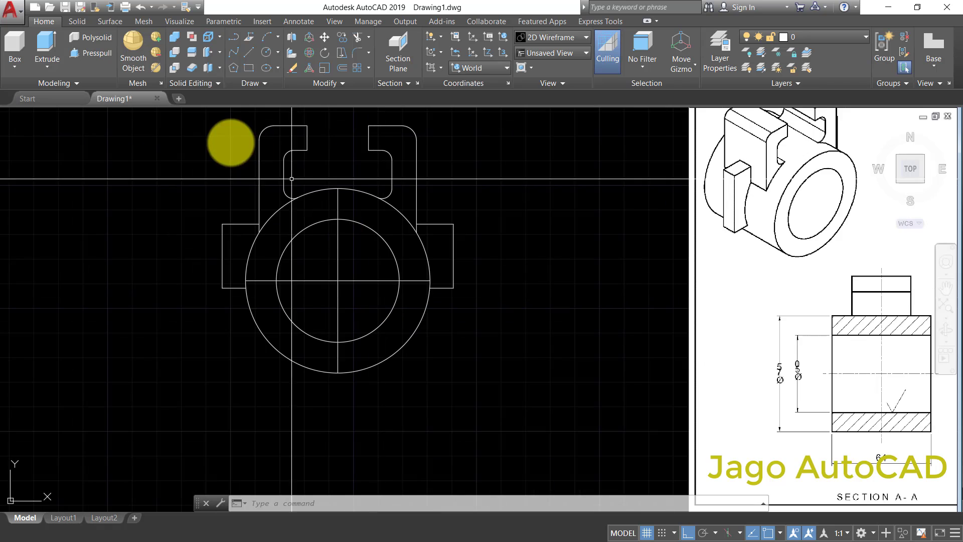
left_click(17, 116)
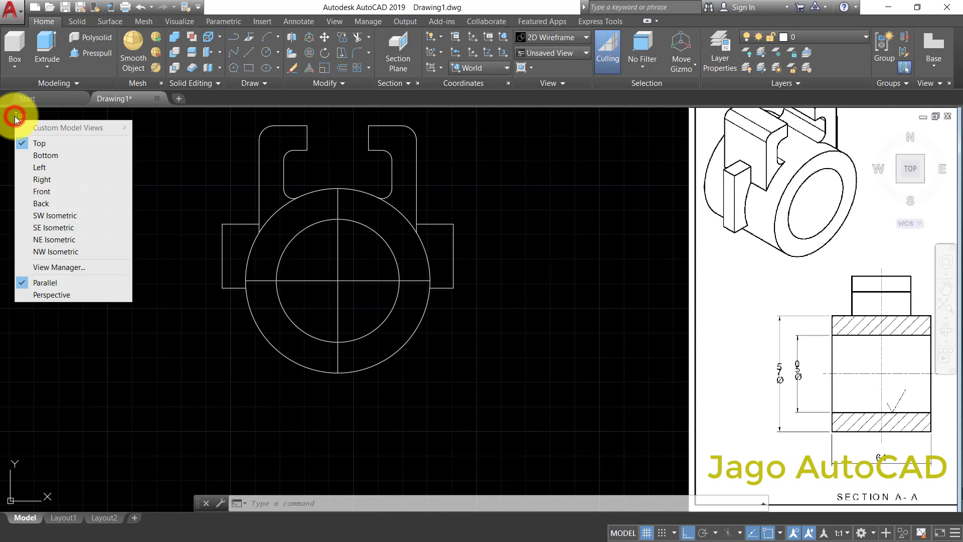
left_click(49, 215)
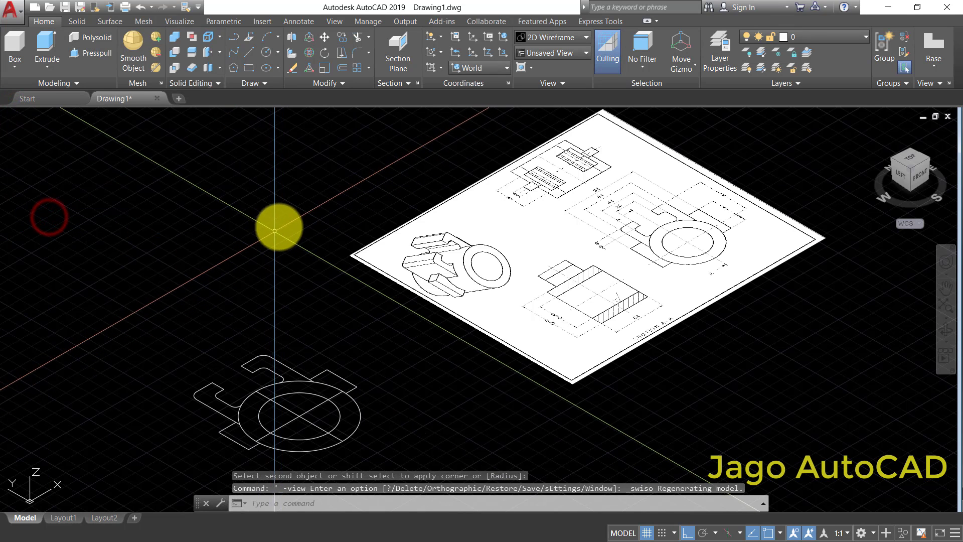
- Erase the two crossing centre lines inside the profile's circles
scroll(338, 350, "down", 3)
scroll(305, 340, "up", 7)
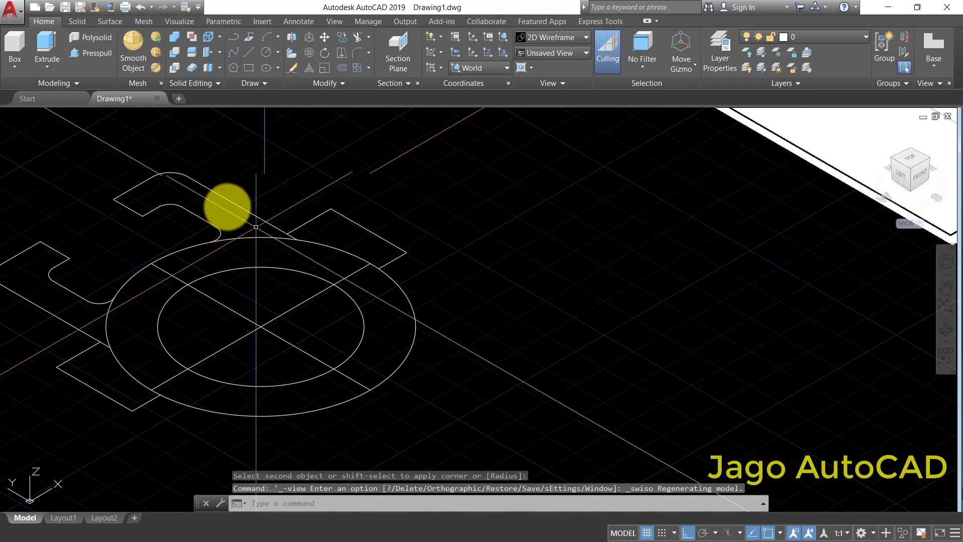
left_click(271, 353)
left_click(247, 290)
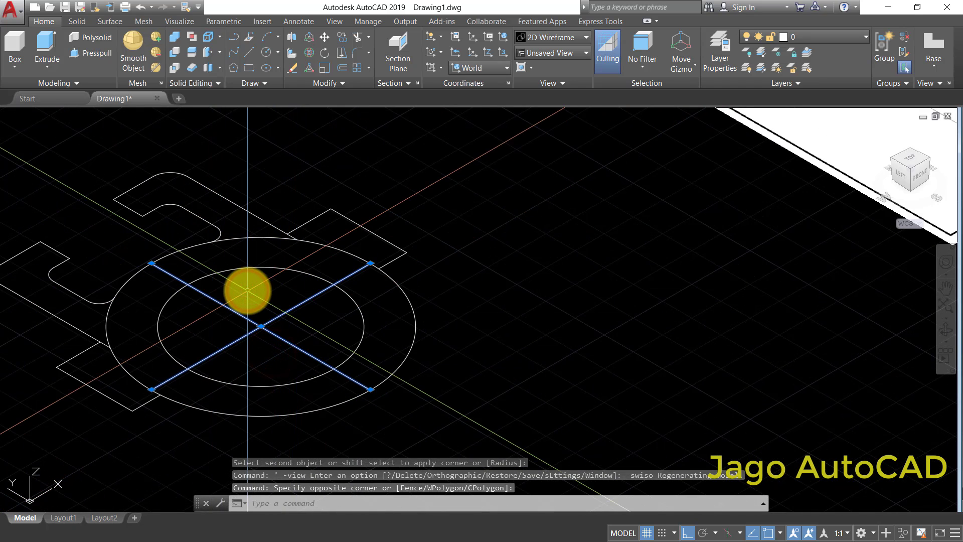
right_click(248, 290)
left_click(288, 97)
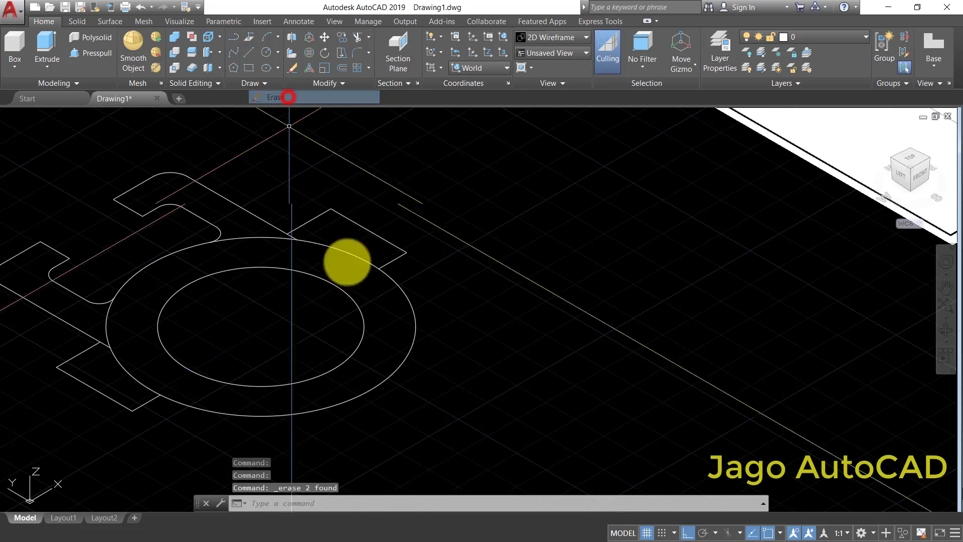
- Extrude the inner and outer circles of the profile nearest the reference sheet to the height of 64 given in section A-A
scroll(684, 301, "down", 5)
scroll(702, 301, "up", 7)
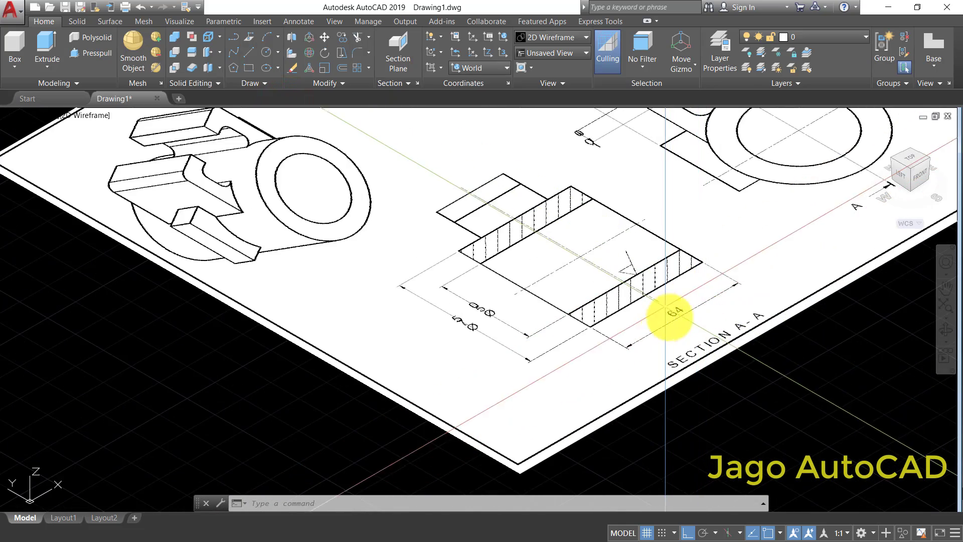
scroll(675, 313, "down", 3)
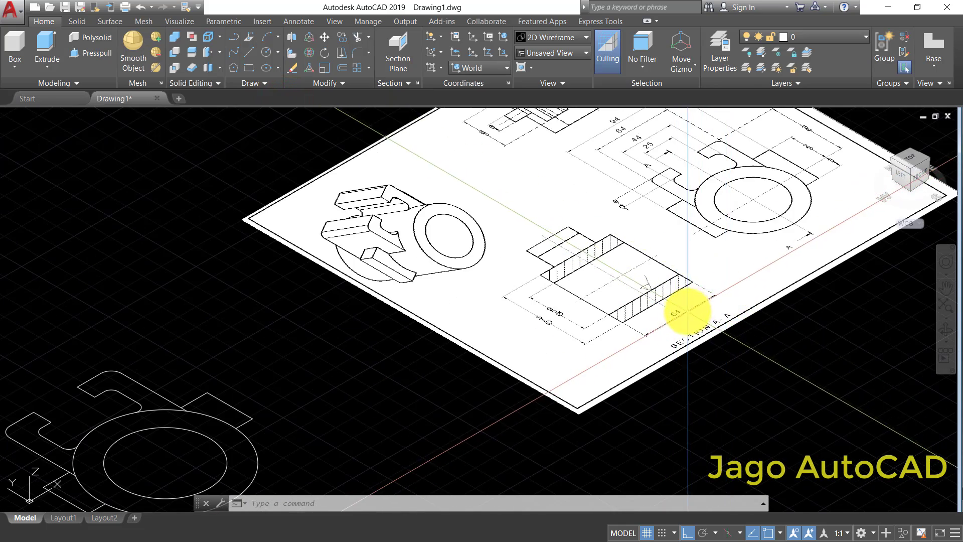
scroll(742, 279, "down", 3)
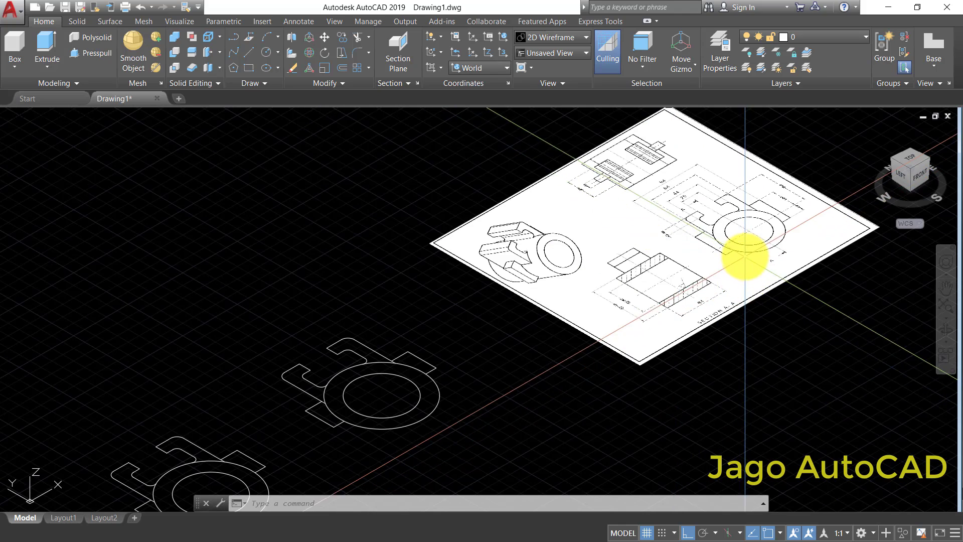
scroll(746, 251, "up", 3)
scroll(746, 252, "down", 3)
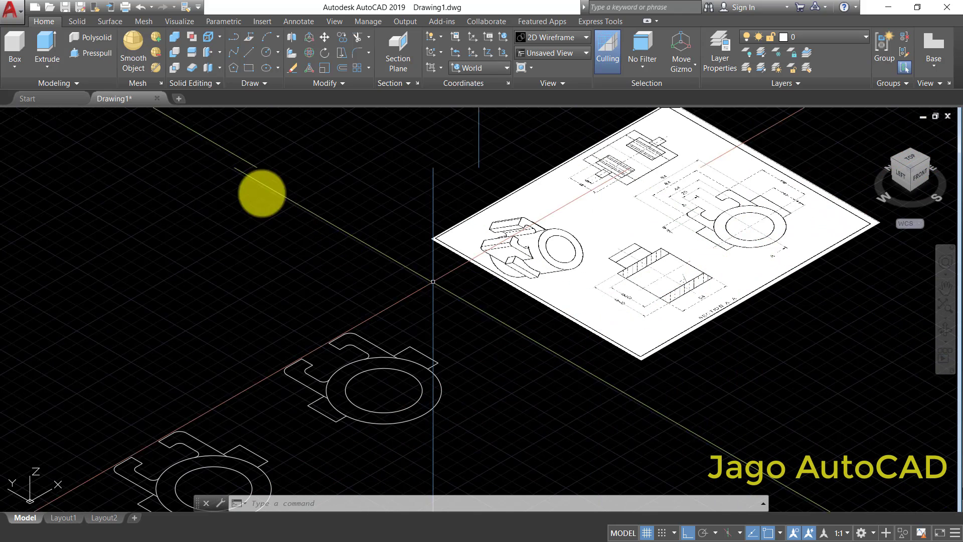
left_click(50, 47)
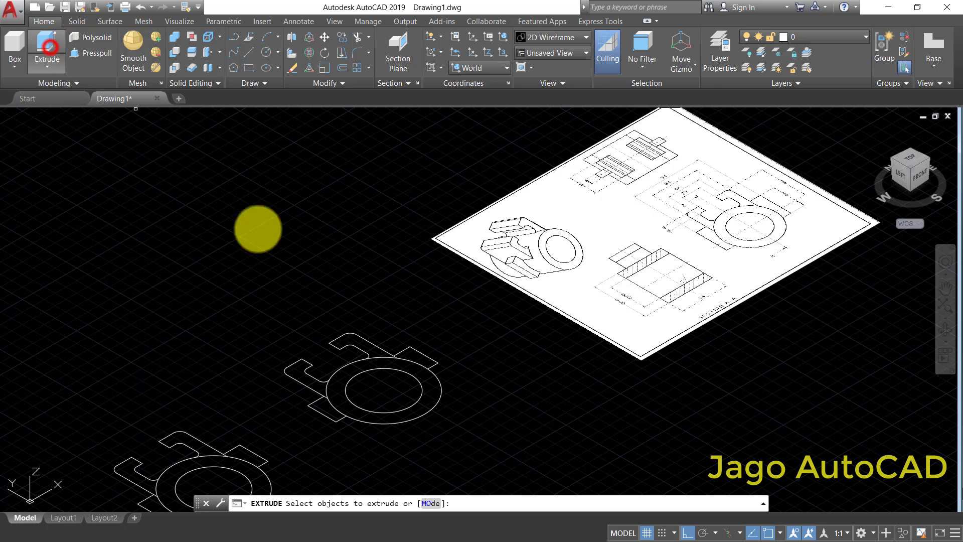
left_click(436, 434)
left_click(393, 396)
key("Return")
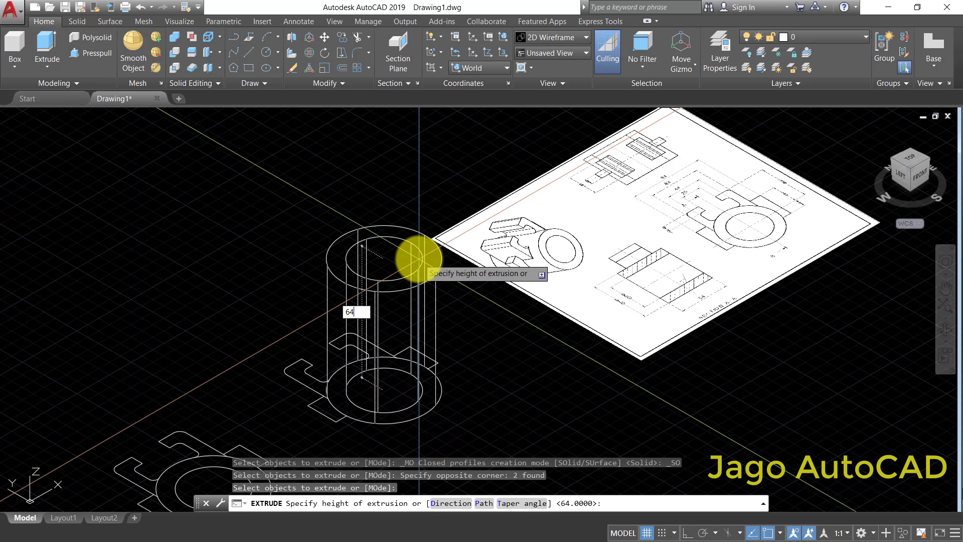
right_click(419, 258)
left_click(428, 267)
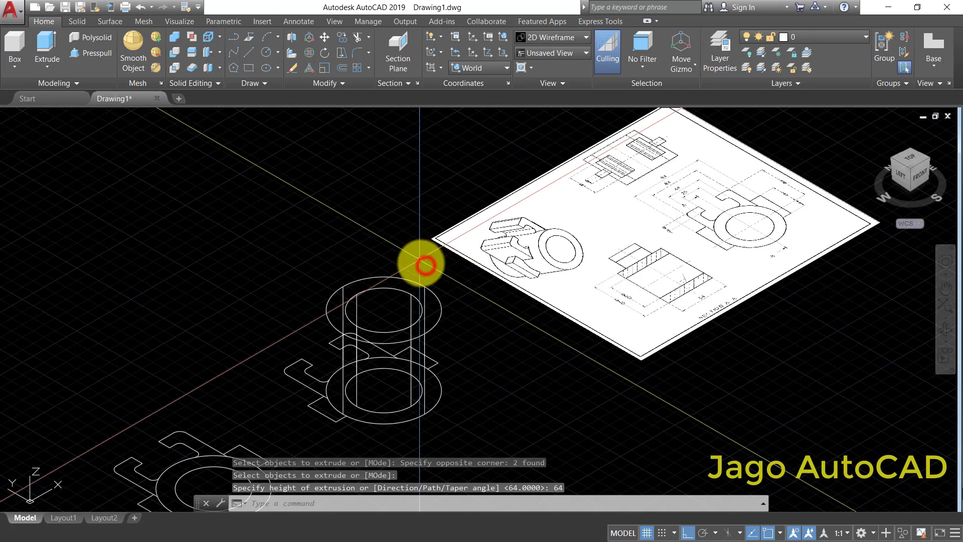
- On the other profile, trim away the outer circle's arcs and the left arm's outer line around the left rectangular lug, isolating its outline
scroll(376, 408, "down", 3)
scroll(316, 375, "up", 5)
scroll(316, 375, "up", 3)
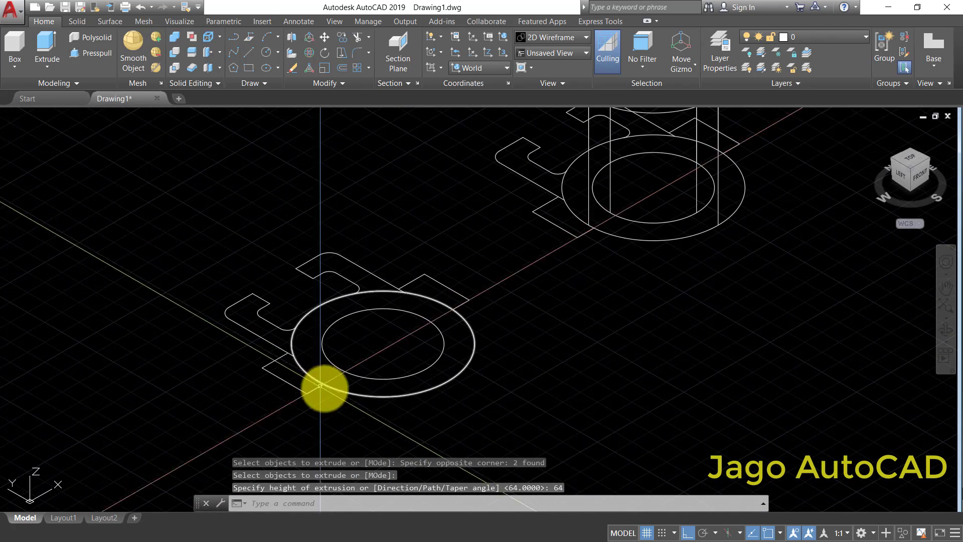
scroll(311, 393, "up", 1)
scroll(292, 374, "down", 2)
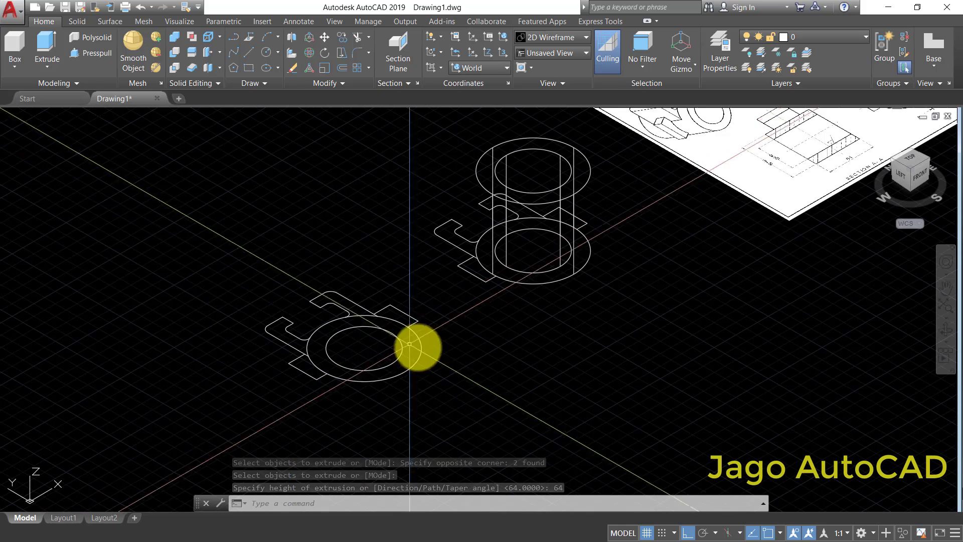
scroll(376, 361, "up", 3)
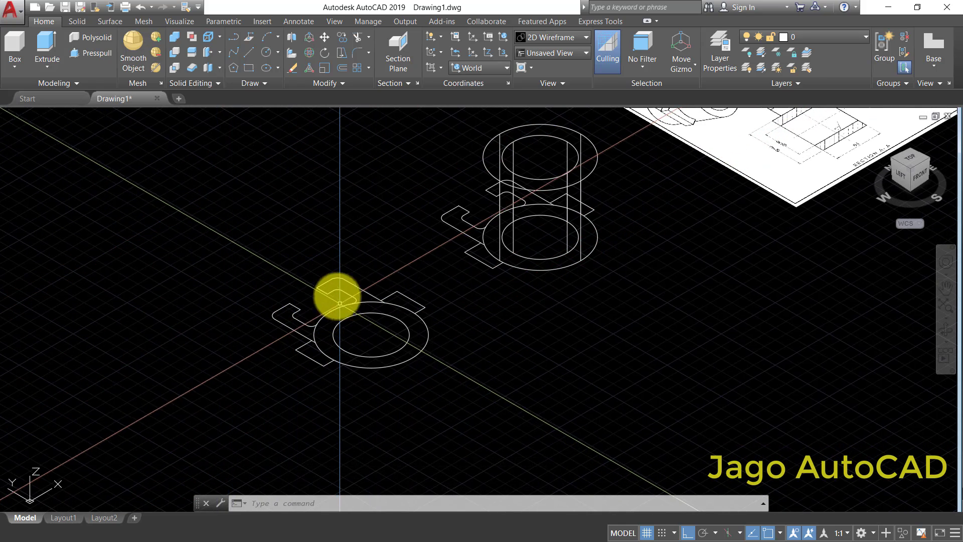
left_click(369, 52)
left_click(445, 378)
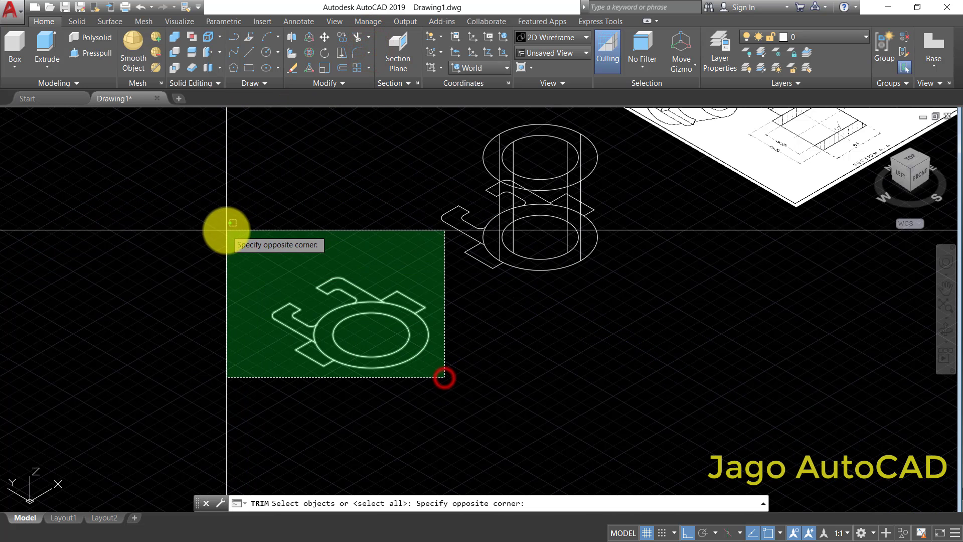
left_click(227, 230)
key("Return")
scroll(345, 385, "up", 3)
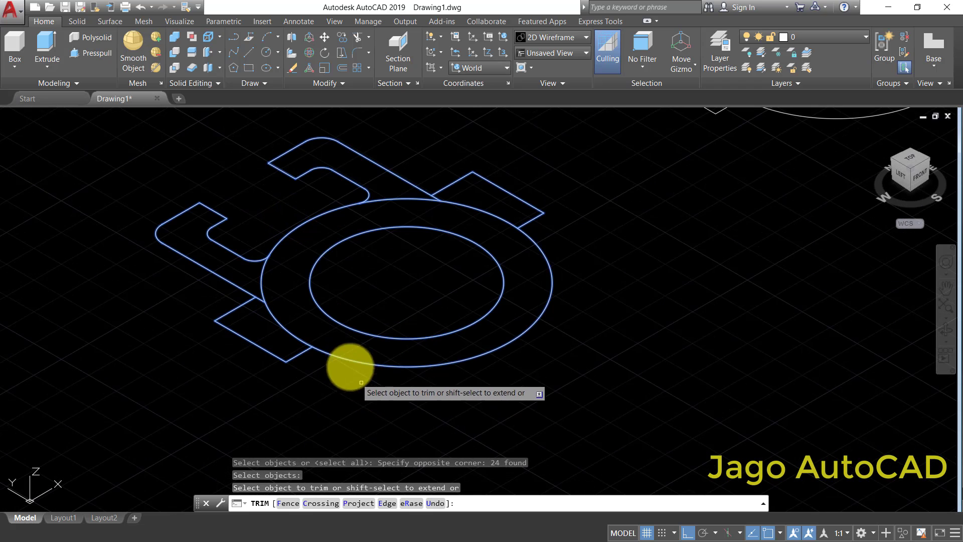
left_click(349, 361)
left_click(266, 277)
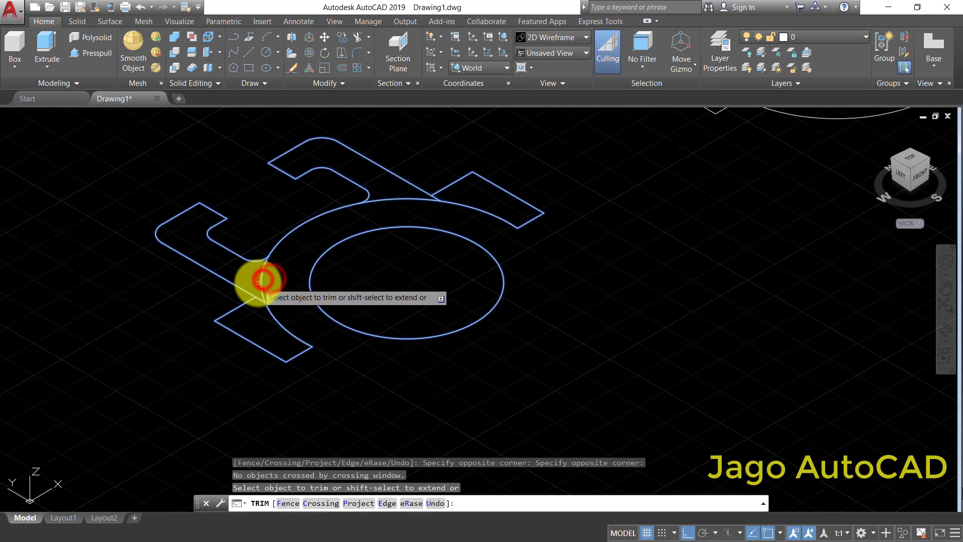
right_click(261, 280)
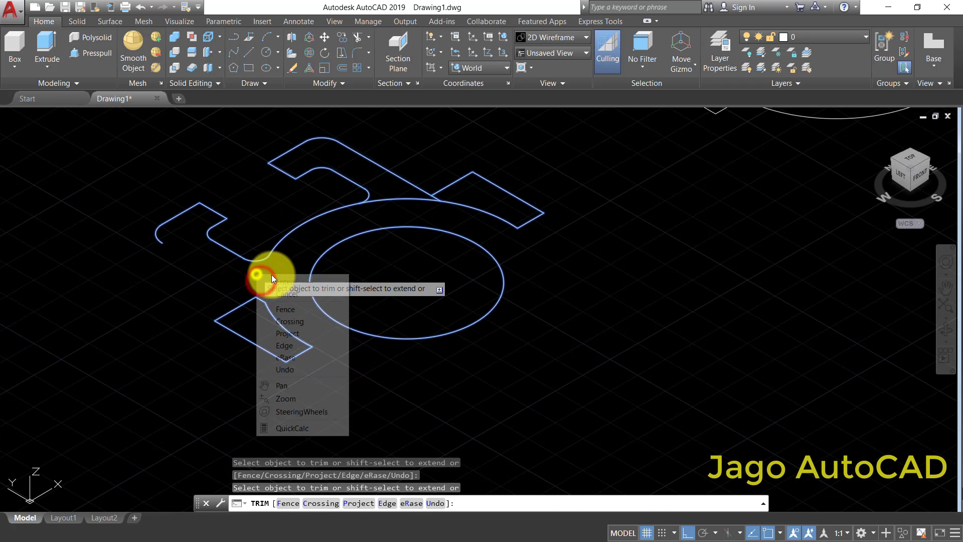
left_click(286, 281)
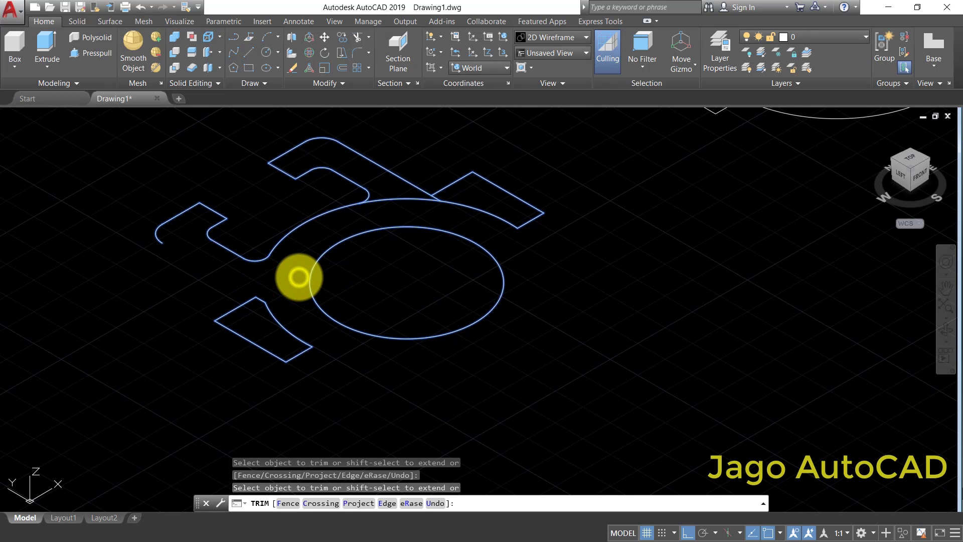
right_click(299, 277)
key("Escape")
scroll(365, 287, "down", 2)
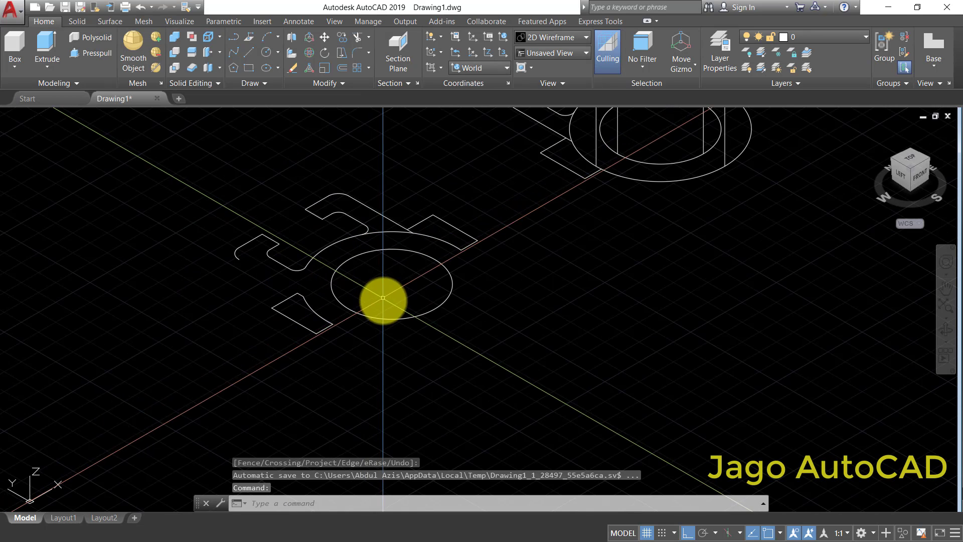
- Join the five edges of the isolated left lug outline into one closed polyline
scroll(324, 323, "up", 2)
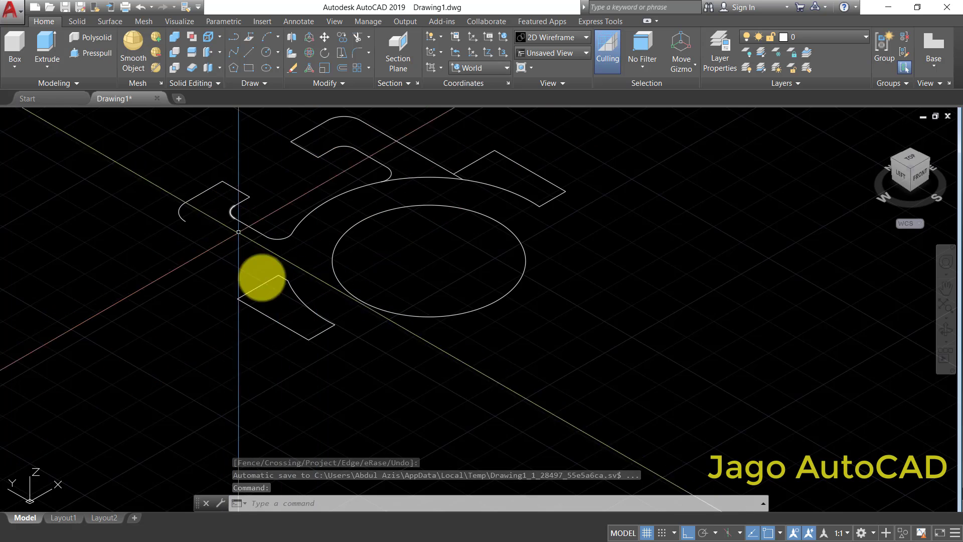
left_click(297, 297)
key("Escape")
left_click(277, 324)
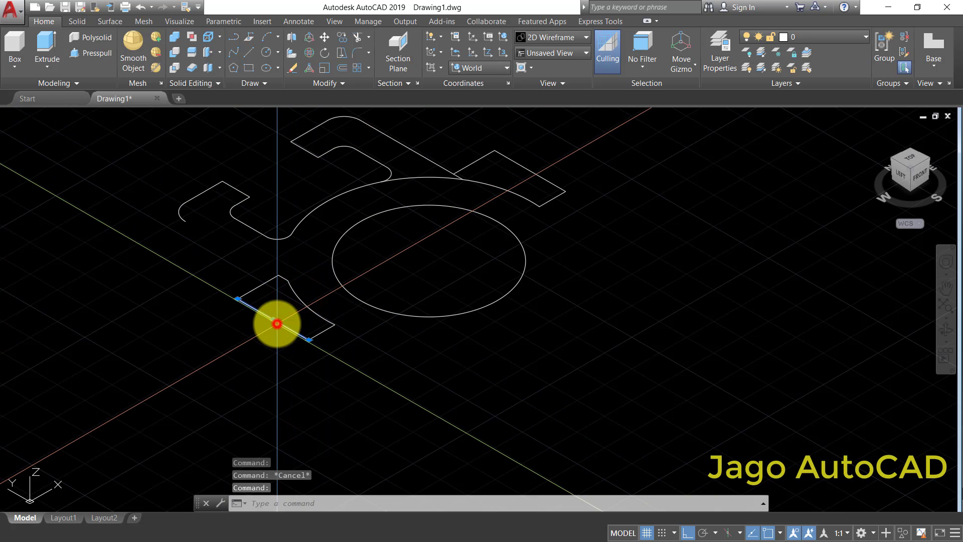
left_click(336, 80)
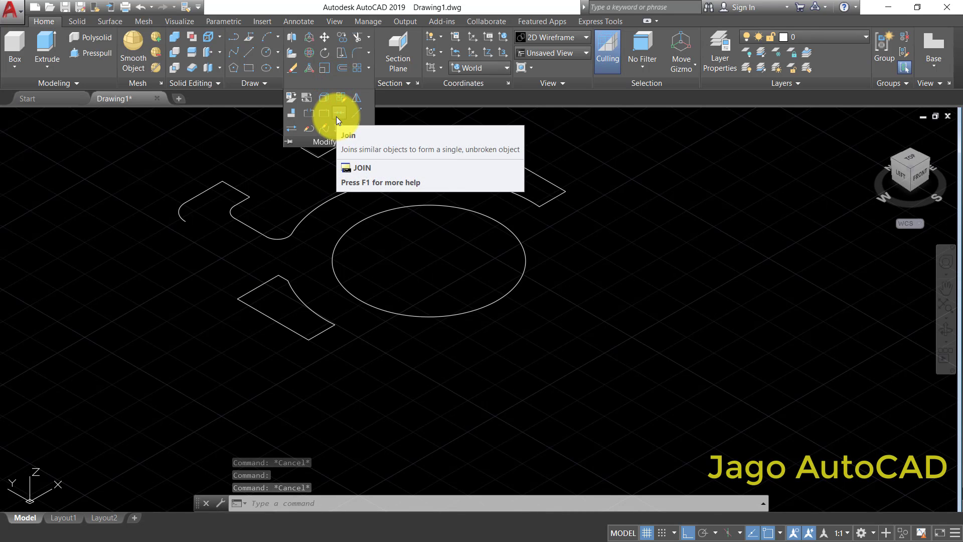
left_click(337, 115)
left_click(198, 253)
left_click(361, 370)
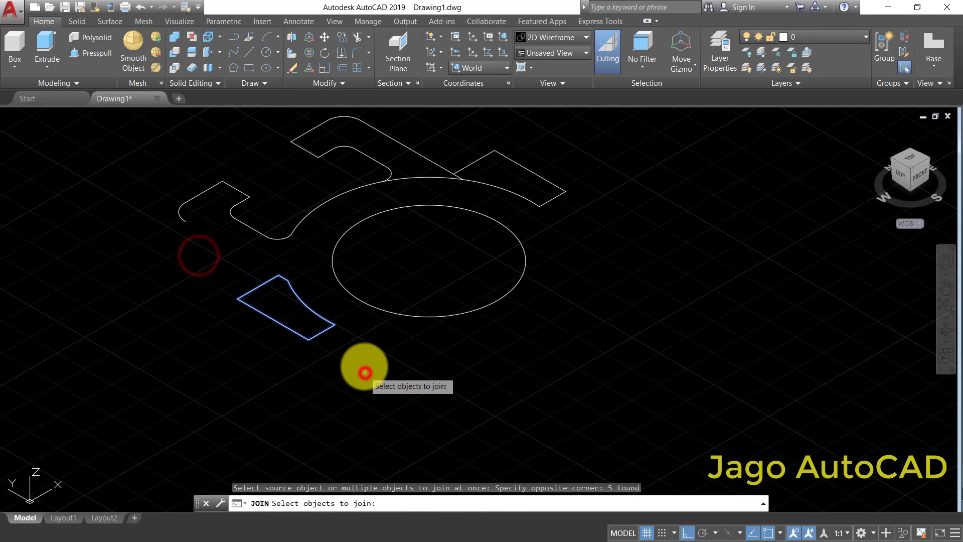
right_click(365, 363)
left_click(318, 334)
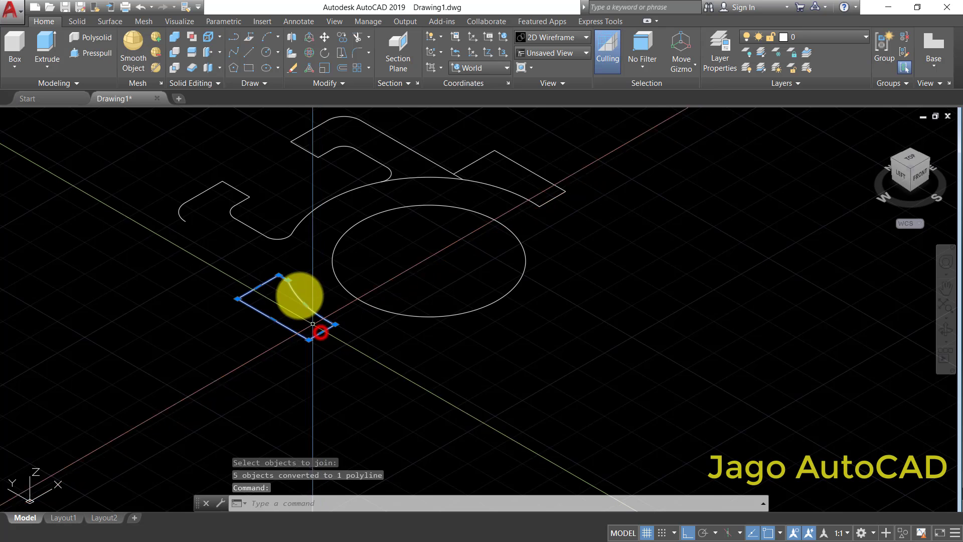
- Extrude the joined left lug outline to a height of 10, consulting the reference top view for its thickness
scroll(301, 282, "up", 3)
scroll(298, 278, "down", 3)
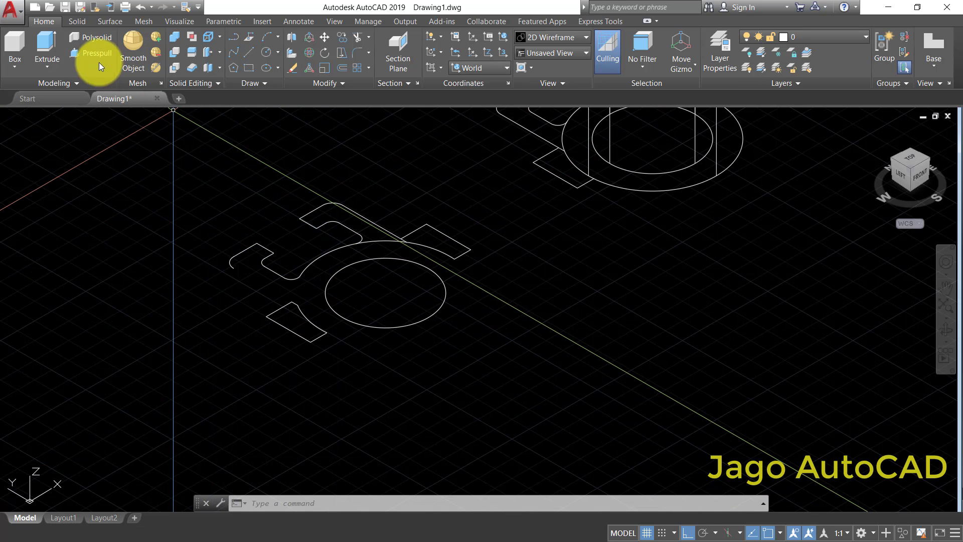
left_click(41, 43)
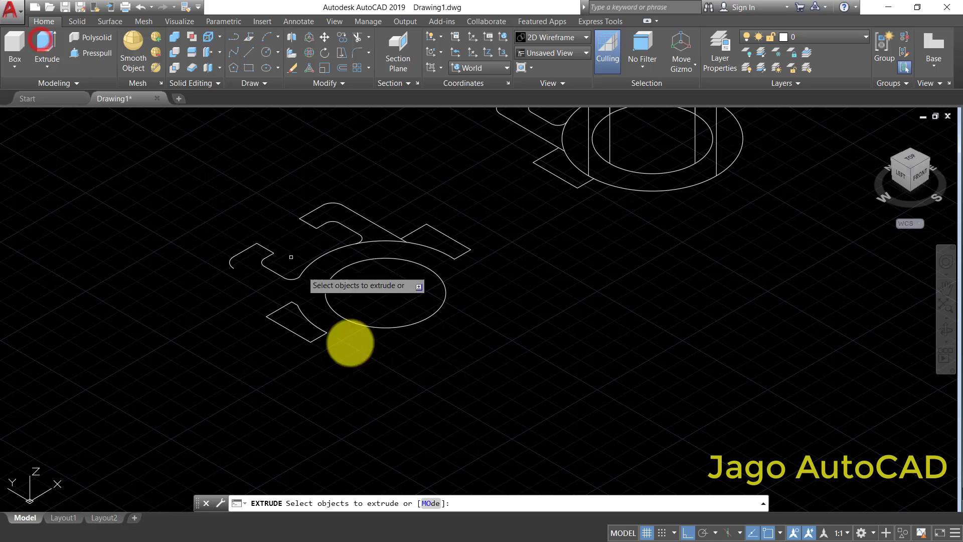
left_click(321, 339)
scroll(402, 354, "down", 5)
scroll(490, 225, "up", 5)
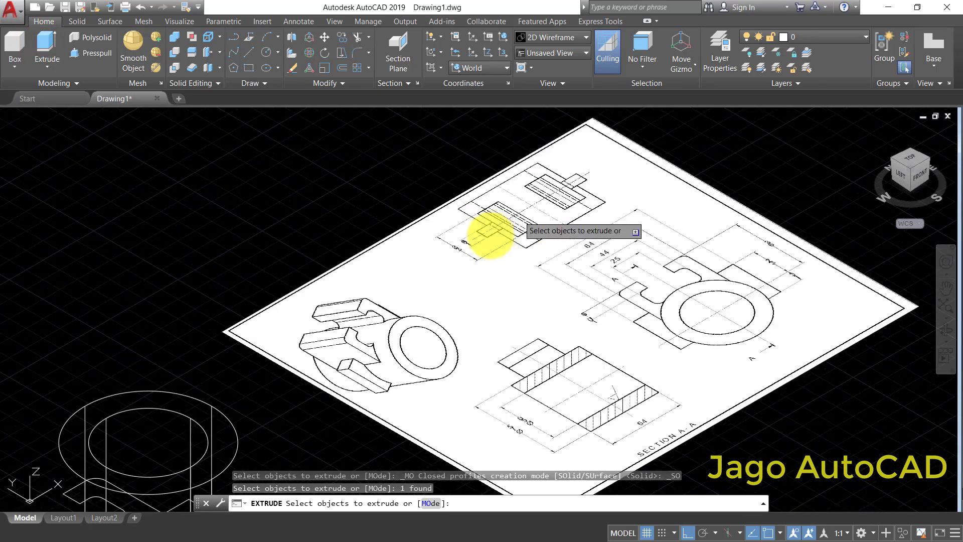
scroll(491, 235, "up", 4)
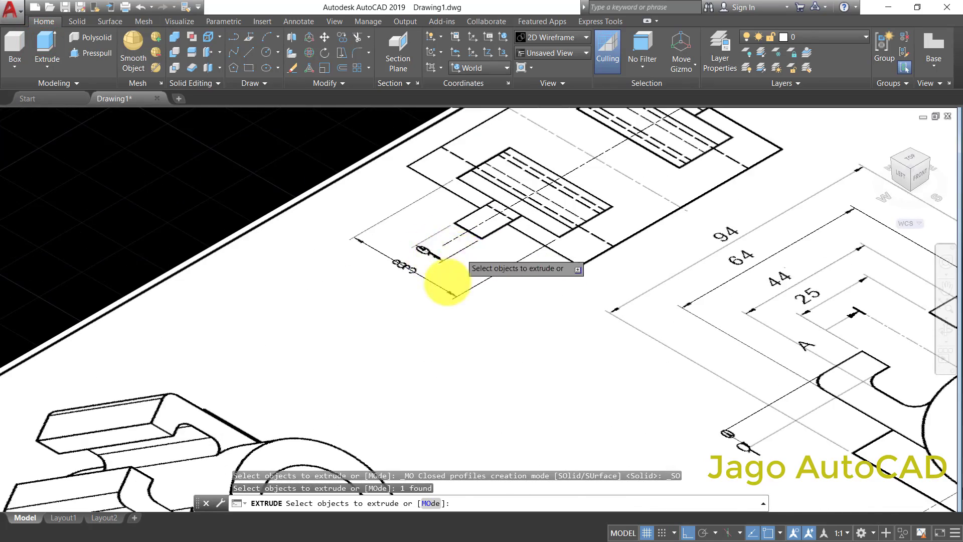
scroll(251, 404, "down", 5)
scroll(221, 419, "up", 6)
right_click(201, 417)
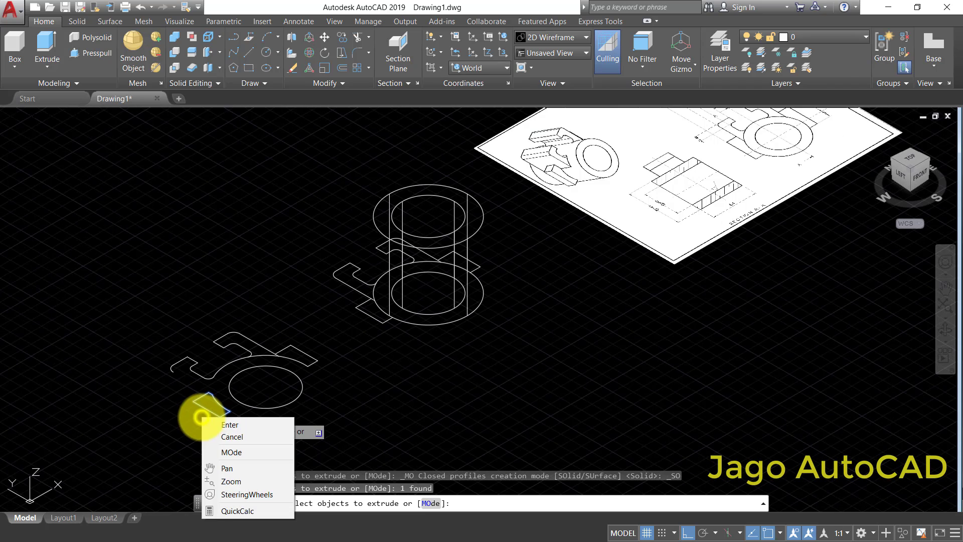
left_click(212, 425)
scroll(230, 321, "up", 3)
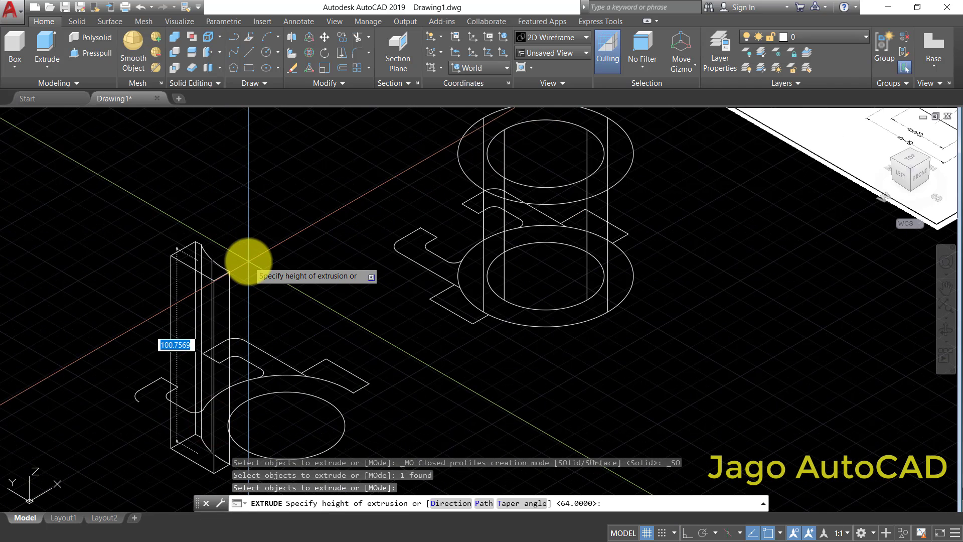
key("Return")
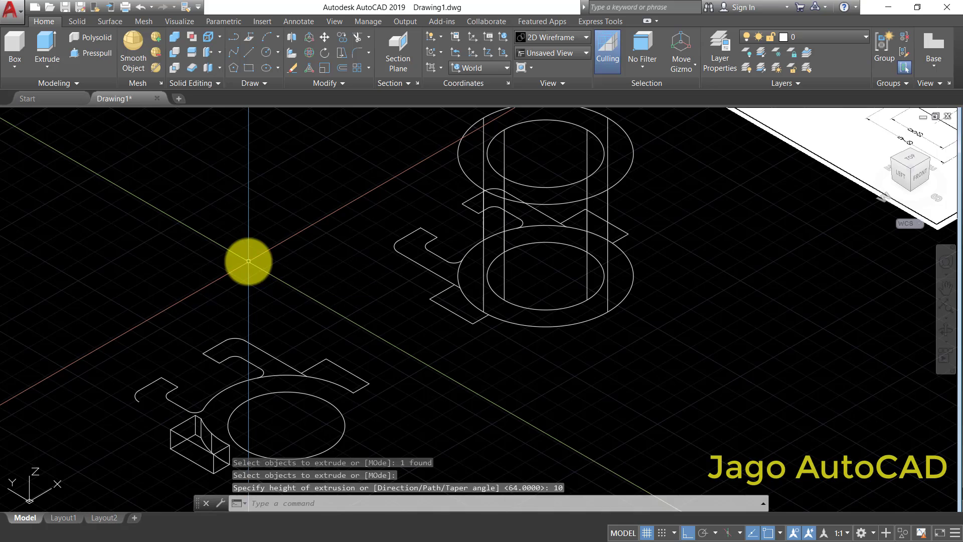
scroll(281, 261, "down", 5)
scroll(548, 323, "up", 5)
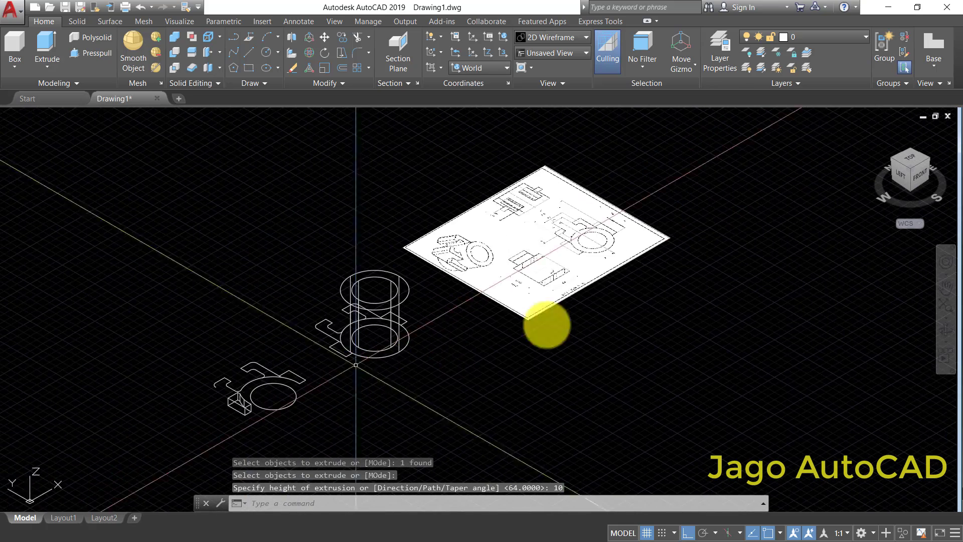
- Move the extruded left lug from its outer bottom corner to the matching corner of the lug outline at the ring's base
scroll(582, 228, "up", 4)
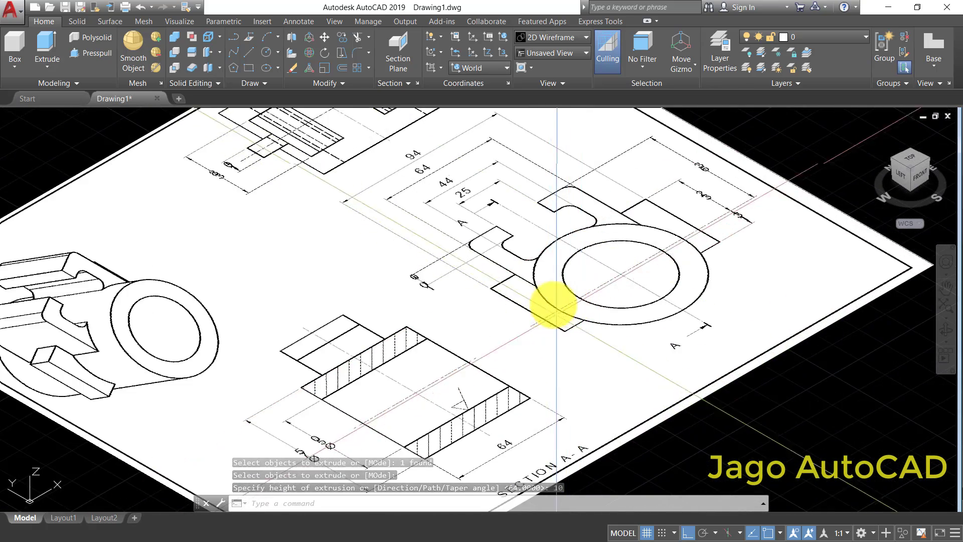
scroll(537, 283, "down", 4)
middle_click_drag(269, 368, 372, 288)
middle_click_drag(256, 408, 362, 325)
scroll(187, 407, "up", 2)
scroll(187, 407, "up", 2)
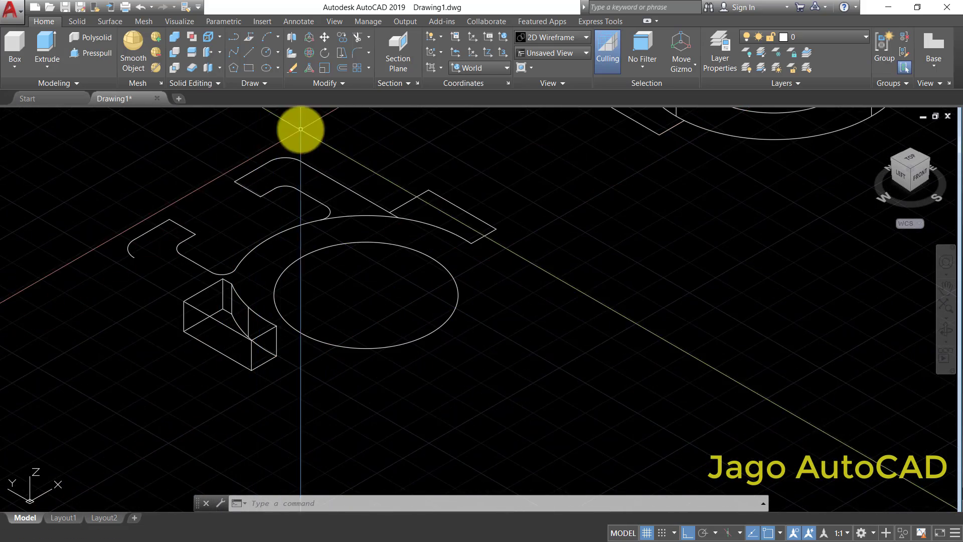
left_click(325, 37)
left_click(284, 370)
left_click(251, 358)
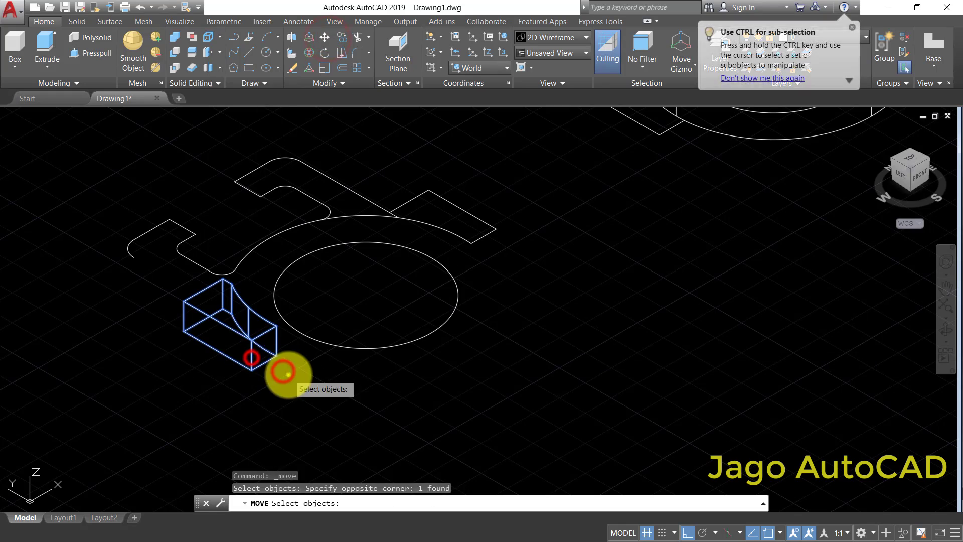
right_click(289, 375)
left_click(278, 357)
scroll(468, 269, "up", 4)
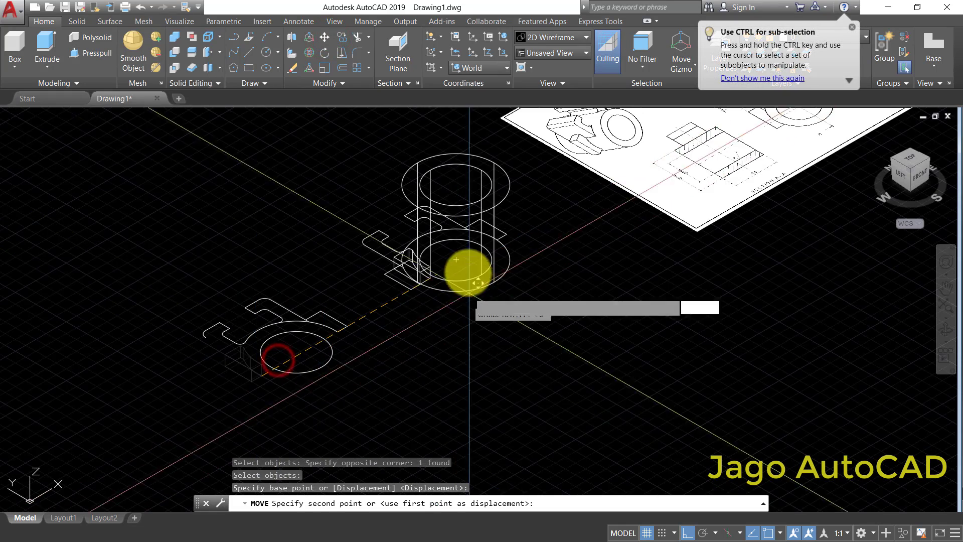
left_click(400, 301)
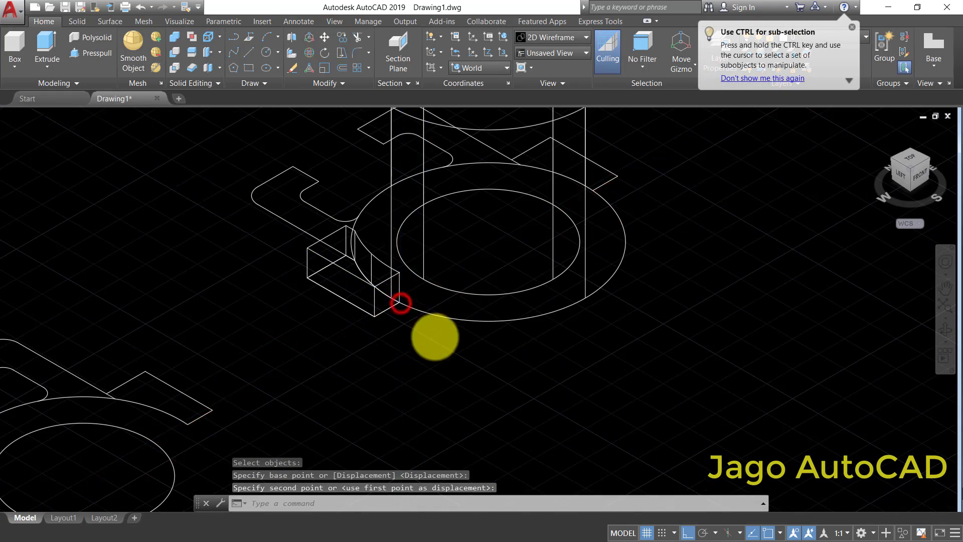
- On the separate profile, trim the outer circle's arcs on both sides of the hooked arm beside the right lug, isolating the arm's outline
scroll(366, 282, "down", 3)
scroll(355, 362, "up", 4)
scroll(437, 301, "down", 2)
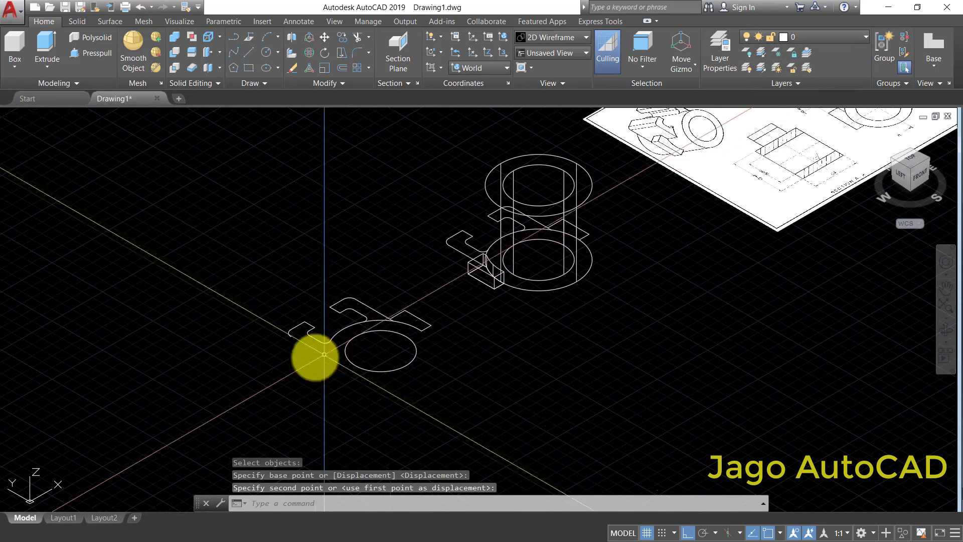
middle_click_drag(351, 329, 378, 317)
scroll(399, 271, "up", 4)
scroll(421, 304, "up", 2)
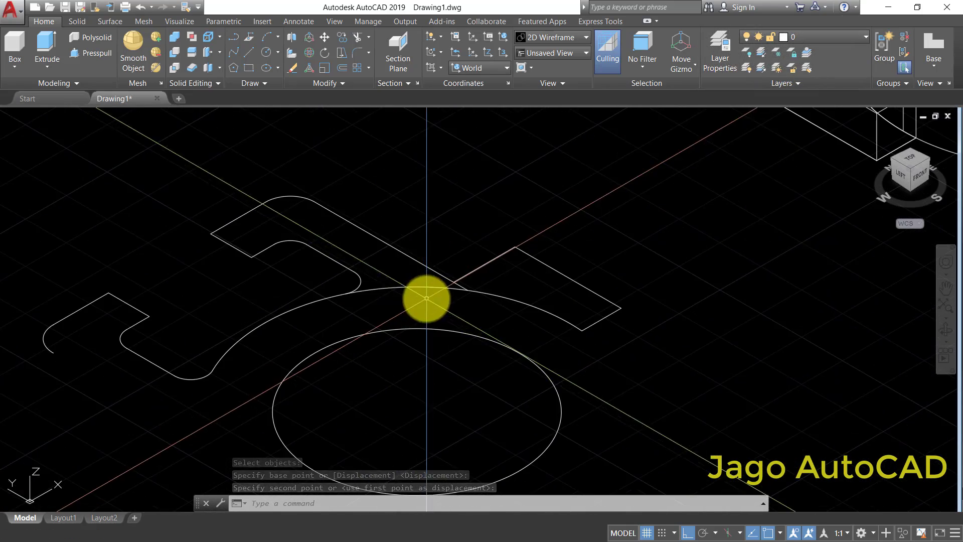
scroll(339, 224, "down", 3)
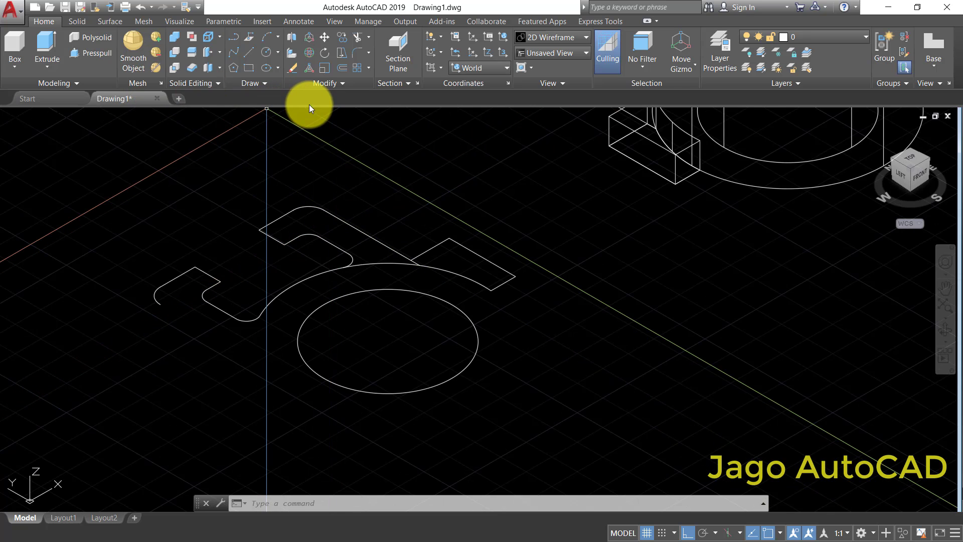
left_click(359, 38)
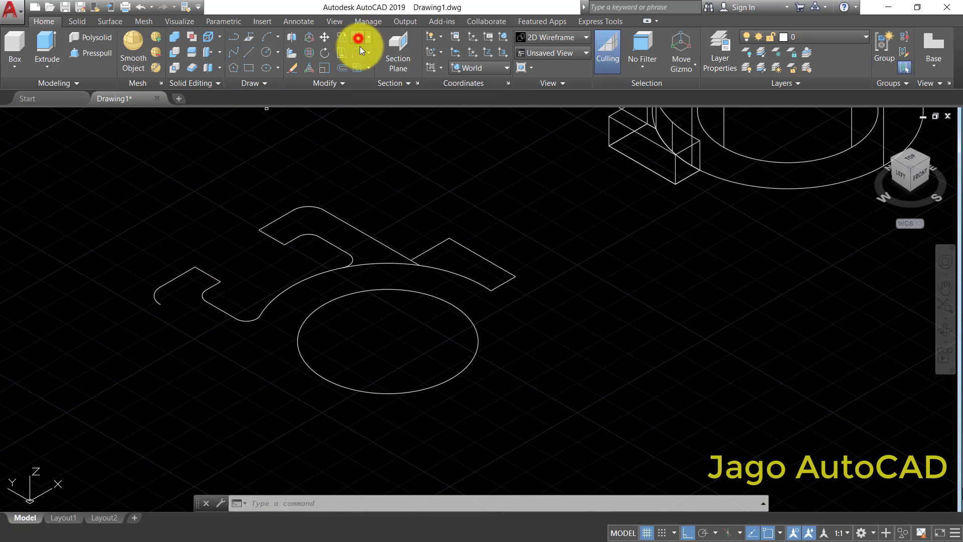
left_click(414, 161)
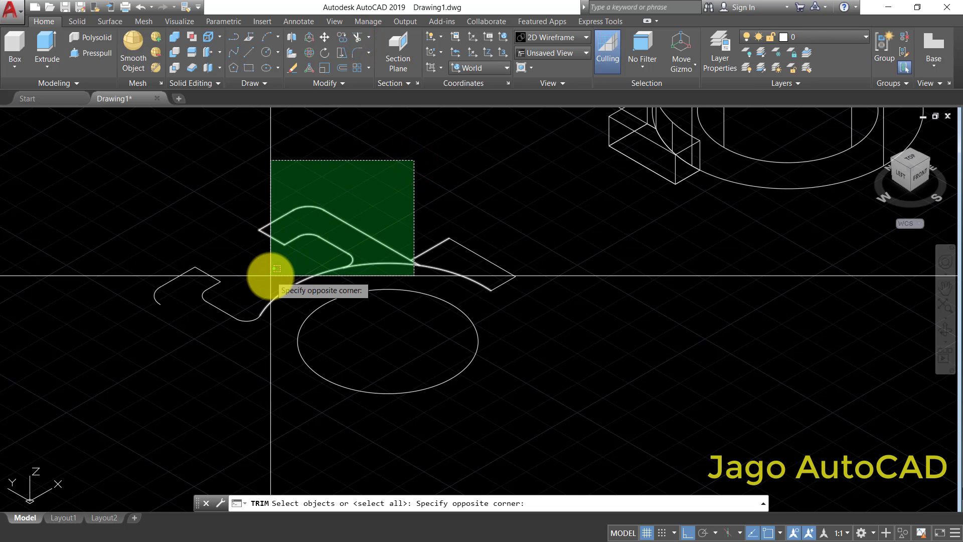
left_click(269, 275)
left_click(444, 277)
left_click(386, 199)
right_click(484, 251)
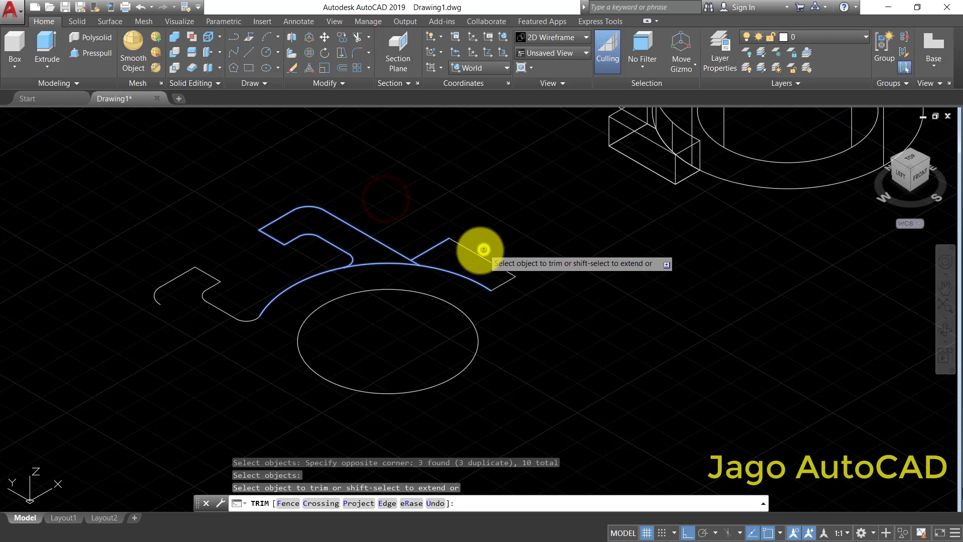
scroll(450, 271, "up", 4)
left_click(438, 251)
left_click(419, 282)
left_click(414, 235)
left_click(411, 255)
scroll(476, 254, "down", 4)
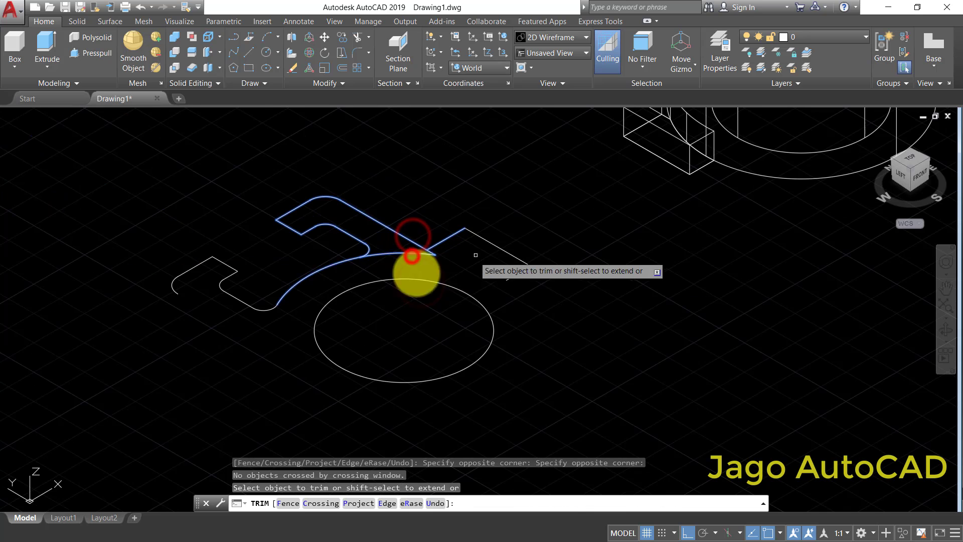
left_click(329, 269)
left_click(312, 249)
right_click(414, 182)
left_click(435, 188)
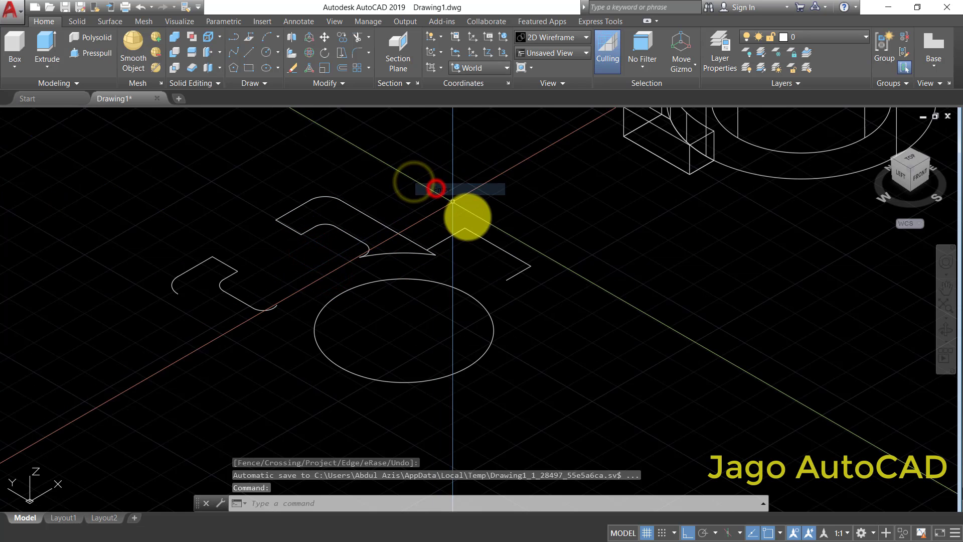
- Erase the leftover edges of the right rectangular lug from the separate profile
left_click(530, 191)
left_click(452, 235)
right_click(455, 235)
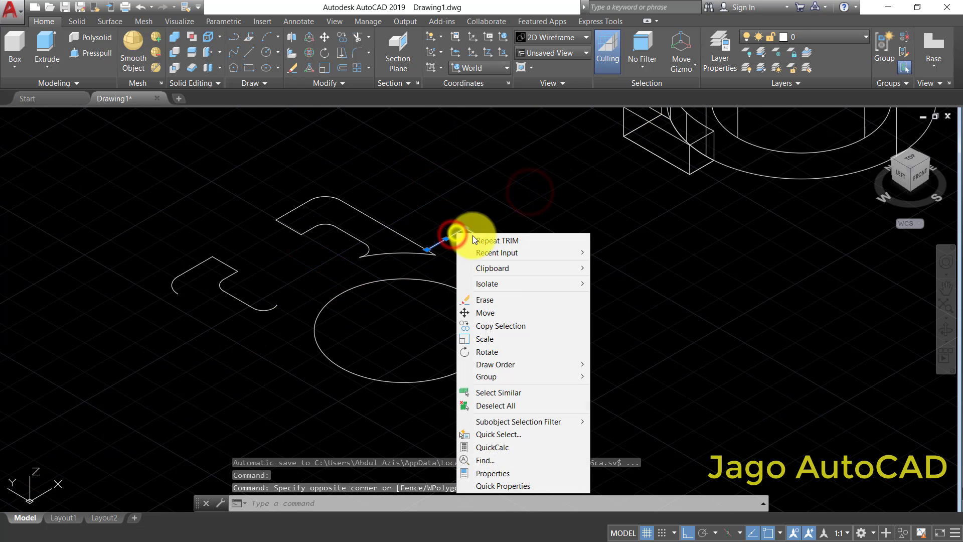
left_click(487, 294)
left_click(551, 329)
left_click(505, 246)
right_click(503, 240)
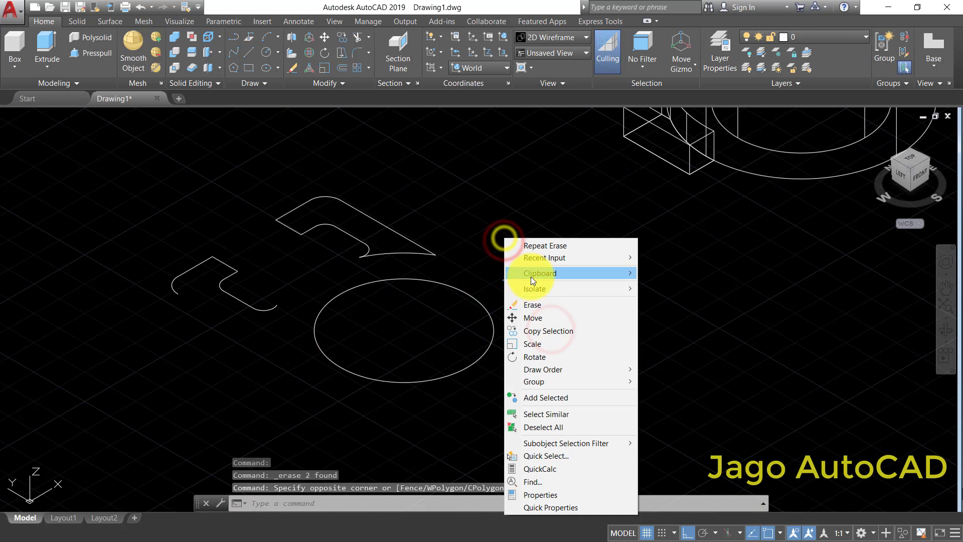
left_click(533, 301)
- Erase the inner circle and the left hooked arm's leftover lines from the separate profile
left_click(571, 398)
left_click(326, 319)
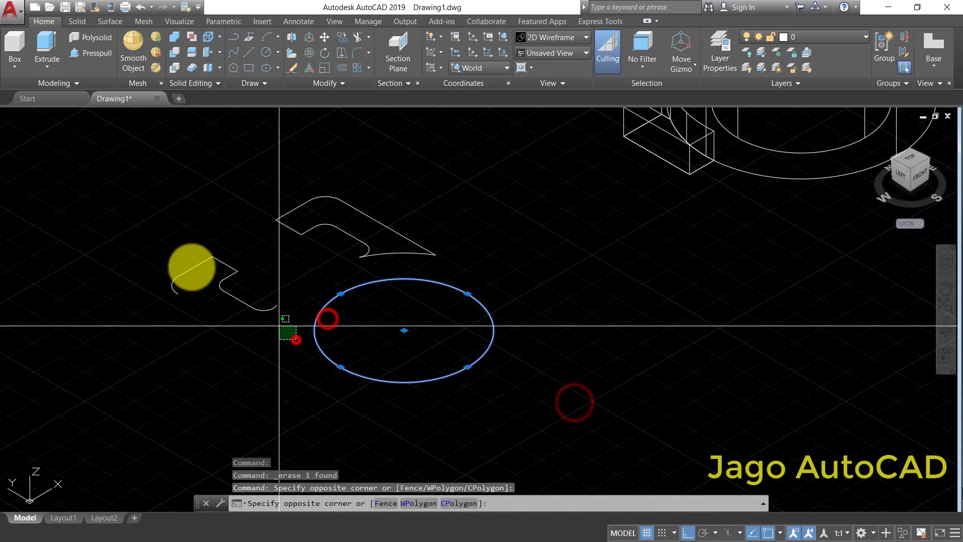
left_click(295, 340)
left_click(135, 247)
right_click(161, 211)
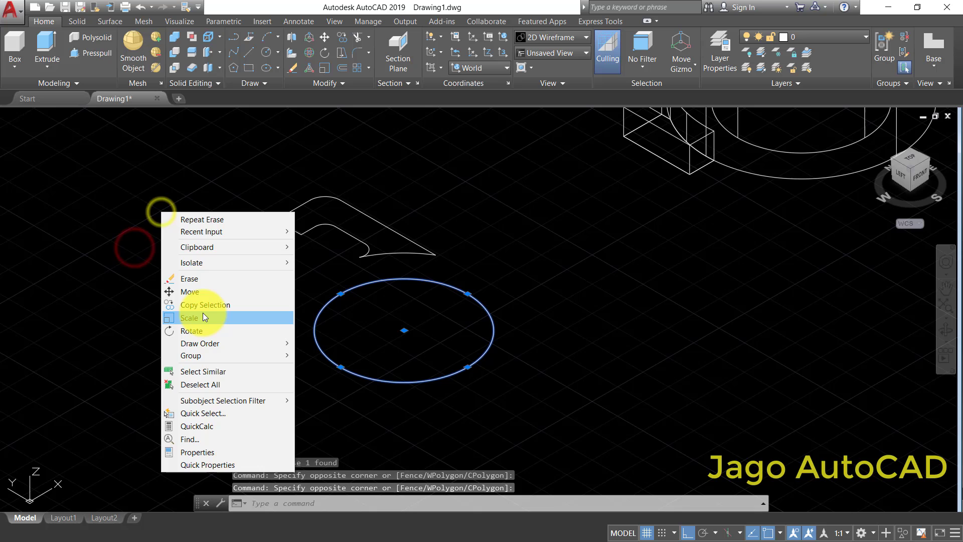
left_click(195, 281)
- Join the nine edges of the isolated hooked arm outline into one closed polyline
left_click(375, 254)
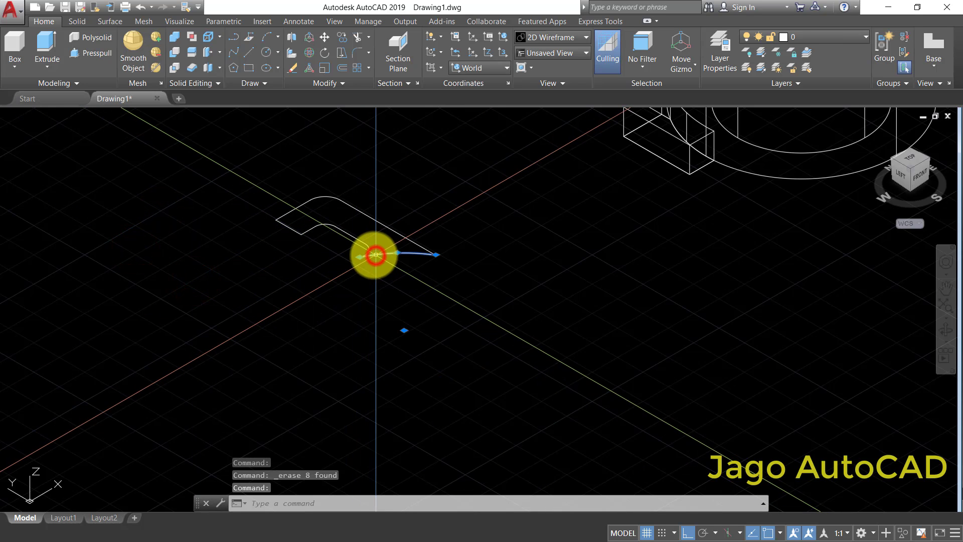
scroll(370, 246, "up", 5)
key("Escape")
key("Escape")
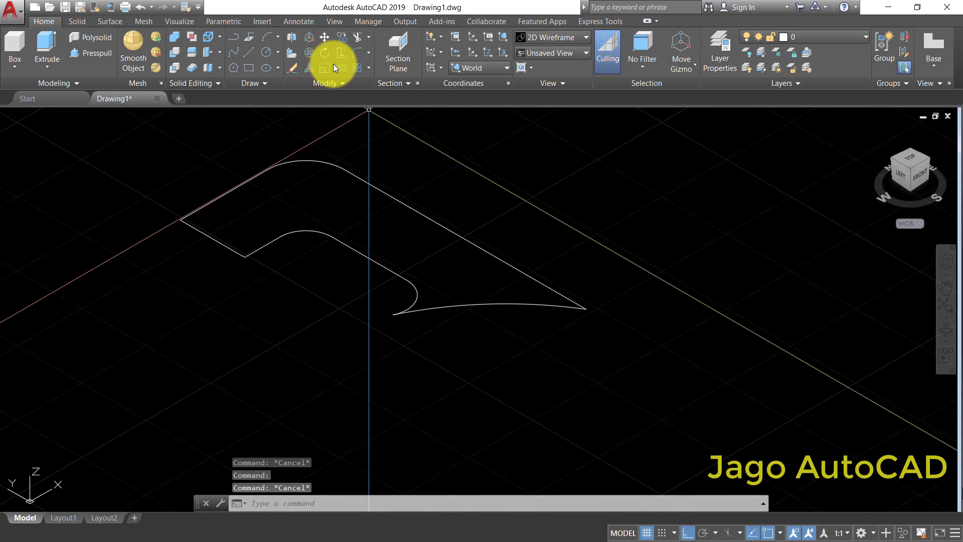
left_click(335, 81)
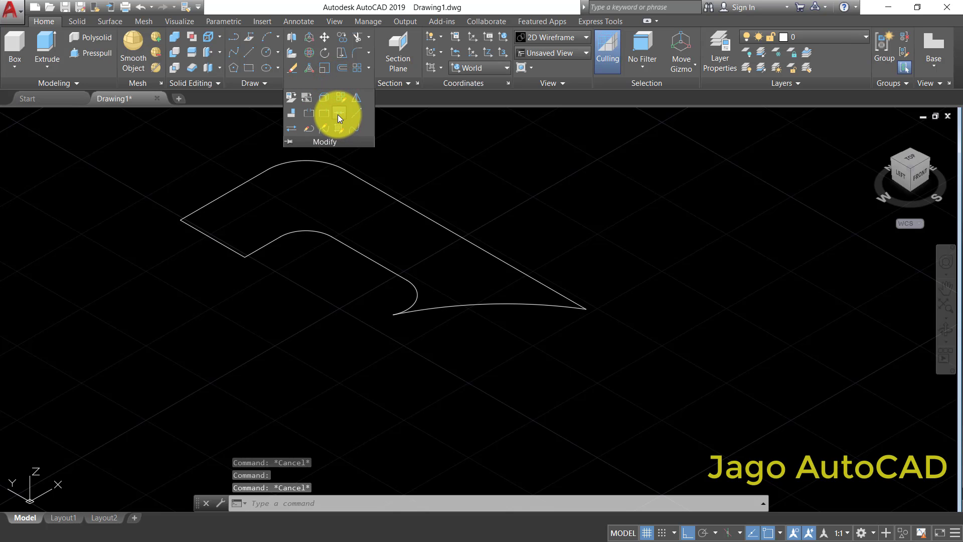
left_click(338, 115)
scroll(301, 211, "down", 2)
left_click(212, 166)
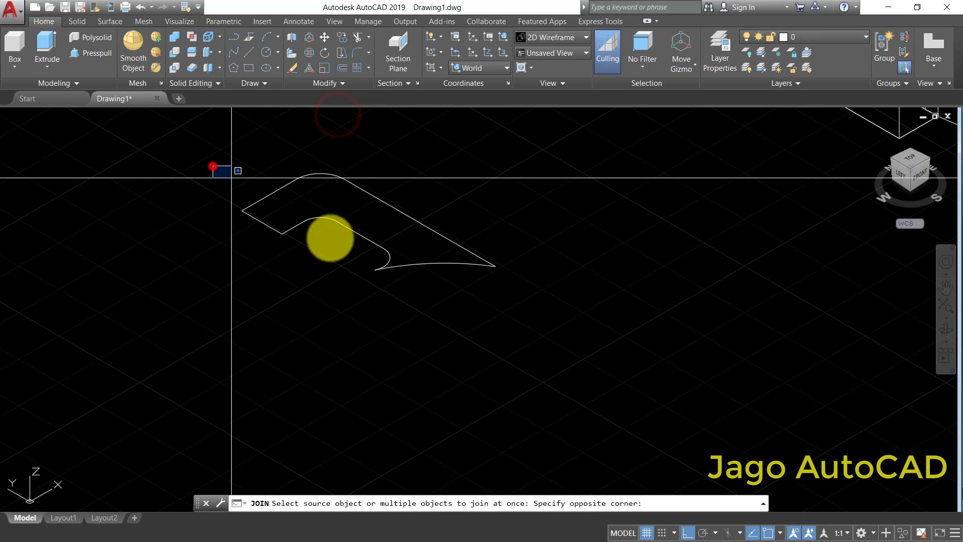
left_click(527, 333)
right_click(480, 196)
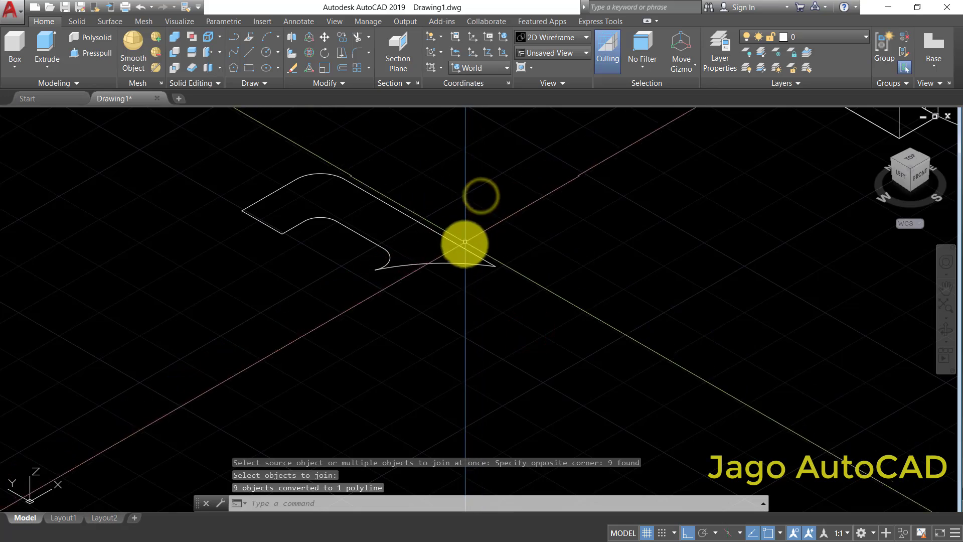
left_click(466, 242)
scroll(439, 258, "up", 2)
scroll(404, 274, "down", 4)
key("Escape")
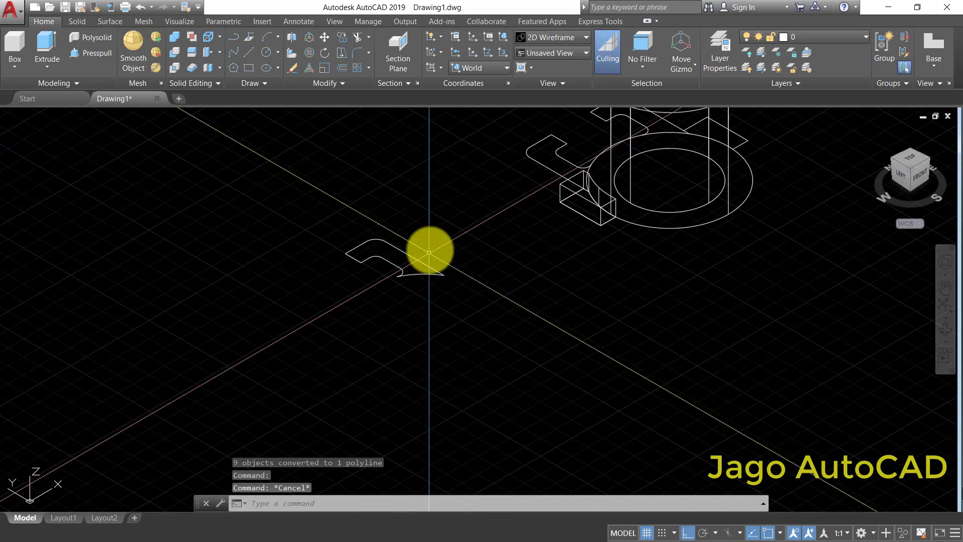
- Extrude the joined hooked arm outline to a height of 38, consulting the reference top view for its width
scroll(501, 231, "down", 8)
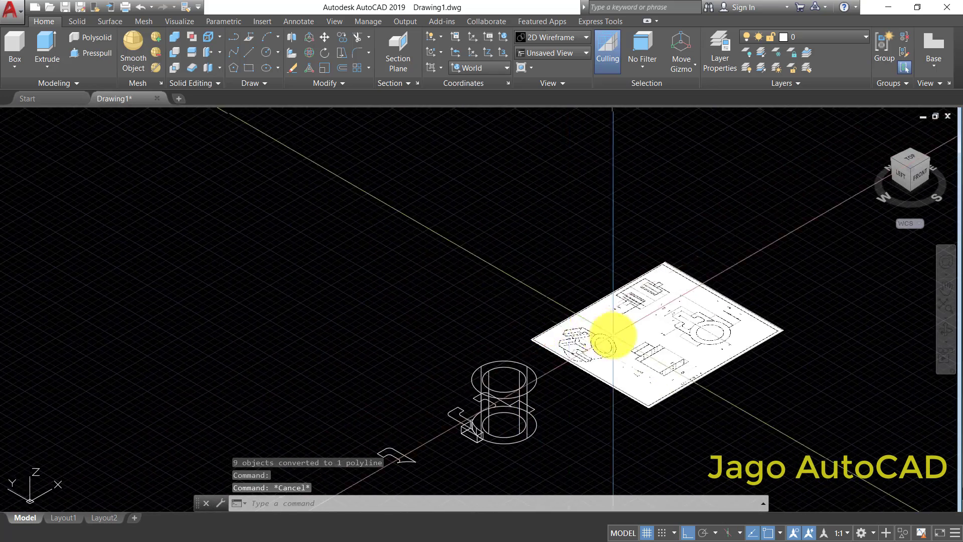
scroll(613, 335, "up", 5)
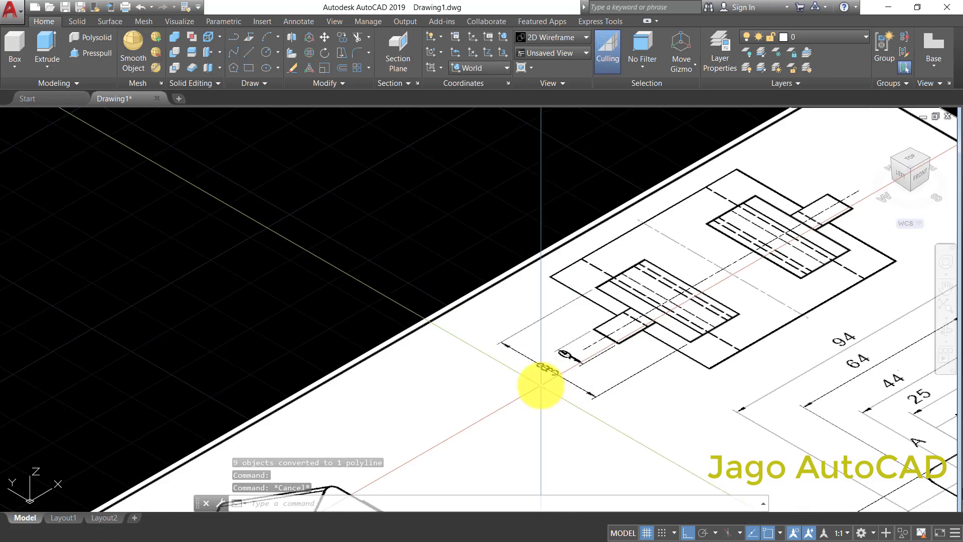
scroll(547, 371, "up", 5)
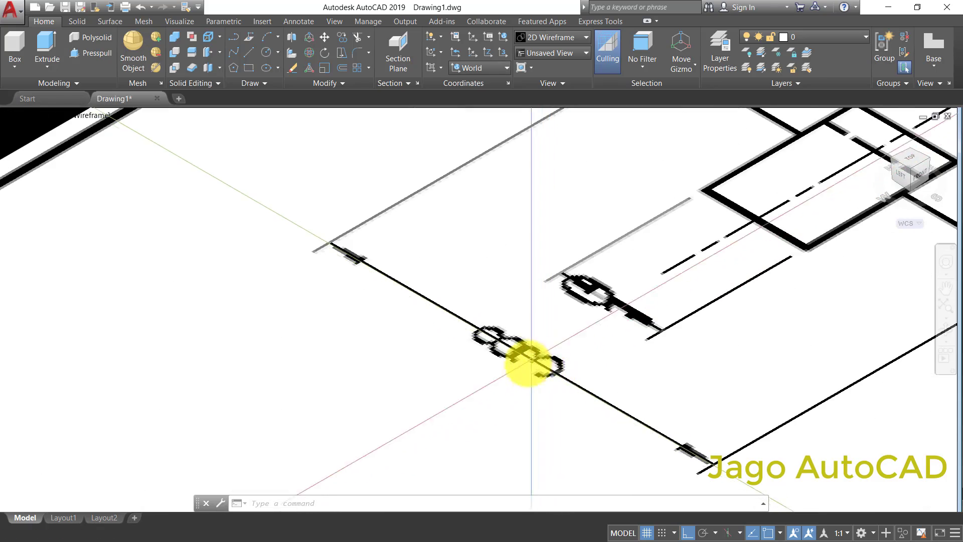
scroll(529, 362, "down", 10)
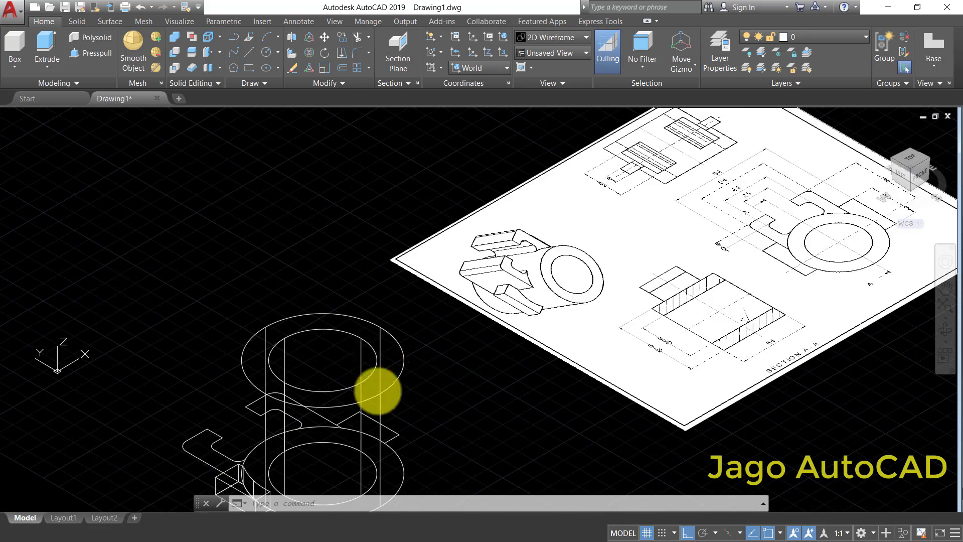
middle_click_drag(377, 391, 524, 240)
middle_click_drag(349, 400, 420, 352)
scroll(297, 358, "up", 2)
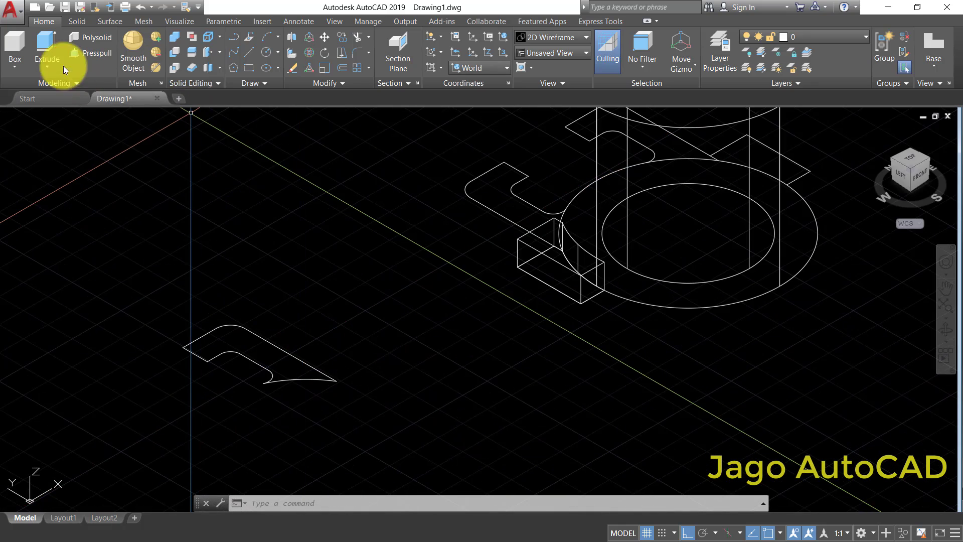
left_click(131, 416)
left_click(353, 312)
key("Return")
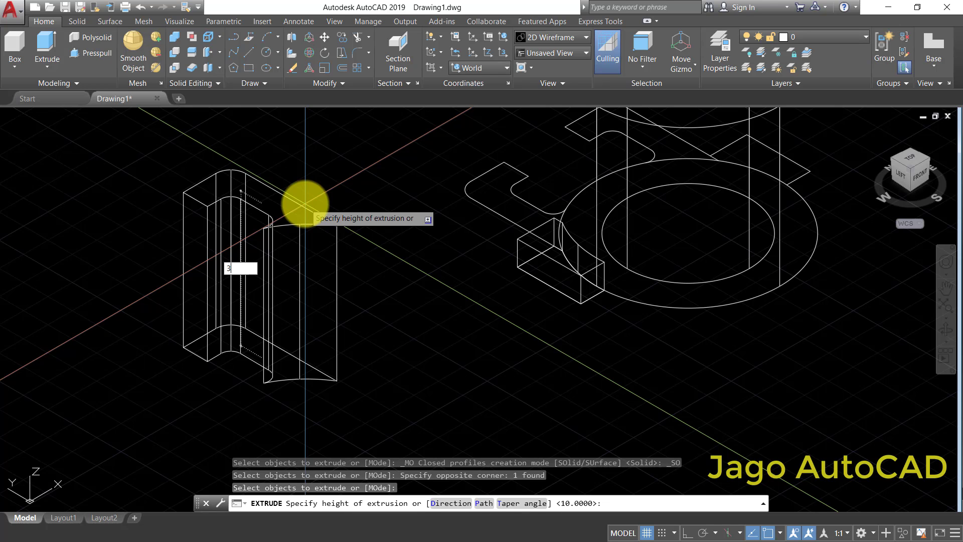
key("Return")
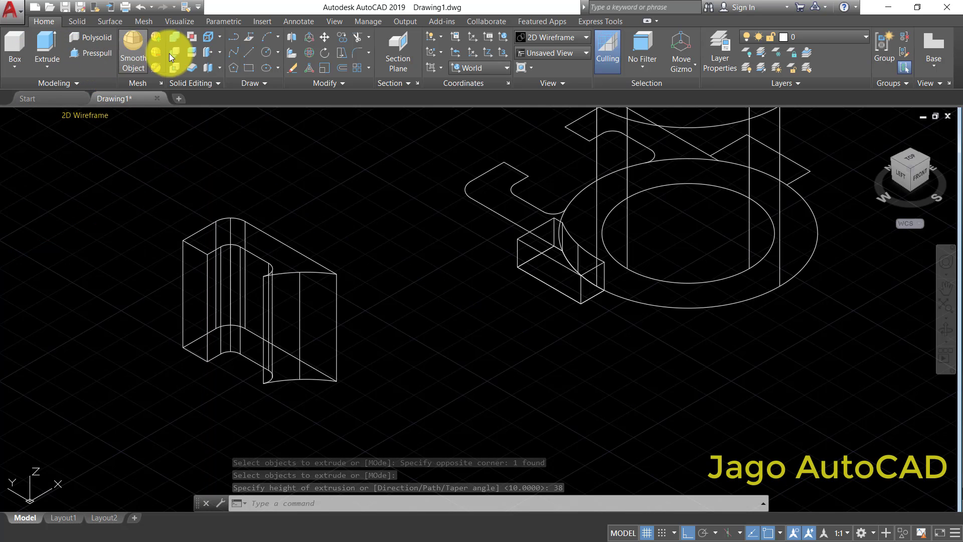
- Move the extruded hooked arm from its bottom corner at the arc's end to the matching point on the ring's outer circle
left_click(324, 37)
left_click(403, 299)
left_click(312, 430)
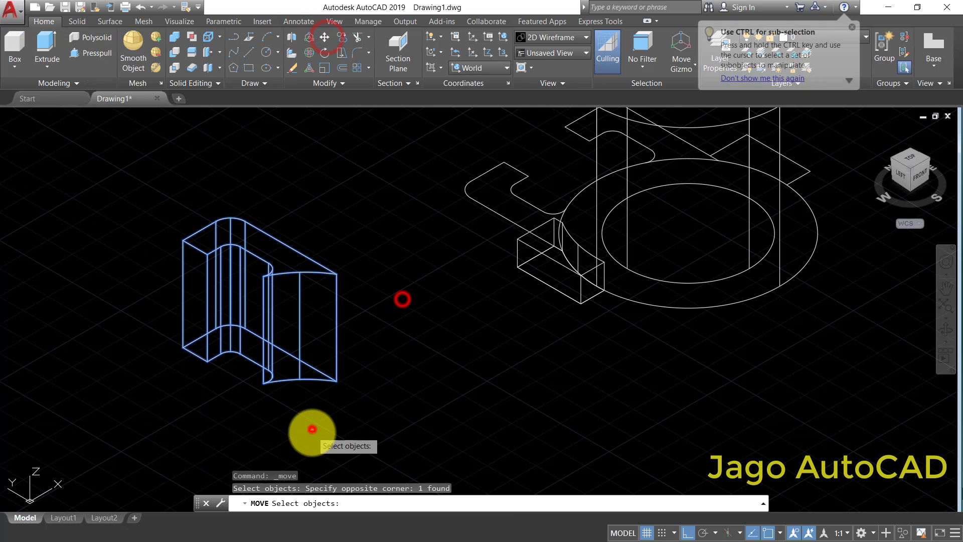
key("Return")
left_click(337, 381)
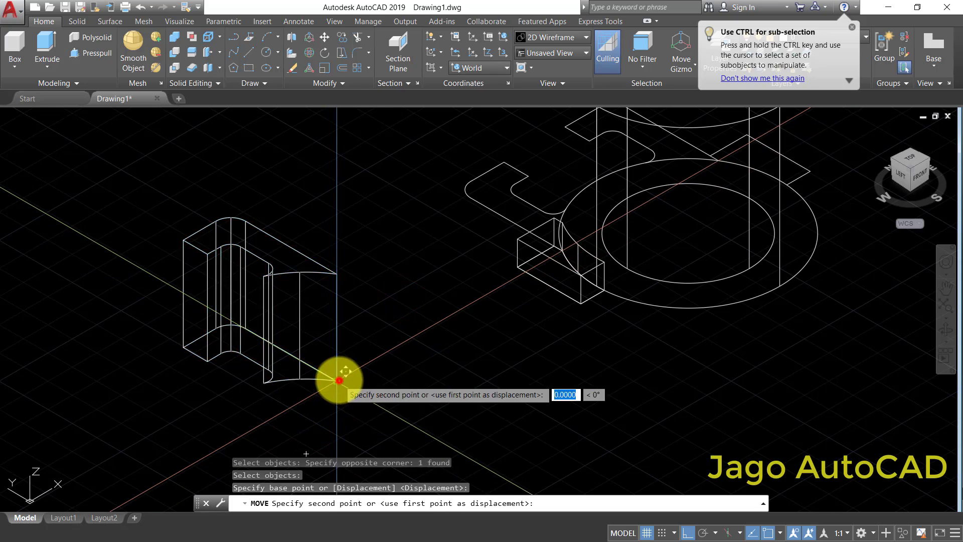
scroll(333, 381, "down", 2)
scroll(577, 248, "up", 4)
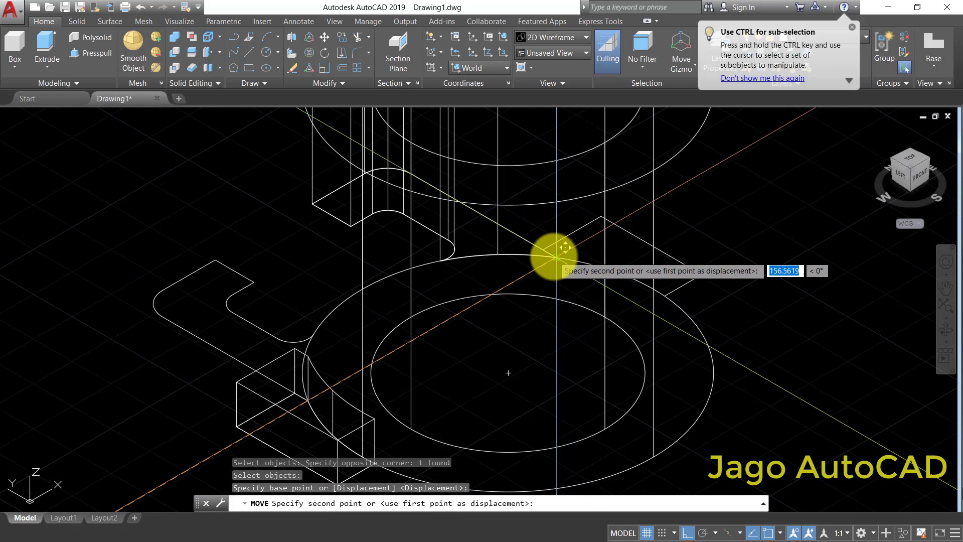
left_click(557, 256)
- Inspect the placed hooked arm in the Front and Right views and return to the Top view
scroll(490, 308, "down", 4)
scroll(471, 271, "up", 3)
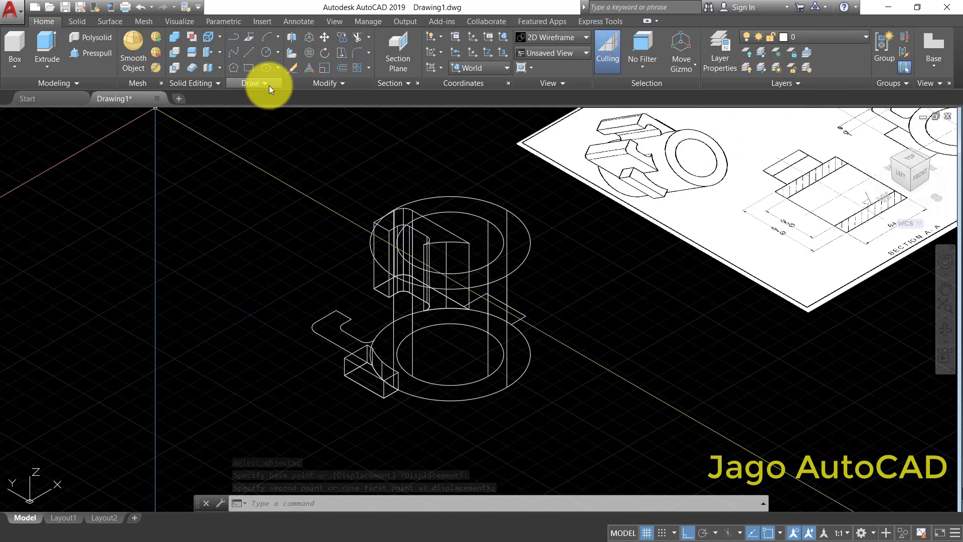
left_click(33, 114)
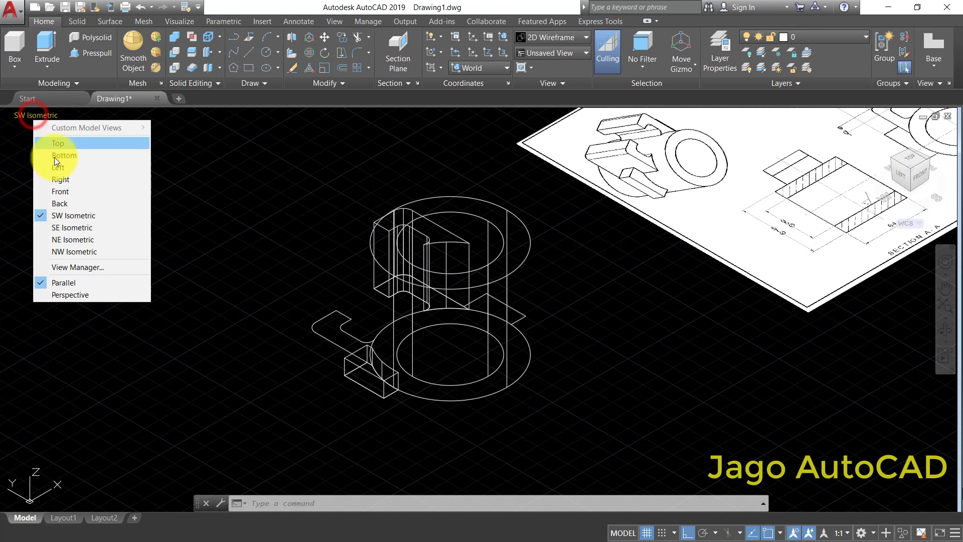
left_click(59, 190)
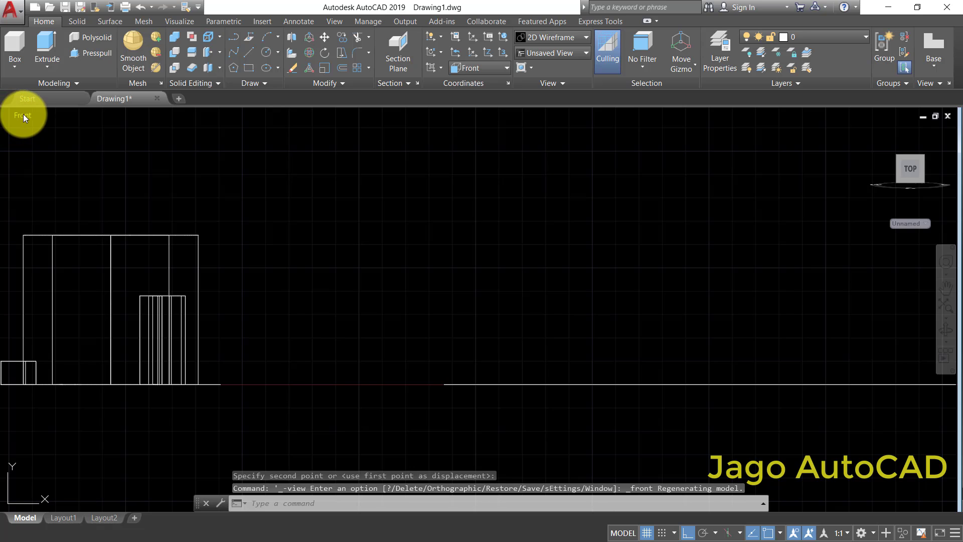
left_click(23, 115)
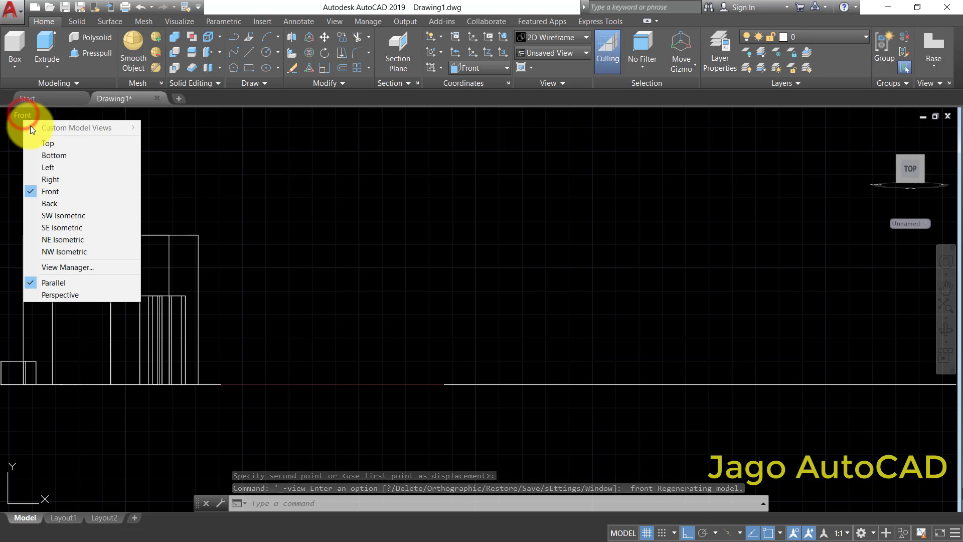
left_click(48, 179)
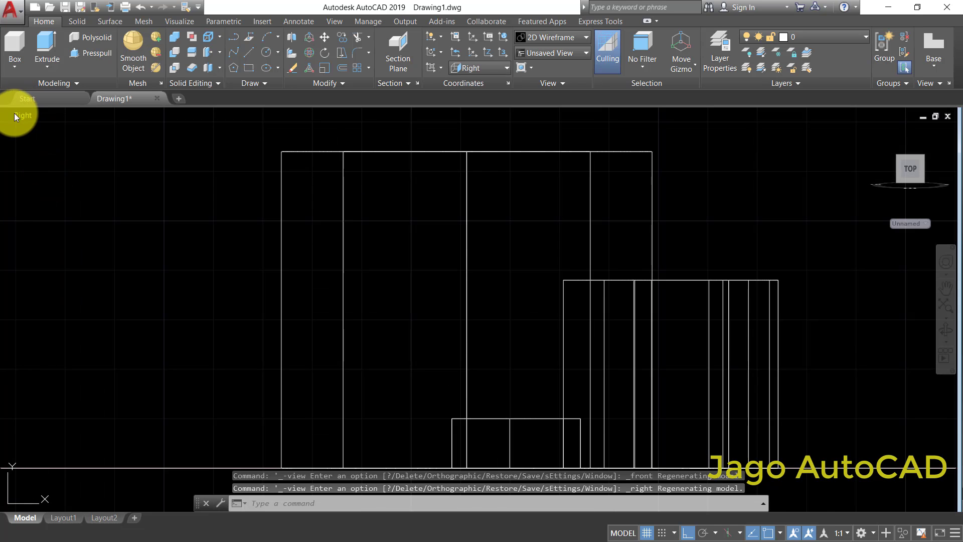
left_click(18, 116)
left_click(39, 145)
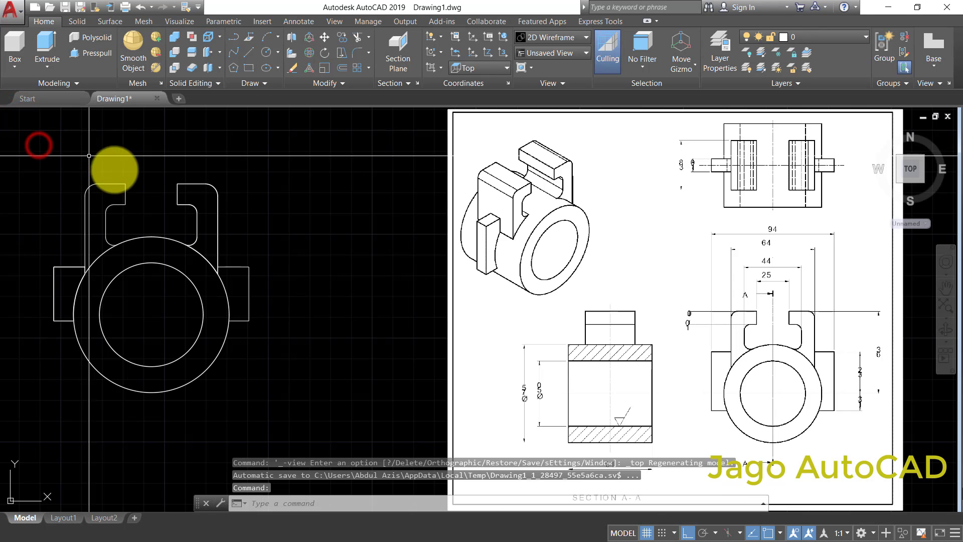
- Mirror the extruded right hooked arm and left lug about a vertical line through the ring's centre, keeping the source objects
scroll(502, 261, "down", 2)
scroll(366, 217, "up", 6)
scroll(362, 248, "down", 1)
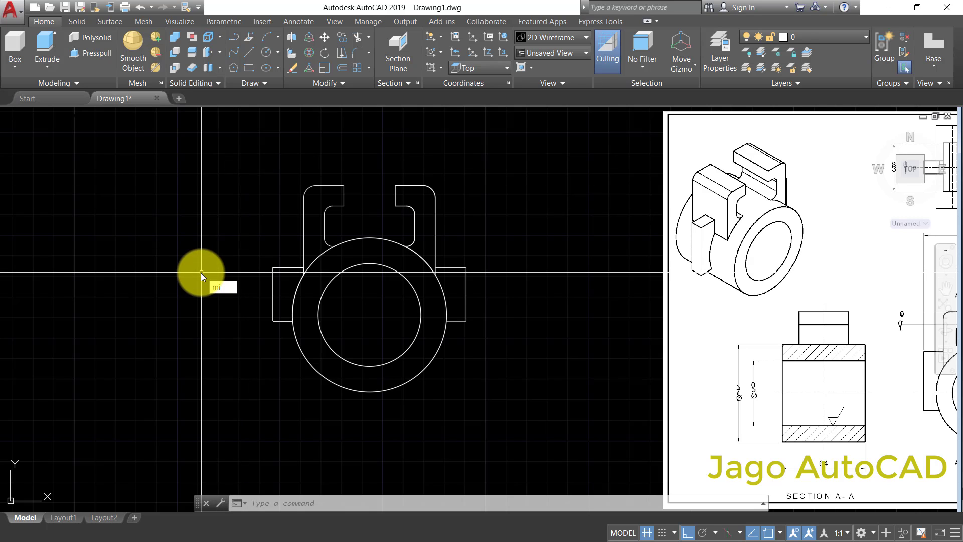
left_click(240, 302)
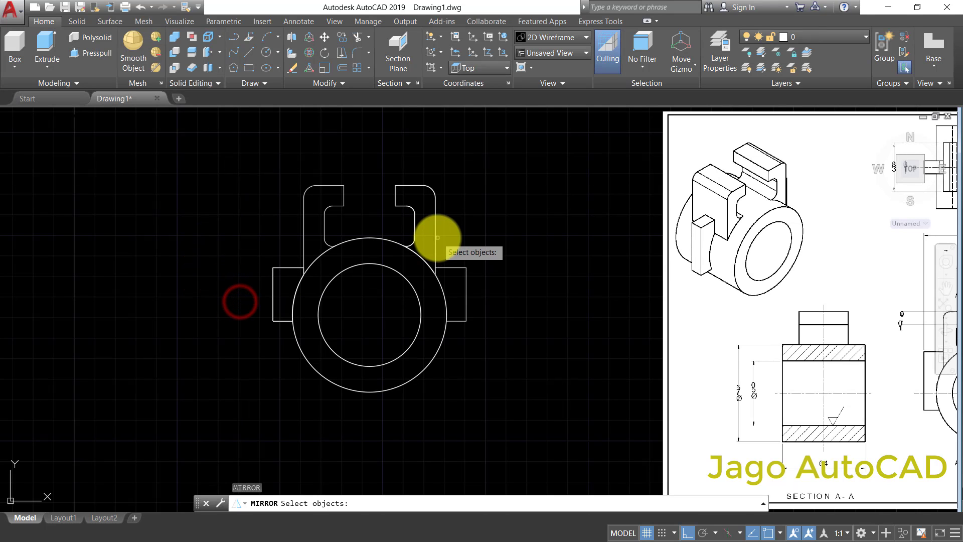
scroll(495, 251, "down", 2)
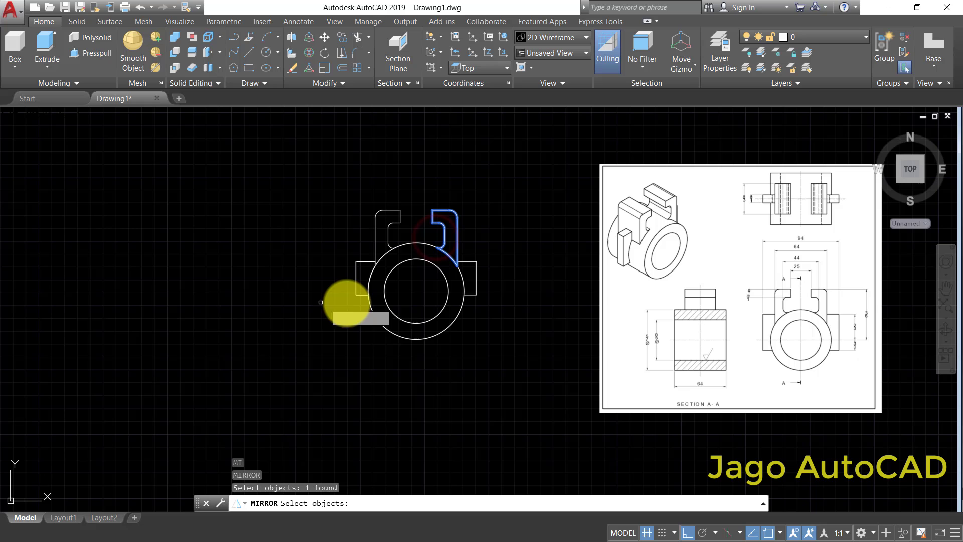
left_click(354, 294)
key("Return")
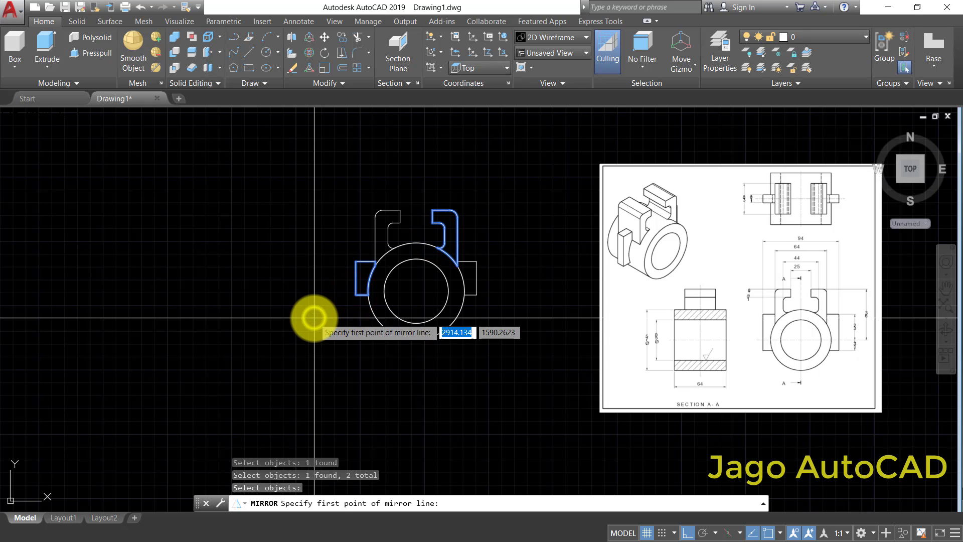
left_click(416, 291)
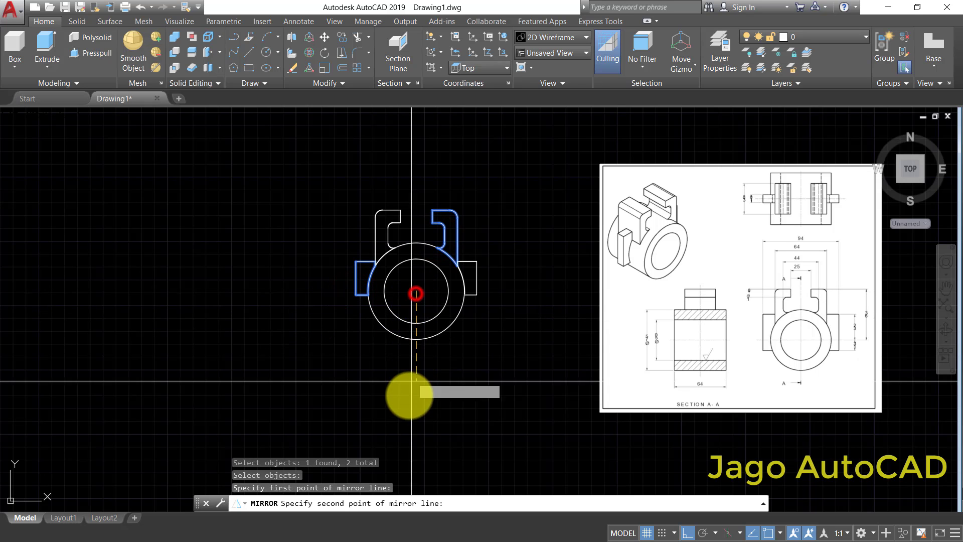
left_click(406, 412)
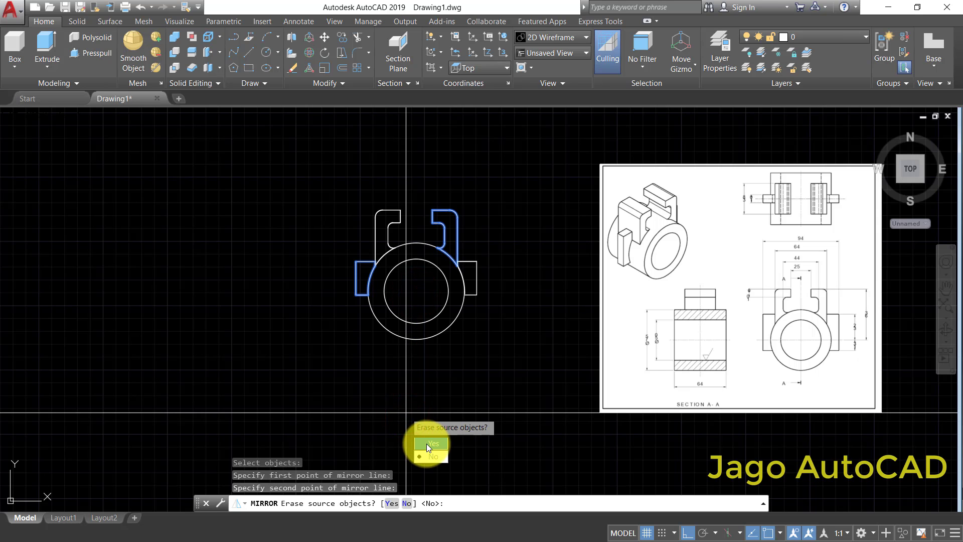
left_click(420, 454)
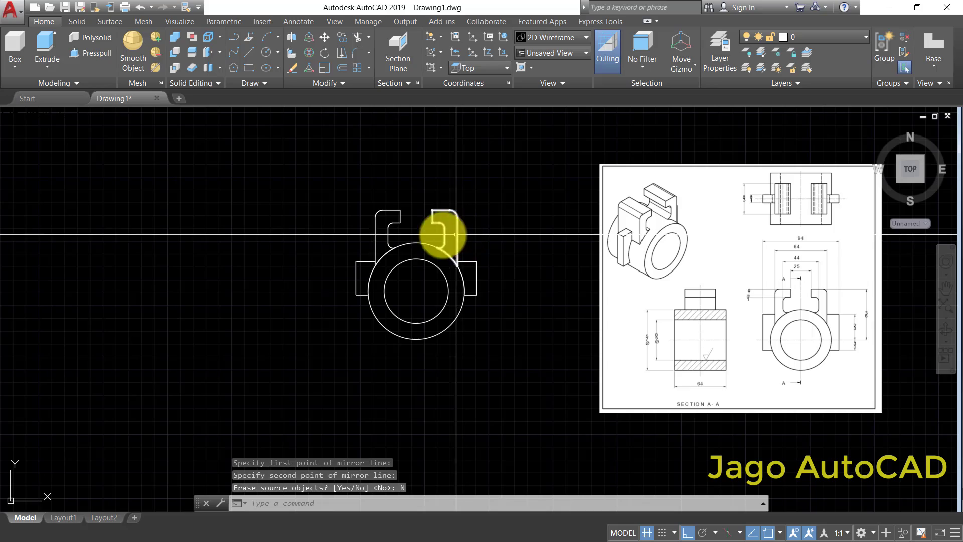
- Orbit the model slightly and examine the arm and lug widths in the reference drawing's top view
left_click(945, 325)
left_click_drag(759, 338, 499, 391)
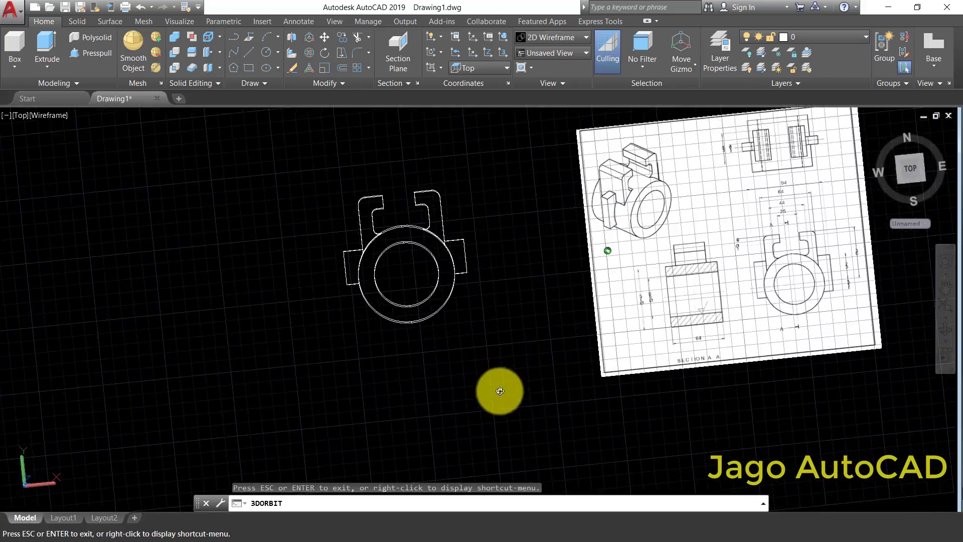
key("Escape")
scroll(602, 205, "up", 8)
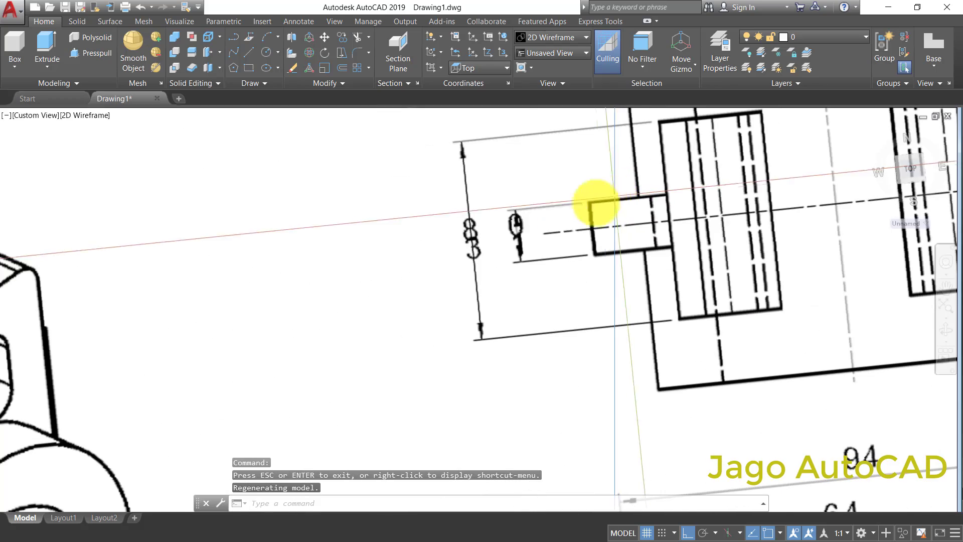
scroll(534, 376, "down", 10)
scroll(551, 370, "up", 4)
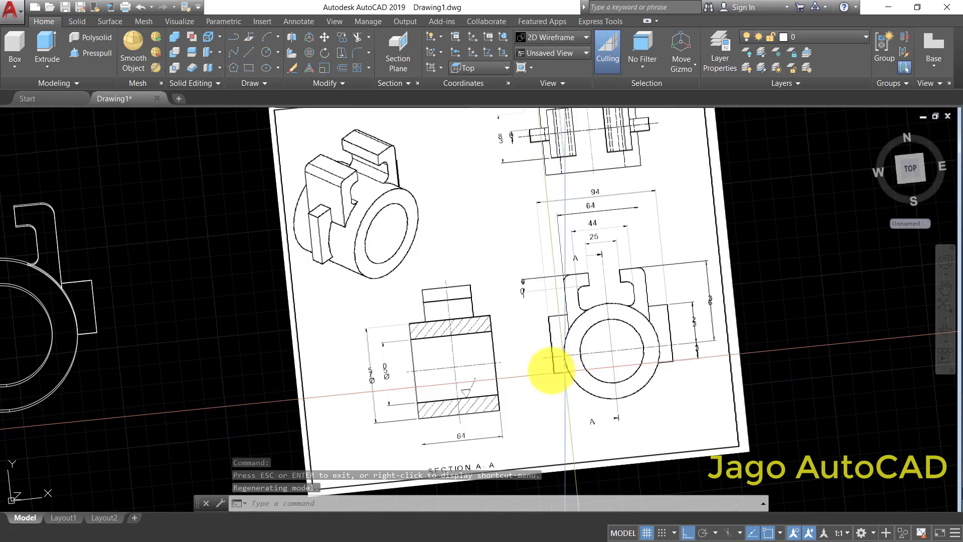
middle_click_drag(232, 337, 509, 293)
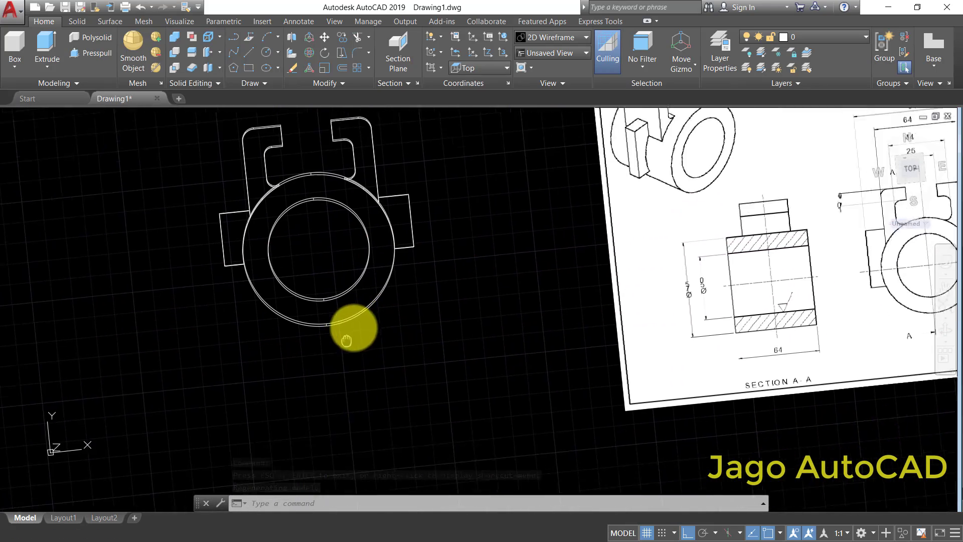
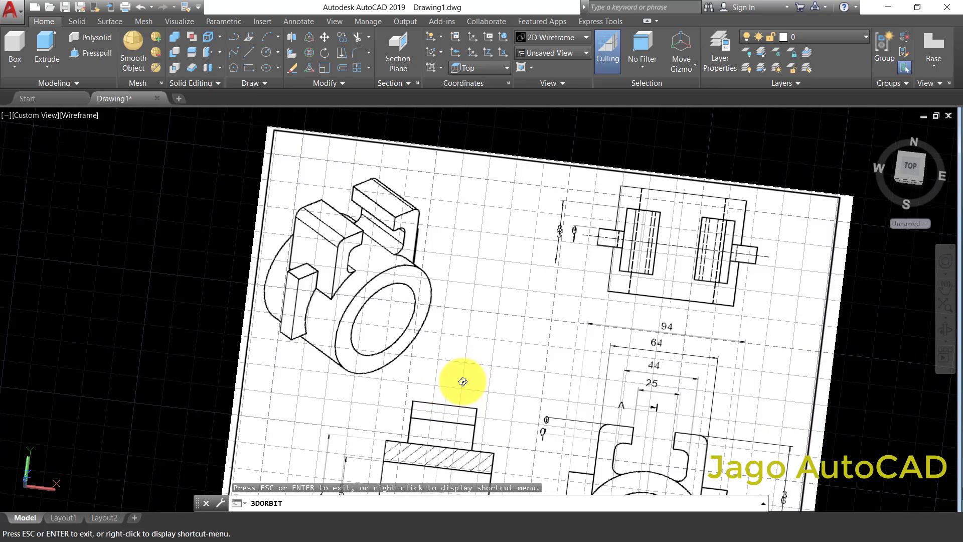
- Orbit the model beside the reference drawing to inspect the arms and lugs, and restore the Top view
mouse_move(671, 221)
left_mouse_down()
mouse_move(613, 215)
mouse_move(626, 241)
left_mouse_up()
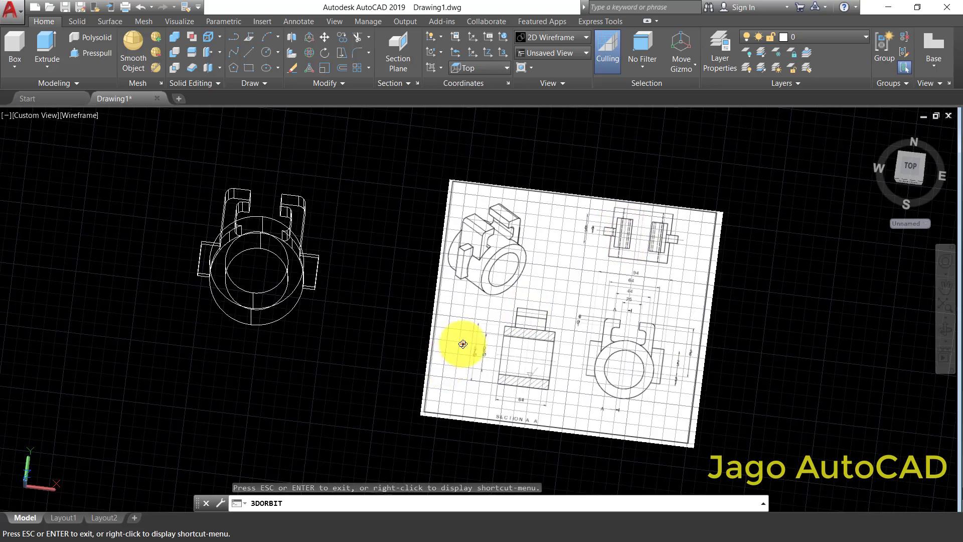
mouse_move(462, 344)
left_mouse_down()
mouse_move(524, 254)
mouse_move(423, 322)
mouse_move(428, 360)
mouse_move(396, 411)
mouse_move(356, 447)
mouse_move(357, 359)
mouse_move(410, 234)
mouse_move(355, 383)
mouse_move(296, 393)
left_mouse_up()
key("Escape")
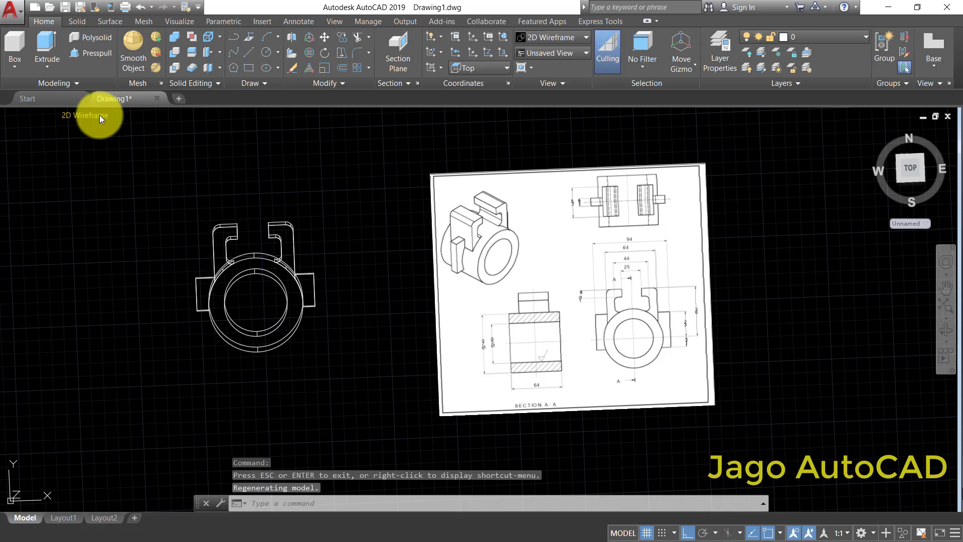
left_click(34, 115)
left_click(47, 144)
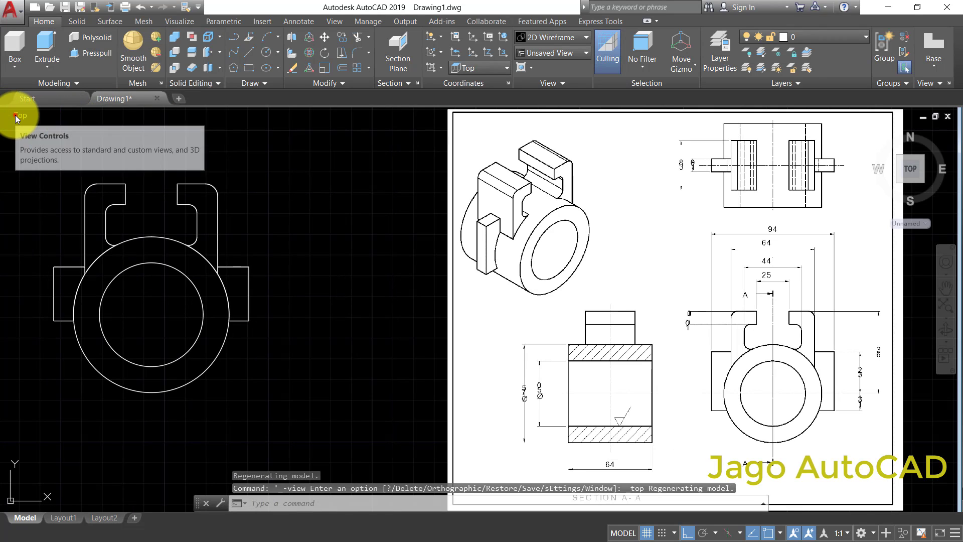
- Switch to the Right view and check the ring's extrusion height from base to top edge with a linear dimension, without placing it
left_click(15, 117)
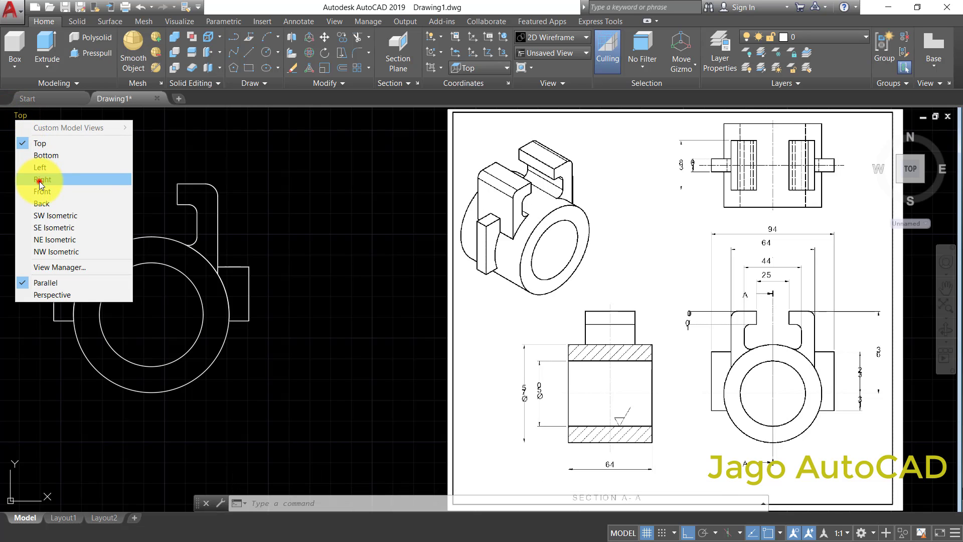
left_click(40, 181)
scroll(423, 297, "up", 2)
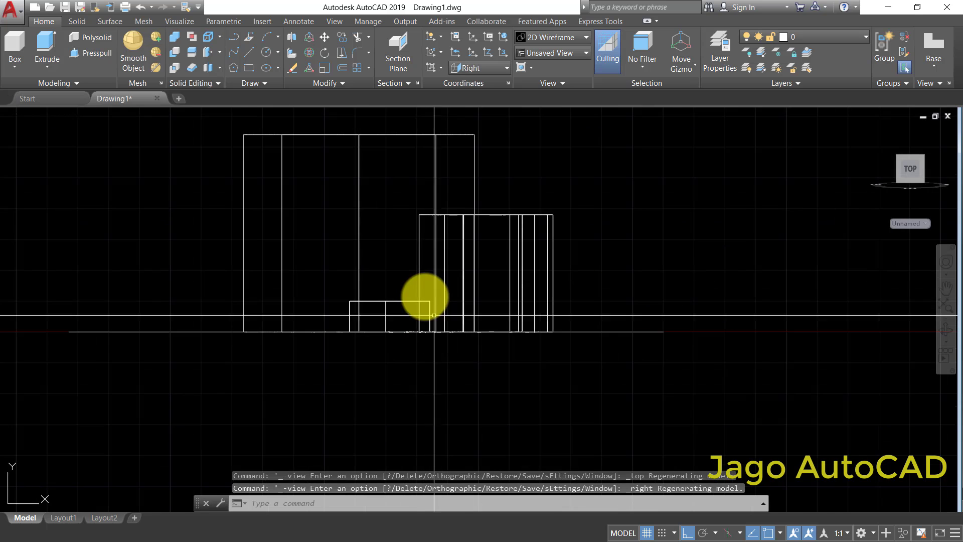
middle_click_drag(395, 262, 409, 283)
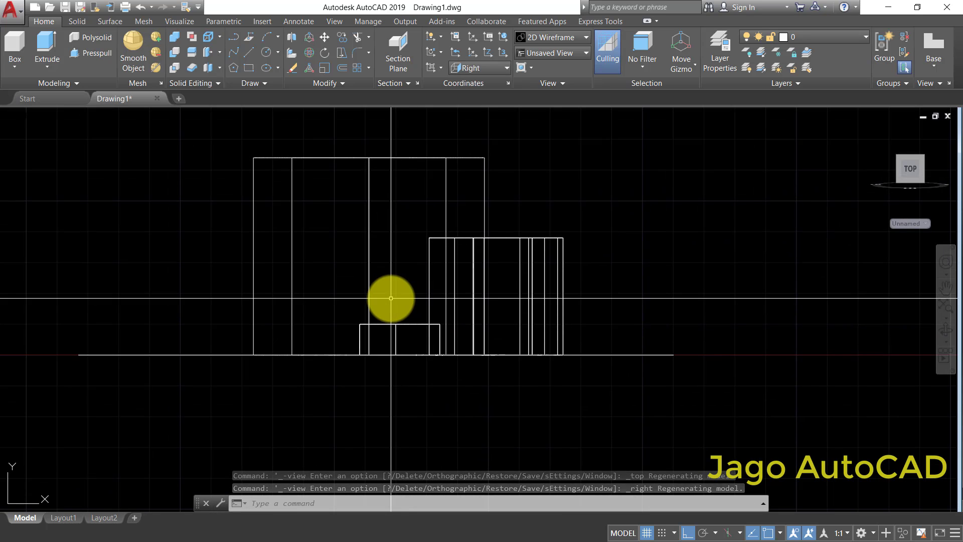
type("DLI")
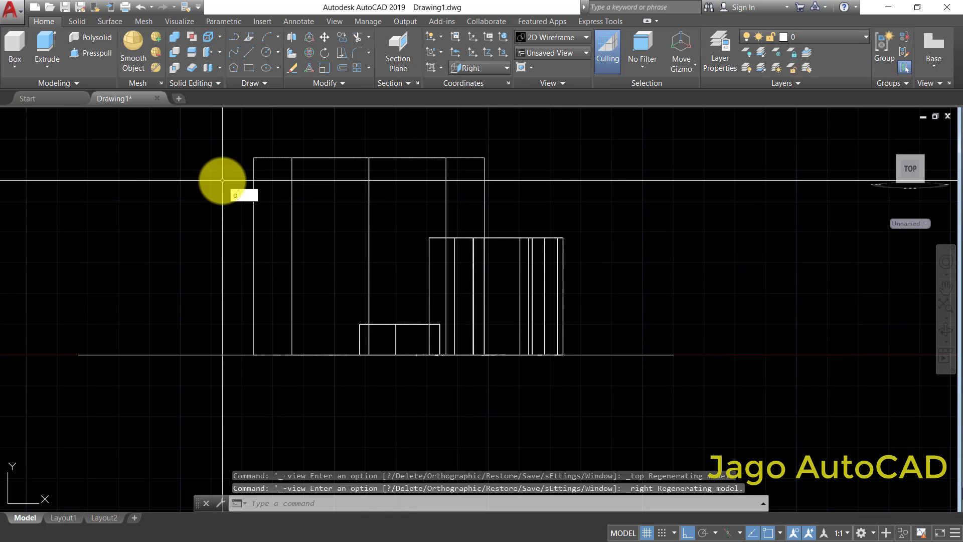
left_click(249, 209)
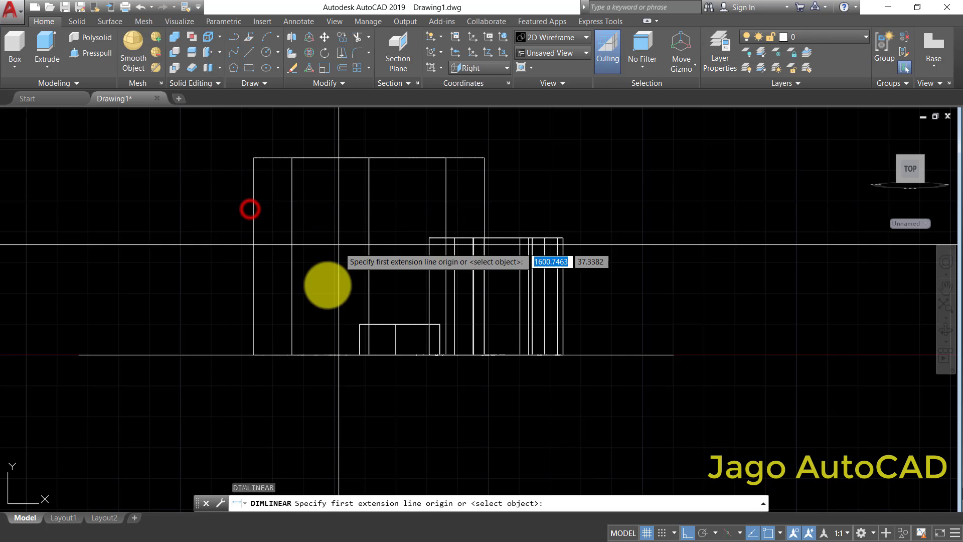
left_click(253, 355)
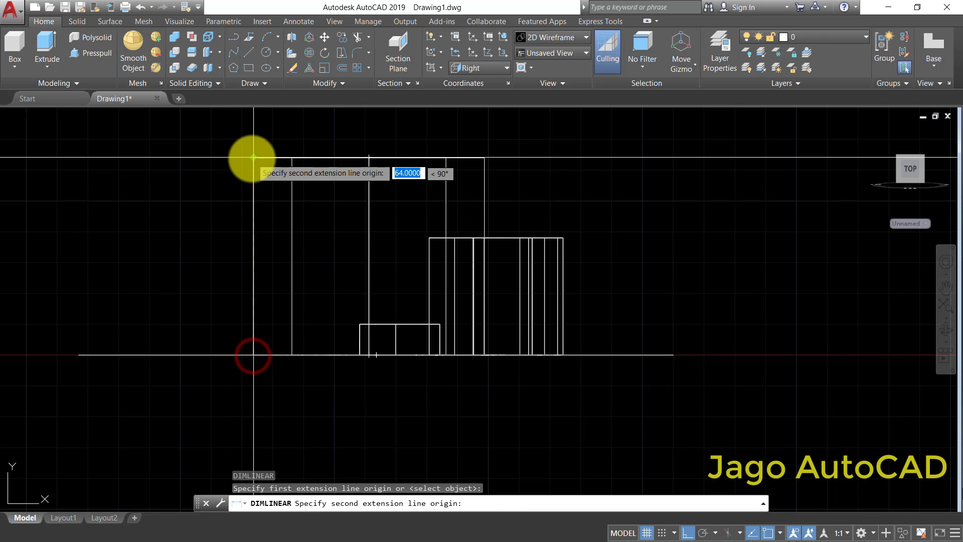
left_click(253, 158)
scroll(239, 260, "up", 5)
key("Escape")
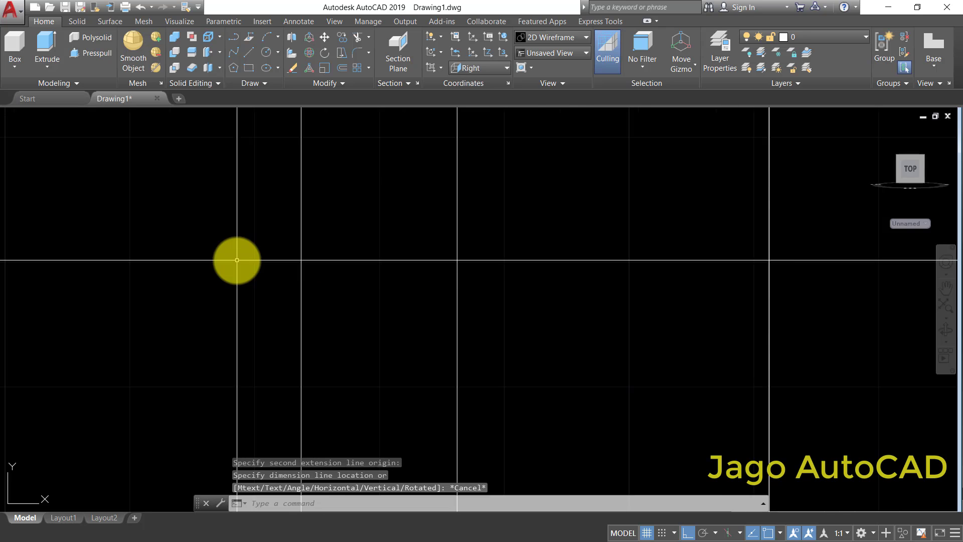
scroll(237, 260, "down", 4)
scroll(246, 245, "down", 2)
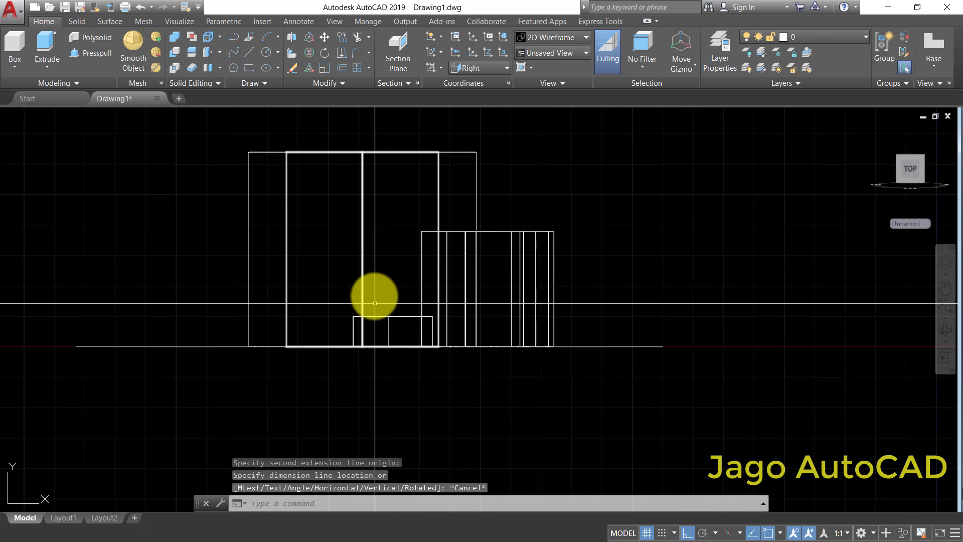
middle_click_drag(374, 297, 371, 315)
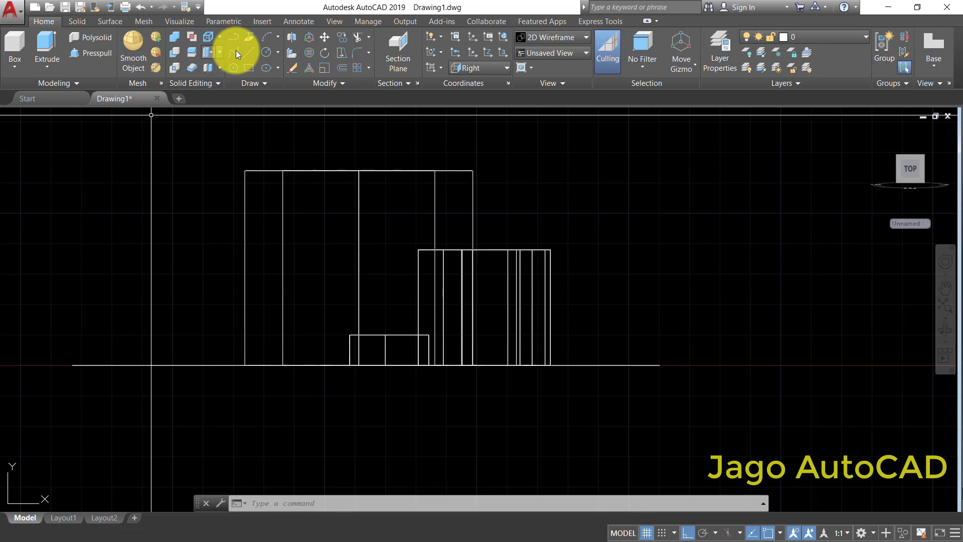
right_click(206, 208)
left_click(219, 216)
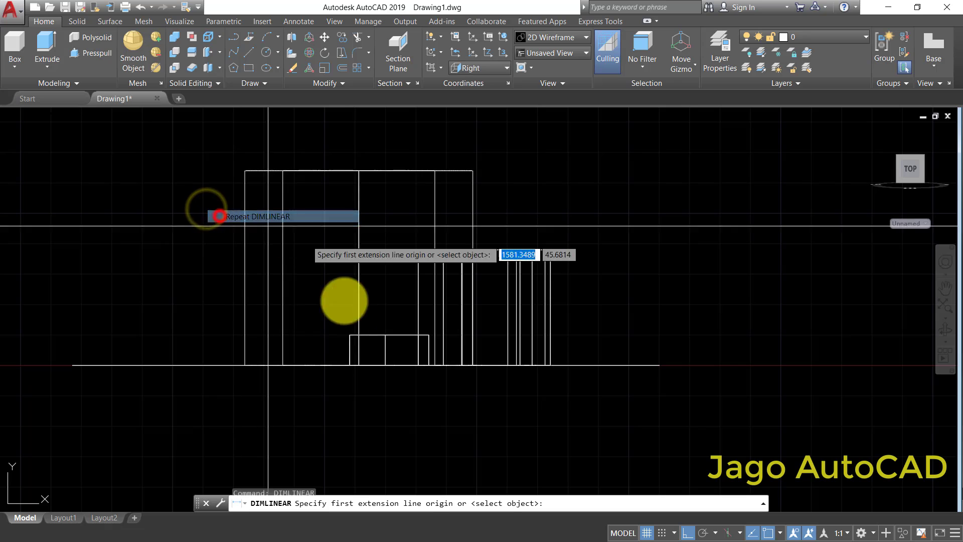
left_click(350, 351)
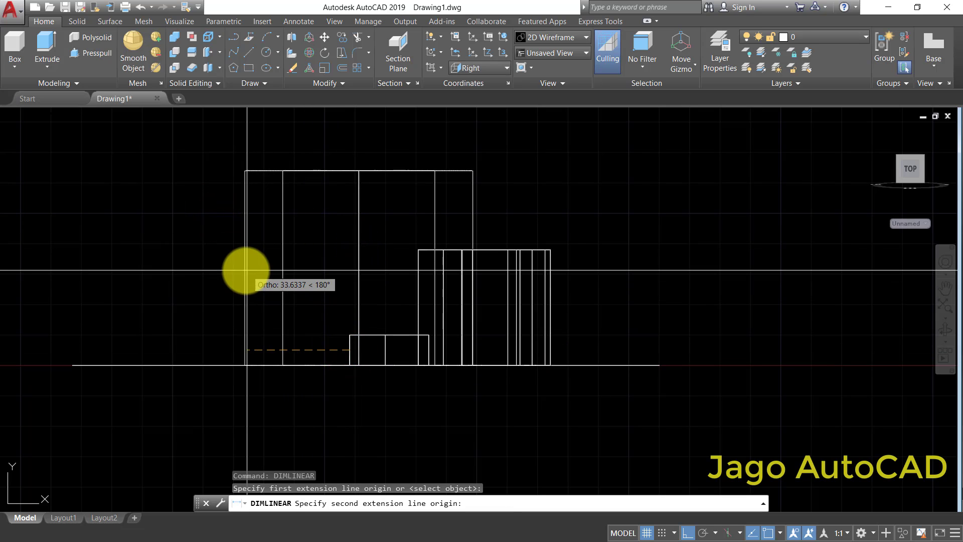
key("Escape")
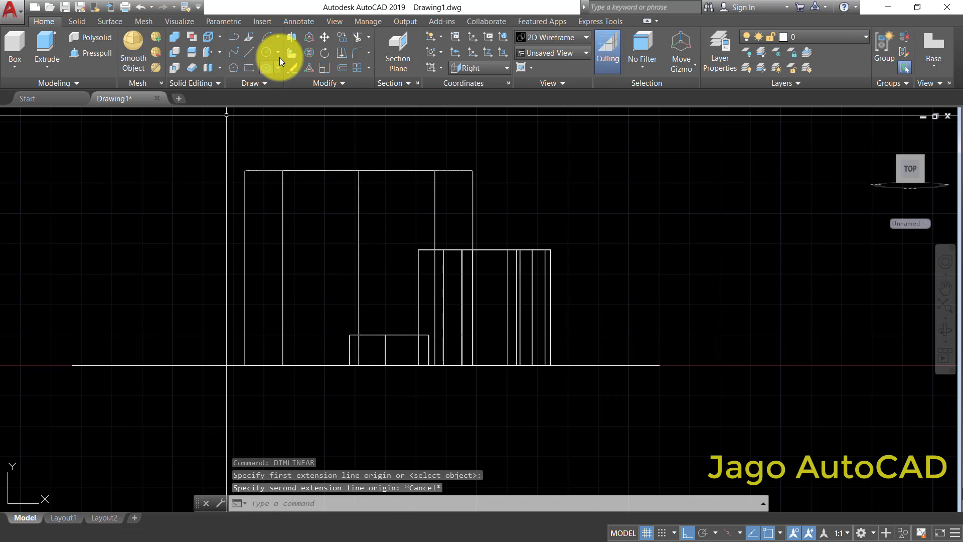
- Draw a vertical line along the ring's outer edge from its base corner to its upper corner
left_click(254, 51)
left_click(245, 365)
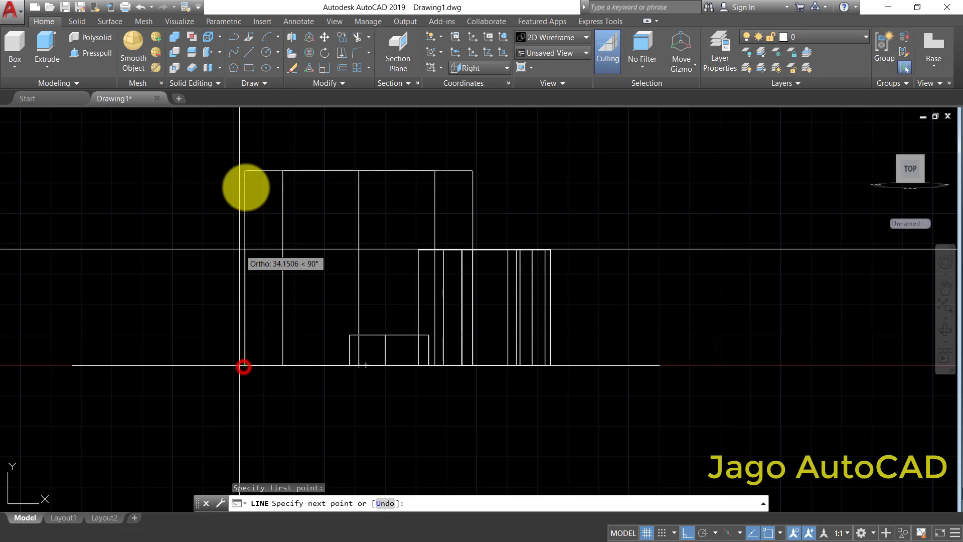
left_click(244, 171)
key("Escape")
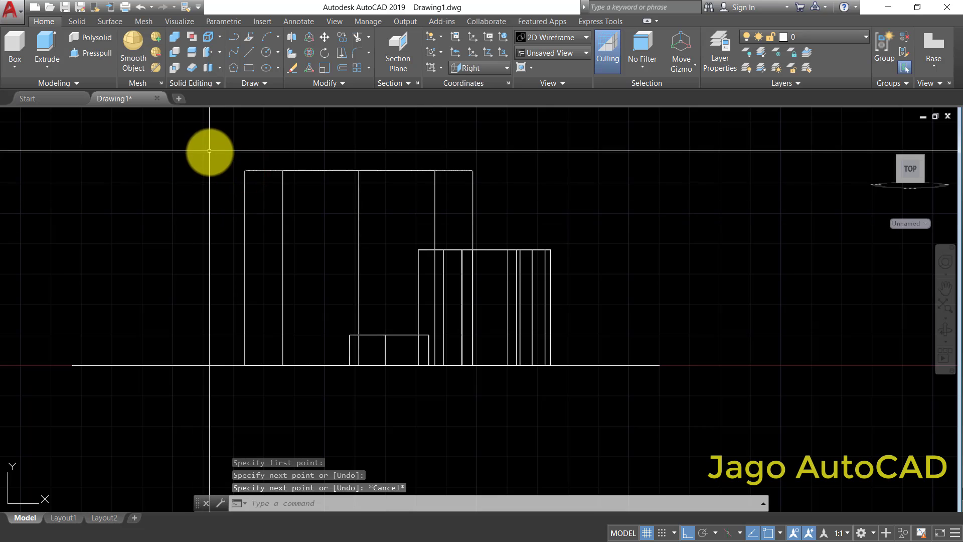
left_click(245, 204)
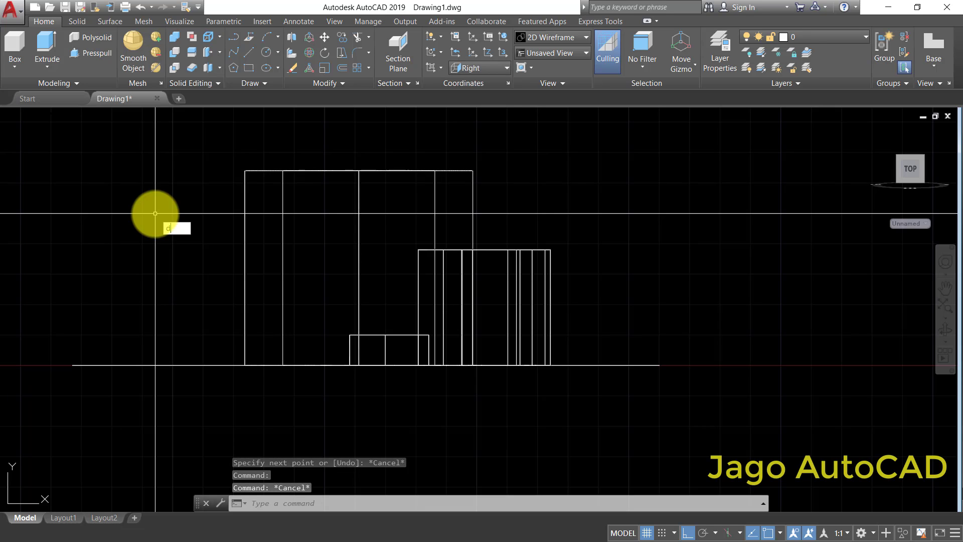
- Measure the vertical distance from the lug edge's midpoint to the midpoint of the ring's edge line, without placing the dimension
type("li")
left_click(188, 240)
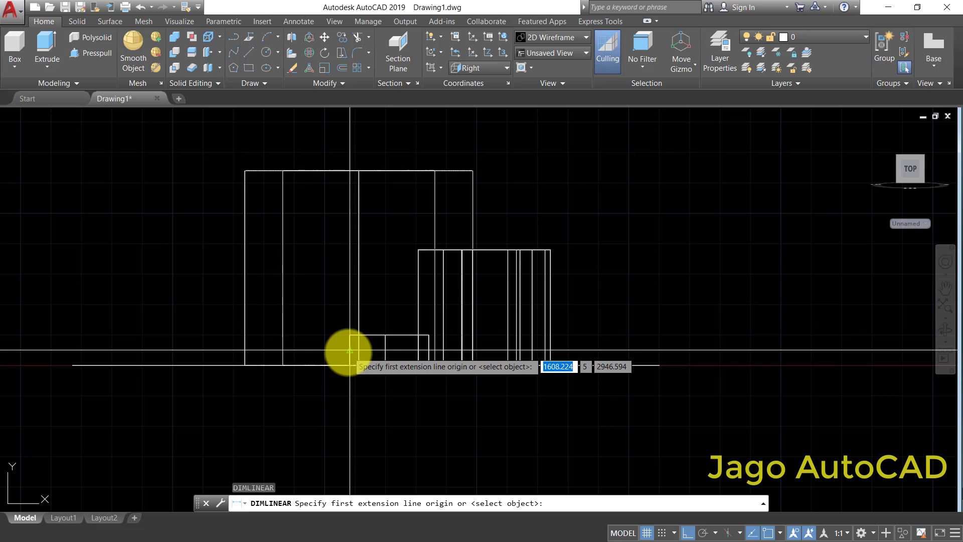
left_click(347, 349)
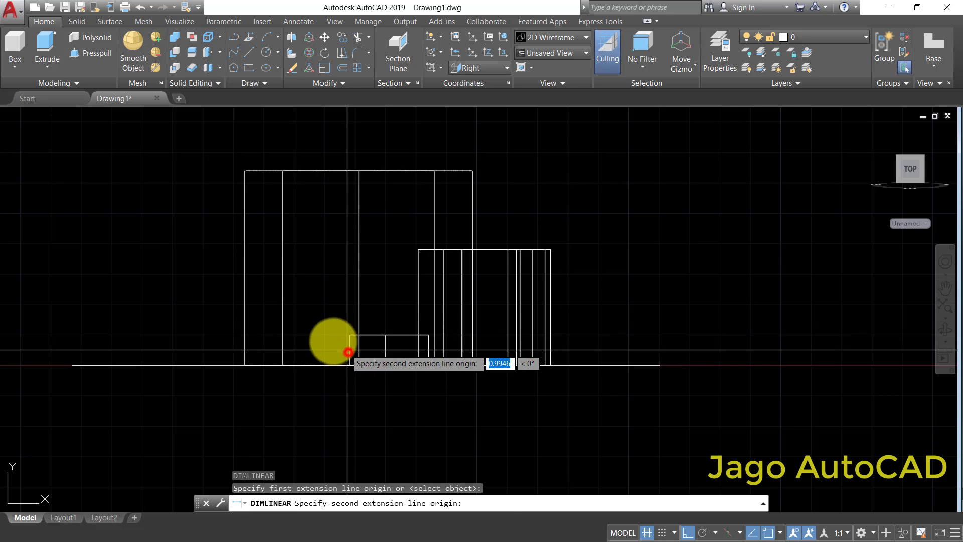
left_click(244, 267)
scroll(134, 286, "up", 6)
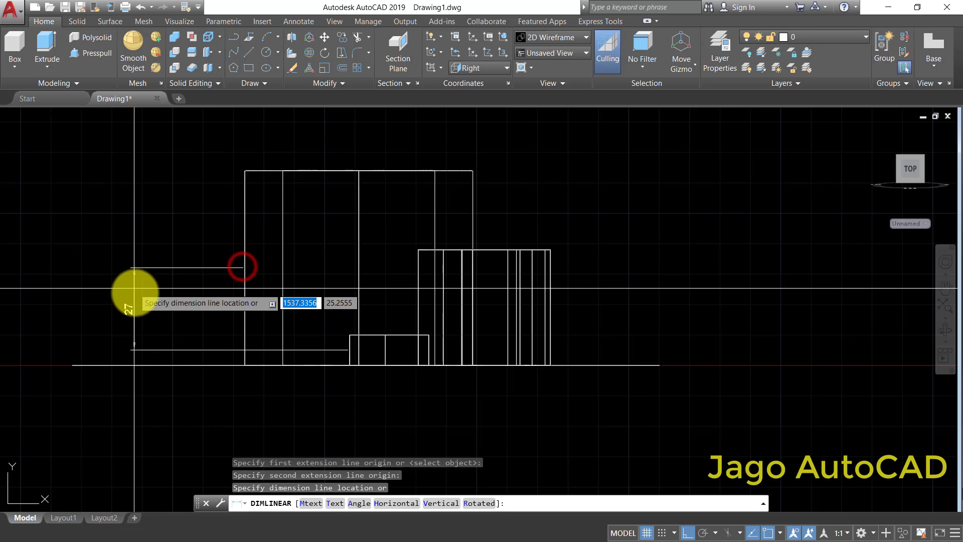
scroll(134, 312, "down", 6)
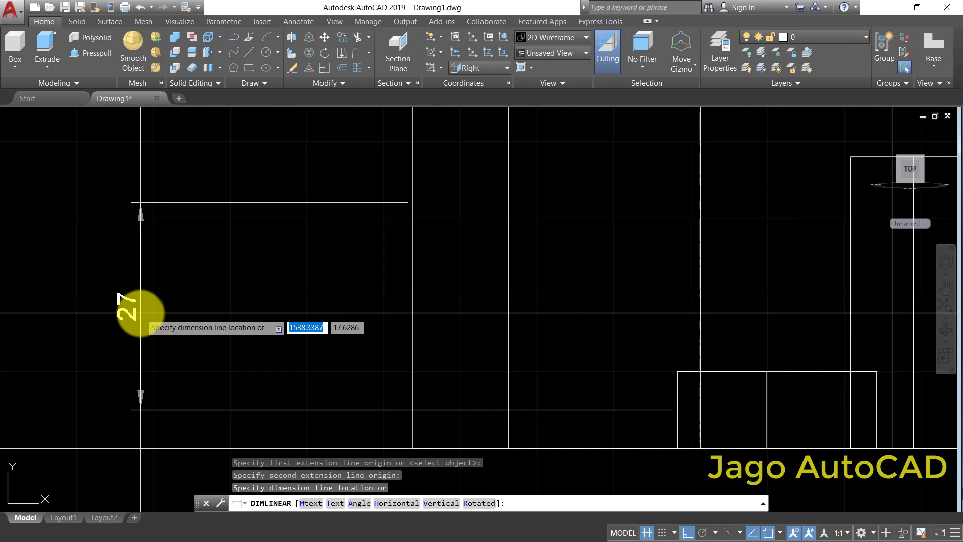
key("Escape")
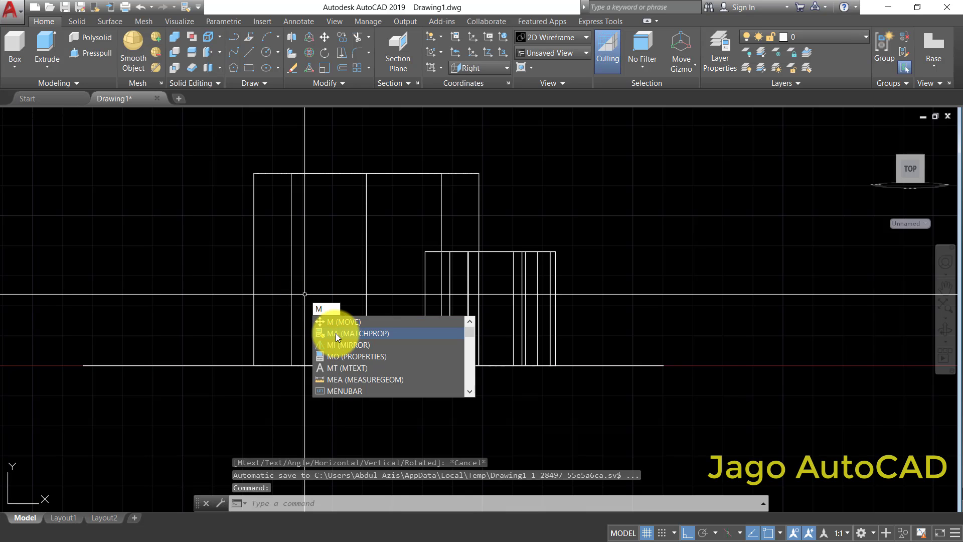
- Move the side lugs 27 units straight up along the ring's height
left_click(338, 322)
left_click(300, 277)
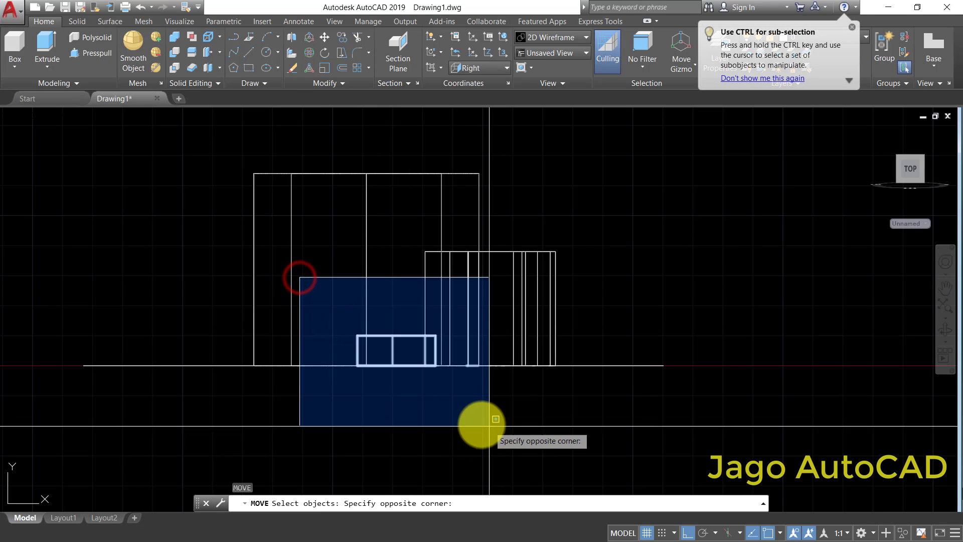
left_click(456, 418)
key("Return")
left_click(606, 325)
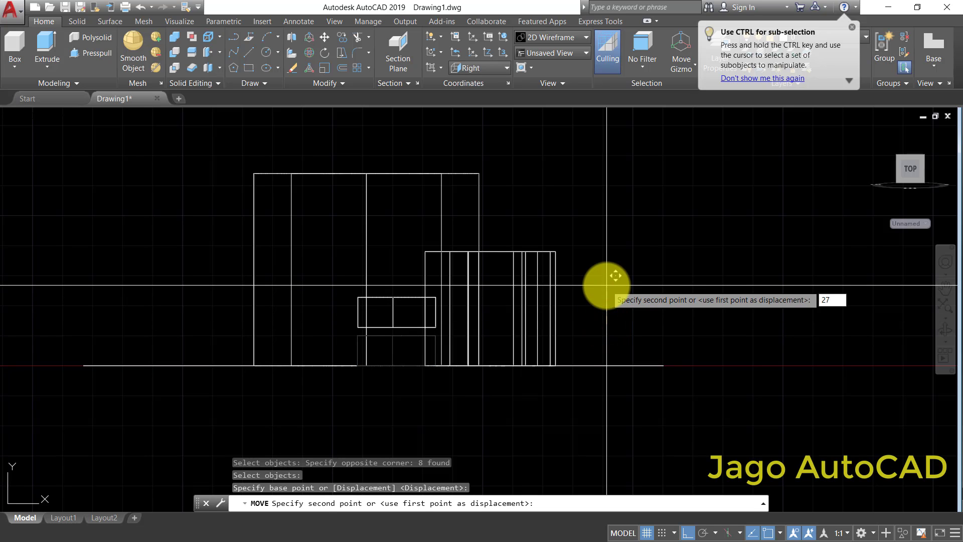
type("27")
key("Return")
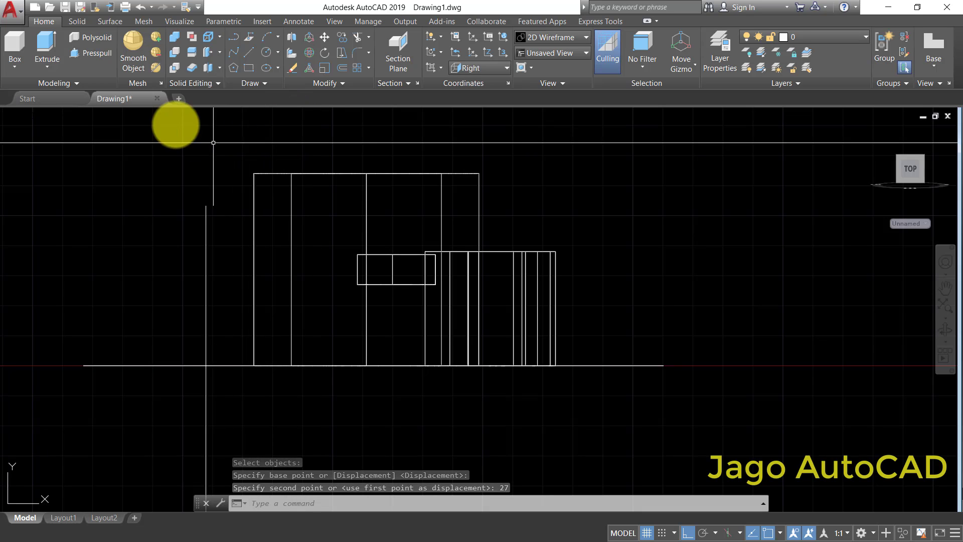
- Measure the vertical offset between the midpoints of the hooked arm's edge and the ring's edge with a temporary linear dimension, and erase it
type("dim")
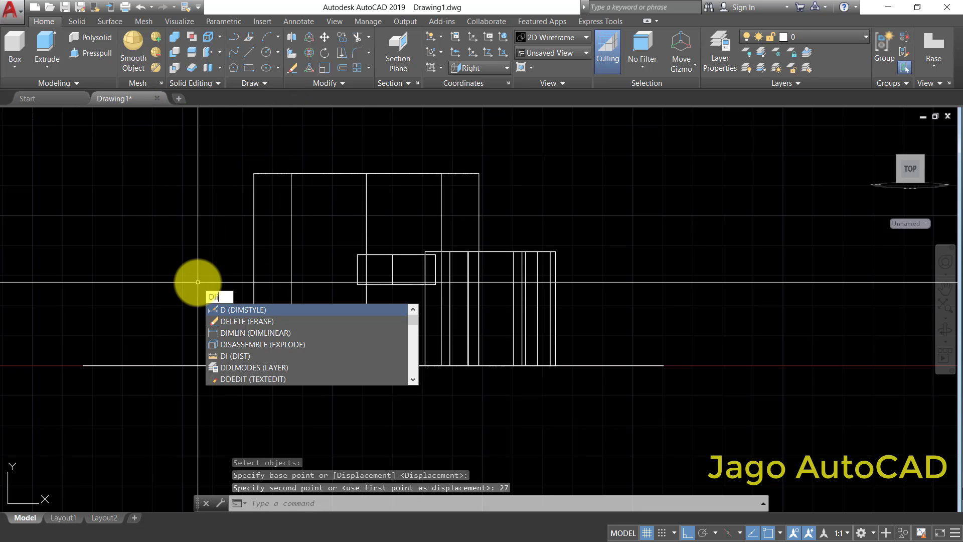
left_click(217, 307)
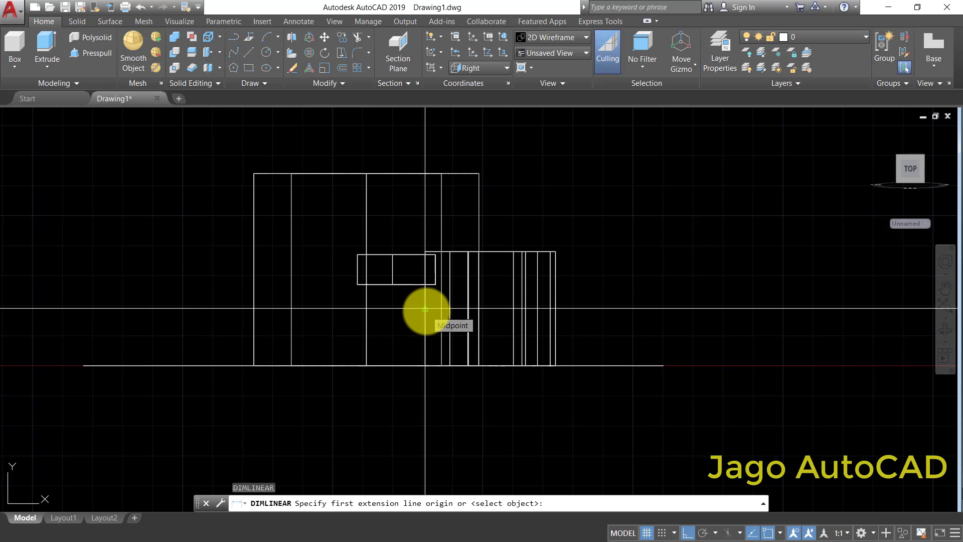
left_click(425, 308)
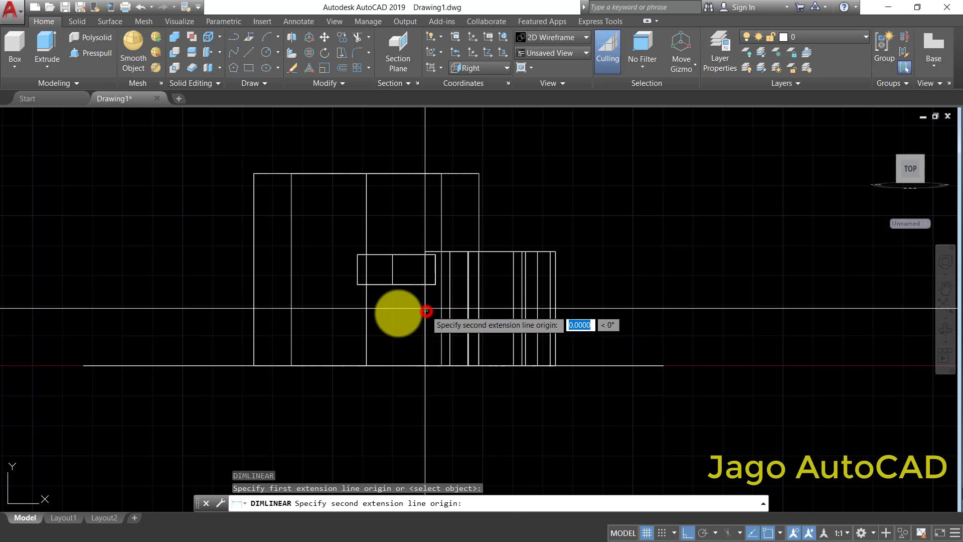
left_click(255, 271)
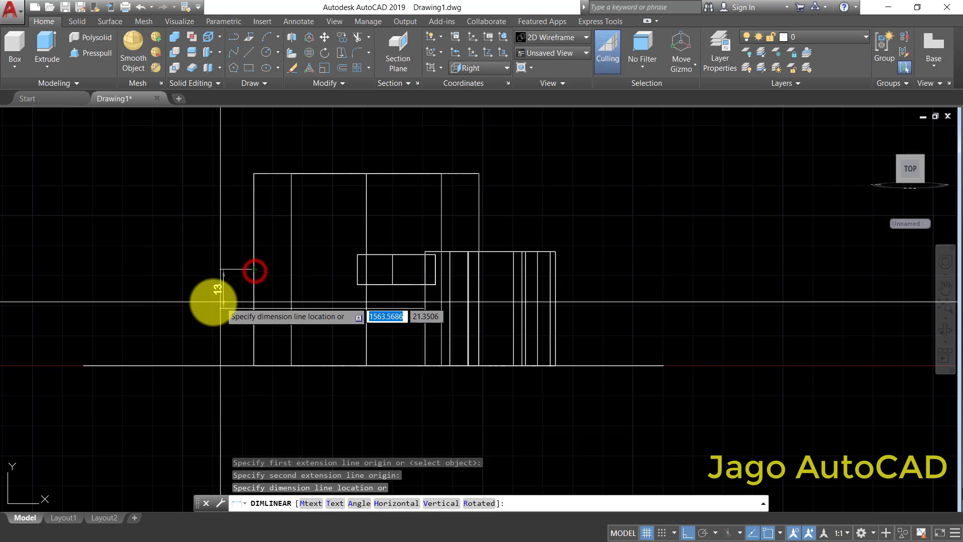
left_click(172, 299)
scroll(166, 281, "up", 5)
scroll(166, 279, "down", 6)
left_click(222, 291)
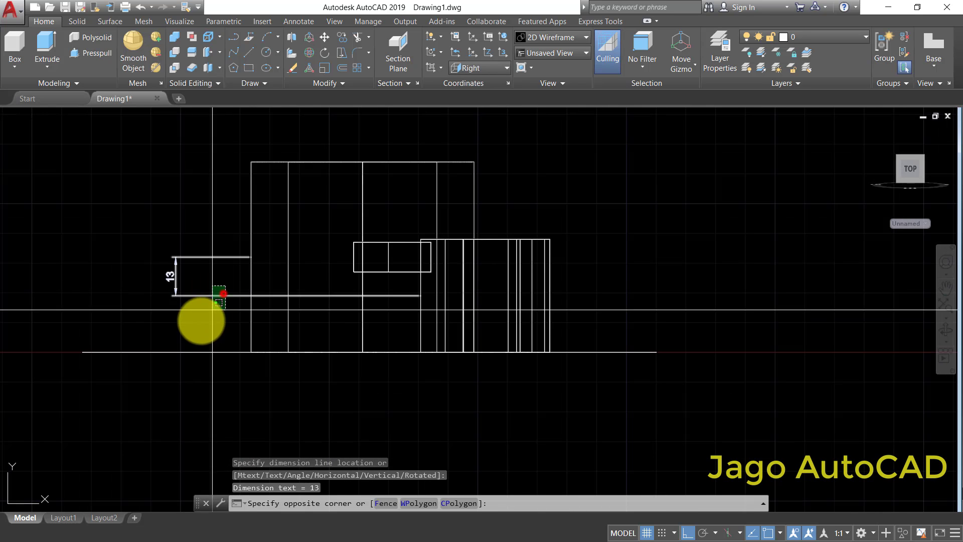
left_click(199, 322)
right_click(201, 325)
left_click(240, 332)
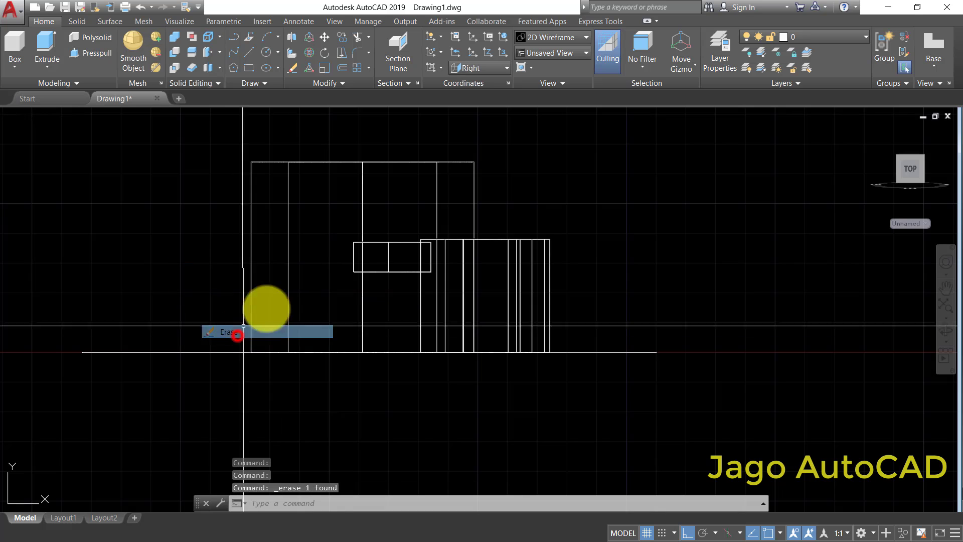
- Move both hooked arms 13 units straight up along the ring's height
left_click(325, 38)
left_click(615, 208)
left_click(496, 296)
key("Return")
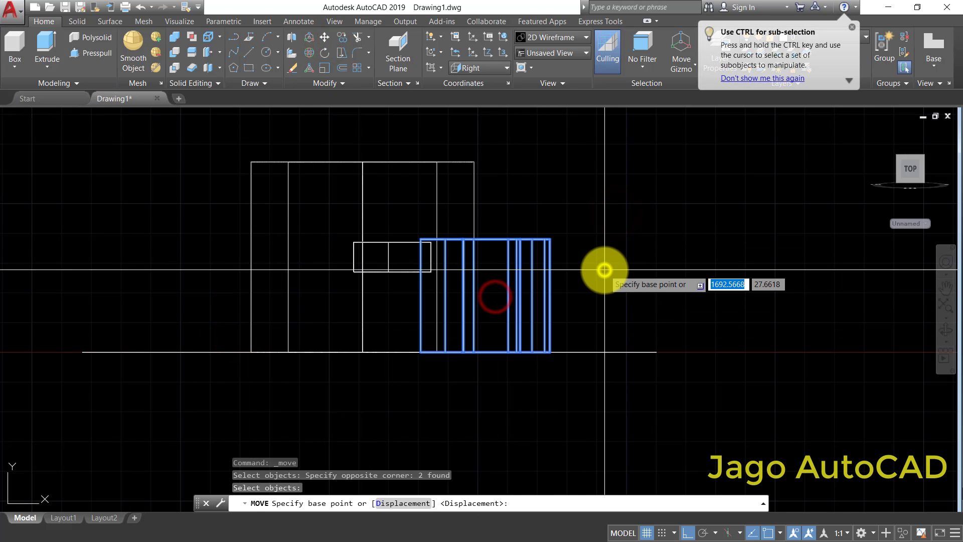
left_click(621, 281)
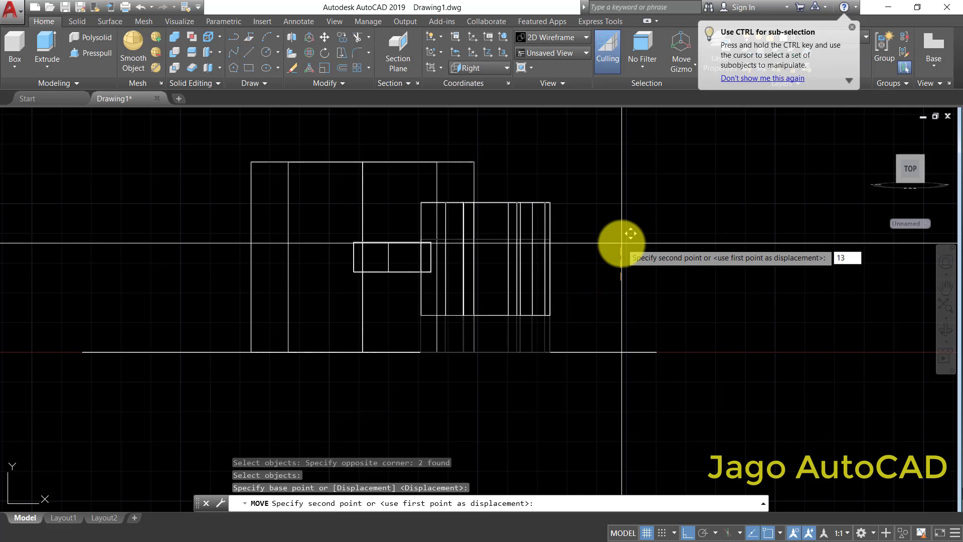
type("13")
key("Return")
scroll(493, 284, "down", 6)
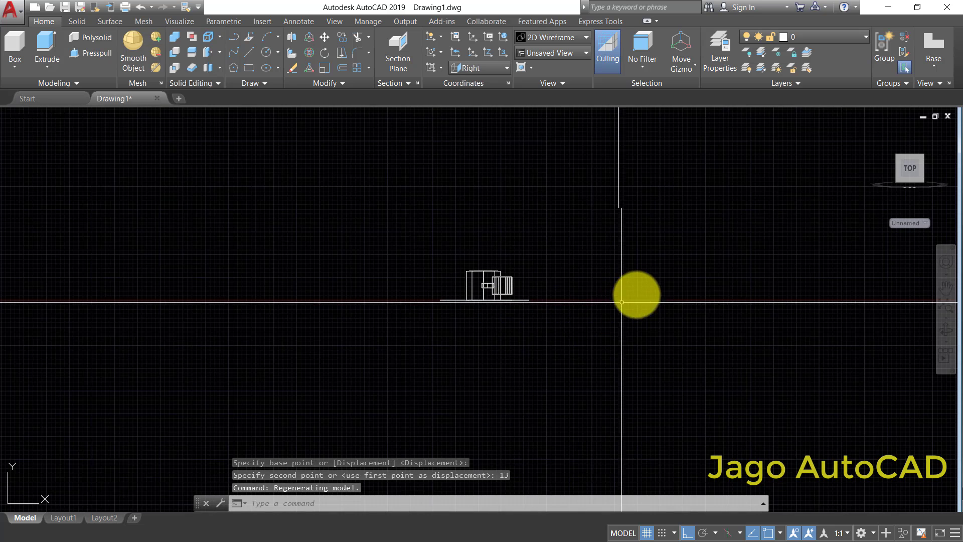
- Examine the side view to check how the lugs and hooked arms sit along the ring's height
middle_click_drag(621, 296, 355, 315)
scroll(353, 316, "down", 2)
scroll(255, 306, "up", 6)
middle_click_drag(256, 306, 287, 308)
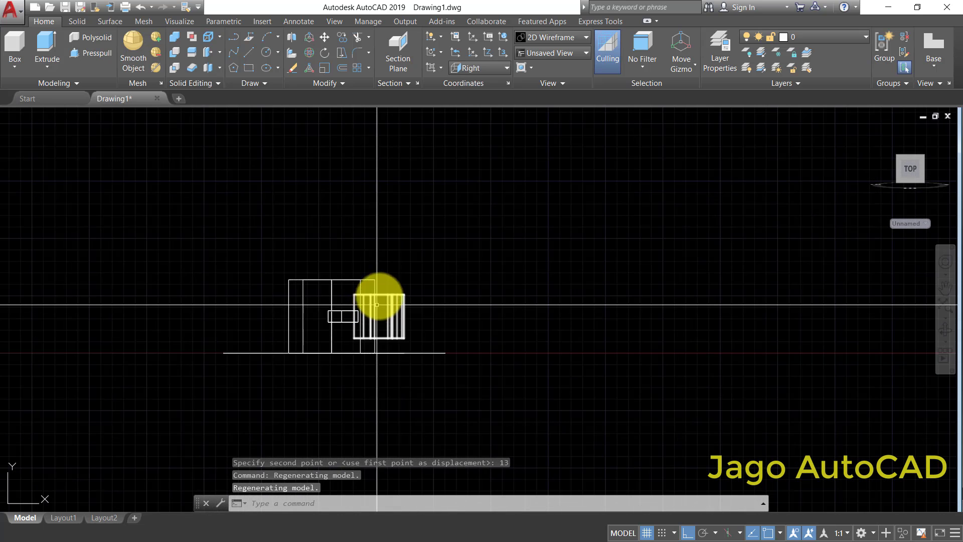
scroll(375, 334, "up", 3)
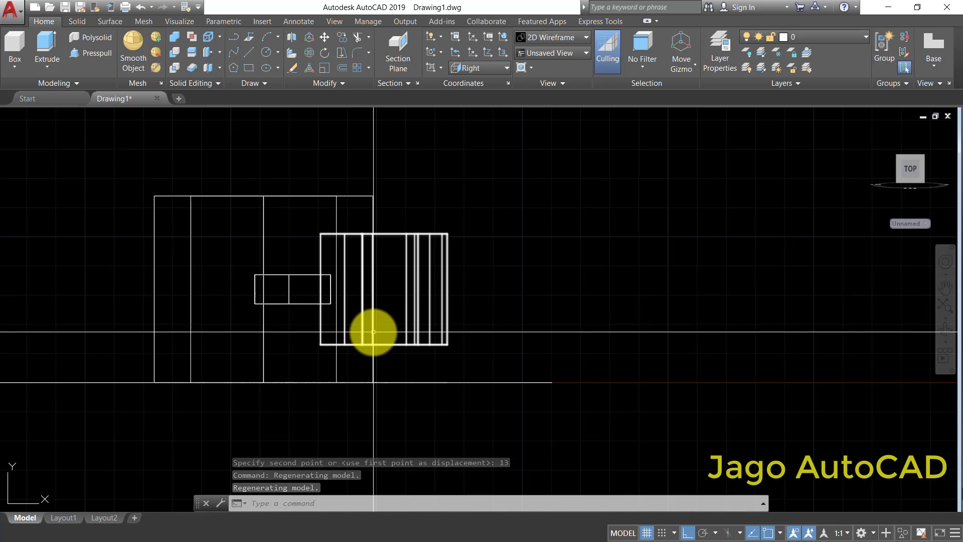
scroll(374, 333, "down", 2)
scroll(373, 332, "up", 4)
scroll(347, 327, "down", 5)
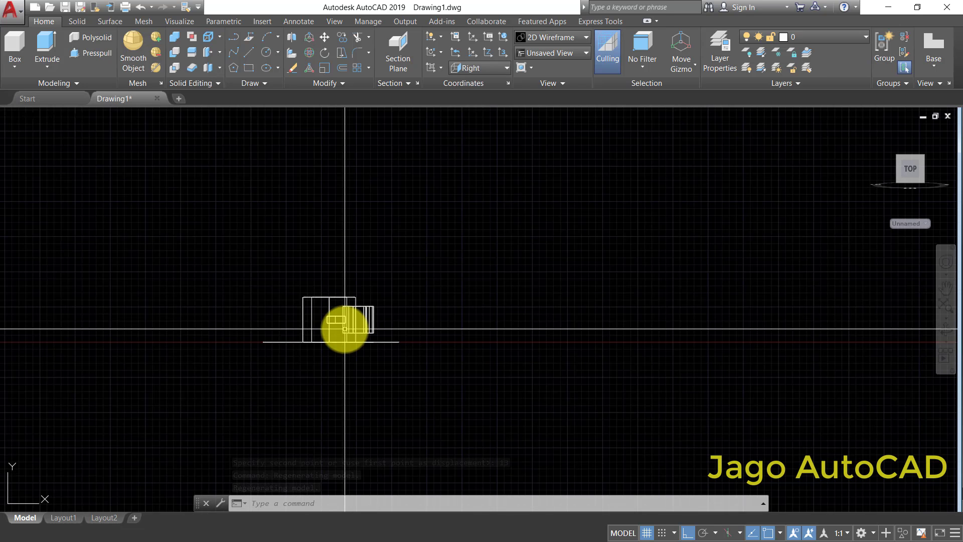
scroll(350, 333, "up", 4)
middle_click_drag(484, 359, 470, 331)
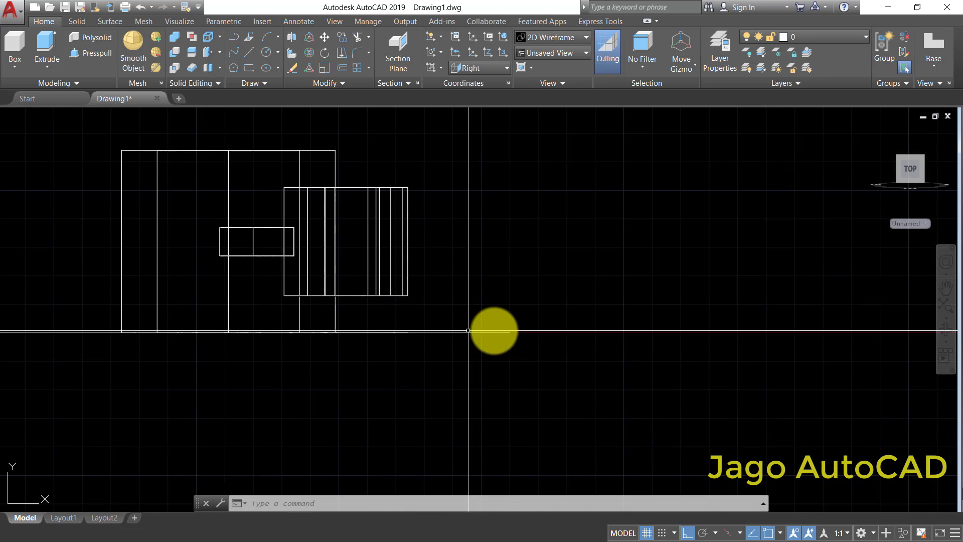
- Orbit the model to face the ring's end and display it in the Shaded visual style
left_click(951, 336)
mouse_move(600, 344)
left_mouse_down()
mouse_move(464, 264)
mouse_move(445, 213)
mouse_move(501, 230)
mouse_move(514, 211)
mouse_move(589, 296)
mouse_move(436, 267)
mouse_move(458, 196)
mouse_move(420, 254)
mouse_move(533, 301)
mouse_move(464, 304)
mouse_move(382, 342)
left_mouse_up()
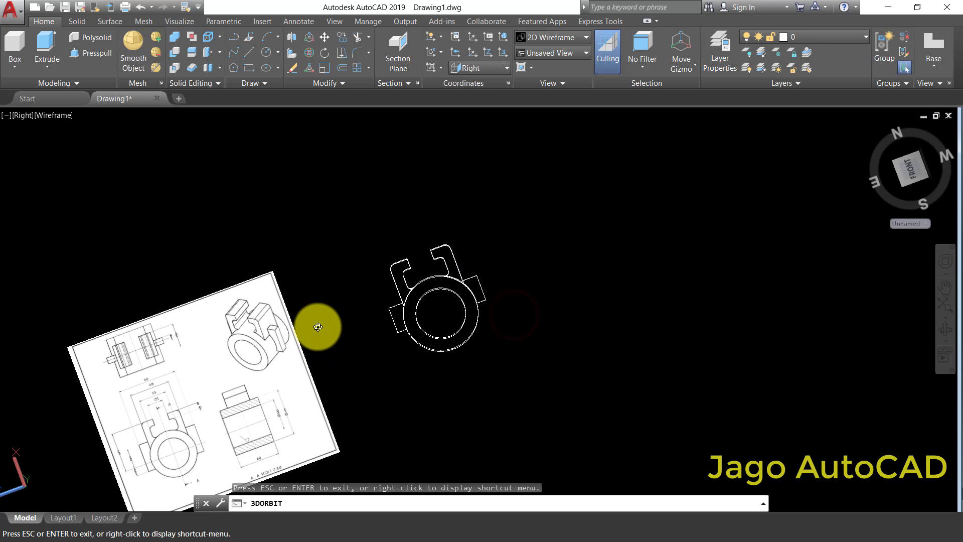
right_click(65, 153)
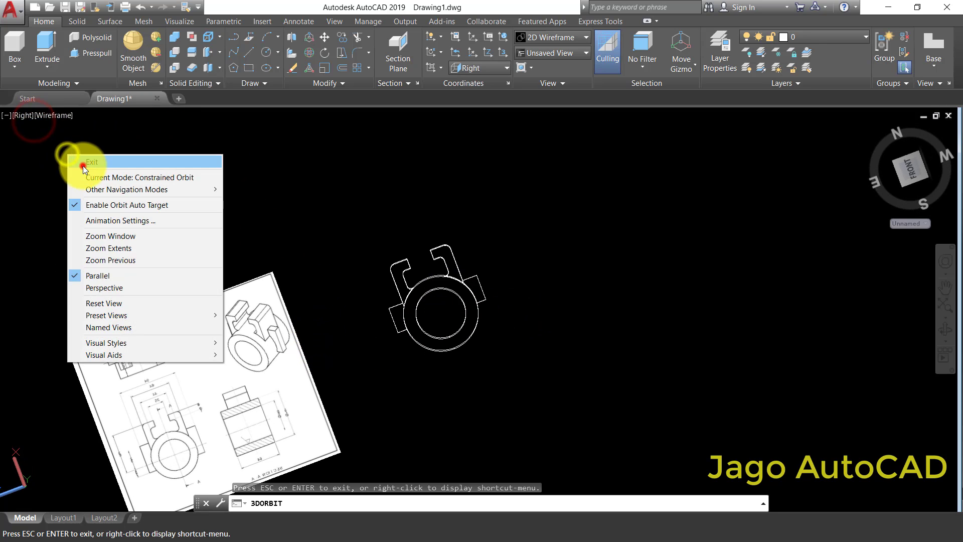
left_click(82, 162)
left_click(67, 116)
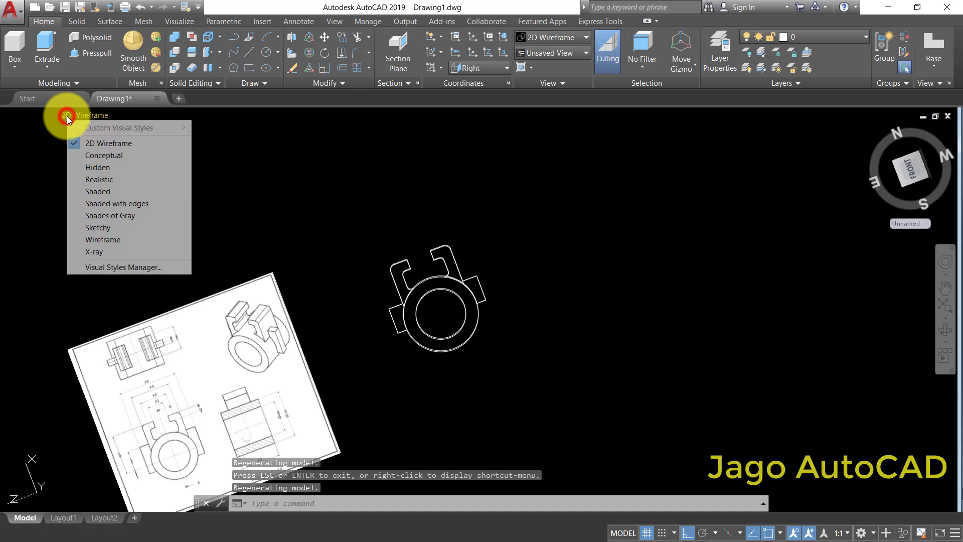
left_click(97, 190)
scroll(446, 307, "up", 3)
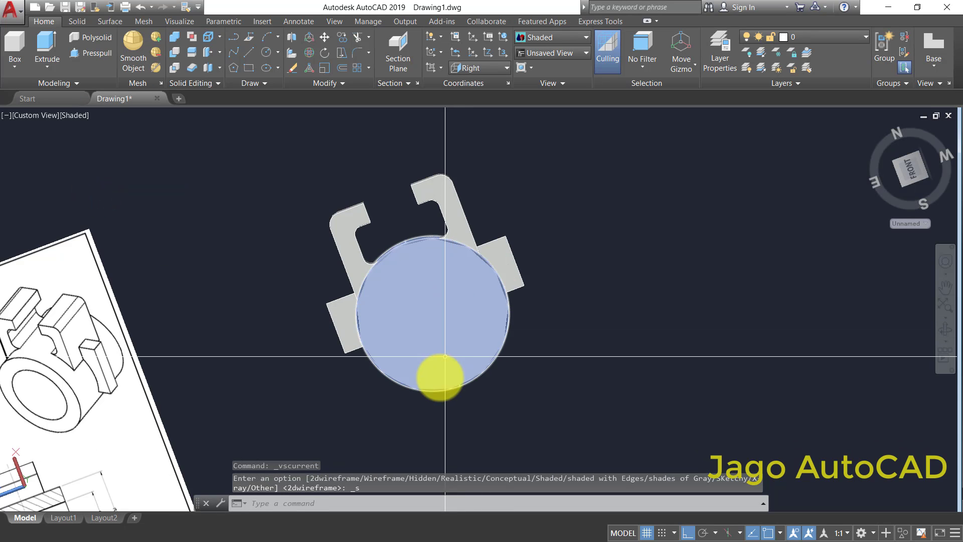
scroll(445, 356, "down", 5)
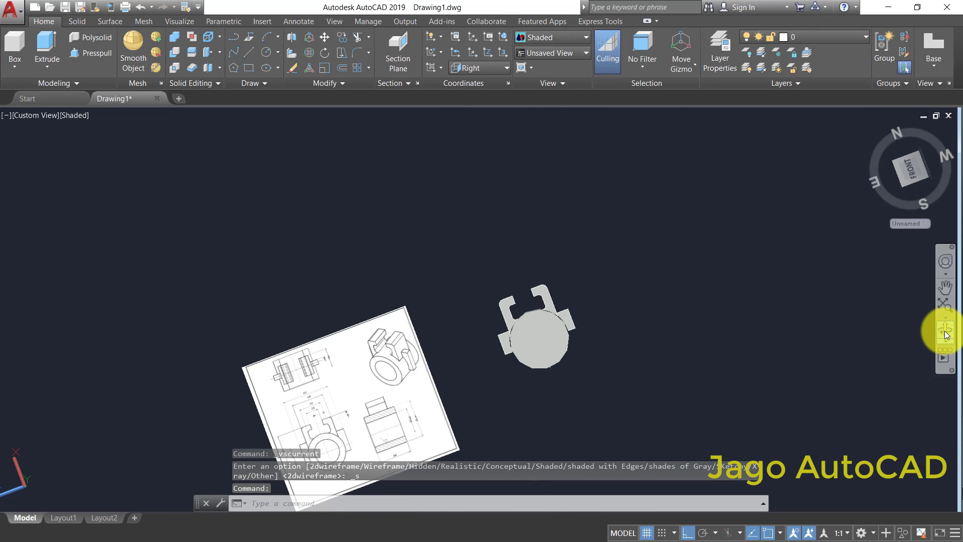
- Orbit to an oblique view and examine the ring's end face, lugs and hooked arms up close
left_click(946, 331)
left_click_drag(563, 370, 492, 336)
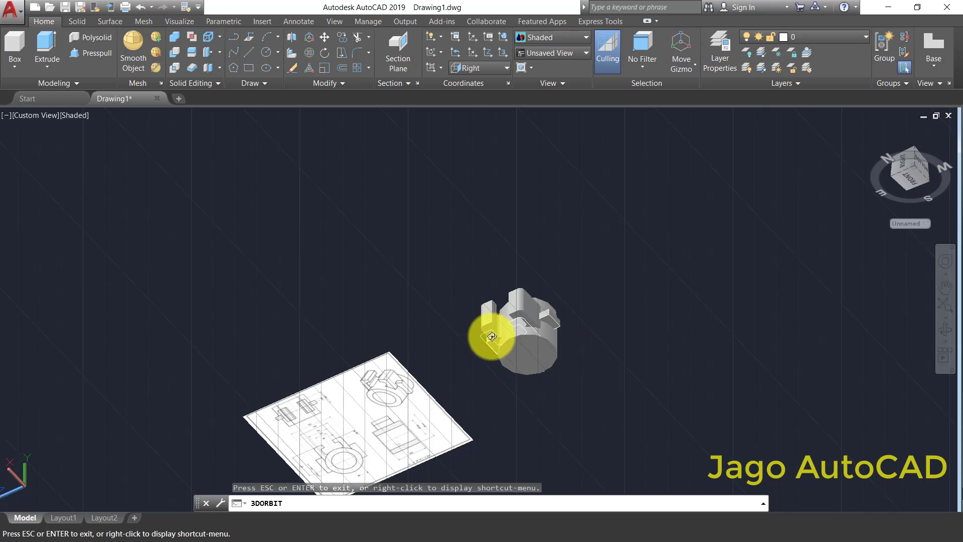
scroll(492, 337, "up", 5)
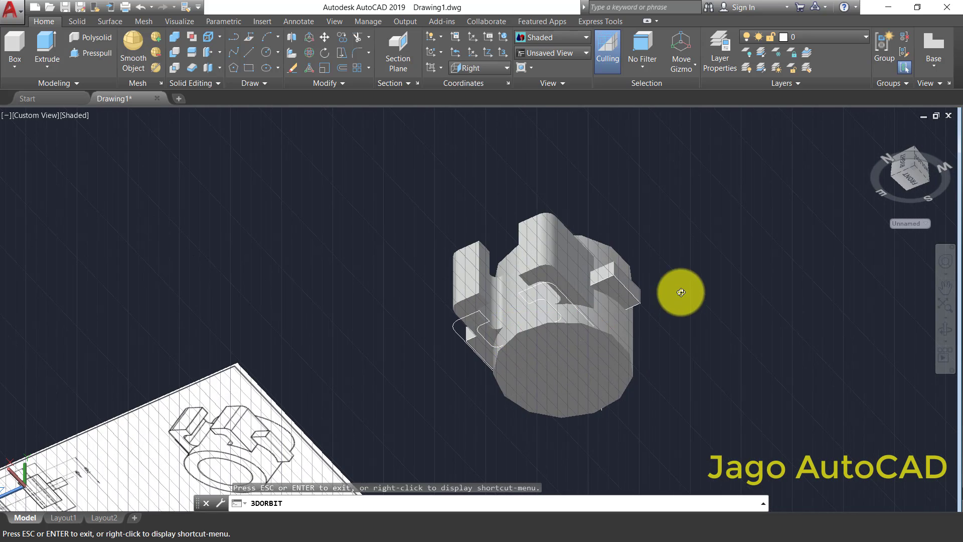
right_click(681, 293)
left_click(706, 303)
middle_click_drag(572, 363, 607, 297)
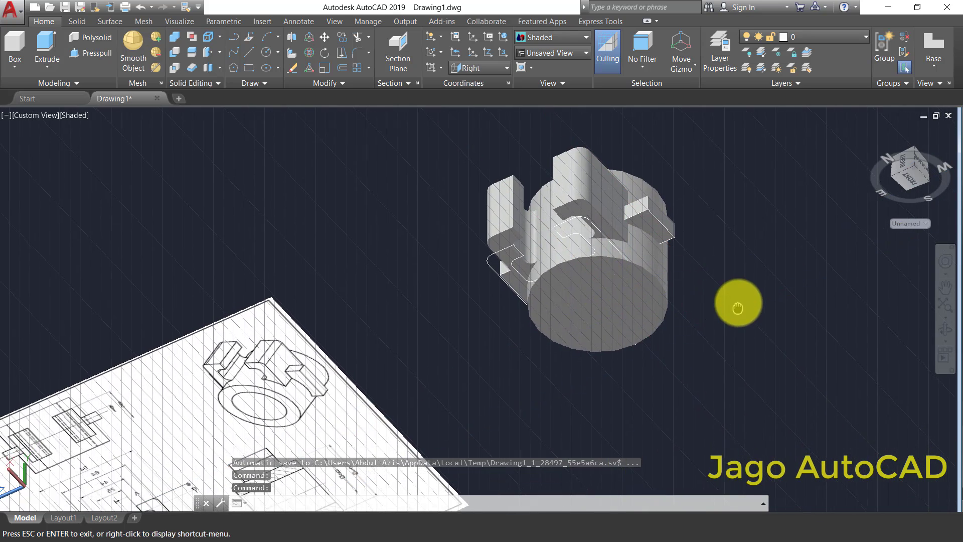
middle_click_drag(738, 307, 741, 297)
scroll(639, 286, "up", 5)
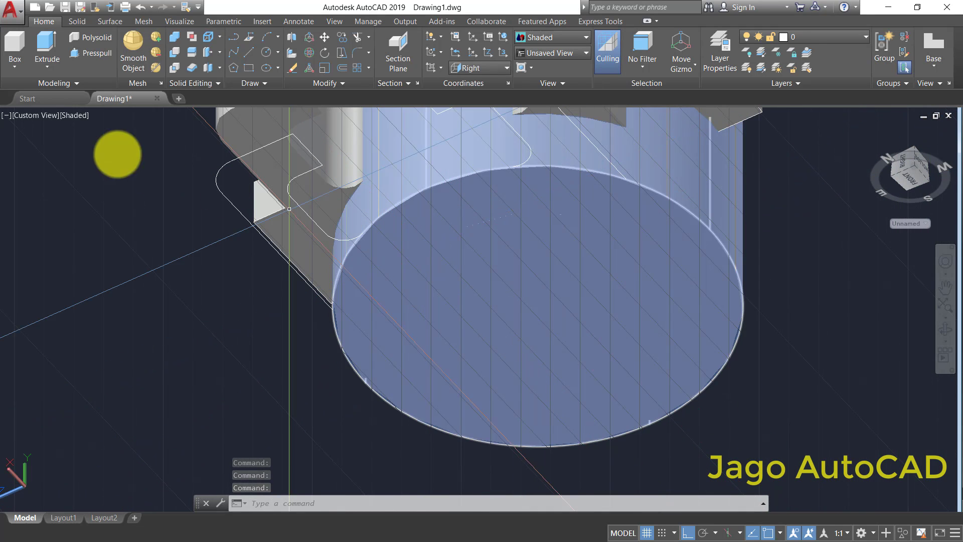
- Switch the visual style to 2D Wireframe and orbit to an oblique view showing both of the ring's cylinders
left_click(35, 115)
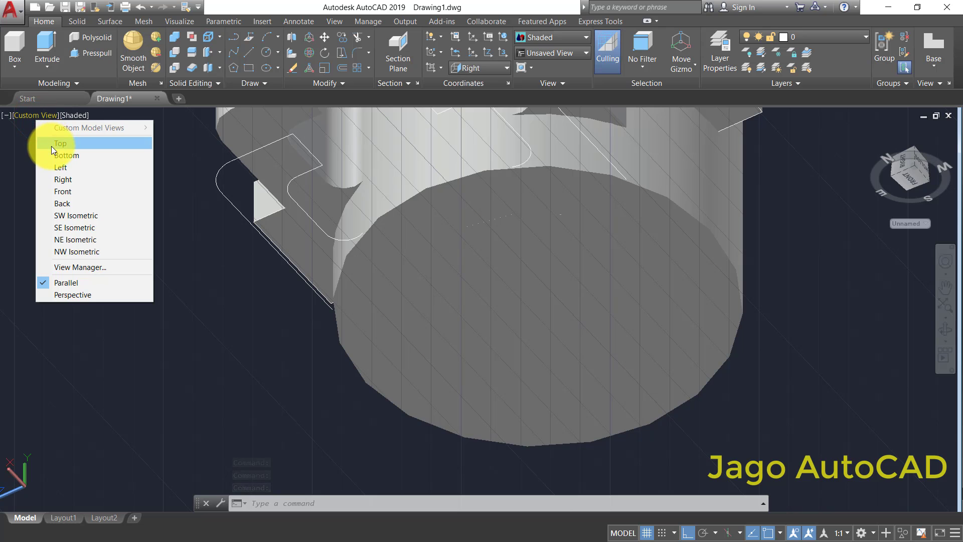
left_click(24, 140)
left_click(75, 115)
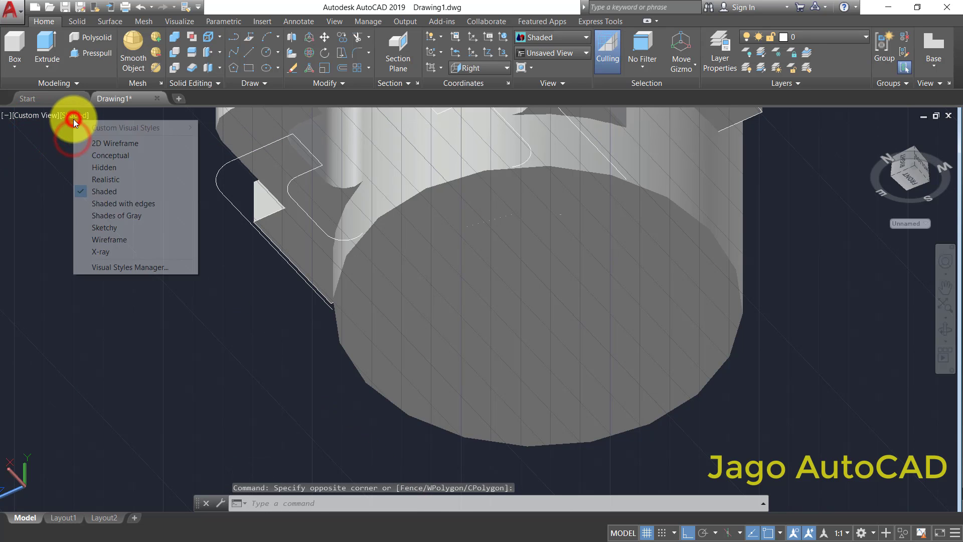
left_click(90, 146)
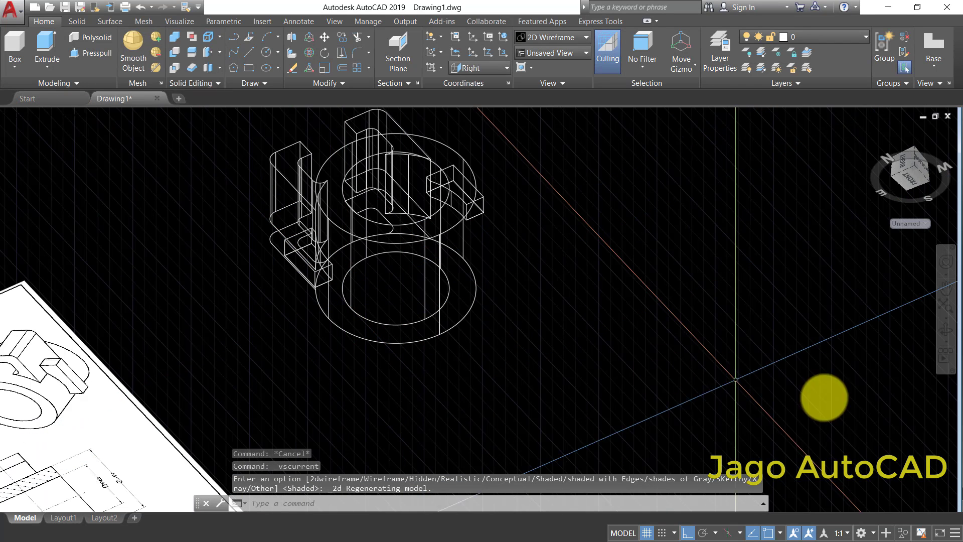
left_click(946, 329)
mouse_move(318, 336)
left_mouse_down()
mouse_move(383, 256)
mouse_move(473, 327)
mouse_move(558, 340)
mouse_move(389, 297)
mouse_move(344, 236)
left_mouse_up()
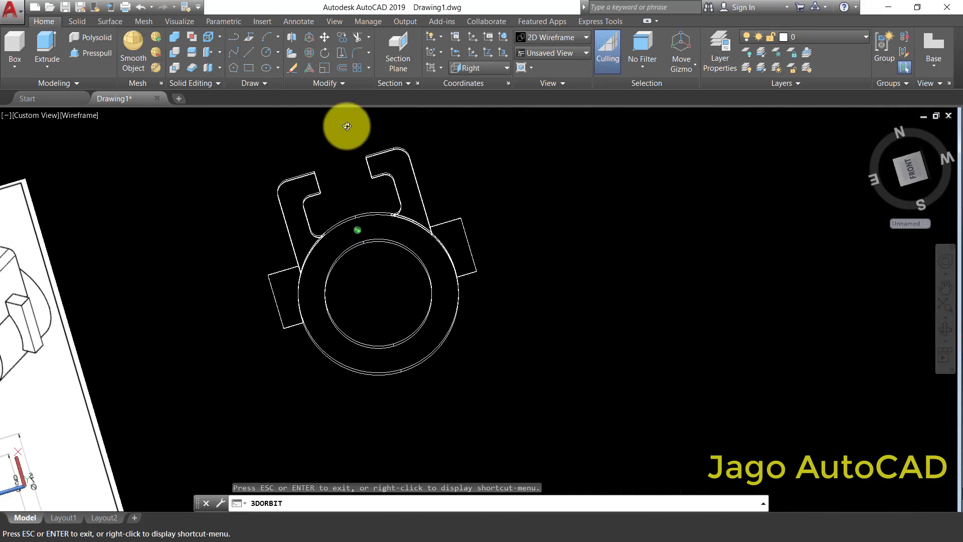
mouse_move(344, 122)
left_mouse_down()
mouse_move(389, 381)
mouse_move(387, 361)
mouse_move(408, 351)
mouse_move(391, 398)
mouse_move(395, 385)
left_mouse_up()
right_click(545, 270)
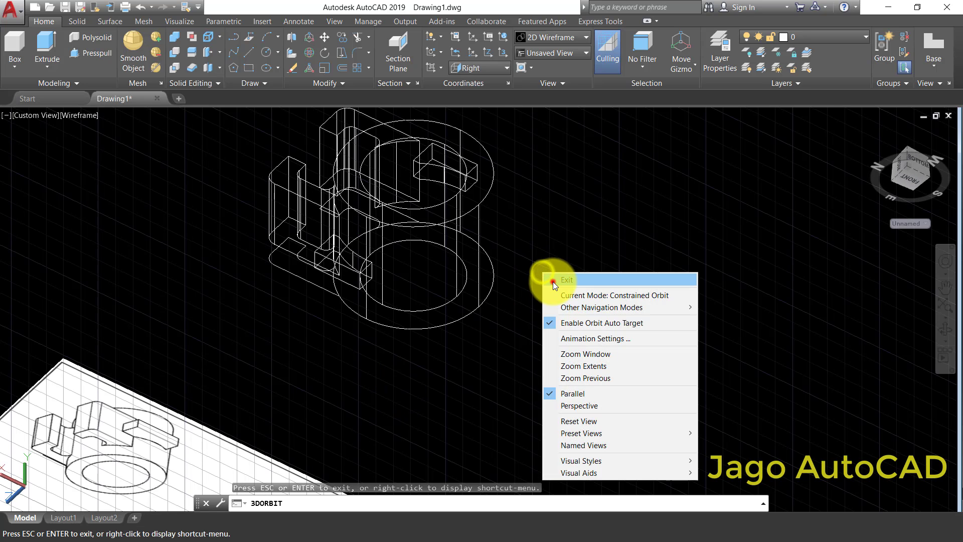
left_click(557, 278)
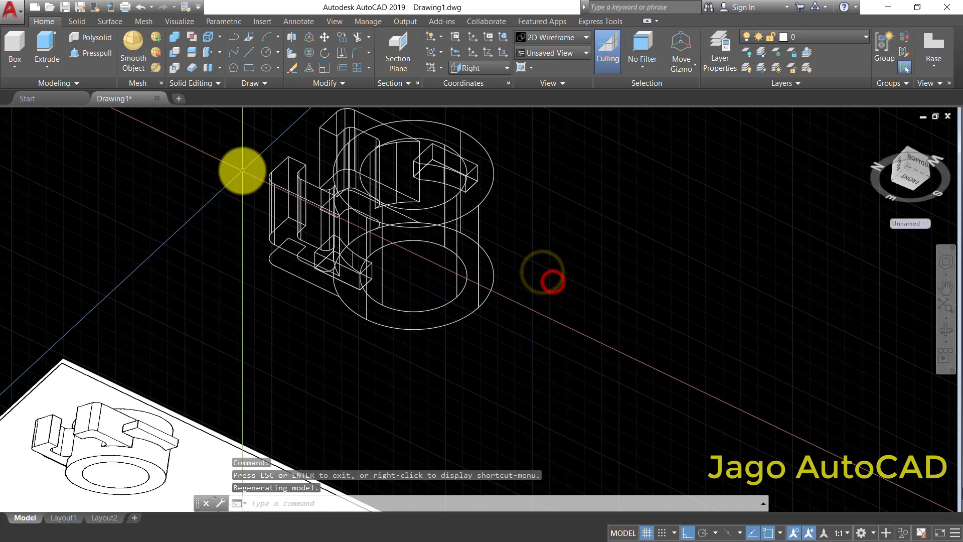
left_click(174, 51)
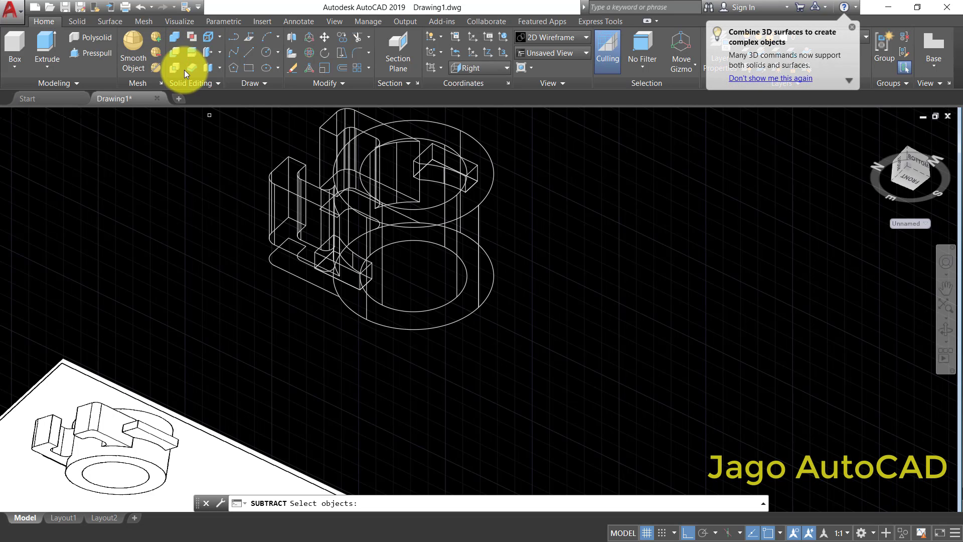
key("Escape")
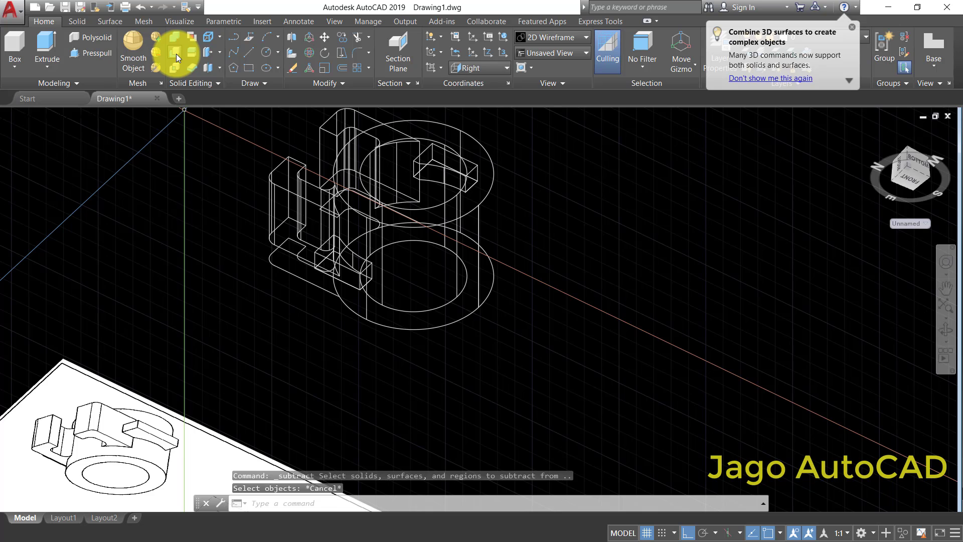
key("Escape")
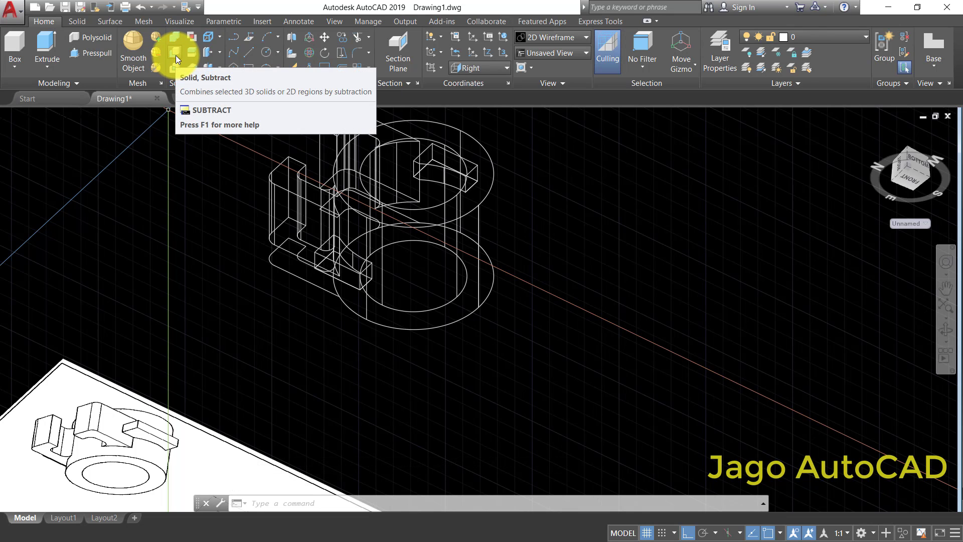
- Subtract the inner cylinder from the outer cylinder to open the ring's bore
left_click(175, 55)
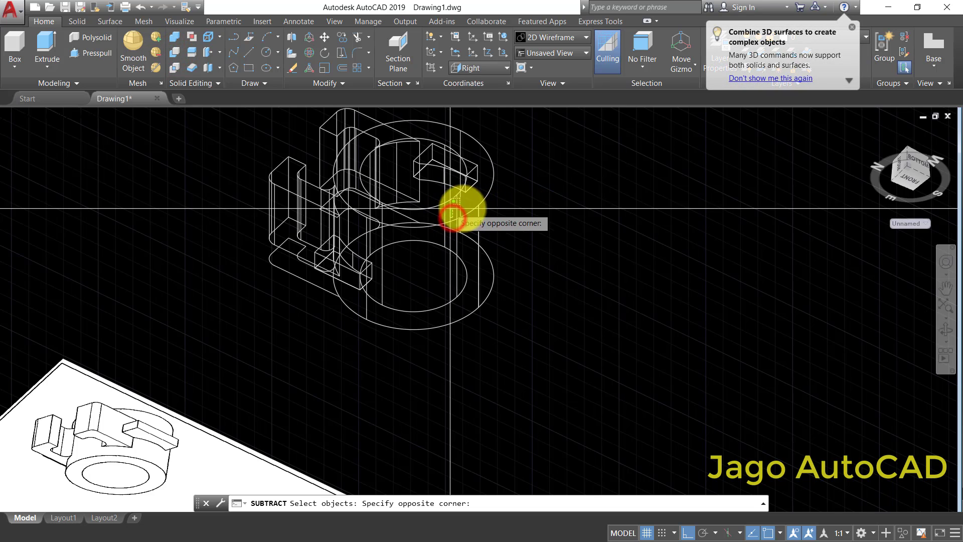
left_click(487, 207)
left_click(484, 200)
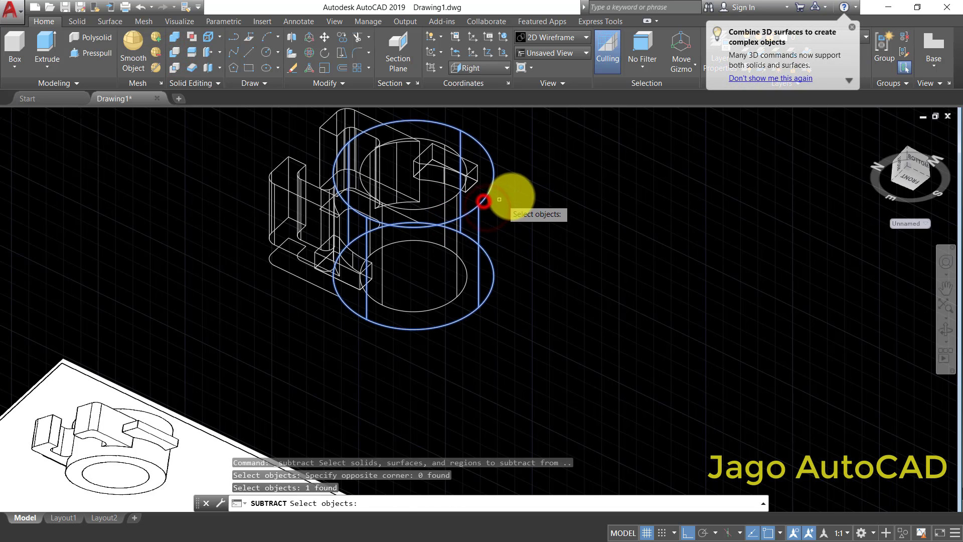
key("Return")
left_click(448, 200)
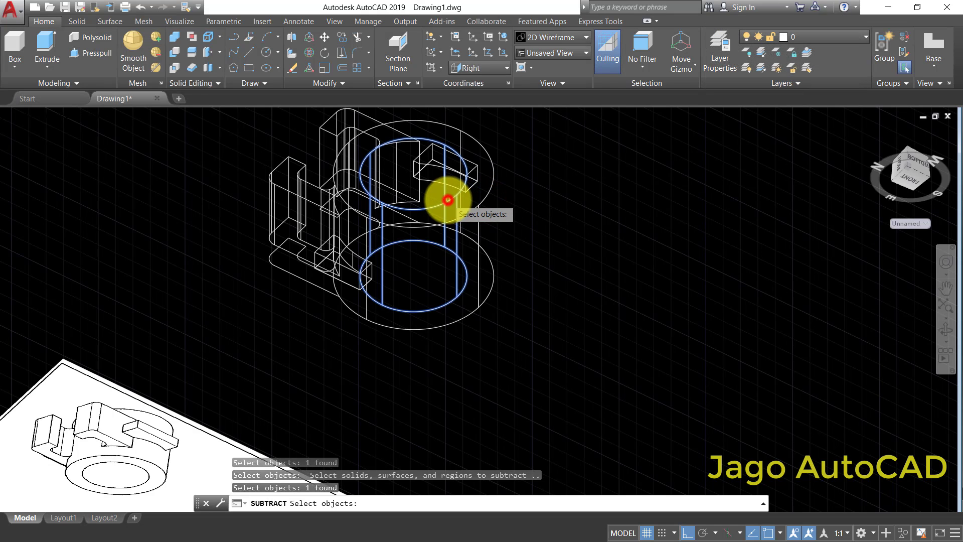
key("Return")
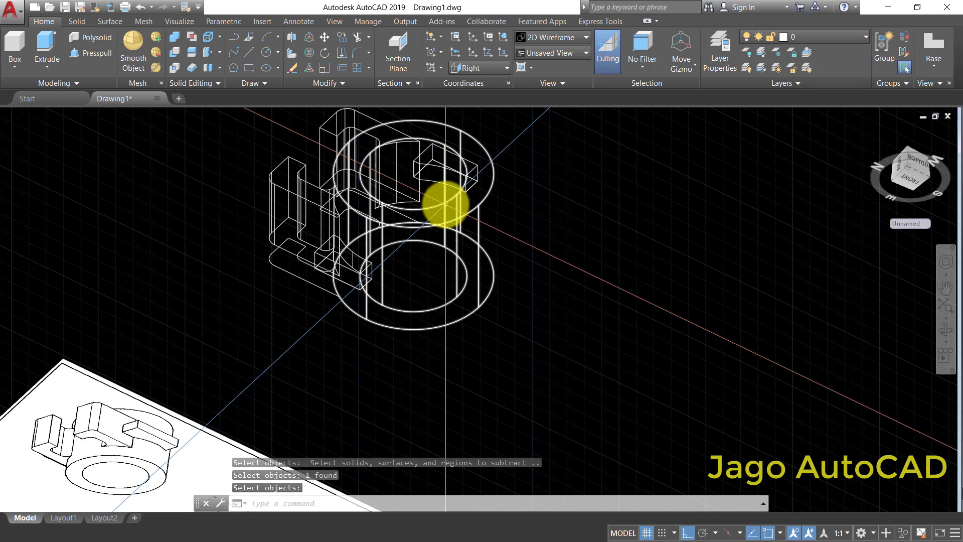
left_click(446, 204)
key("Escape")
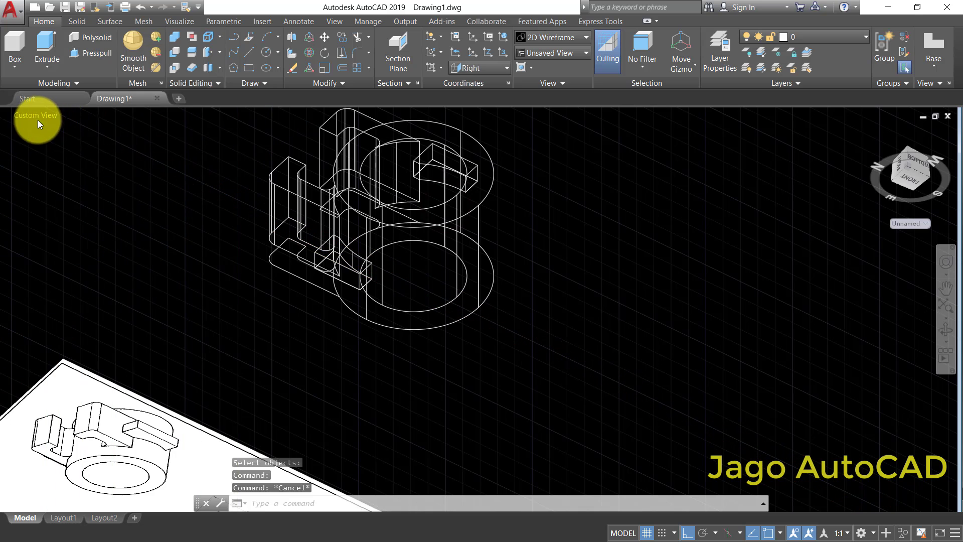
- Display the model in the Shaded visual style
left_click(31, 117)
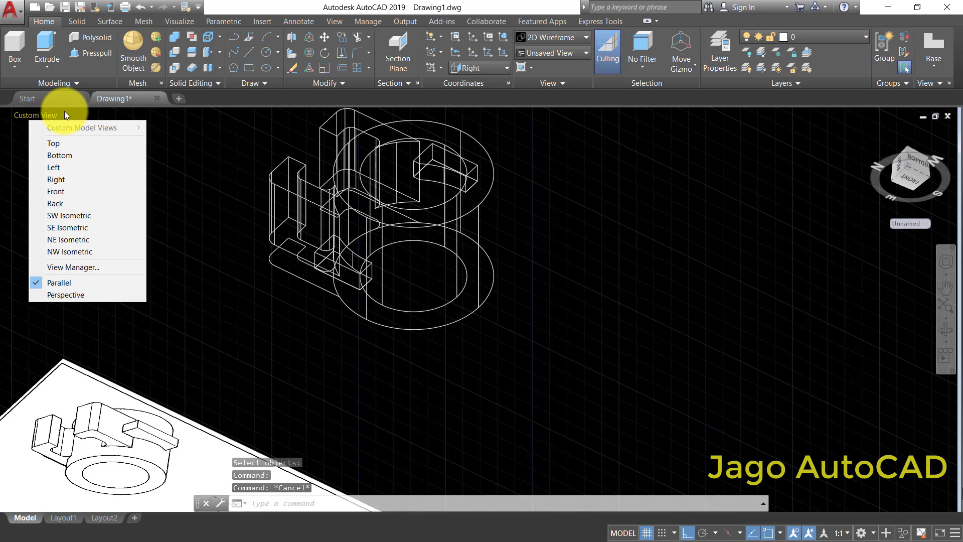
left_click(78, 115)
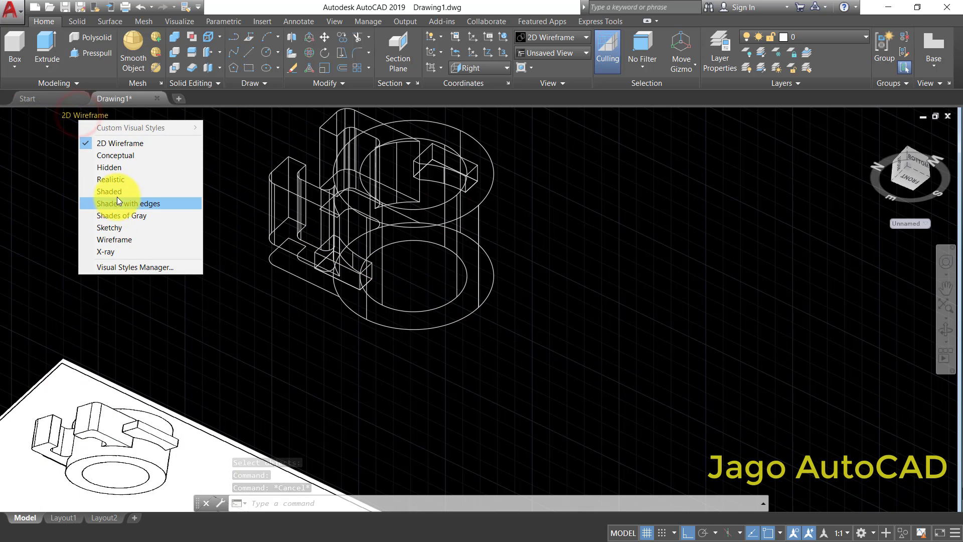
left_click(111, 192)
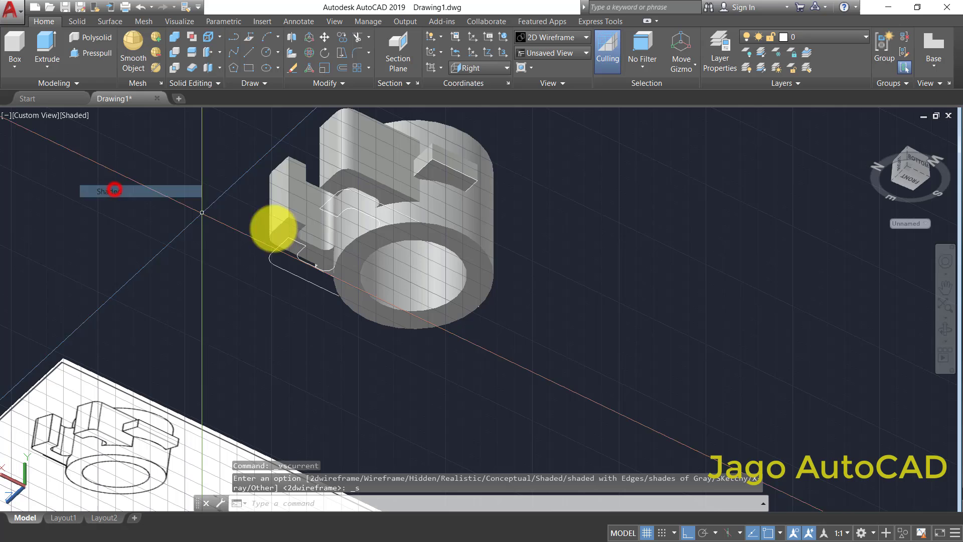
- Orbit to see beneath the ring and erase the leftover sketch lines under the first hooked arm
left_click(945, 331)
left_click_drag(482, 340, 308, 261)
key("Escape")
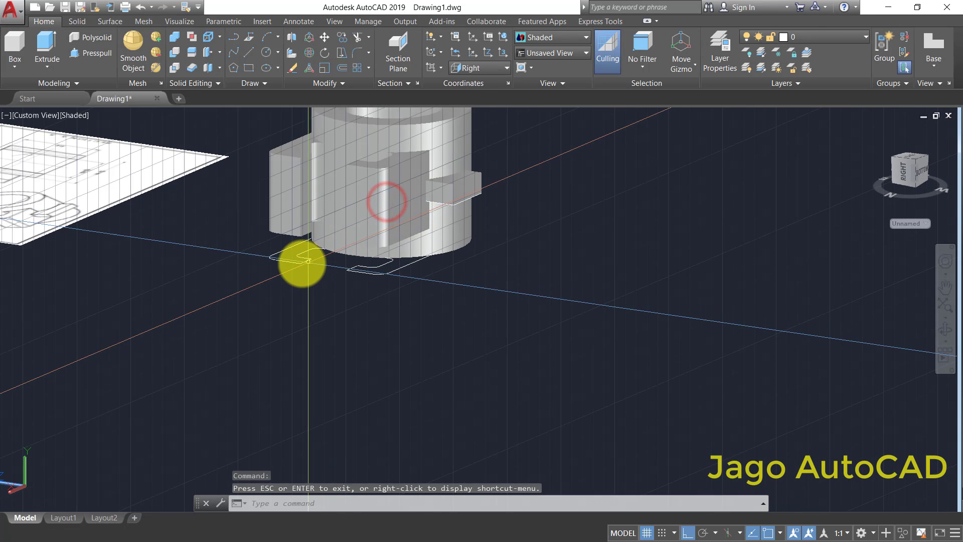
scroll(302, 253, "up", 3)
left_click(315, 257)
left_click(195, 324)
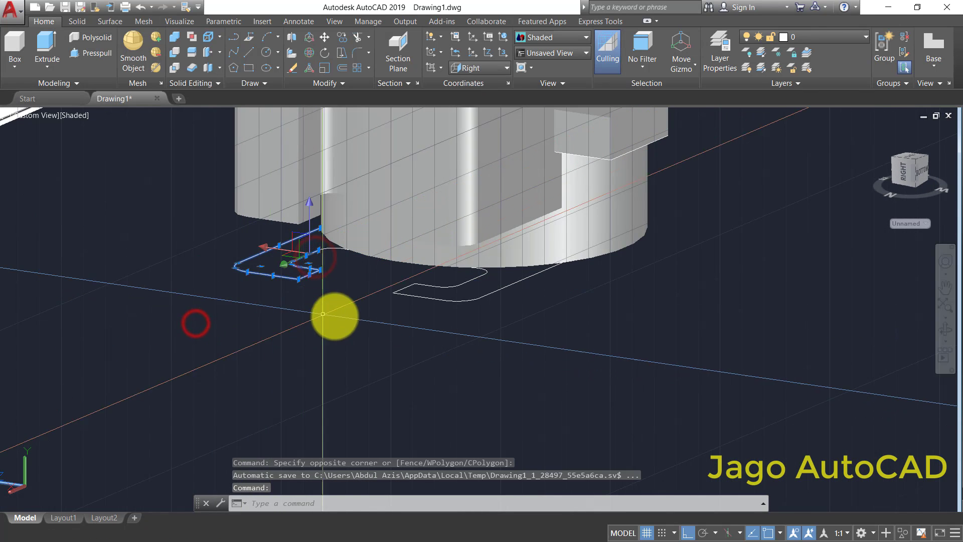
right_click(371, 298)
left_click(386, 105)
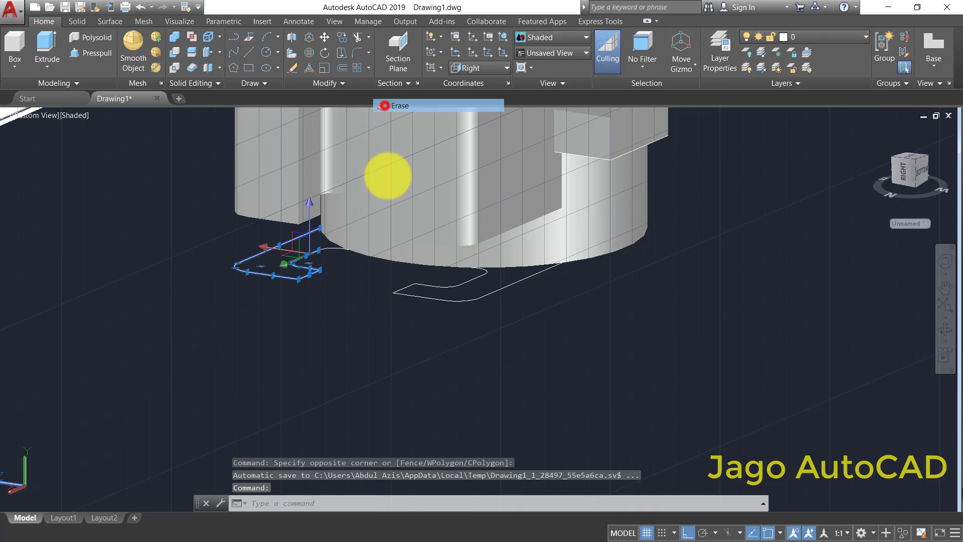
- Erase the remaining sketch lines and arcs below the ring, including the other hooked arm's profile
scroll(333, 255, "up", 3)
left_click(265, 222)
scroll(353, 288, "down", 2)
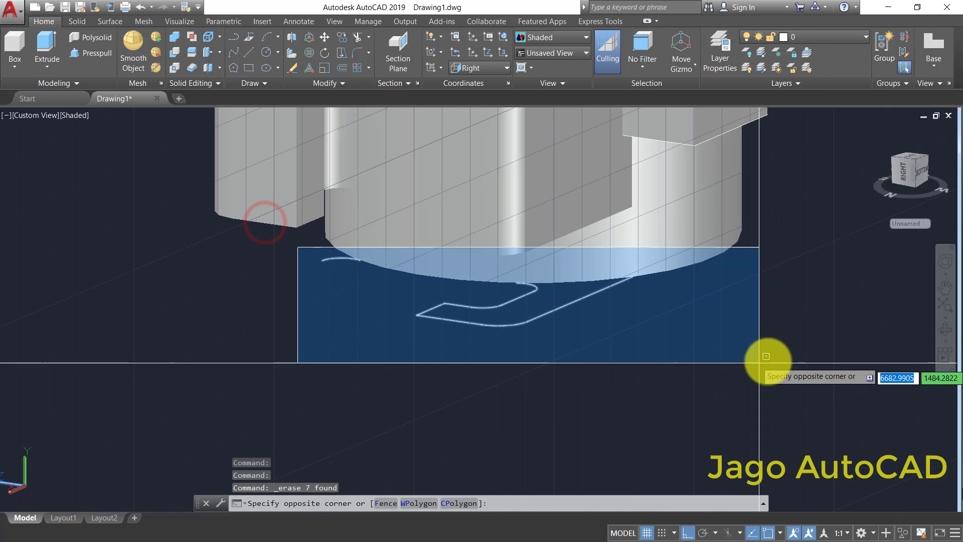
left_click(781, 359)
right_click(648, 342)
left_click(675, 148)
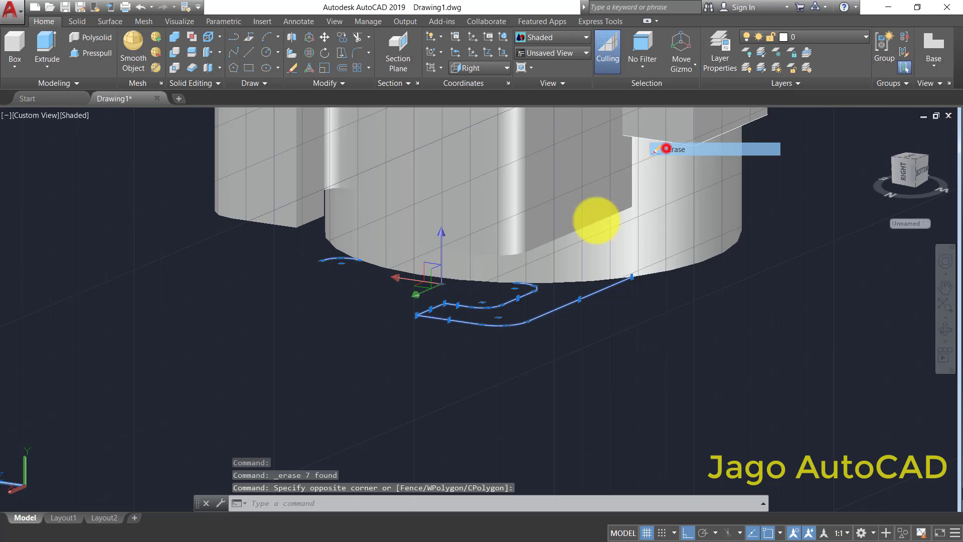
- Erase the two leftover sketch lines along the lower edges of the side lug
scroll(609, 312, "down", 4)
scroll(566, 240, "up", 4)
scroll(497, 177, "up", 5)
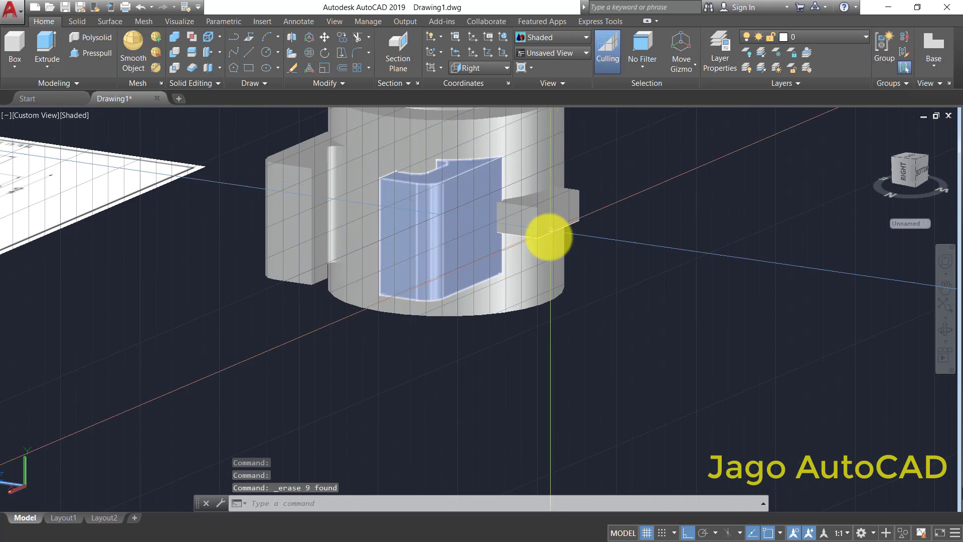
right_click(697, 237)
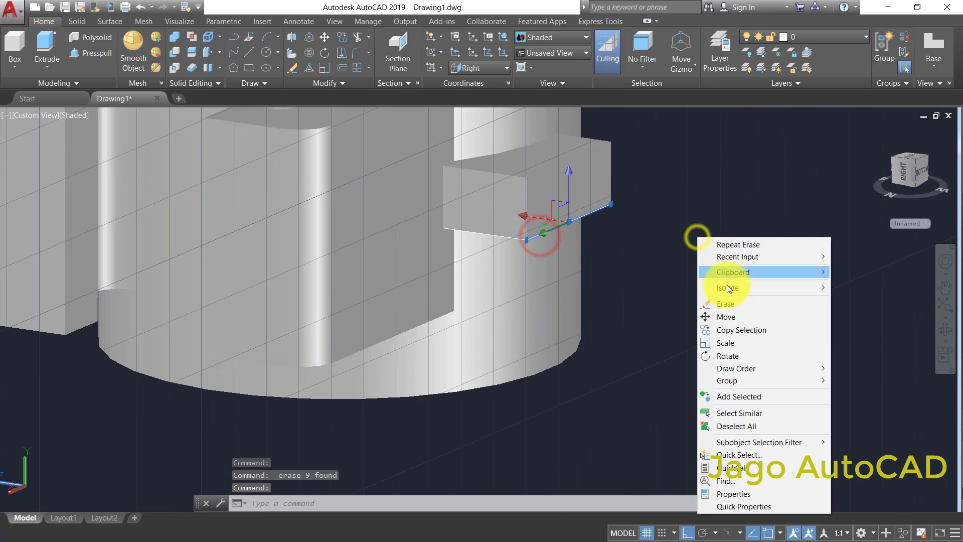
left_click(731, 307)
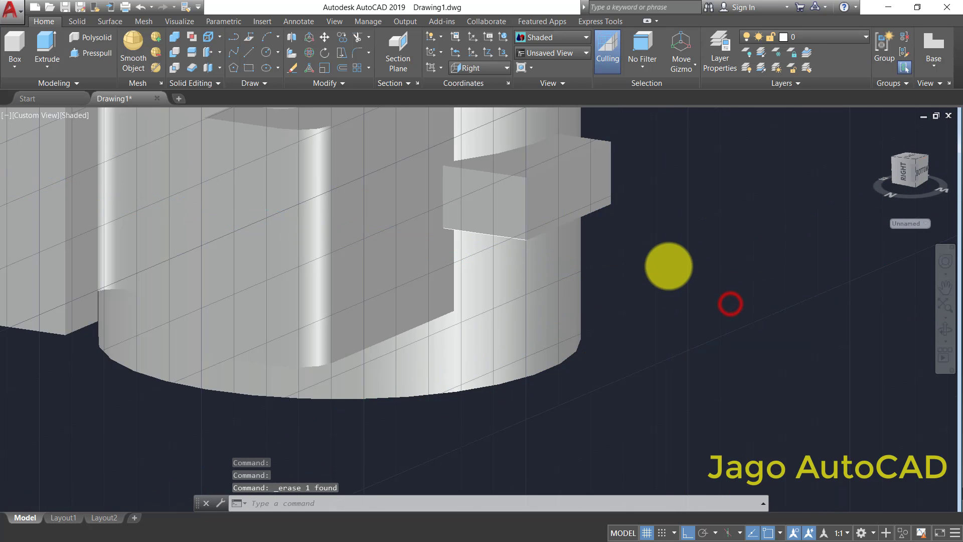
scroll(626, 254, "down", 4)
left_click(585, 255)
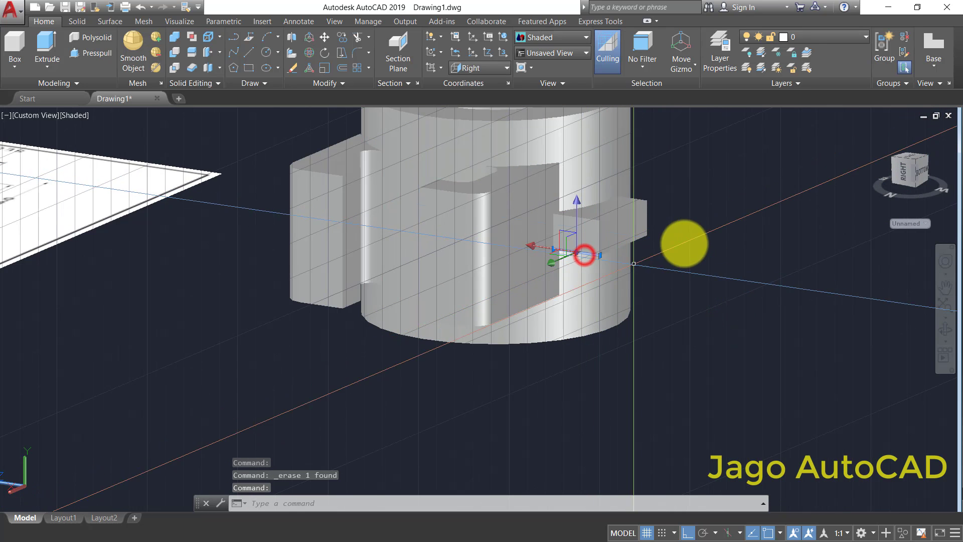
right_click(694, 236)
left_click(722, 303)
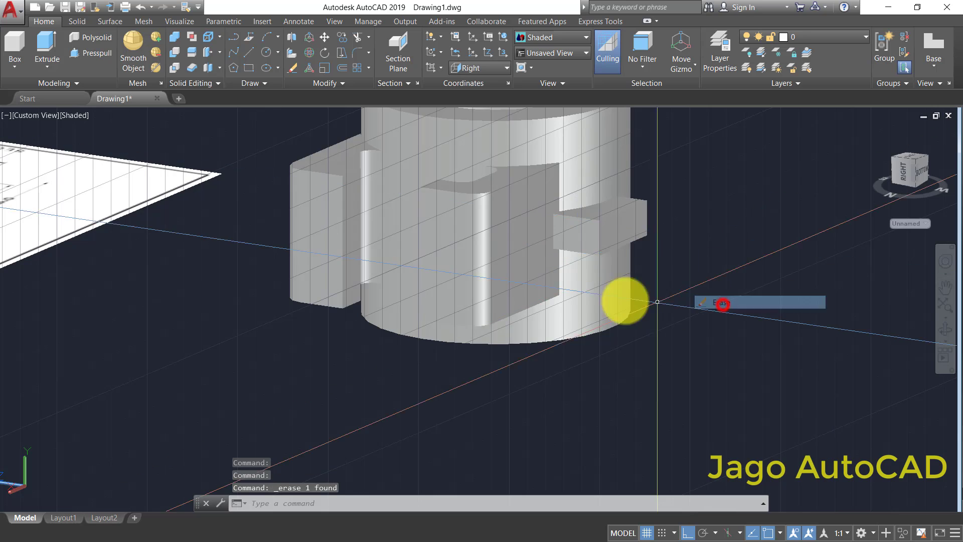
- Orbit the model to see the ring from its opposite side and turn off the grid display
scroll(612, 281, "down", 5)
left_click(947, 334)
mouse_move(697, 234)
left_mouse_down()
mouse_move(546, 373)
mouse_move(770, 341)
left_mouse_up()
left_click_drag(776, 334, 913, 387)
left_click(927, 382)
left_click(945, 329)
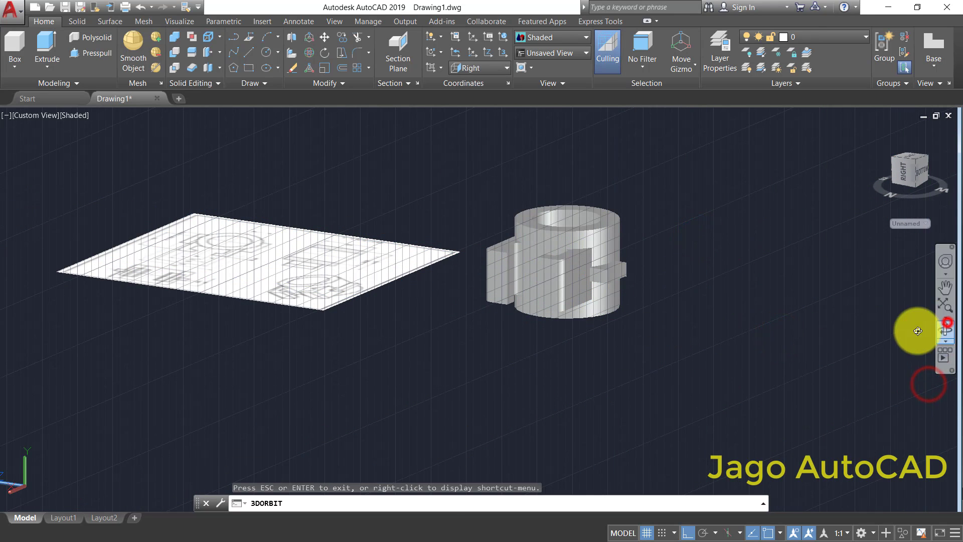
left_click_drag(712, 250, 436, 401)
right_click(732, 399)
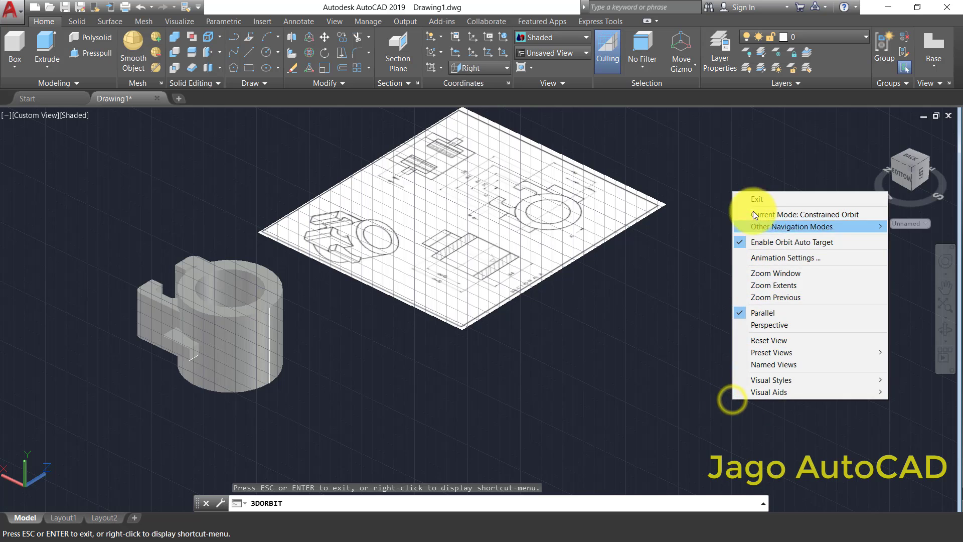
left_click(751, 197)
left_click(642, 534)
- Erase the leftover vertical lines on the outer wall of the ring
scroll(271, 348, "up", 5)
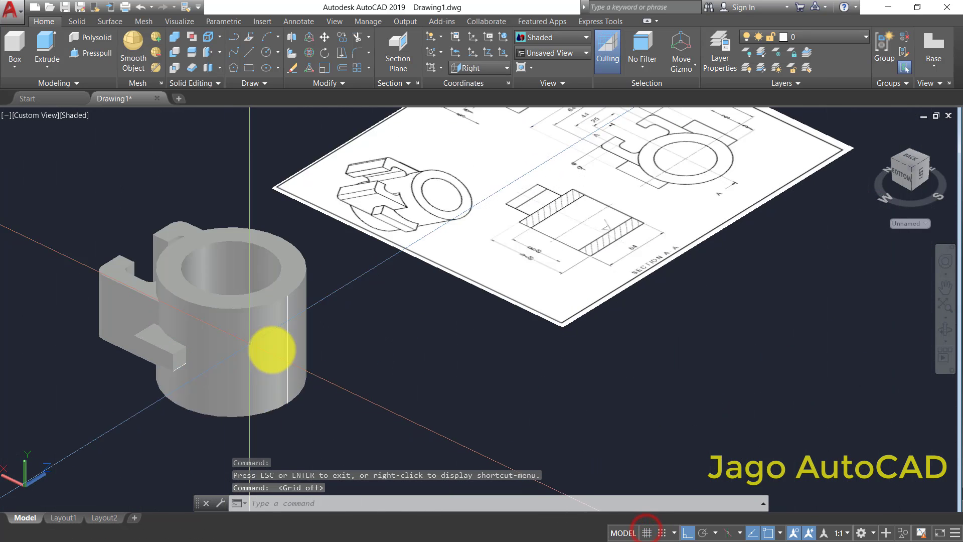
left_click(303, 345)
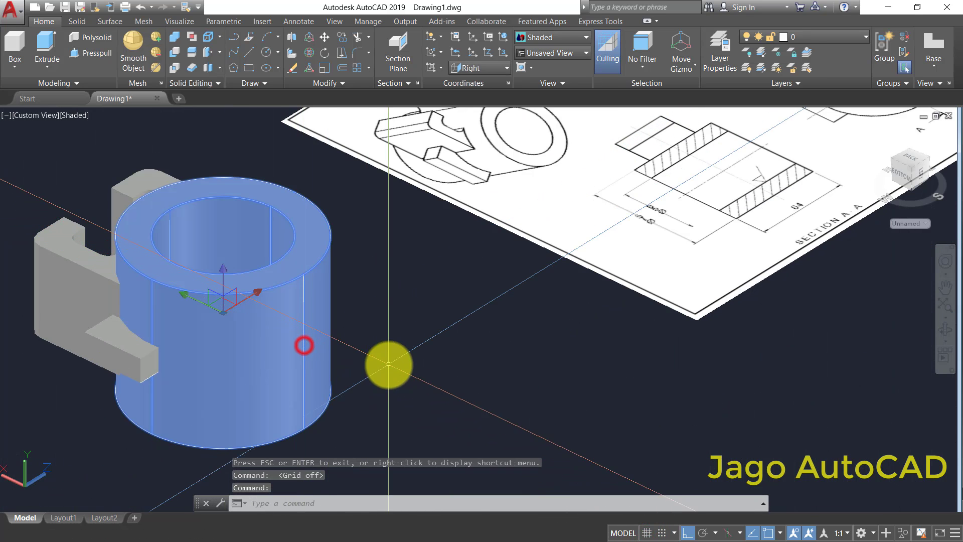
left_click(388, 360)
left_click(389, 307)
key("Escape")
scroll(335, 217, "down", 2)
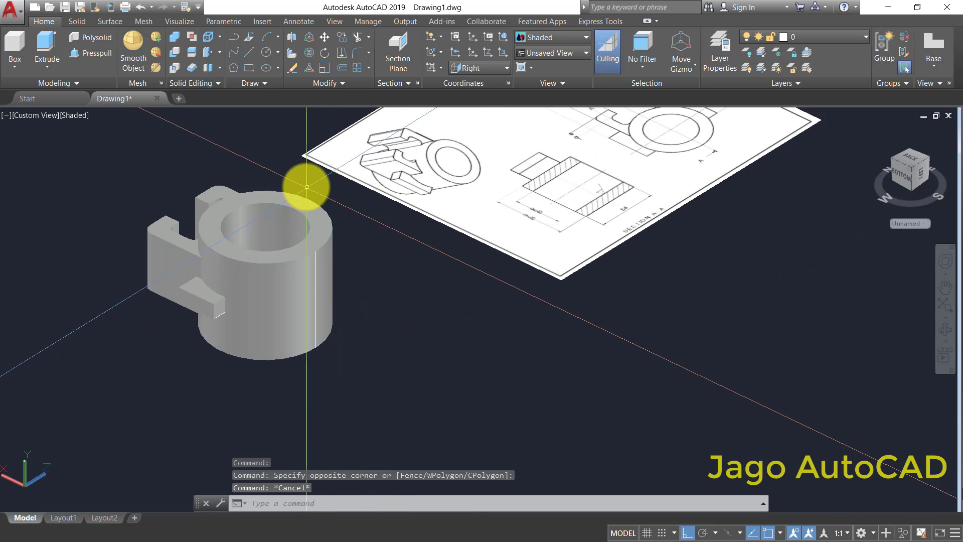
left_click(305, 187)
left_click(349, 384)
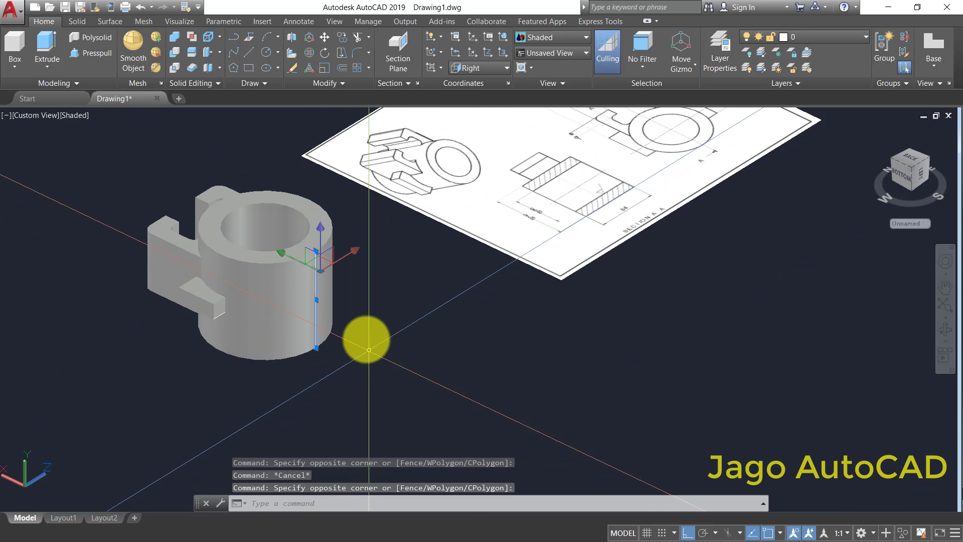
right_click(366, 324)
left_click(408, 130)
scroll(409, 126, "down", 3)
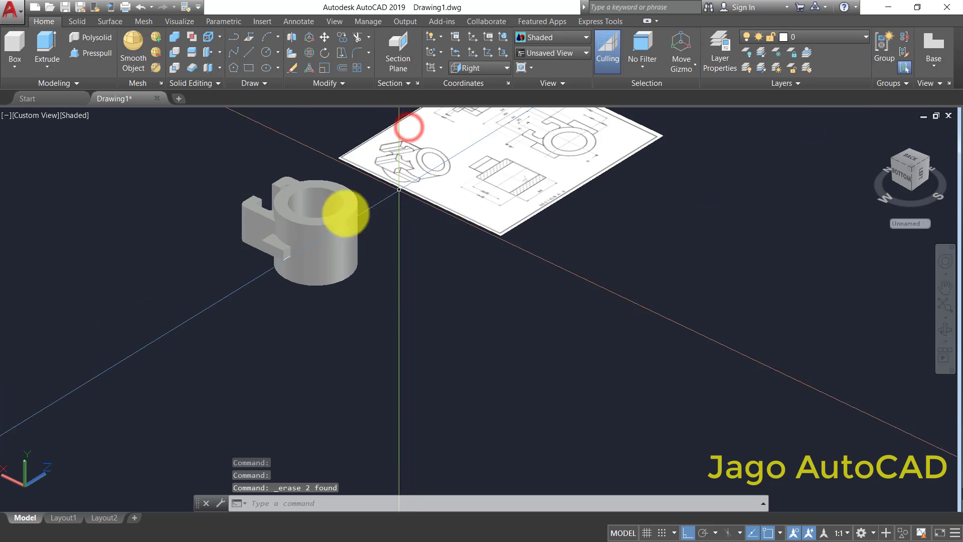
- Erase the short leftover line under the end of the lug beside the hooked arm
scroll(289, 255, "up", 5)
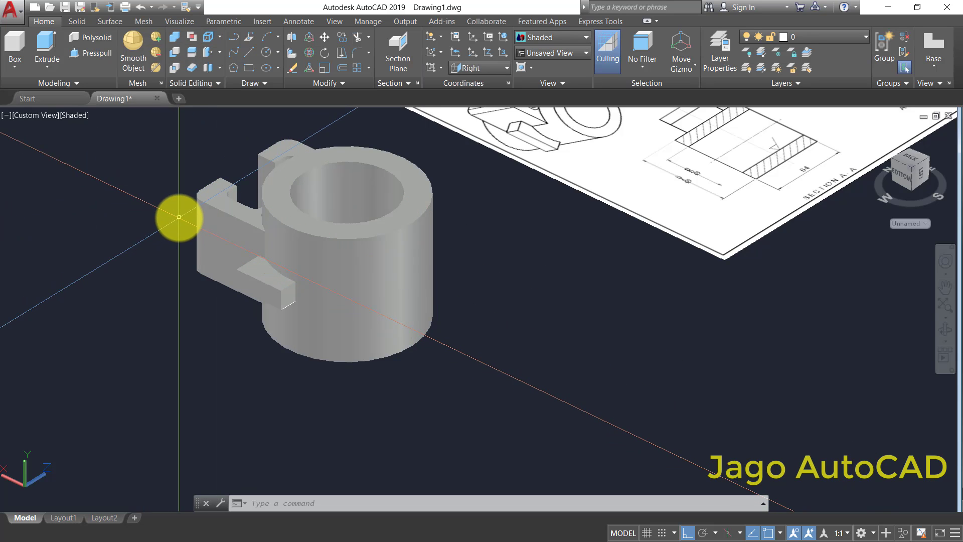
scroll(205, 233, "down", 4)
middle_click_drag(318, 178, 320, 208)
scroll(265, 273, "up", 6)
left_click(254, 346, "ctrl")
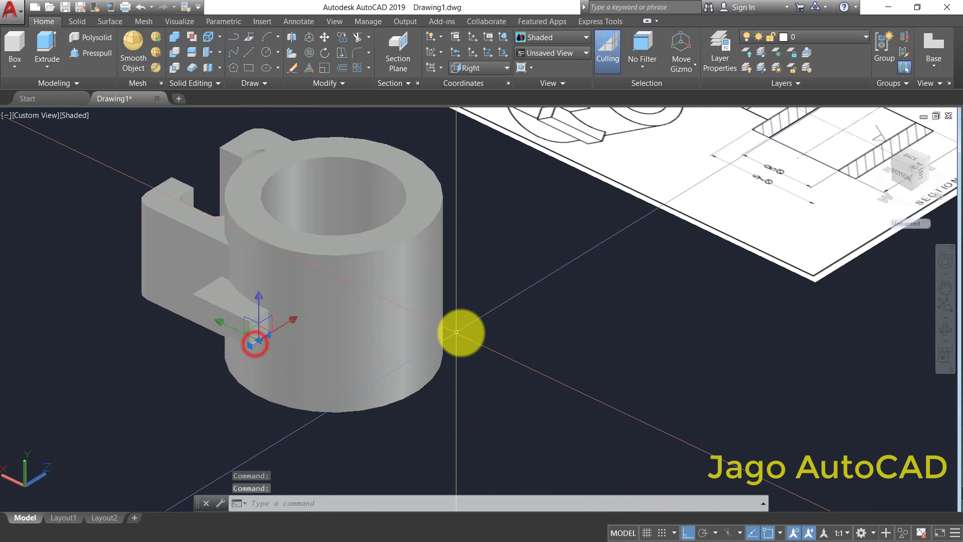
scroll(384, 342, "down", 2)
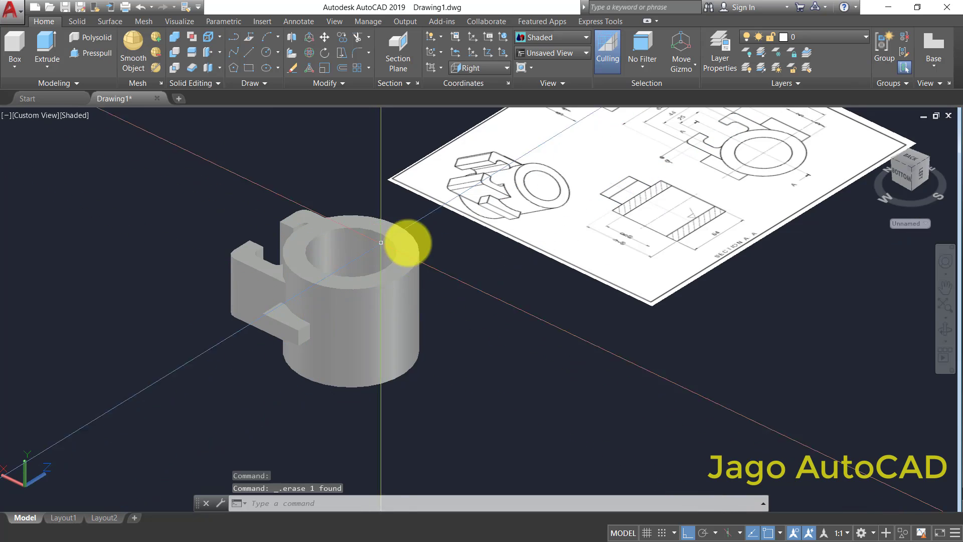
- Tilt the view slightly and delete the reference drawing image beside the model
middle_click_drag(412, 243, 407, 276)
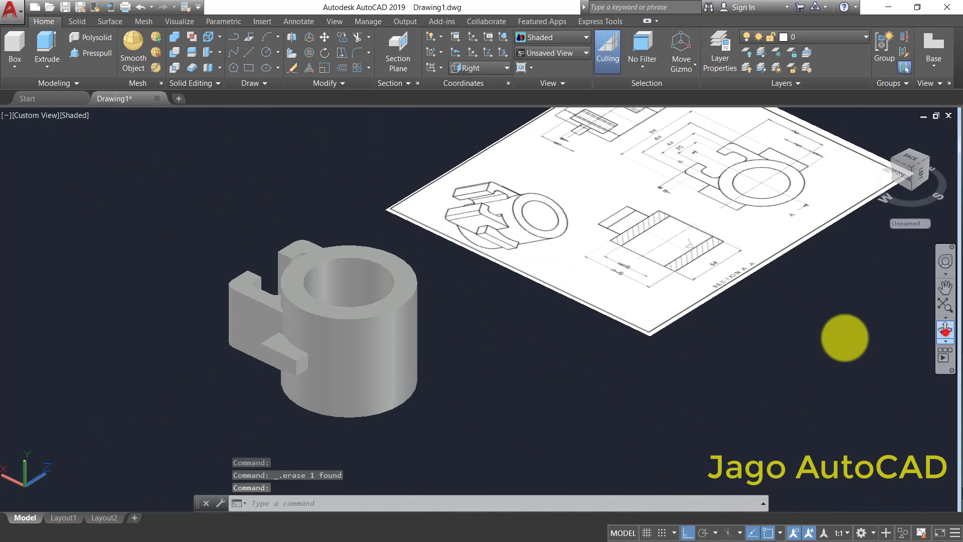
left_click_drag(490, 266, 482, 345)
left_click_drag(598, 351, 605, 305)
left_click_drag(605, 305, 590, 301)
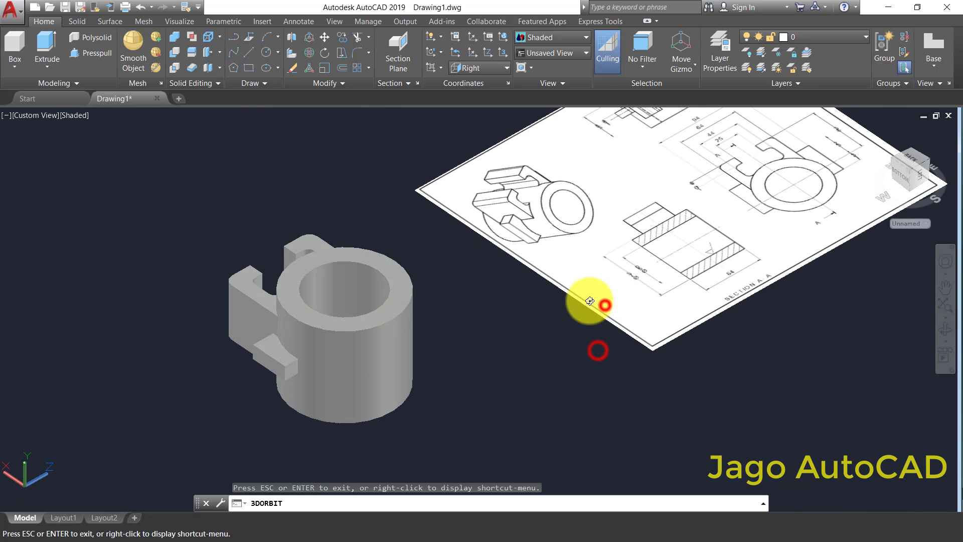
right_click(561, 325)
left_click(605, 331)
left_click(622, 263)
left_click(539, 317)
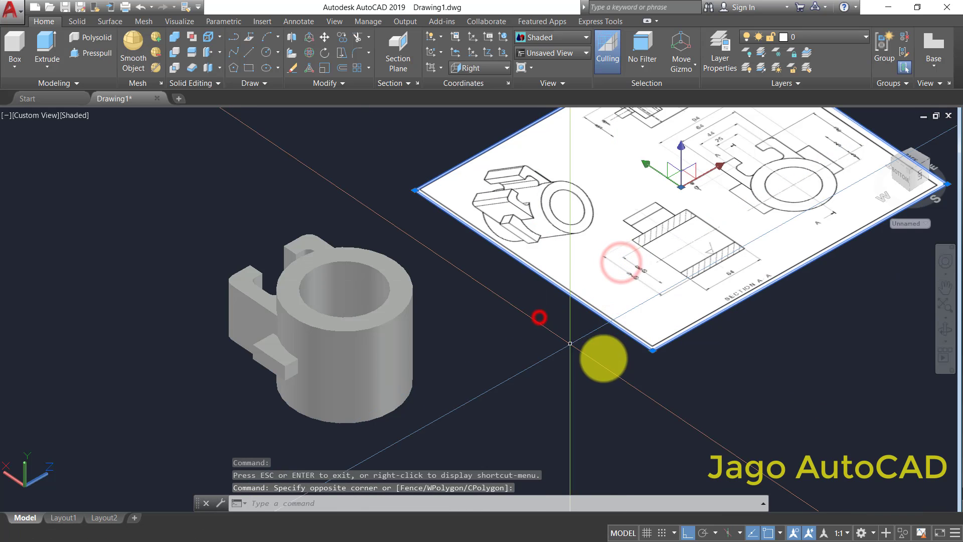
key("Delete")
- Orbit to face the hooked arms and erase the leftover line across the side lug
left_click(939, 332)
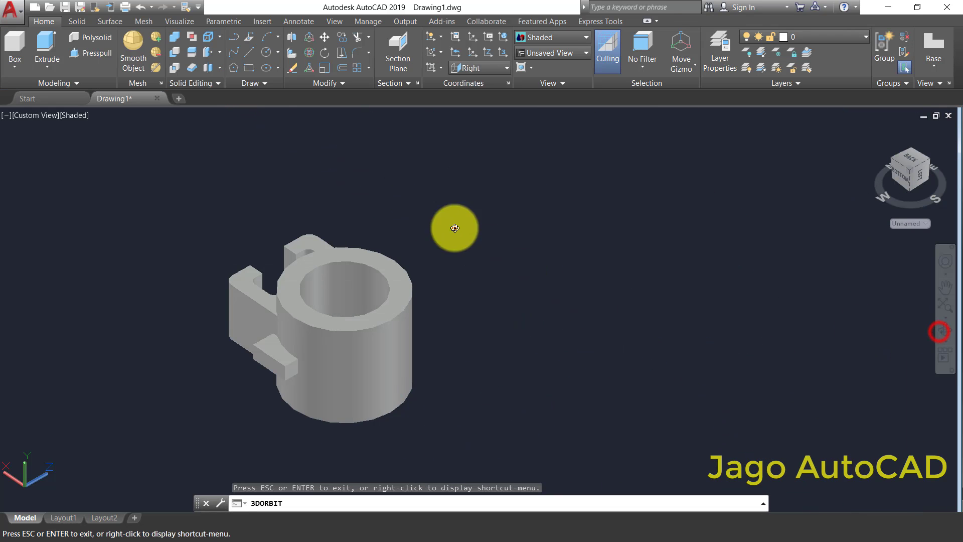
left_click_drag(451, 226, 499, 279)
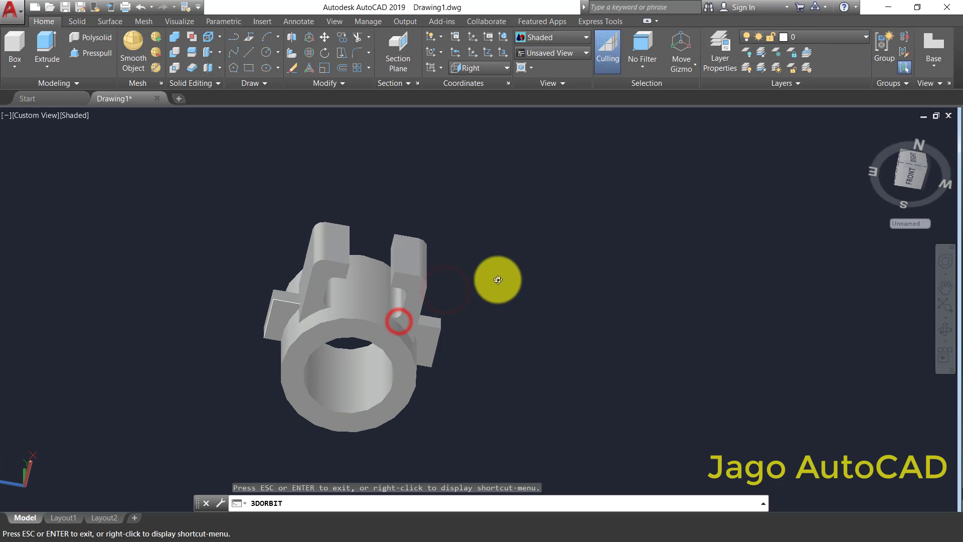
right_click(497, 277)
left_click(530, 280)
scroll(289, 306, "up", 5)
left_click(280, 288)
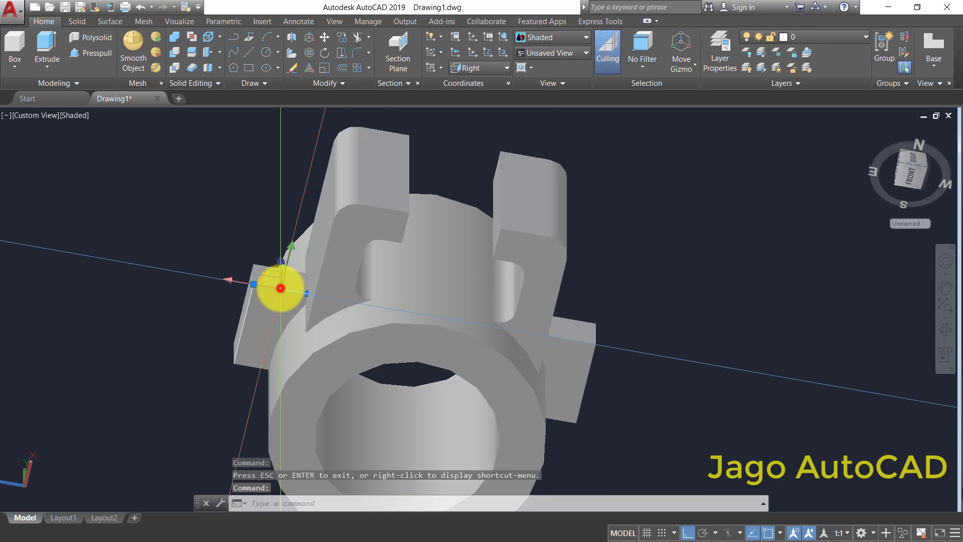
key("Delete")
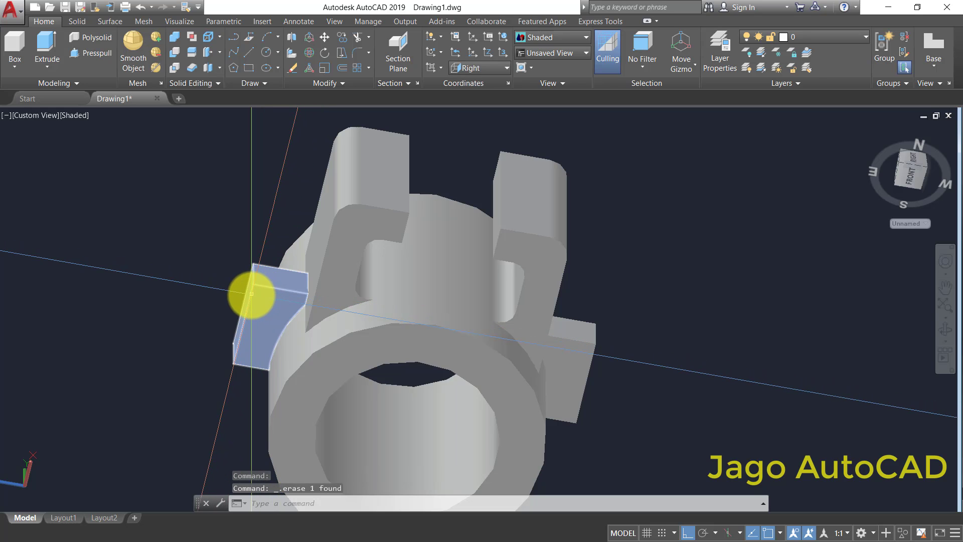
- Erase the remaining sketch line along the outer edge of the same side lug
left_click(251, 293)
key("Escape")
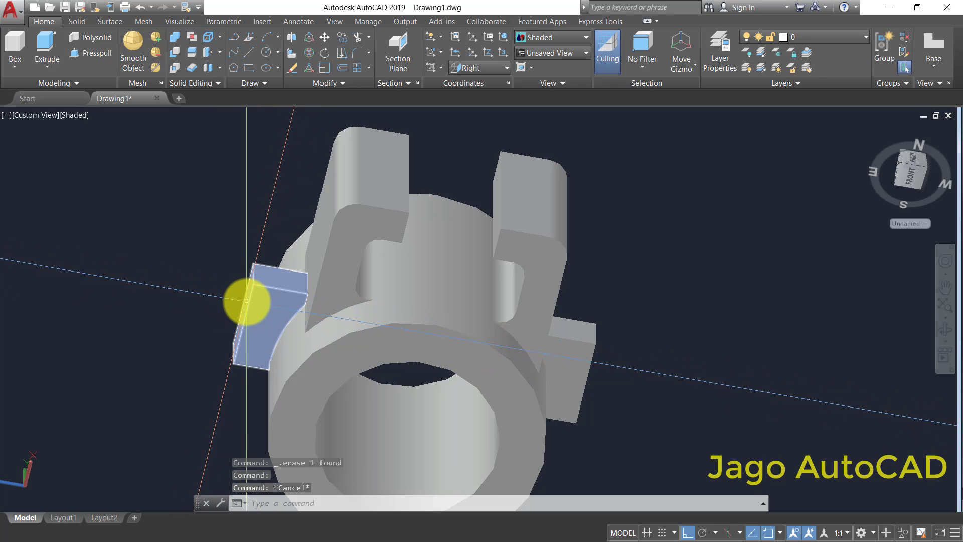
left_click(135, 220)
left_click(274, 391)
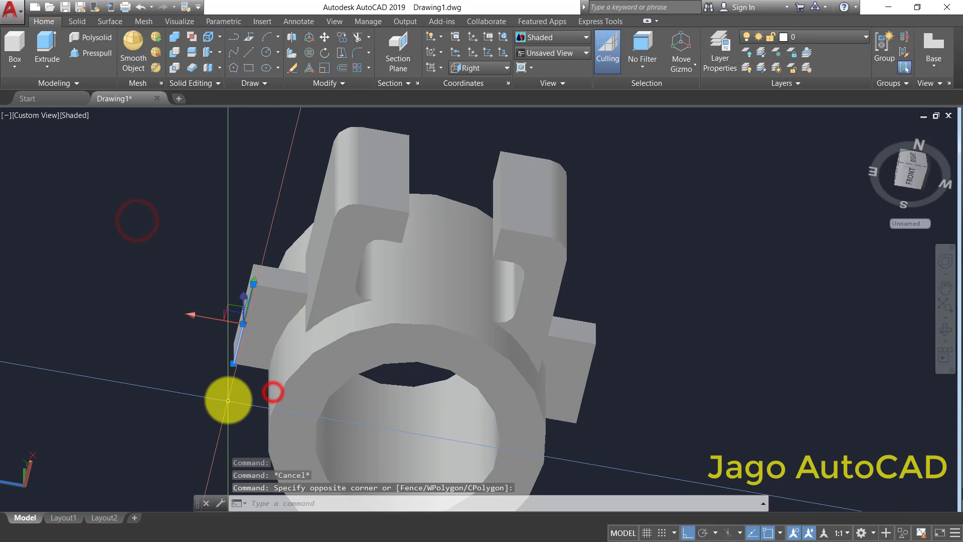
key("Delete")
scroll(602, 370, "down", 5)
middle_click_drag(628, 370, 452, 308)
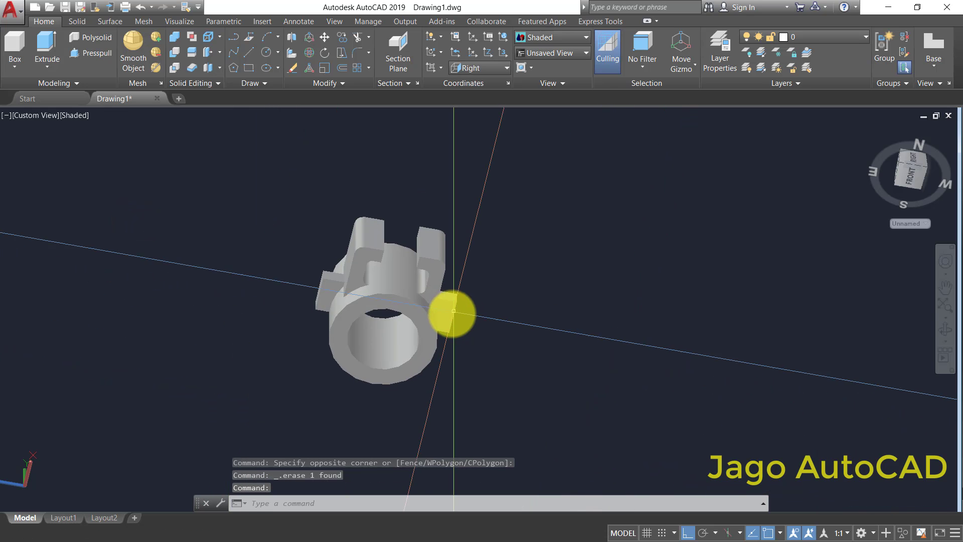
scroll(426, 317, "up", 2)
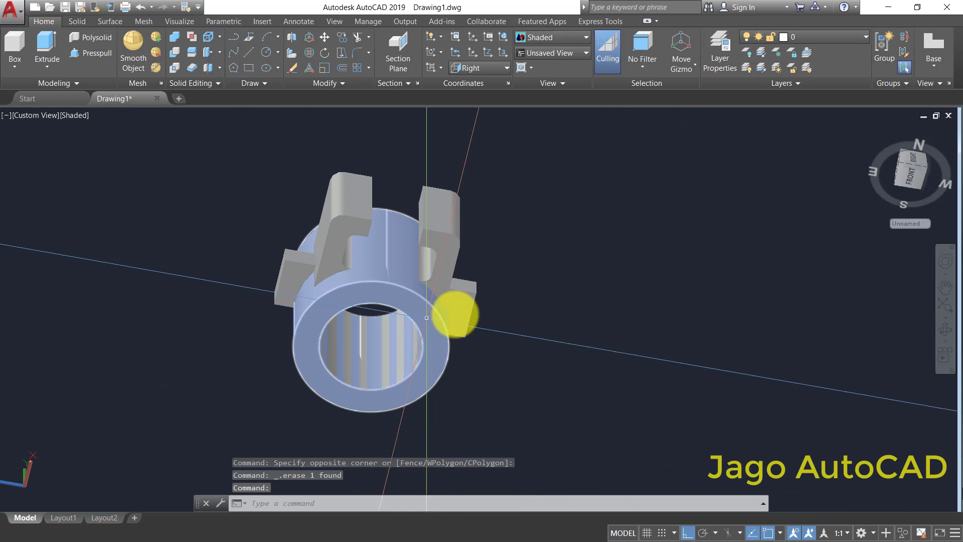
- Turn the part slightly and set the colour of layer 0 to green in the layer properties
left_click(945, 329)
left_click_drag(583, 277, 556, 296)
right_click(556, 296)
left_click(579, 300)
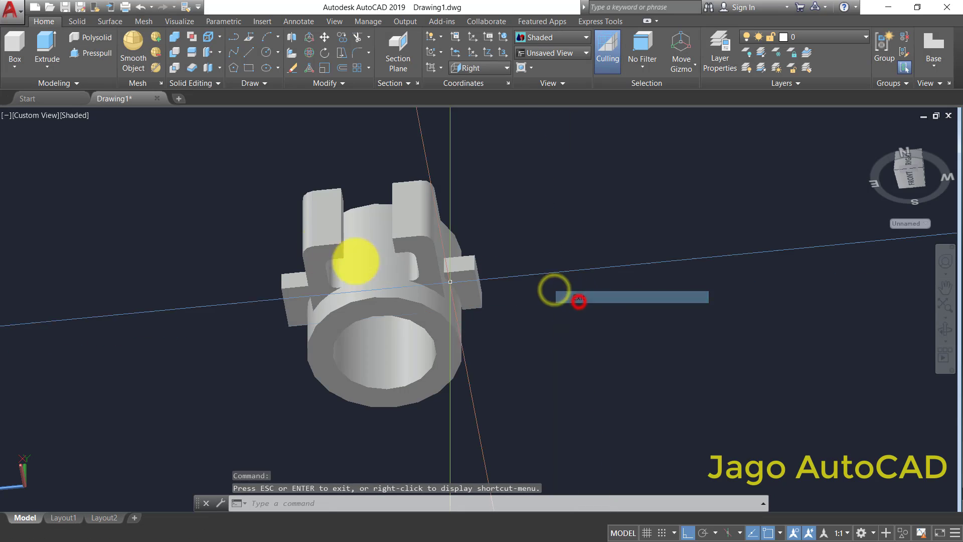
left_click(172, 155)
left_click(567, 426)
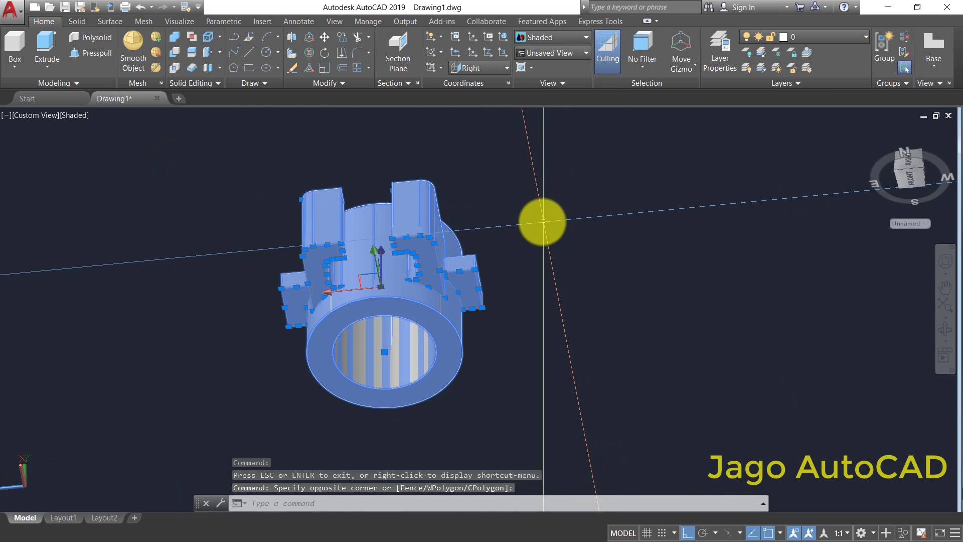
type("LA")
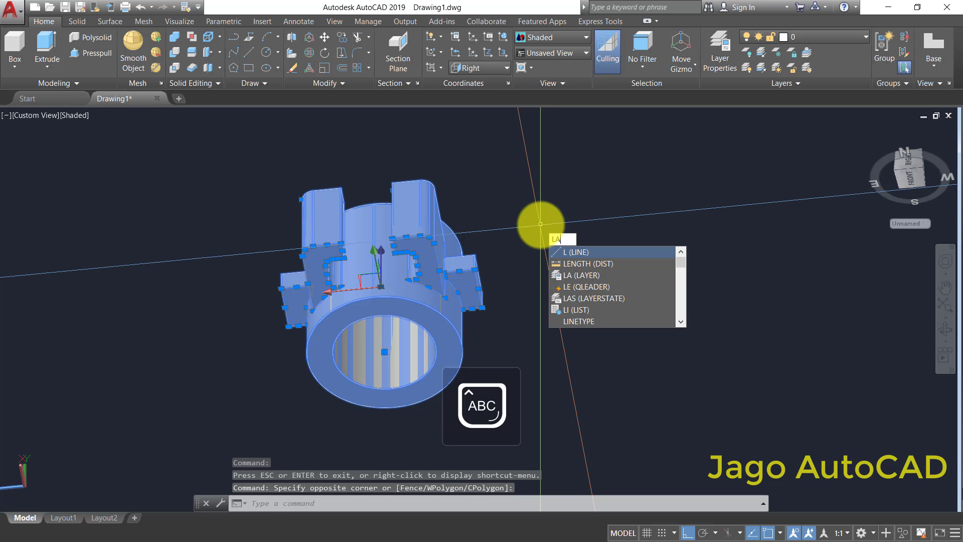
left_click(569, 252)
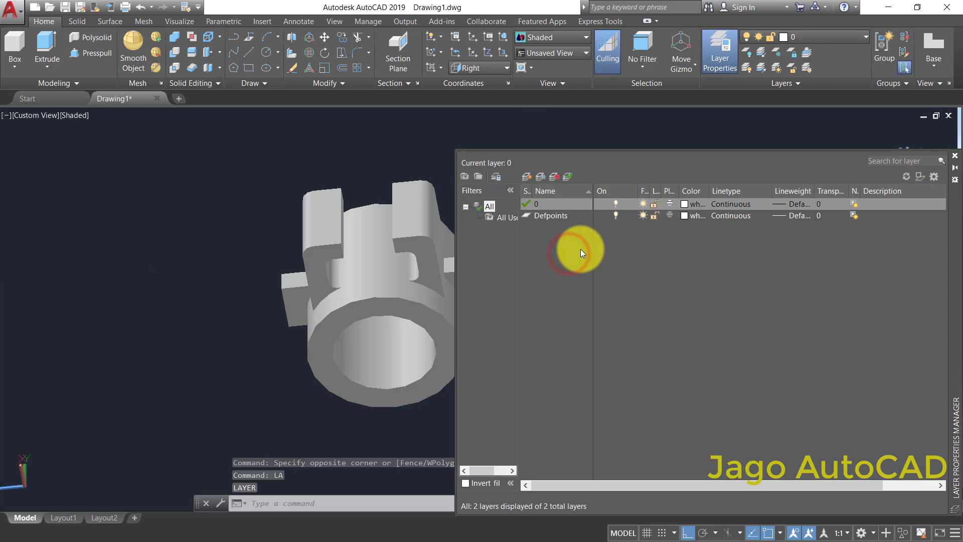
left_click(689, 205)
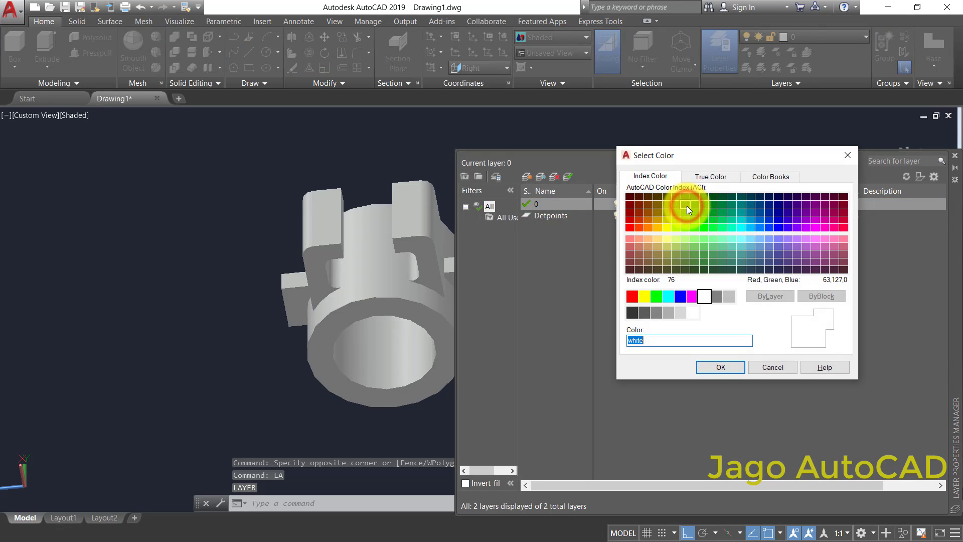
left_click(656, 297)
left_click(711, 363)
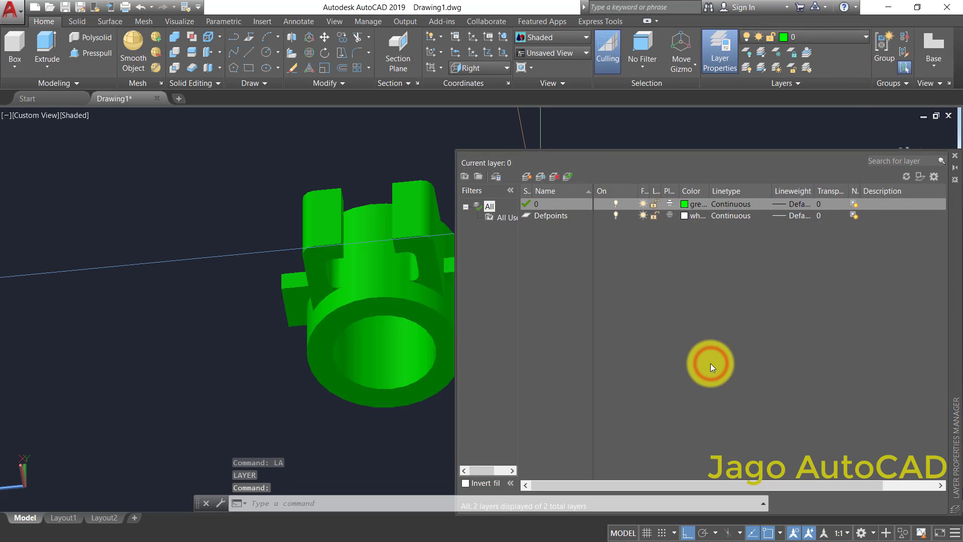
left_click(955, 155)
- Orbit around the green part to examine its bore, hooked arms and side lugs from several directions
middle_click_drag(514, 309, 540, 263)
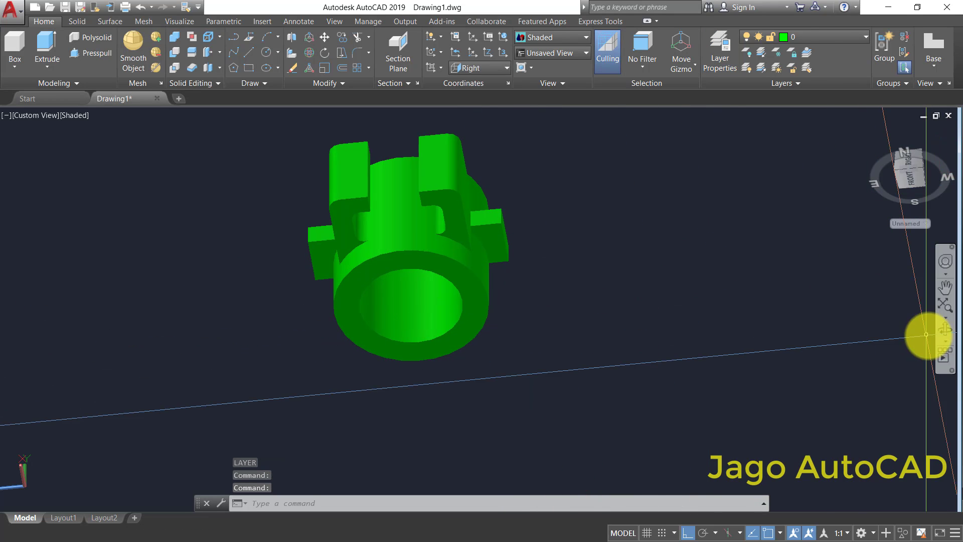
left_click(946, 329)
left_click_drag(572, 333, 469, 257)
left_click_drag(392, 178, 716, 301)
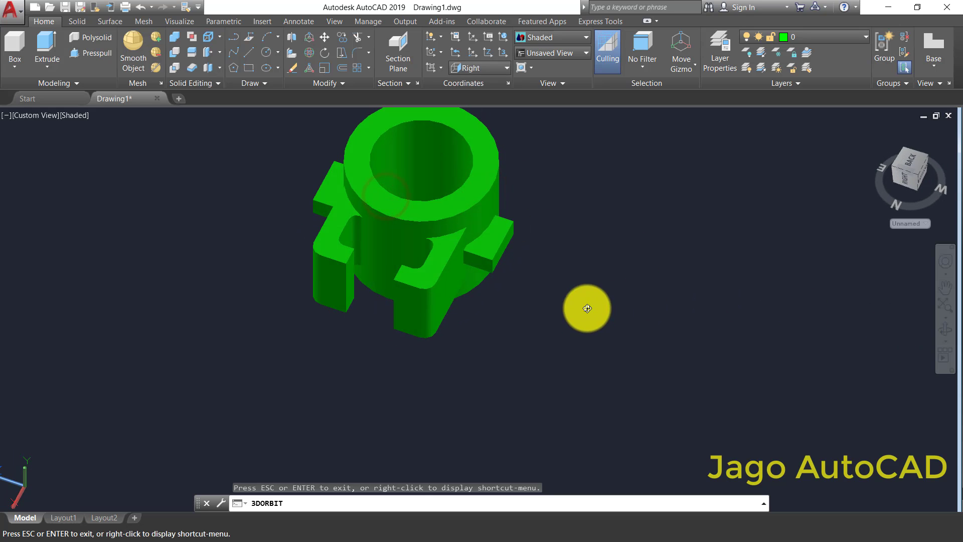
left_click_drag(574, 304, 462, 262)
left_click_drag(391, 192, 370, 280)
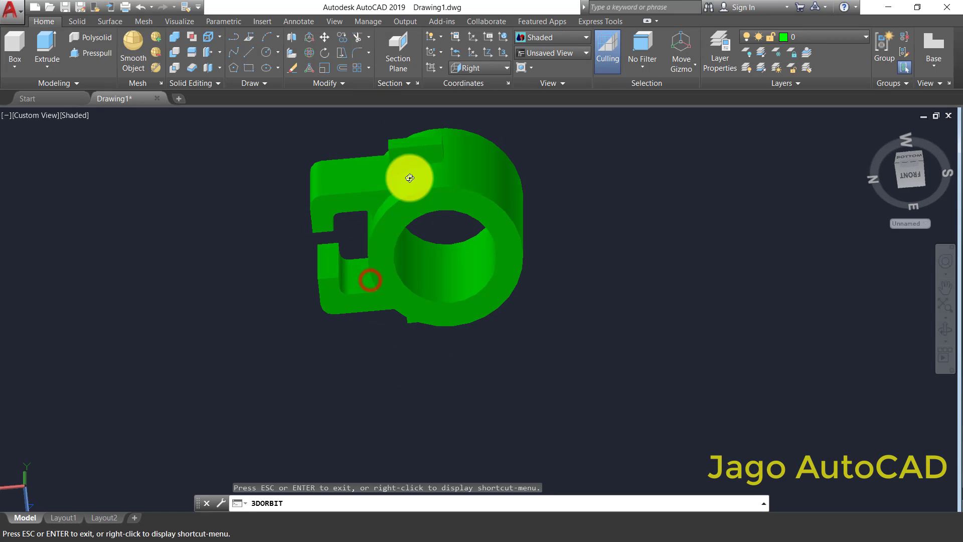
left_click_drag(398, 180, 402, 204)
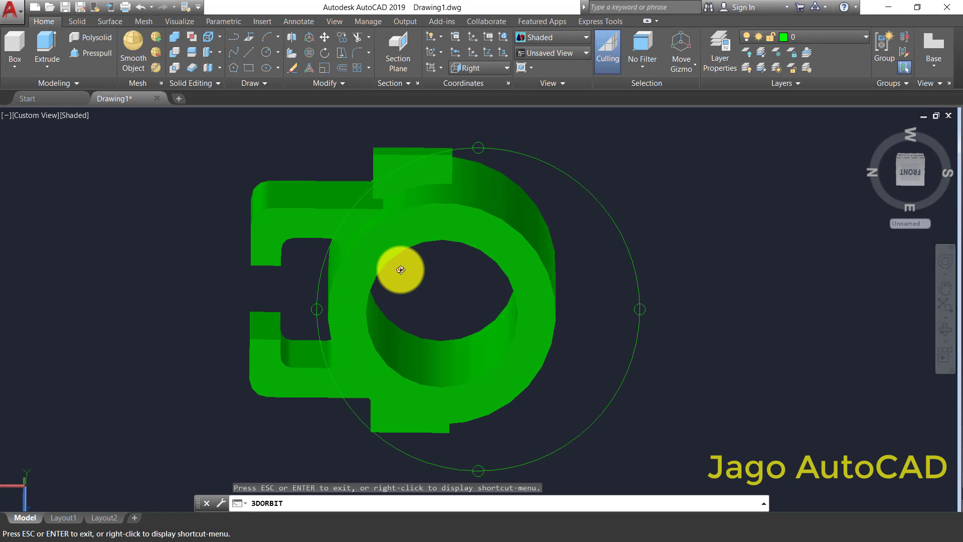
left_click_drag(487, 187, 393, 357)
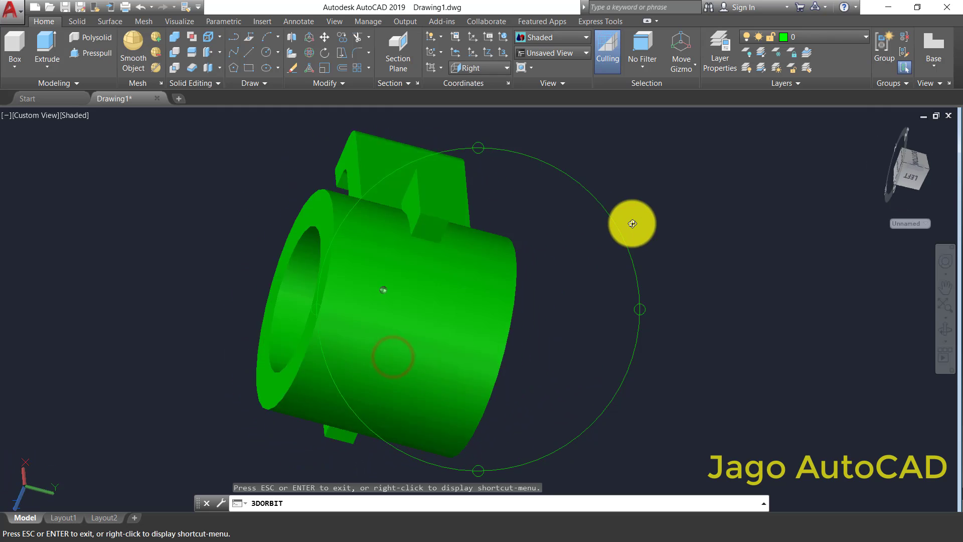